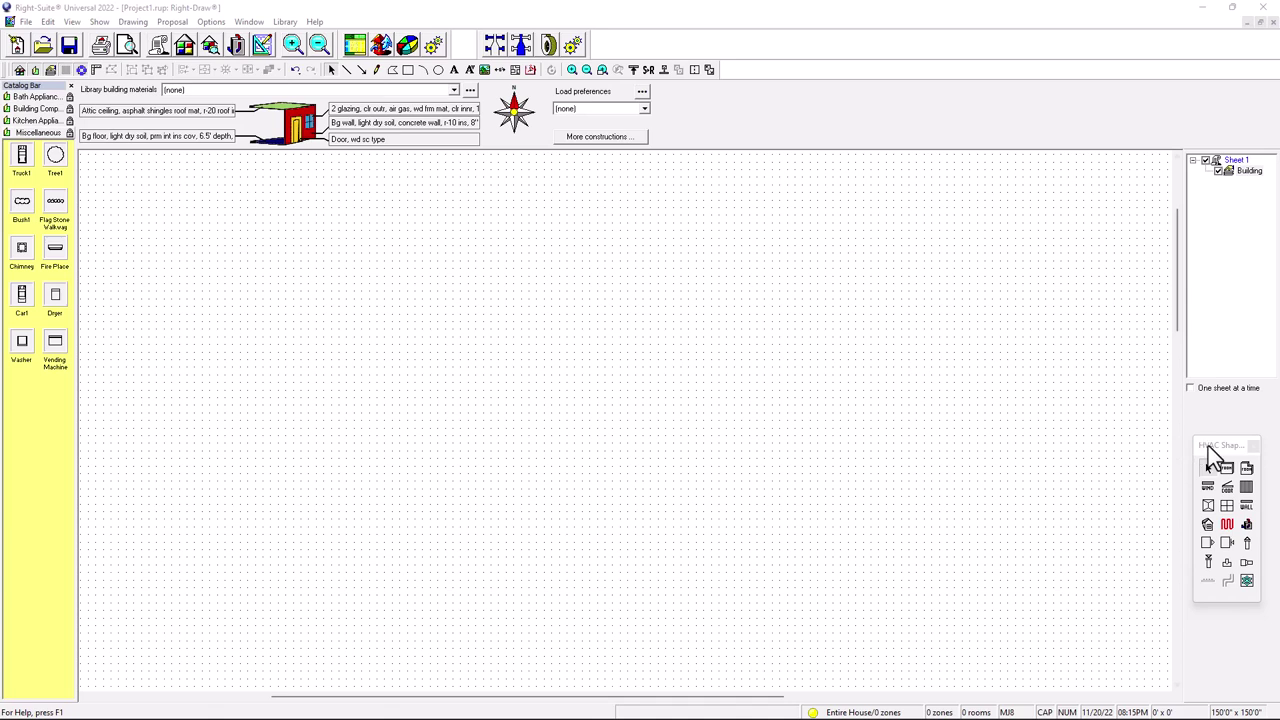
left_click_drag(1208, 448, 1072, 410)
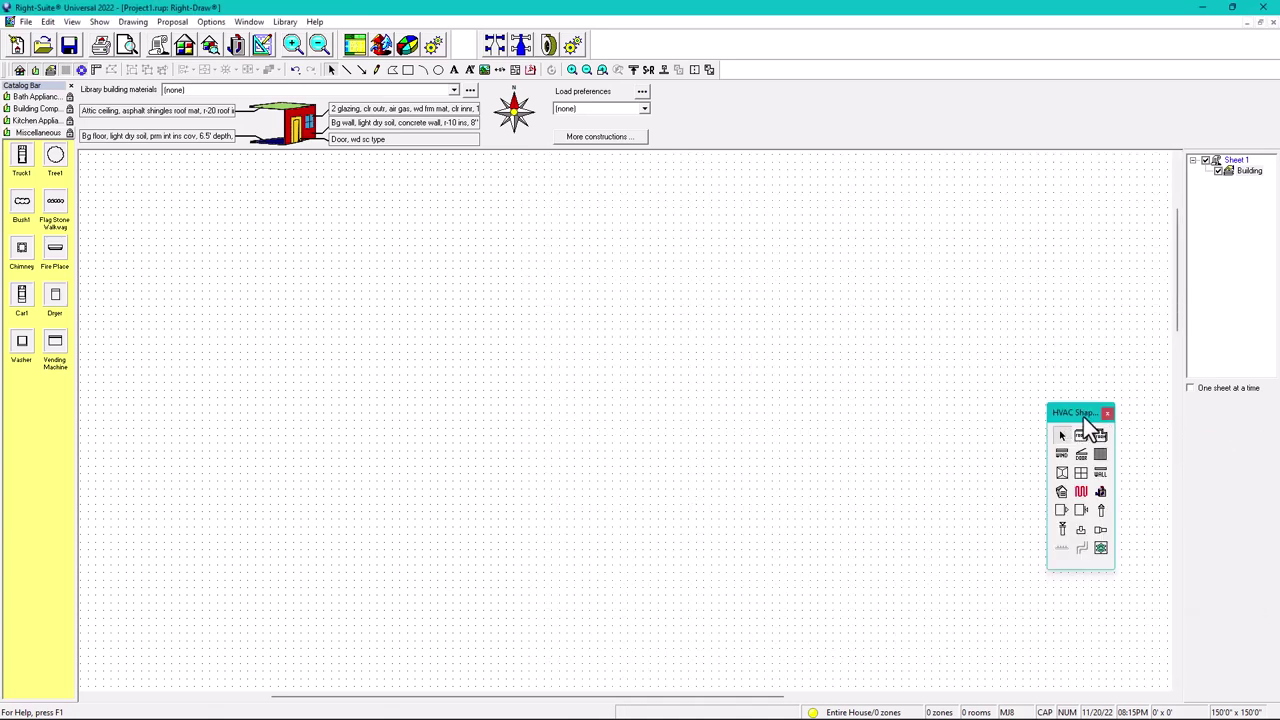
left_click_drag(1086, 421, 1224, 447)
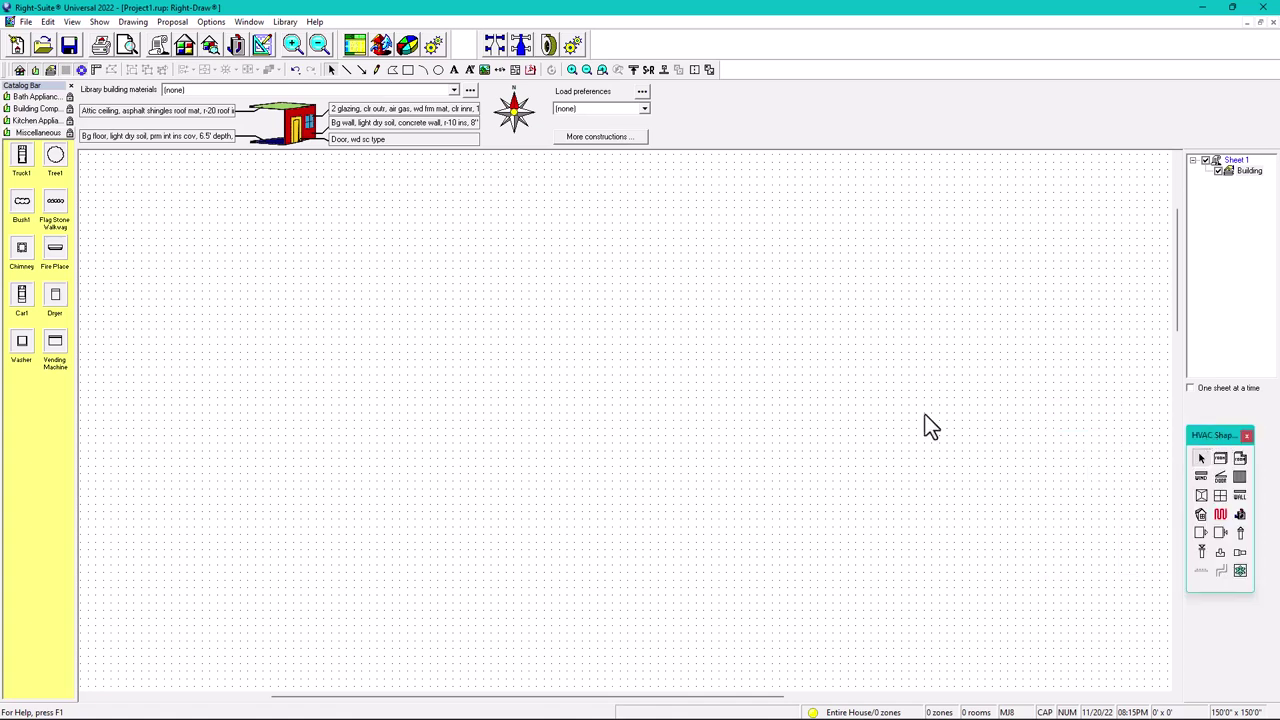
Step: Review the drawing's grid, snap and margin settings and accept them as they are
left_click(134, 22)
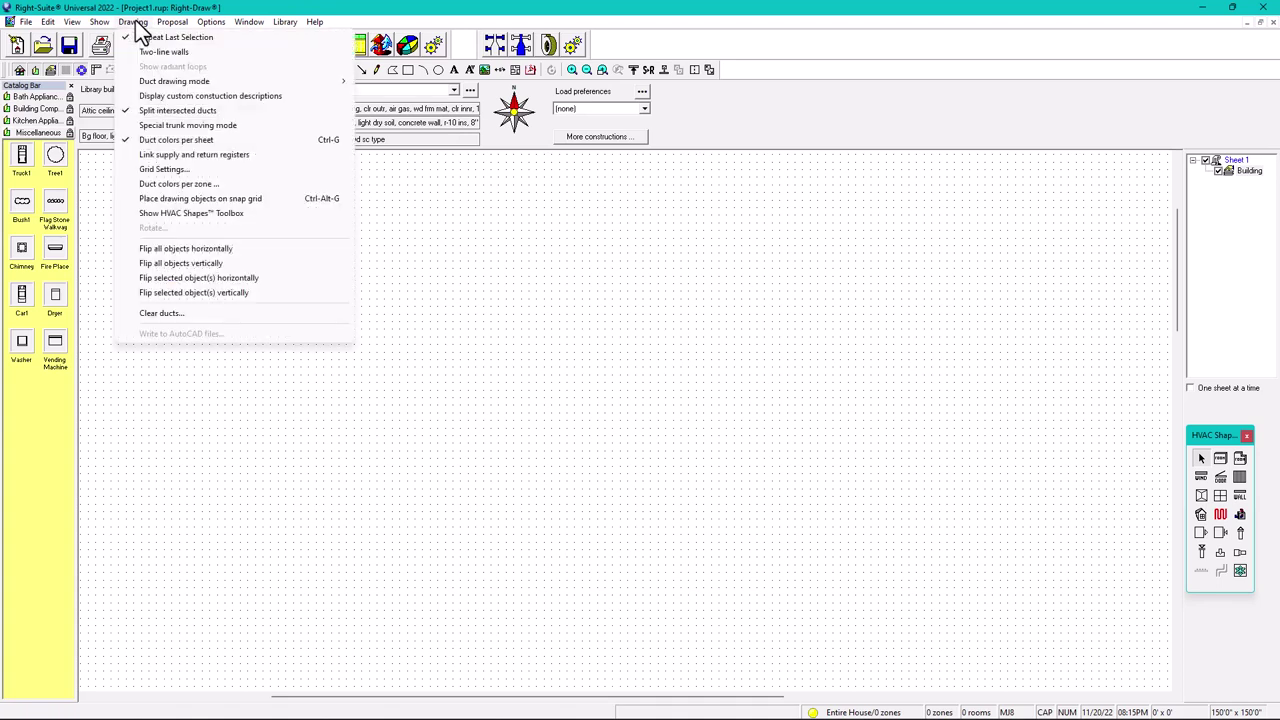
left_click(166, 169)
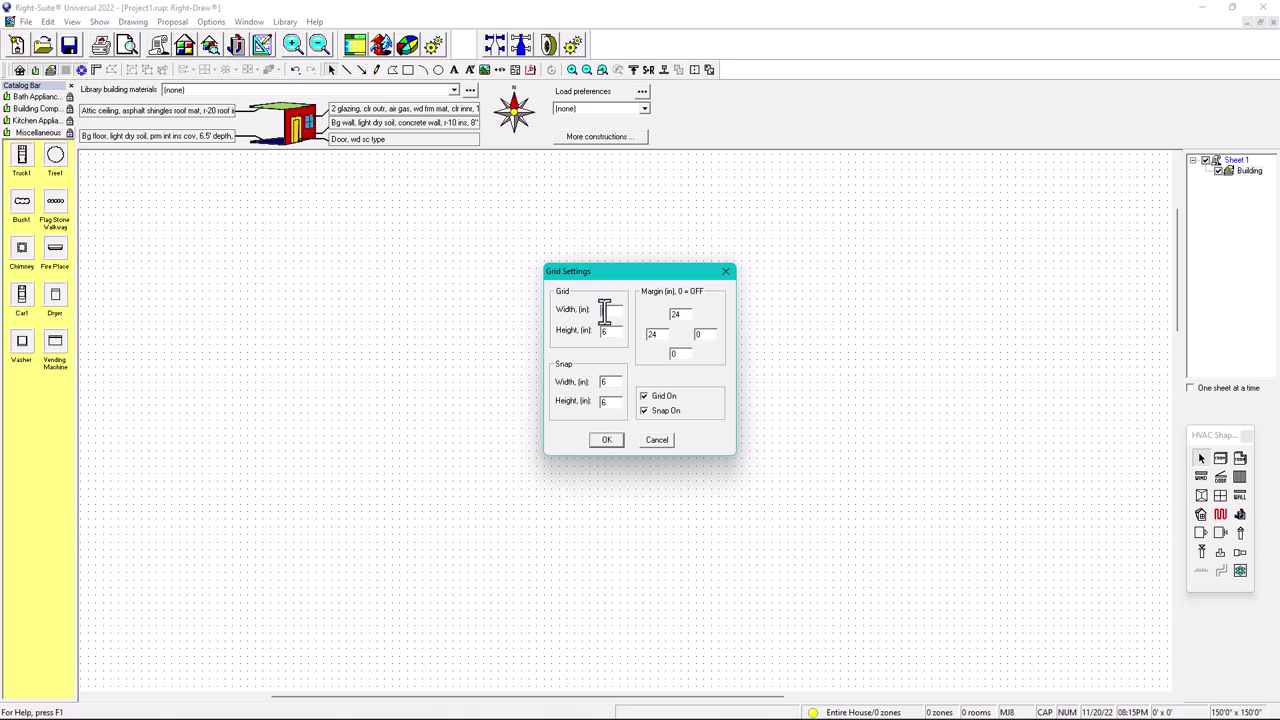
left_click(608, 441)
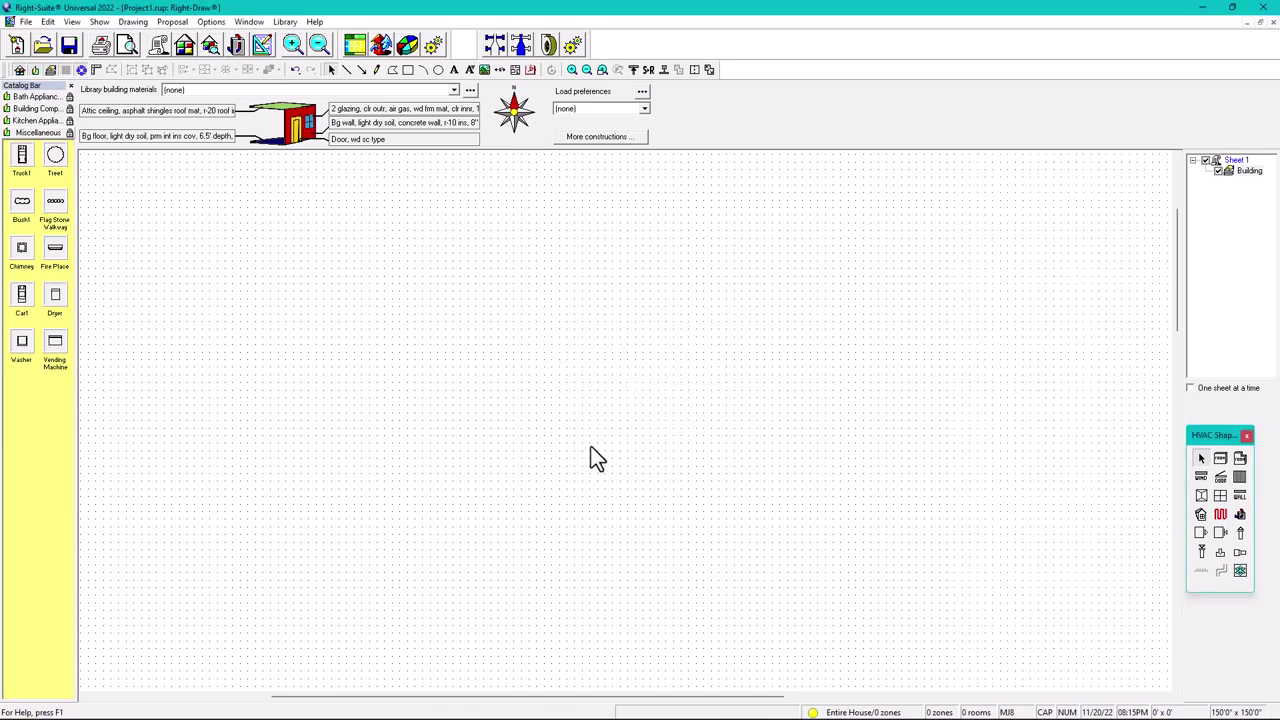
Step: Draw a rectangular room 10 ft wide by 12 ft high in the middle of the sheet, deleting any stray overlapping room
left_click(1222, 459)
left_click_drag(489, 330, 643, 510)
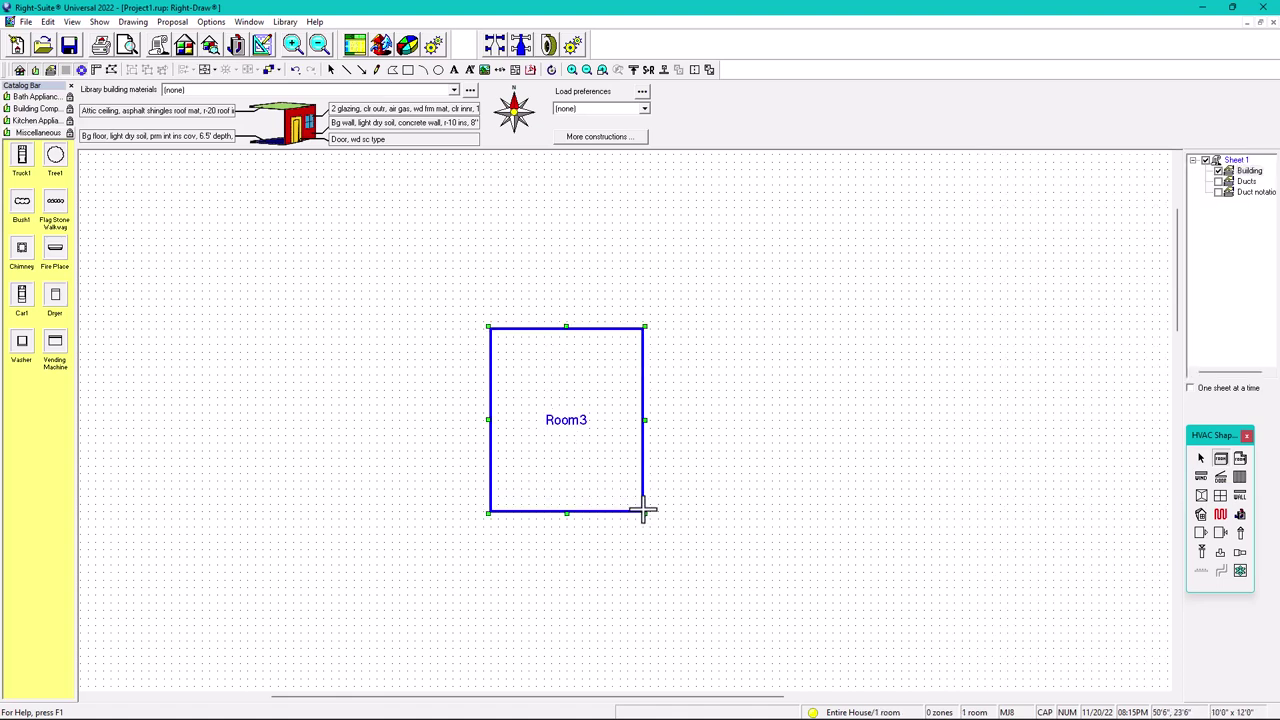
left_click(574, 426)
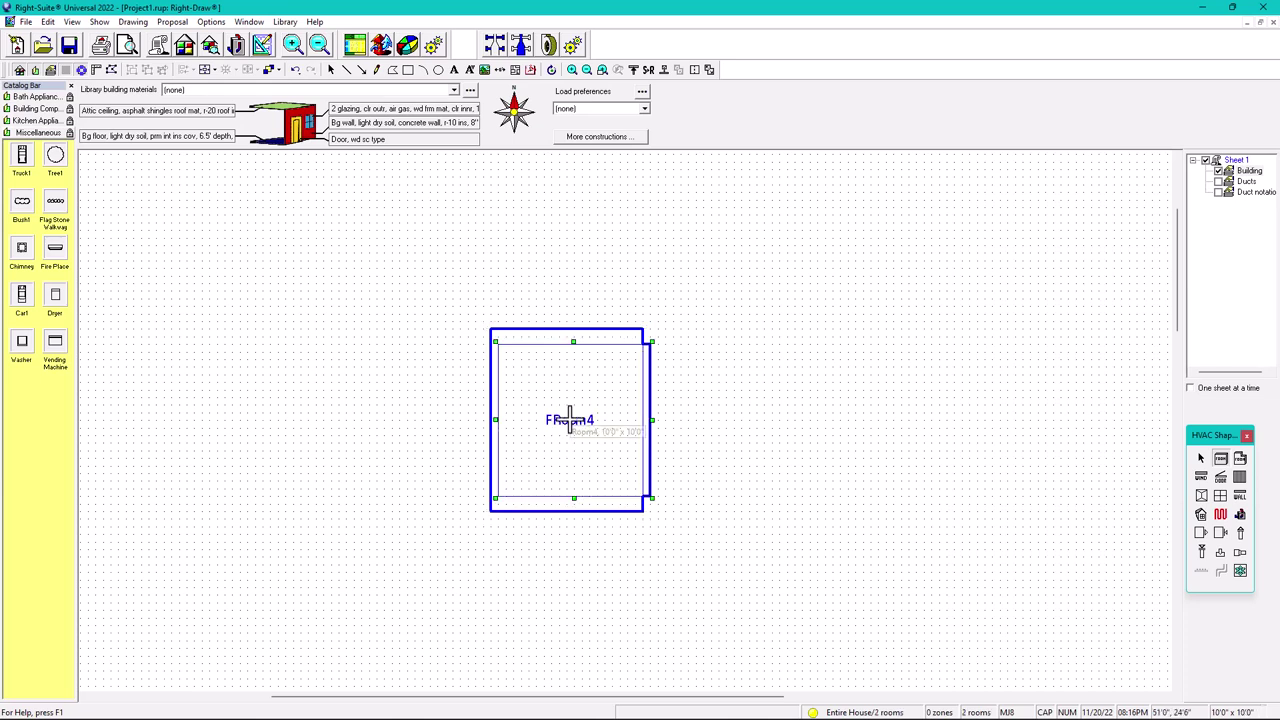
key("Delete")
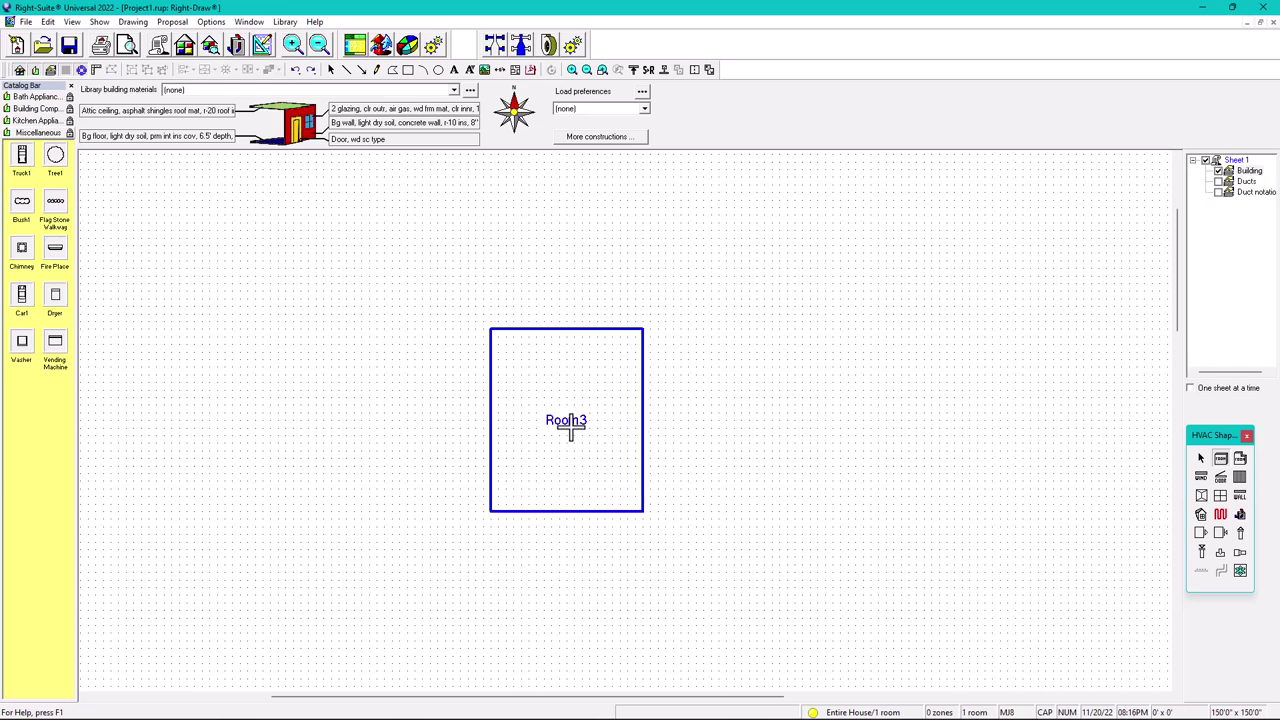
Step: Rename the room as FIRST FL BEDROOM
left_click(1202, 459)
left_click(571, 434)
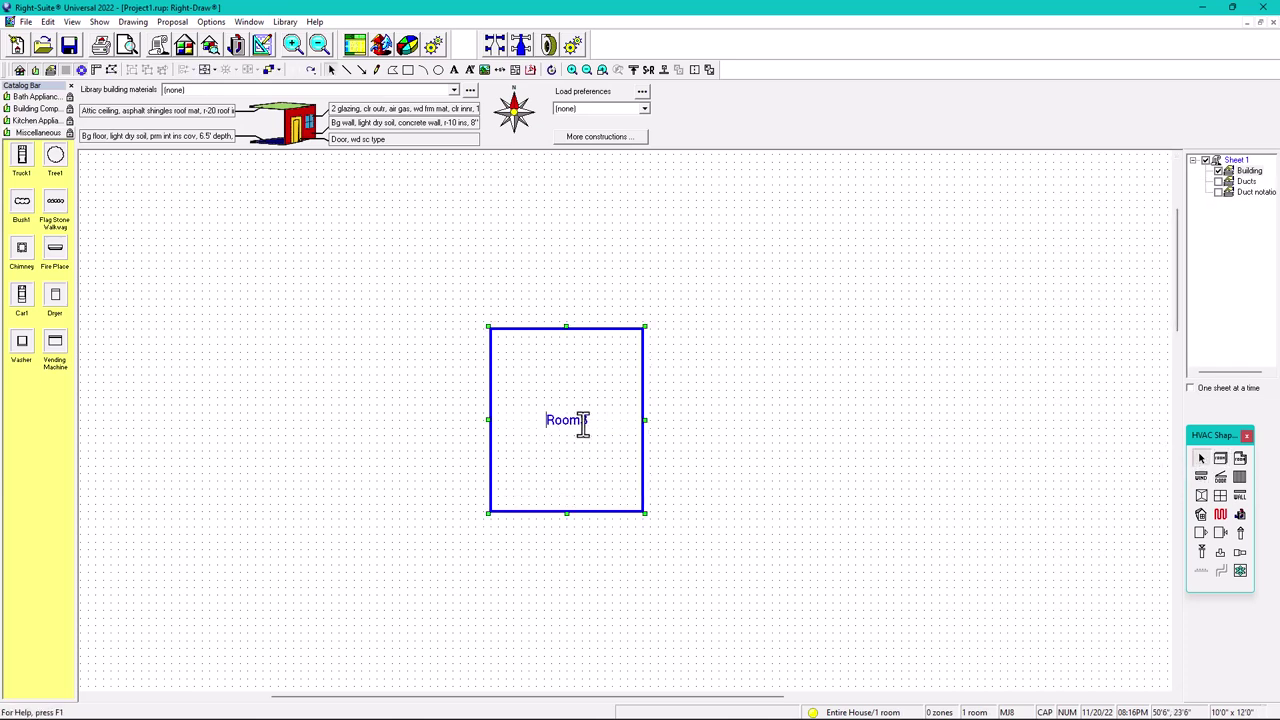
left_click_drag(590, 421, 491, 428)
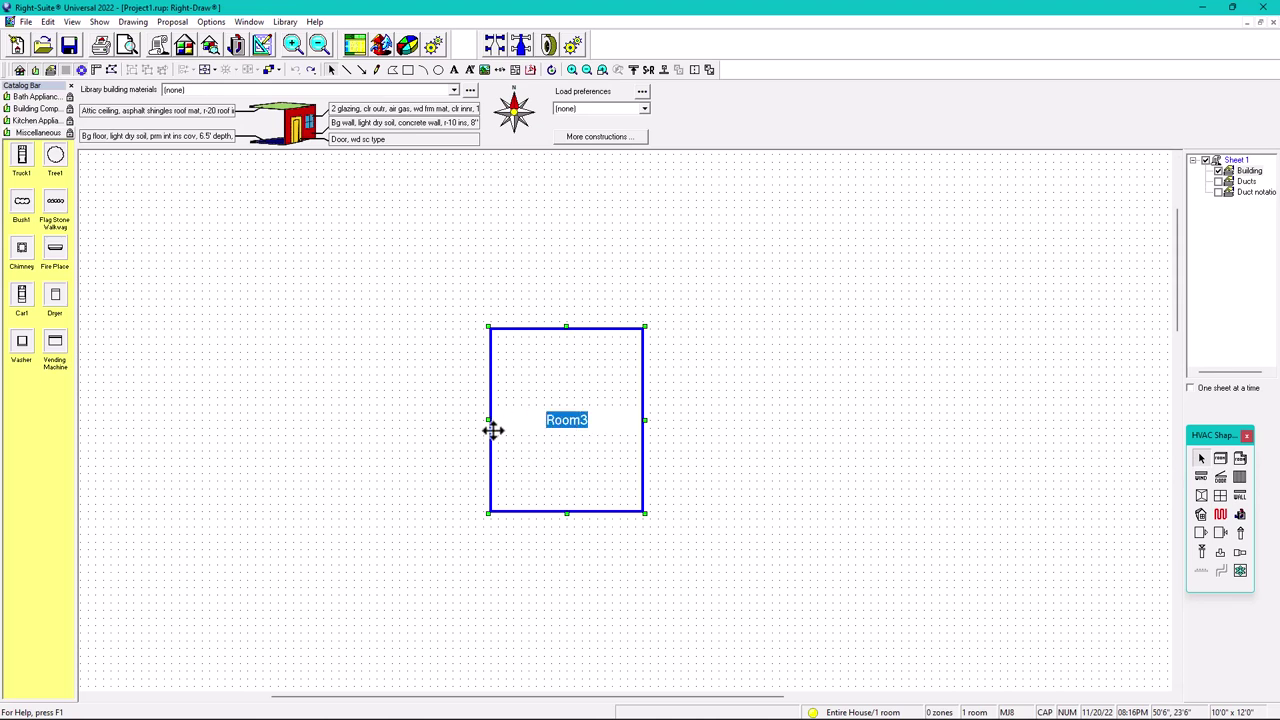
type("FIRST FL BEDROOM")
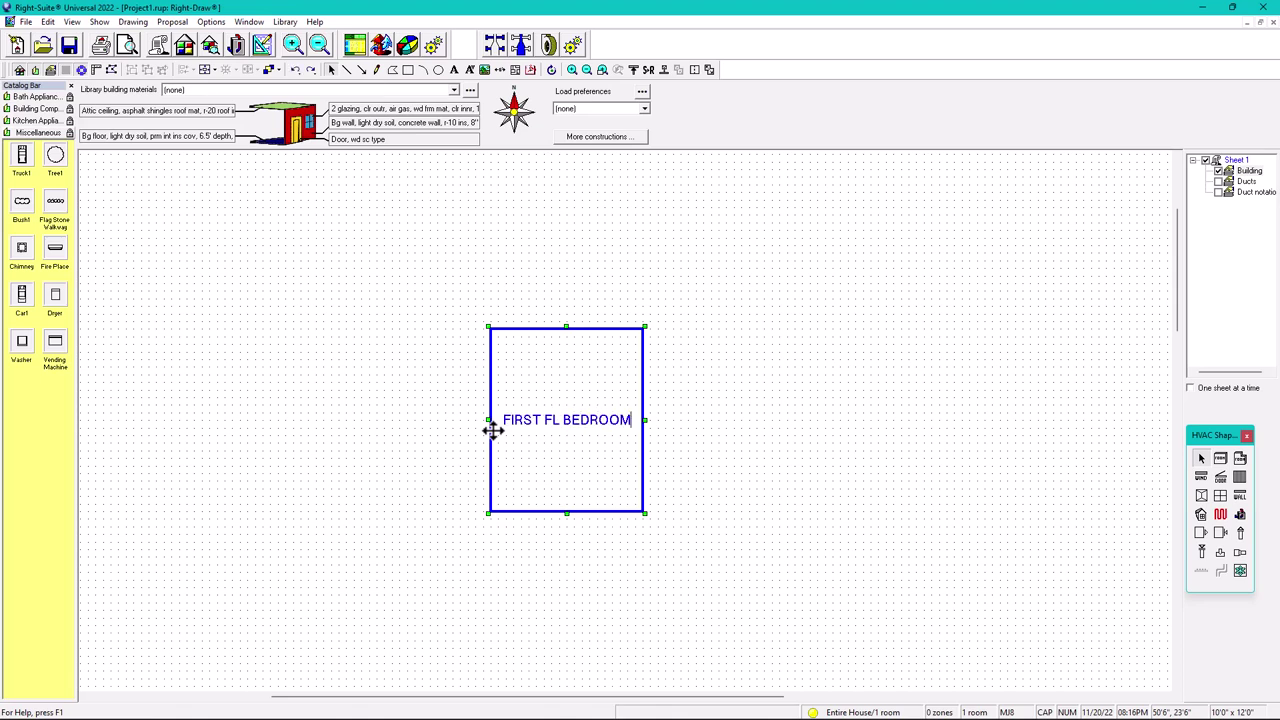
left_click(751, 466)
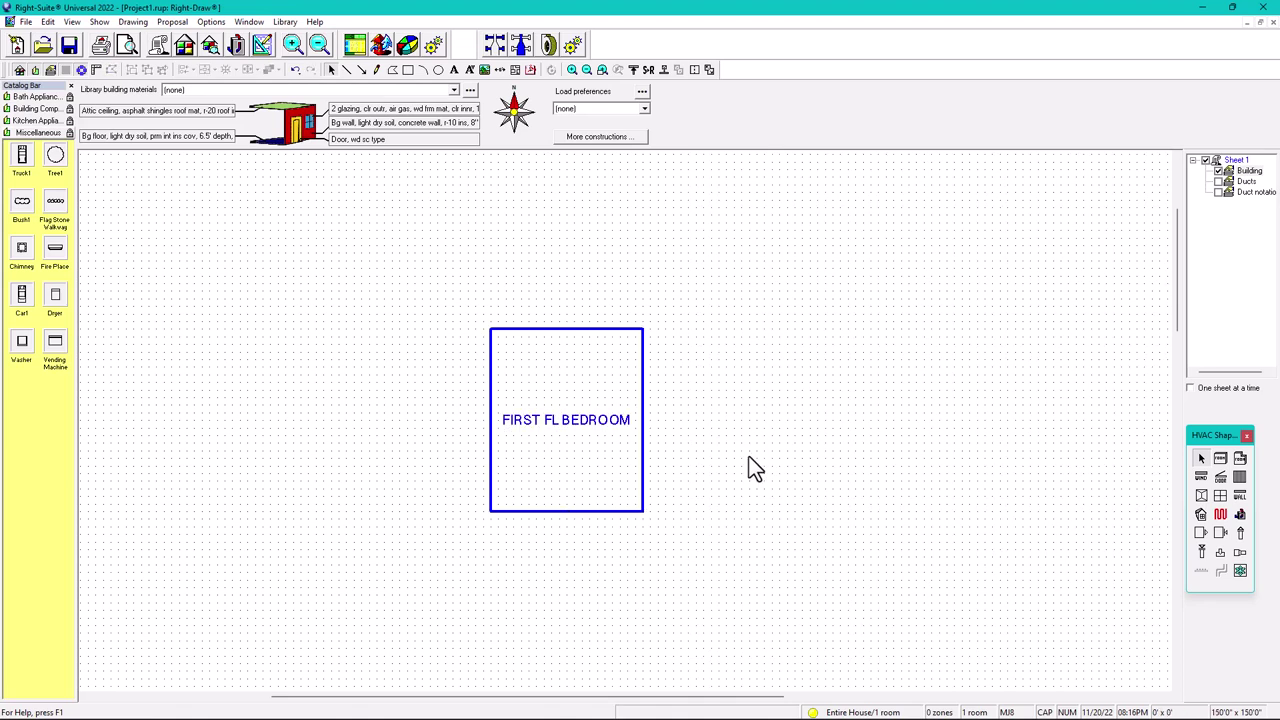
Step: Move the room's name label up inside the room and back to about its middle
left_click(590, 436)
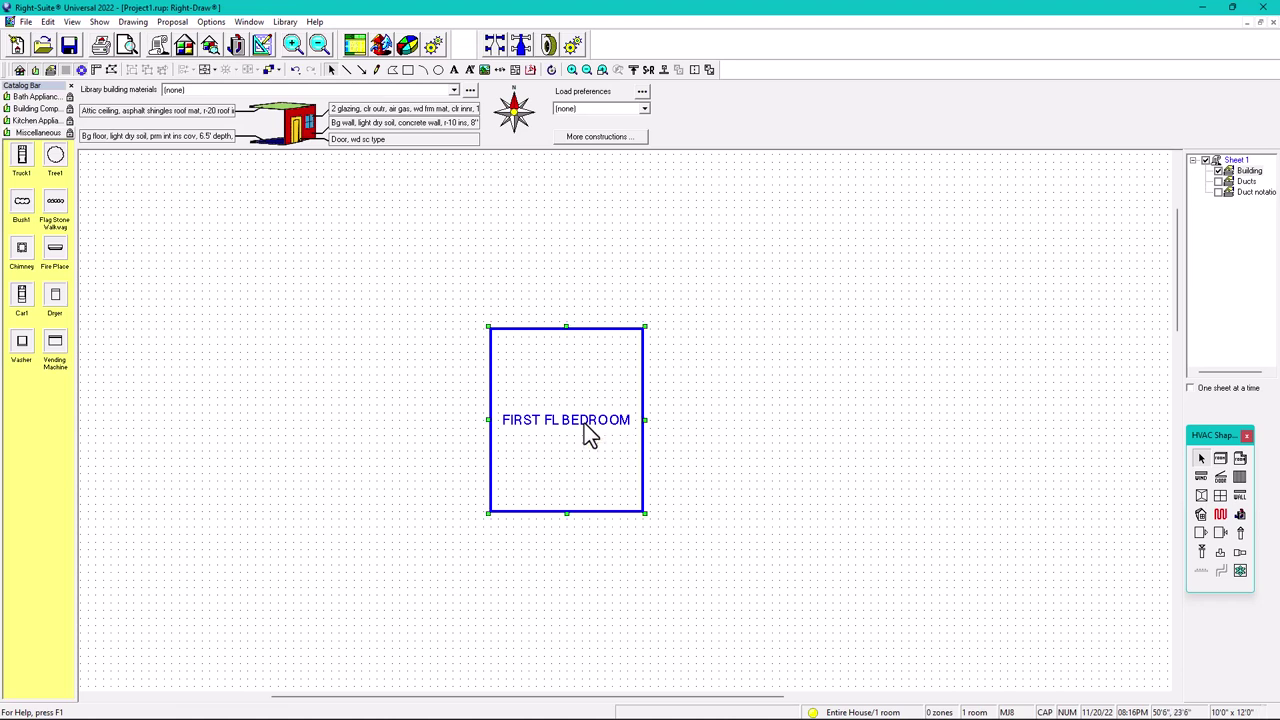
left_click(586, 424)
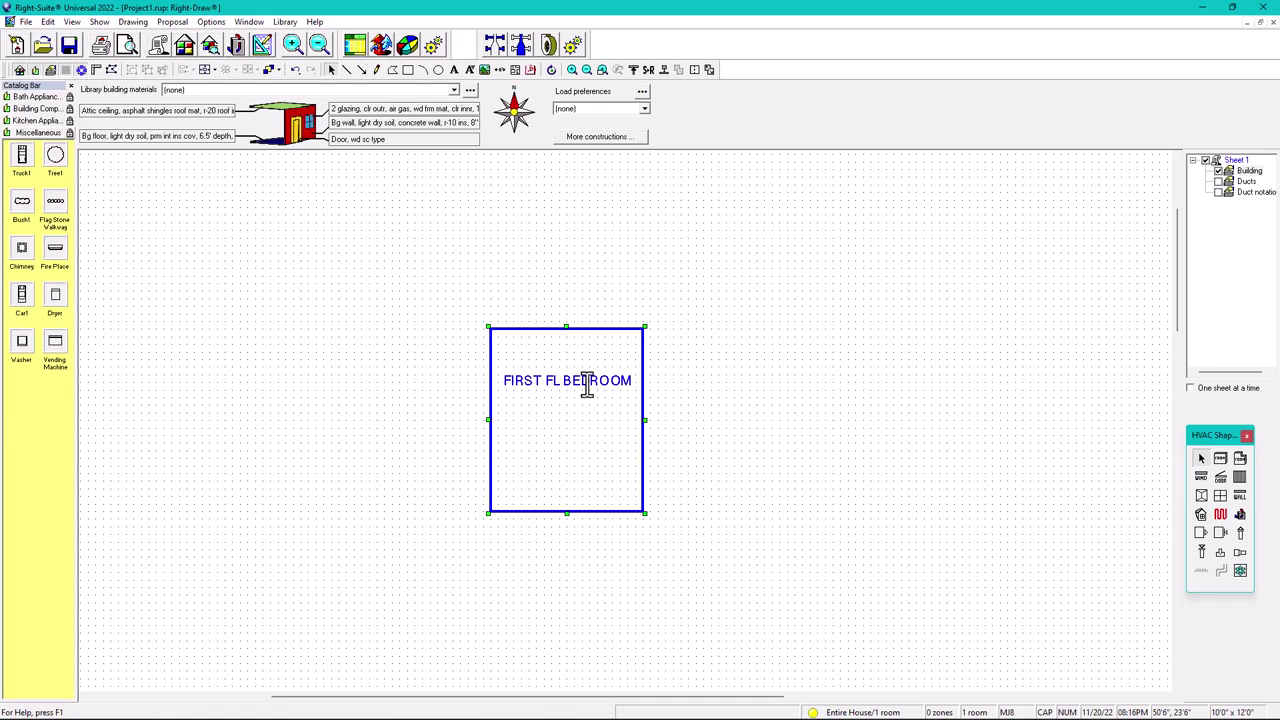
left_click_drag(587, 388, 584, 429)
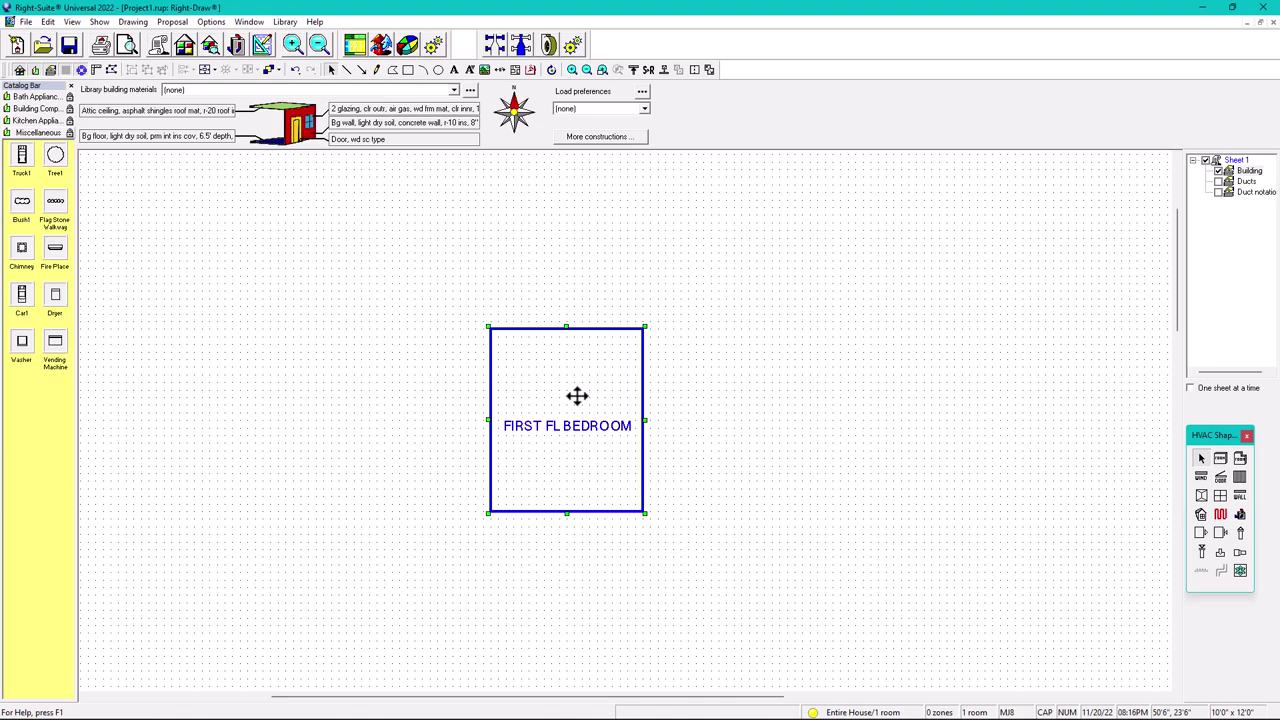
Step: In the bedroom's properties, choose Air only for the heating and cooling conditions and Other as the room type
double_click(577, 396)
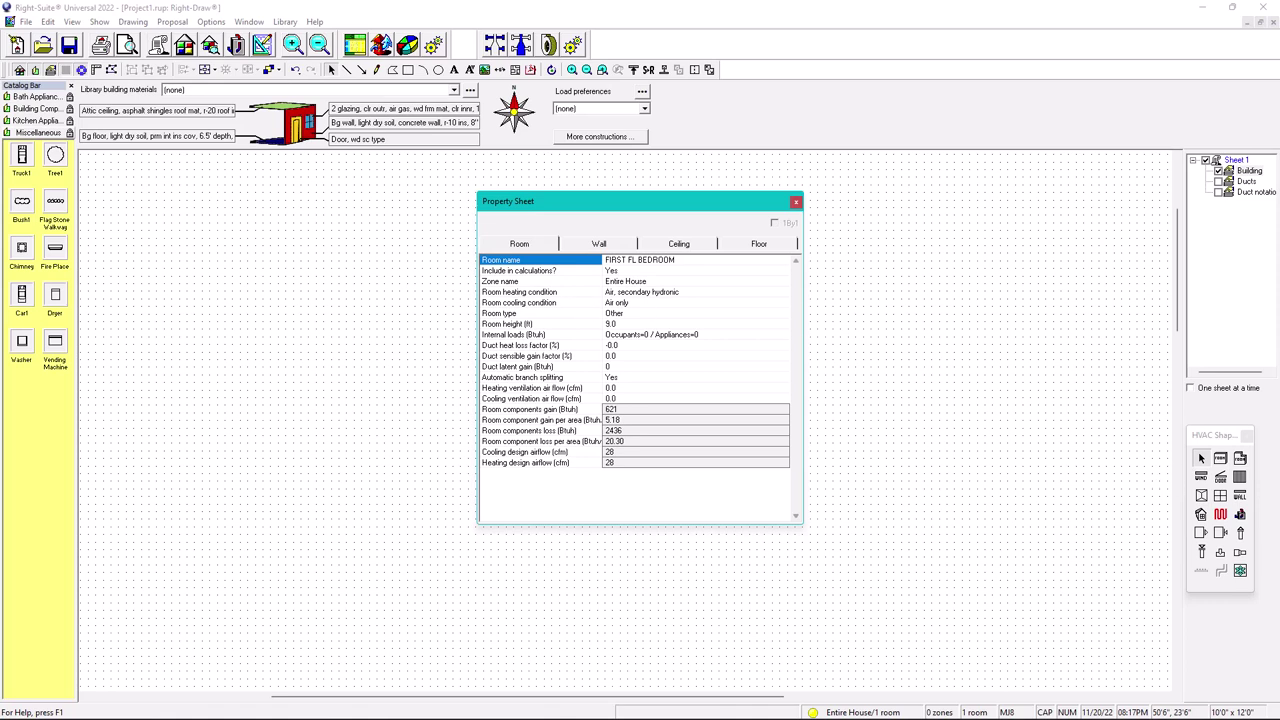
left_click(631, 294)
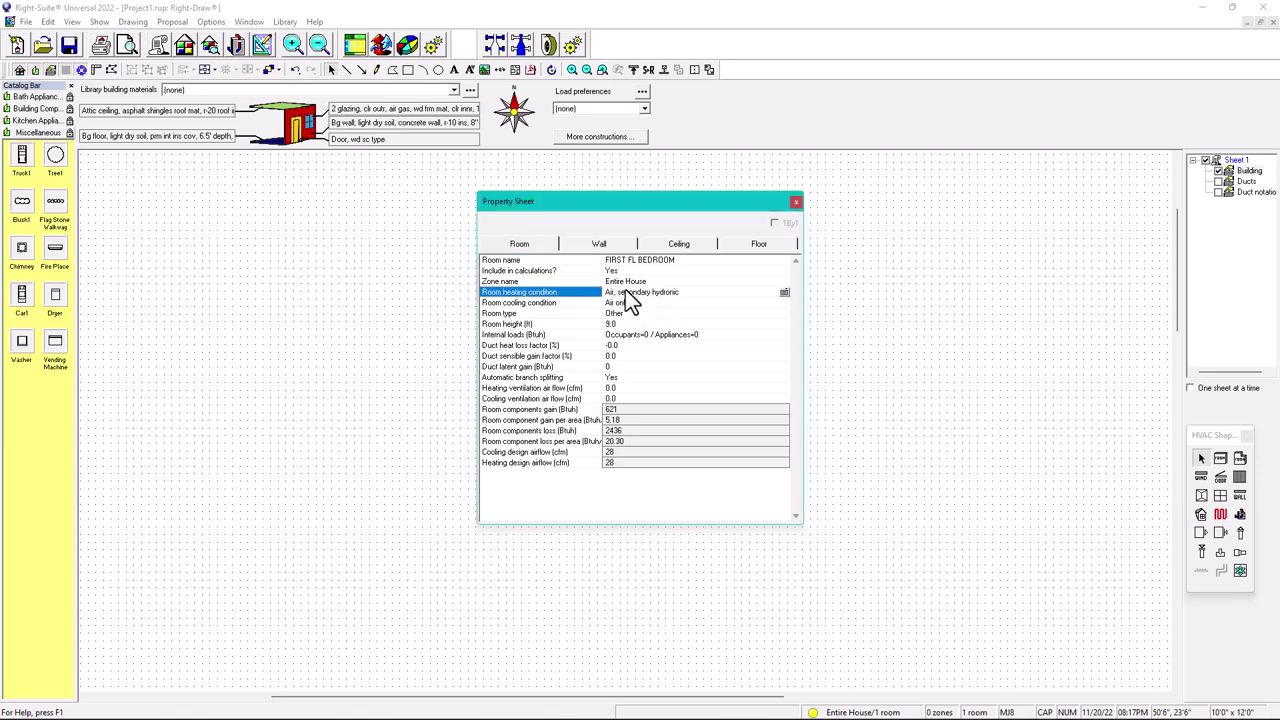
left_click(631, 294)
left_click(619, 314)
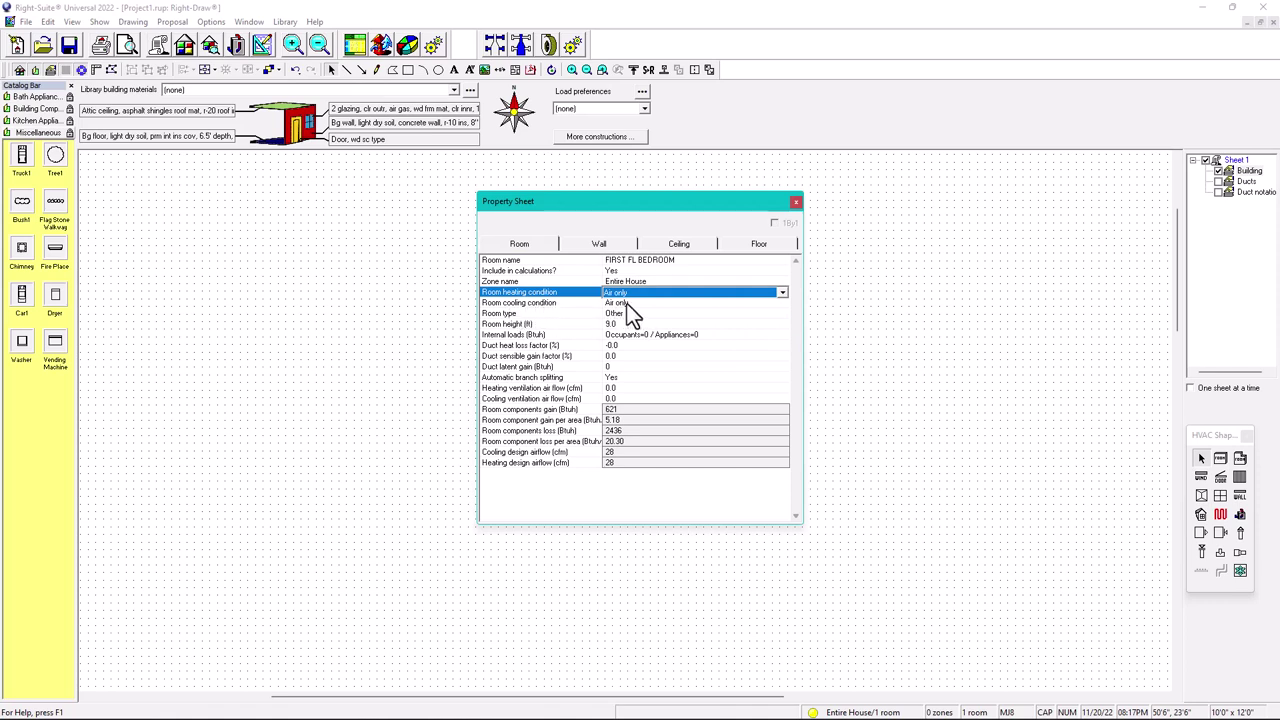
left_click(625, 303)
left_click(619, 313)
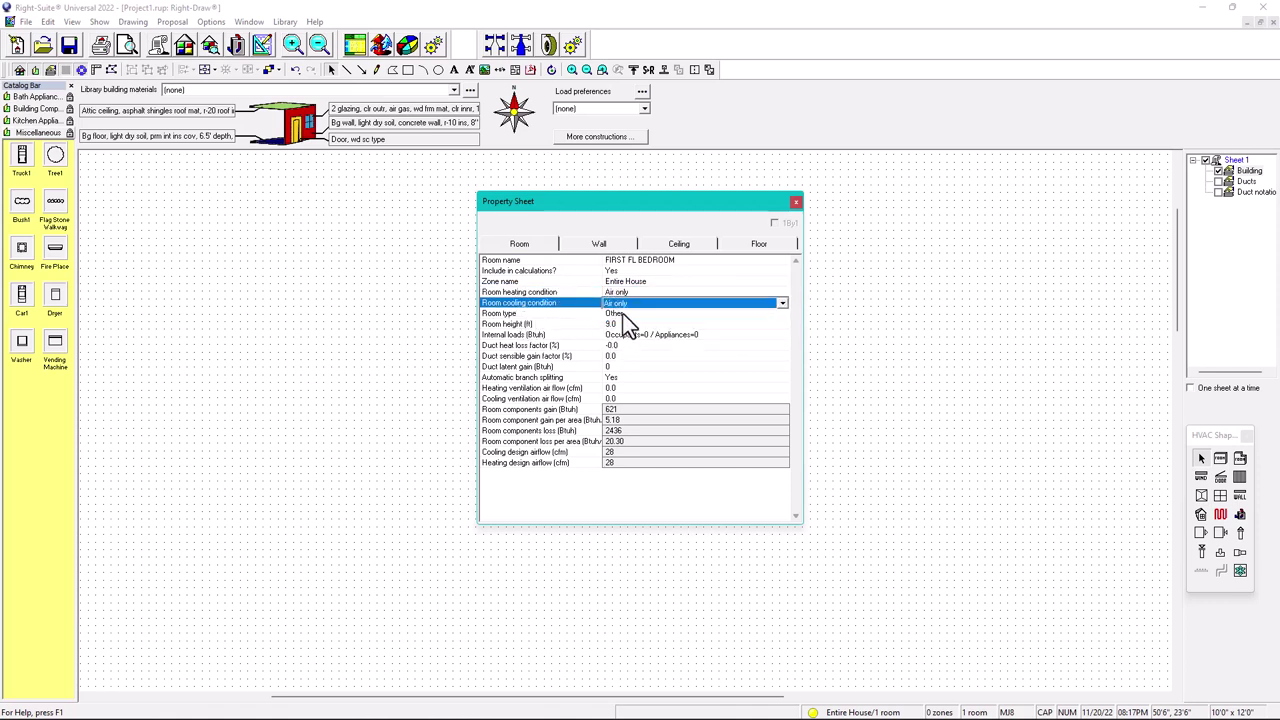
left_click(623, 314)
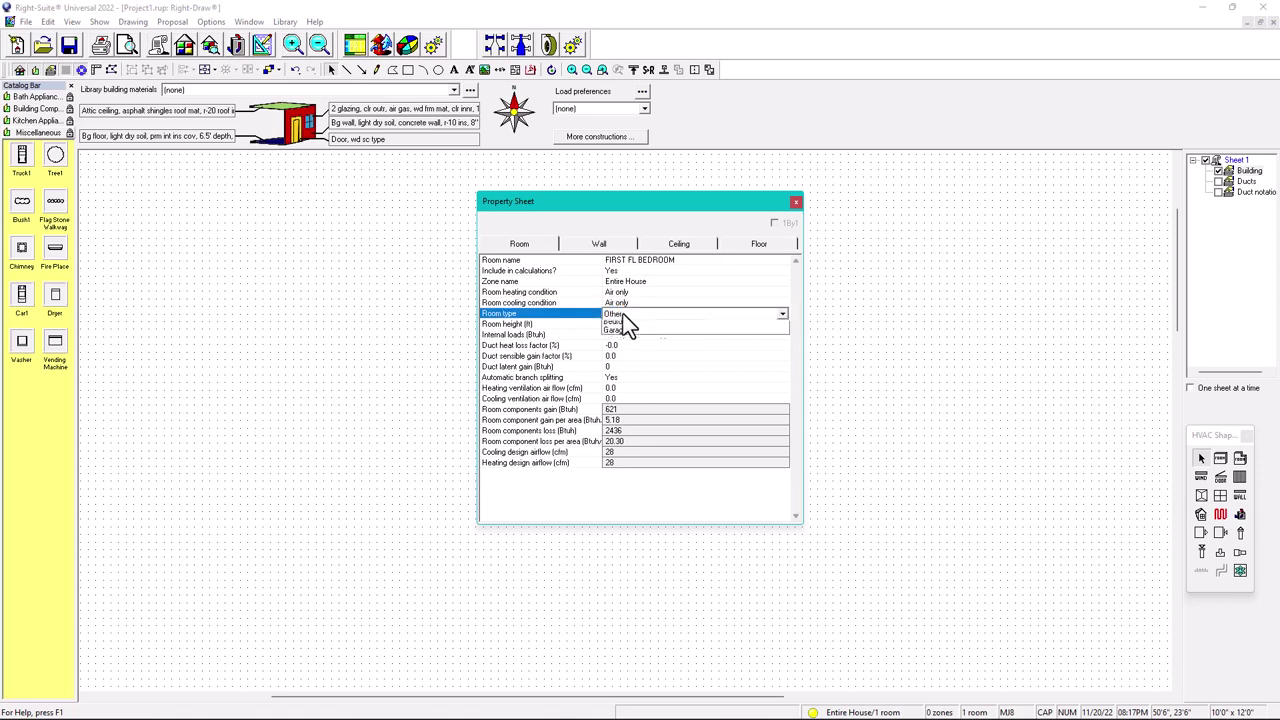
left_click(623, 314)
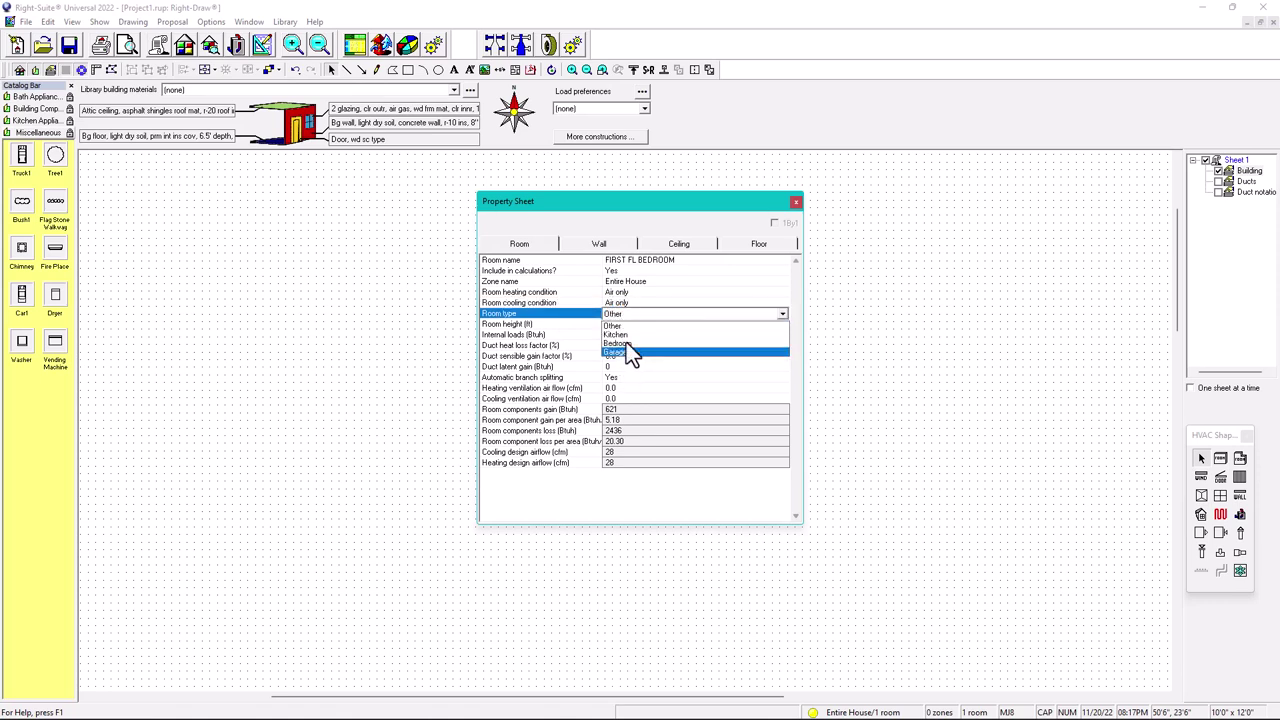
left_click(623, 324)
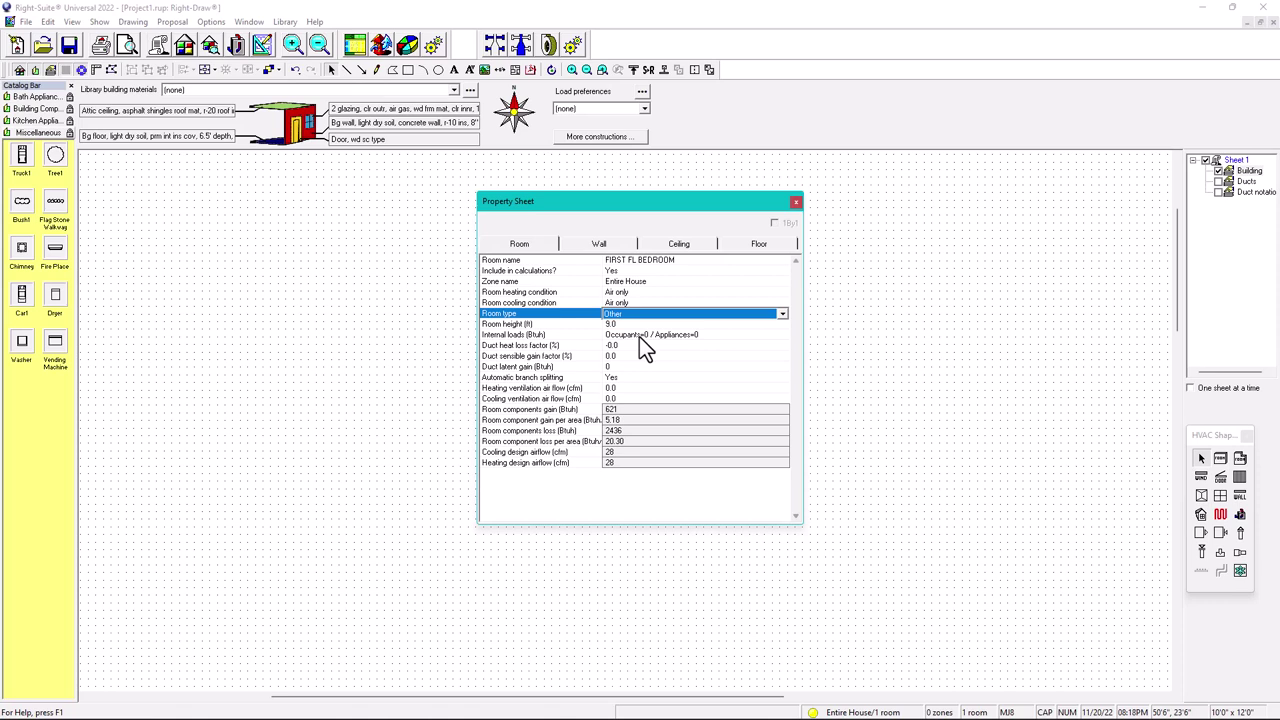
Step: Set the number of occupants to 1 in the bedroom's internal loads
left_click(641, 338)
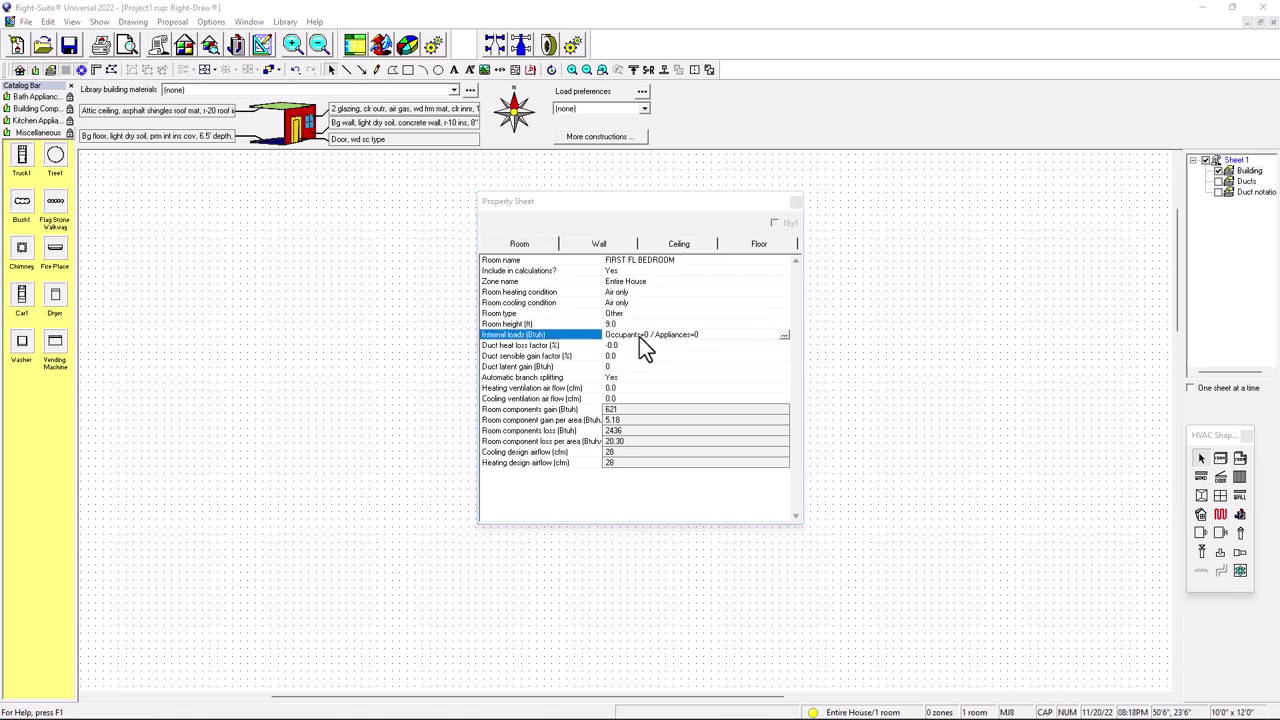
left_click(645, 337)
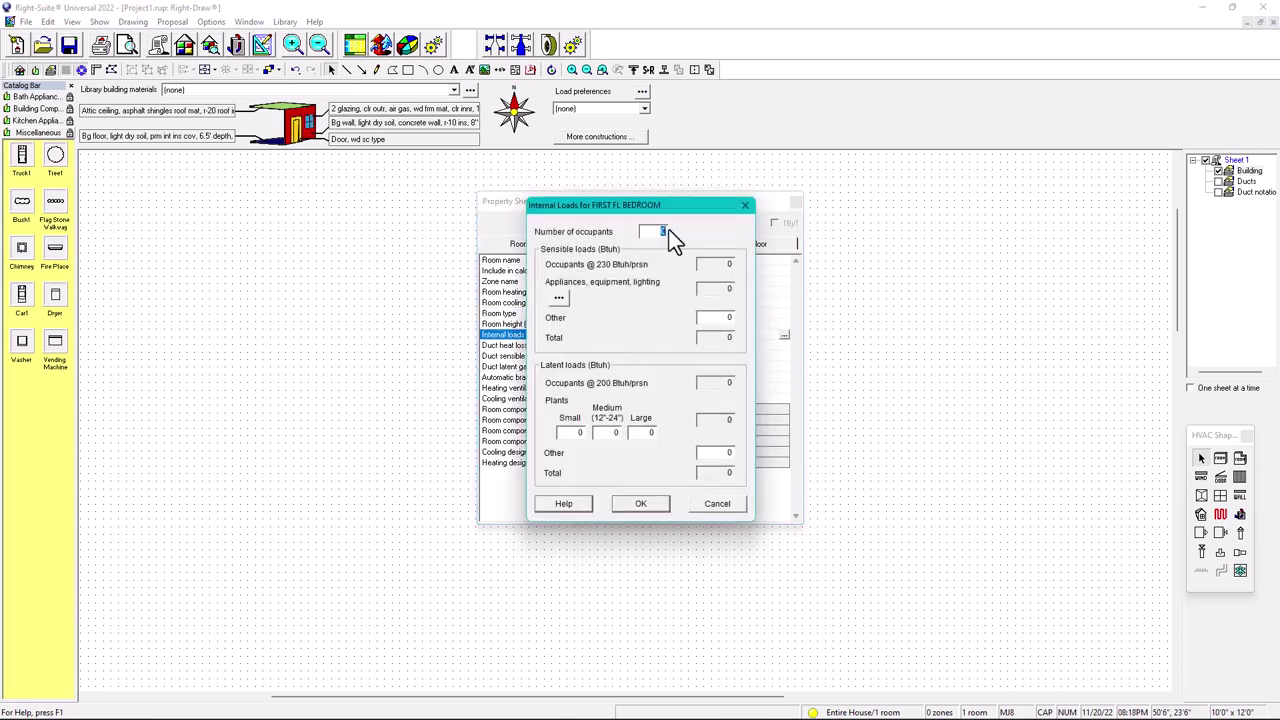
type("1")
left_click(641, 504)
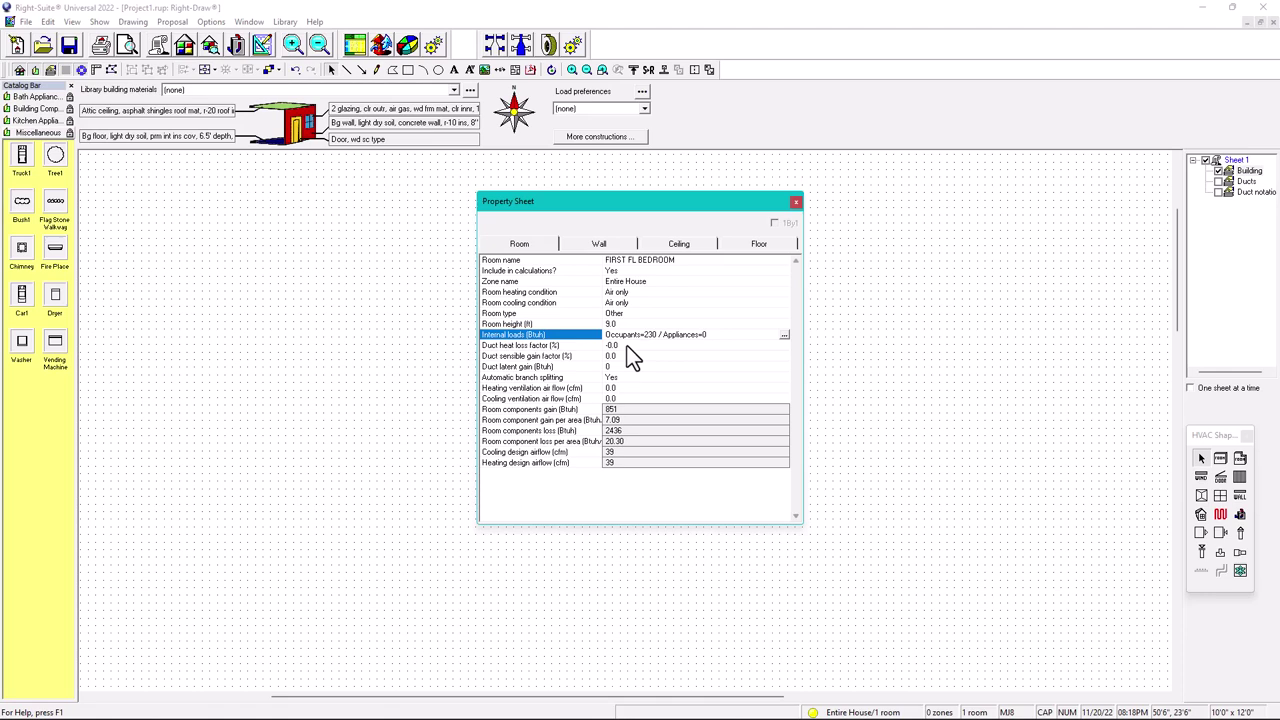
Step: Set both the supply and return duct locations to Vented attic in the bedroom's duct loads
double_click(627, 346)
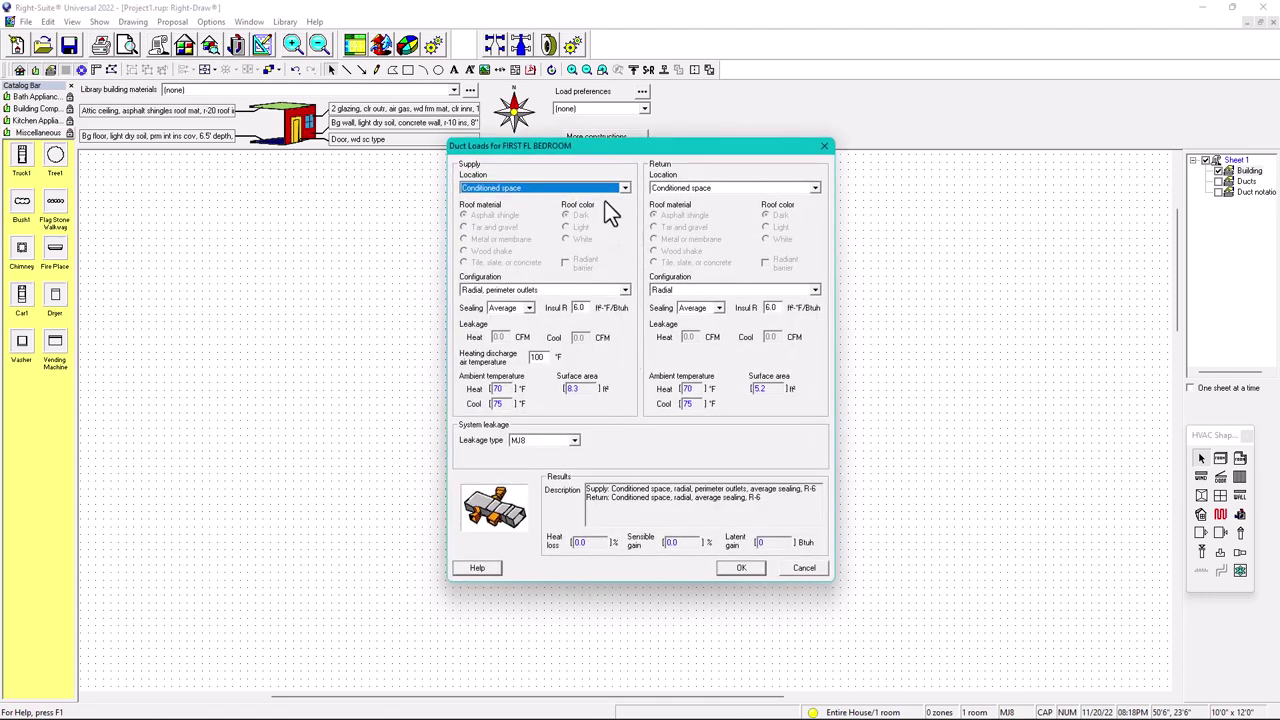
left_click(622, 187)
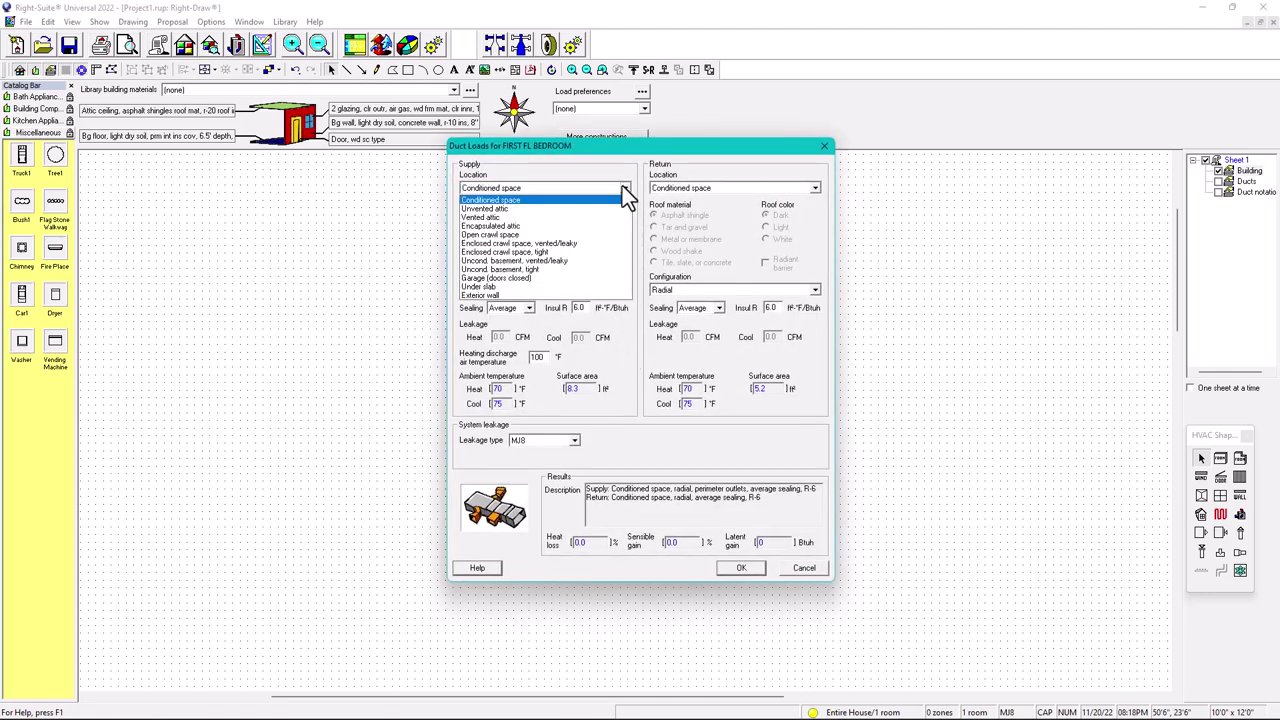
left_click(491, 225)
left_click(512, 188)
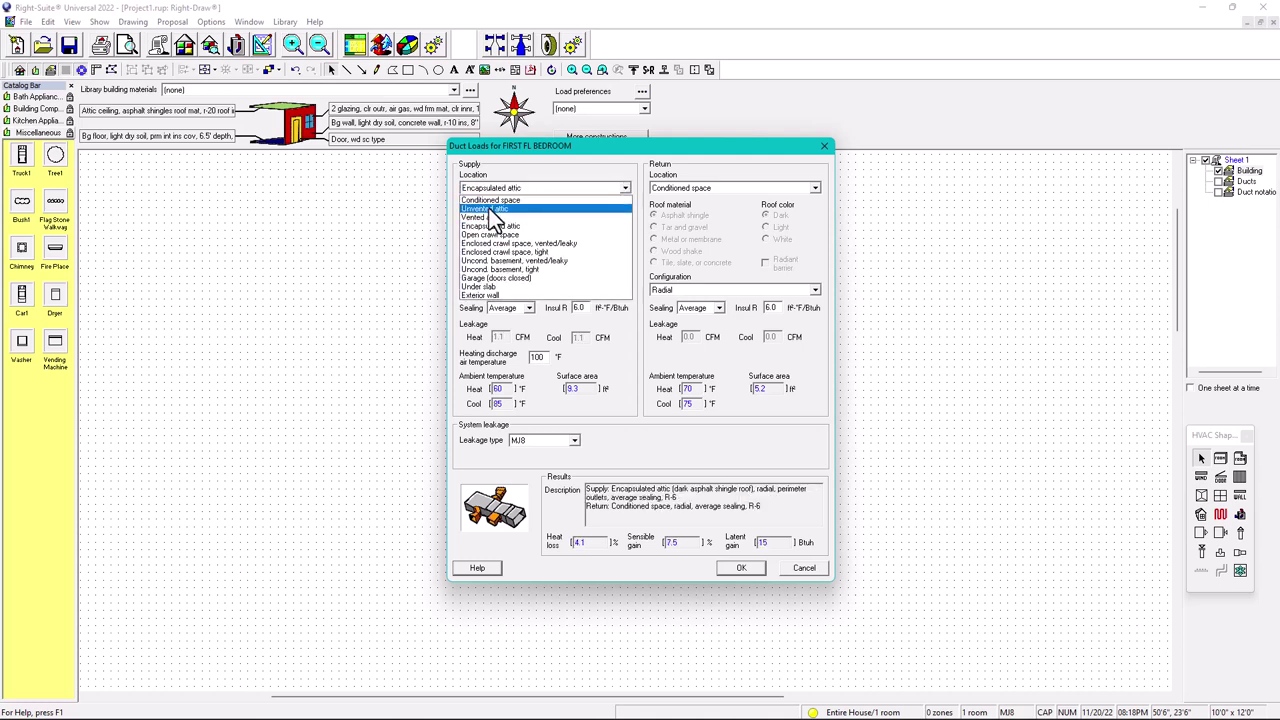
left_click(490, 216)
left_click(812, 189)
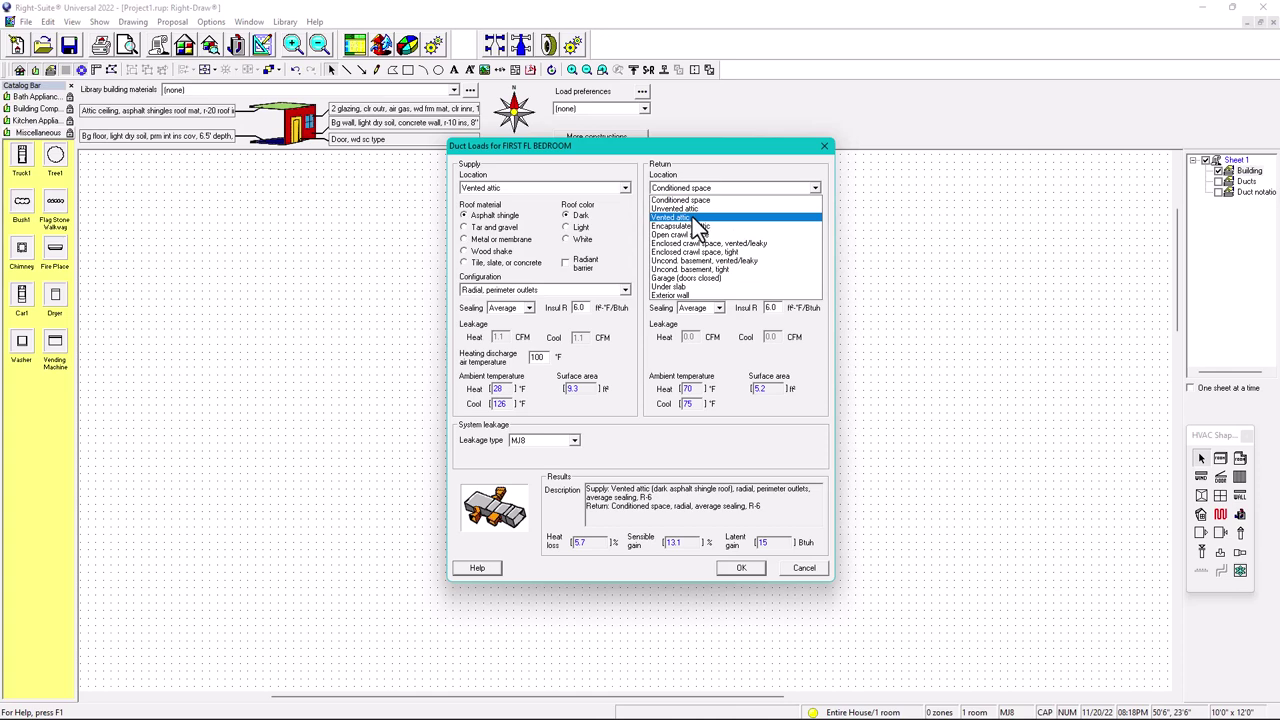
left_click(692, 217)
left_click(741, 568)
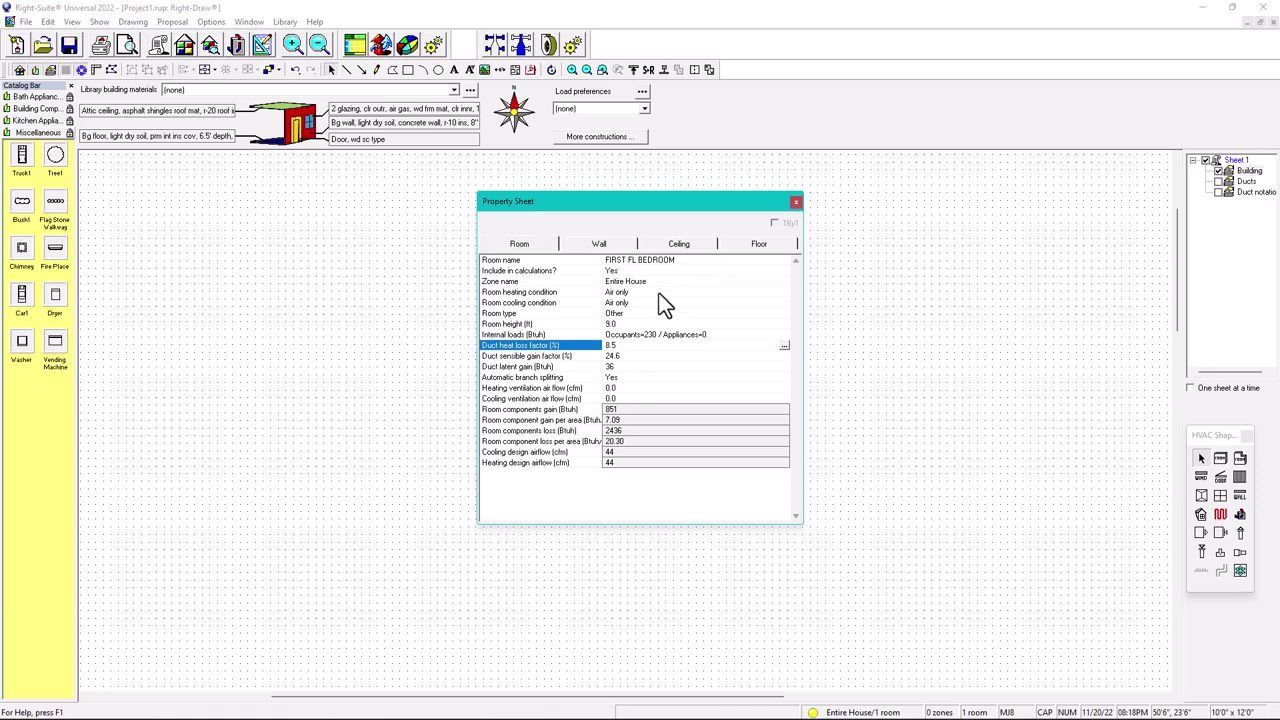
Step: Assign the library construction Exposed2x4-R15 to the bedroom's Wall 1 type
left_click(600, 247)
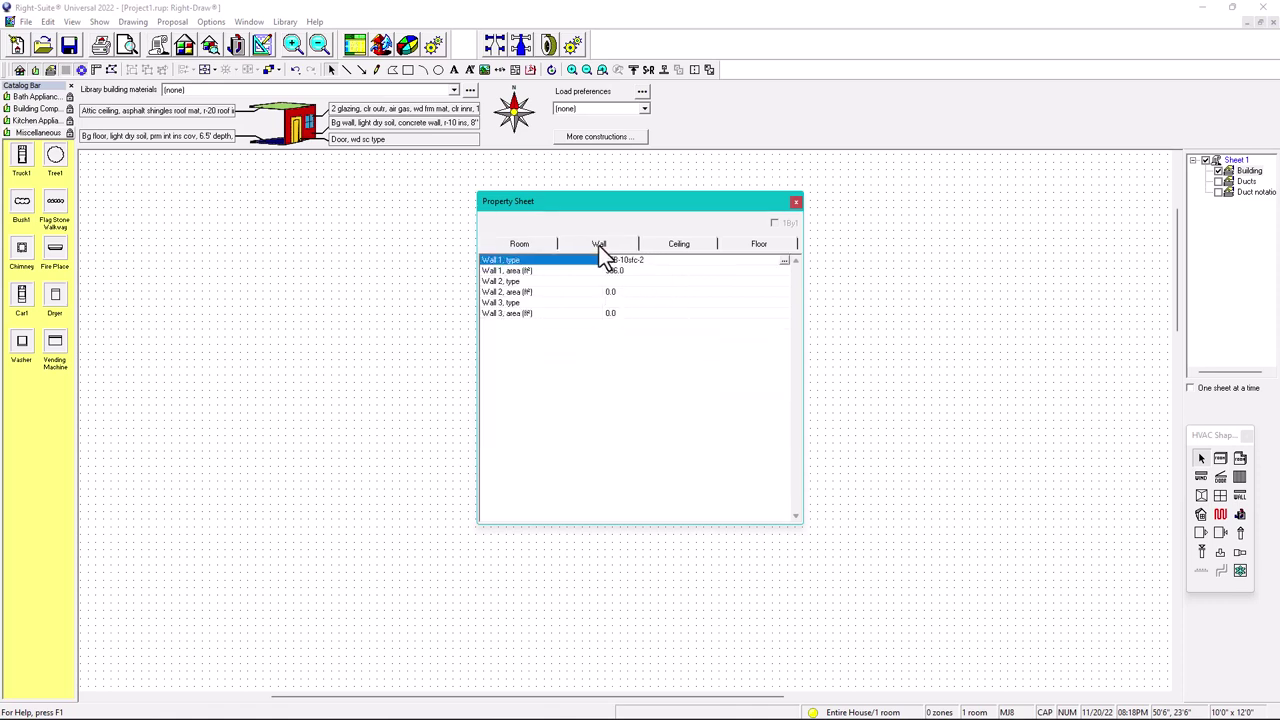
double_click(654, 258)
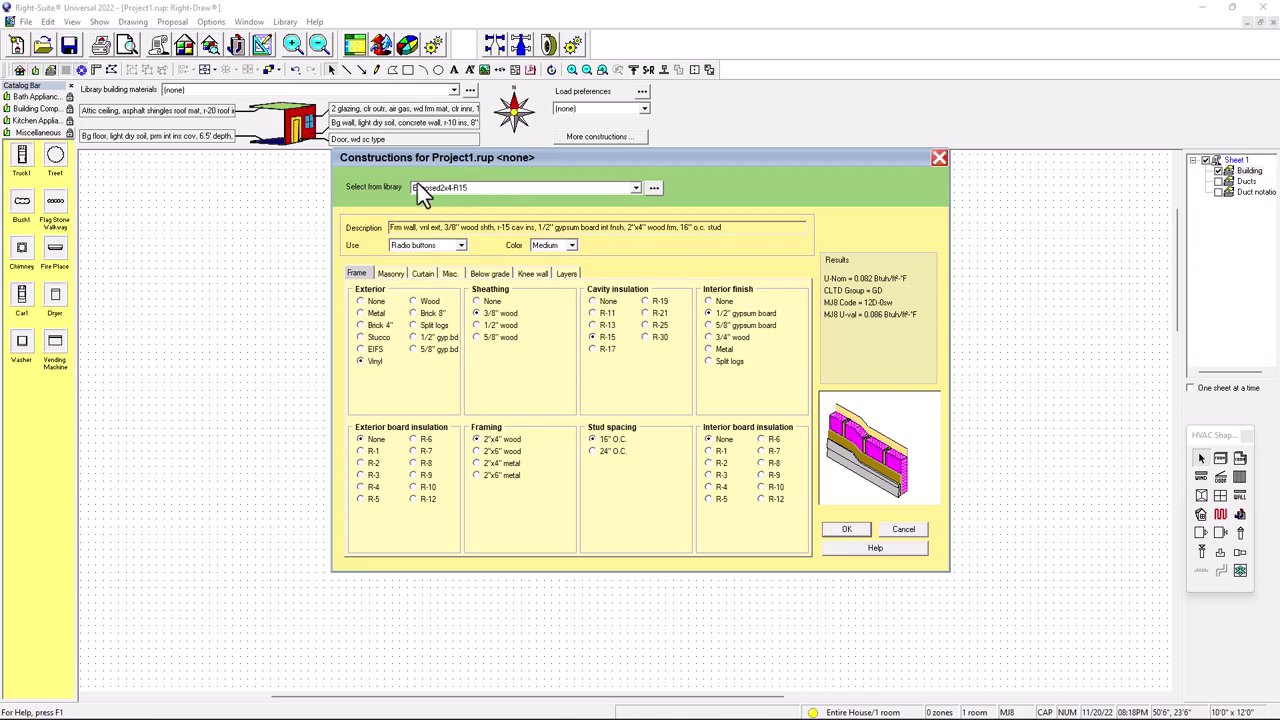
left_click(845, 530)
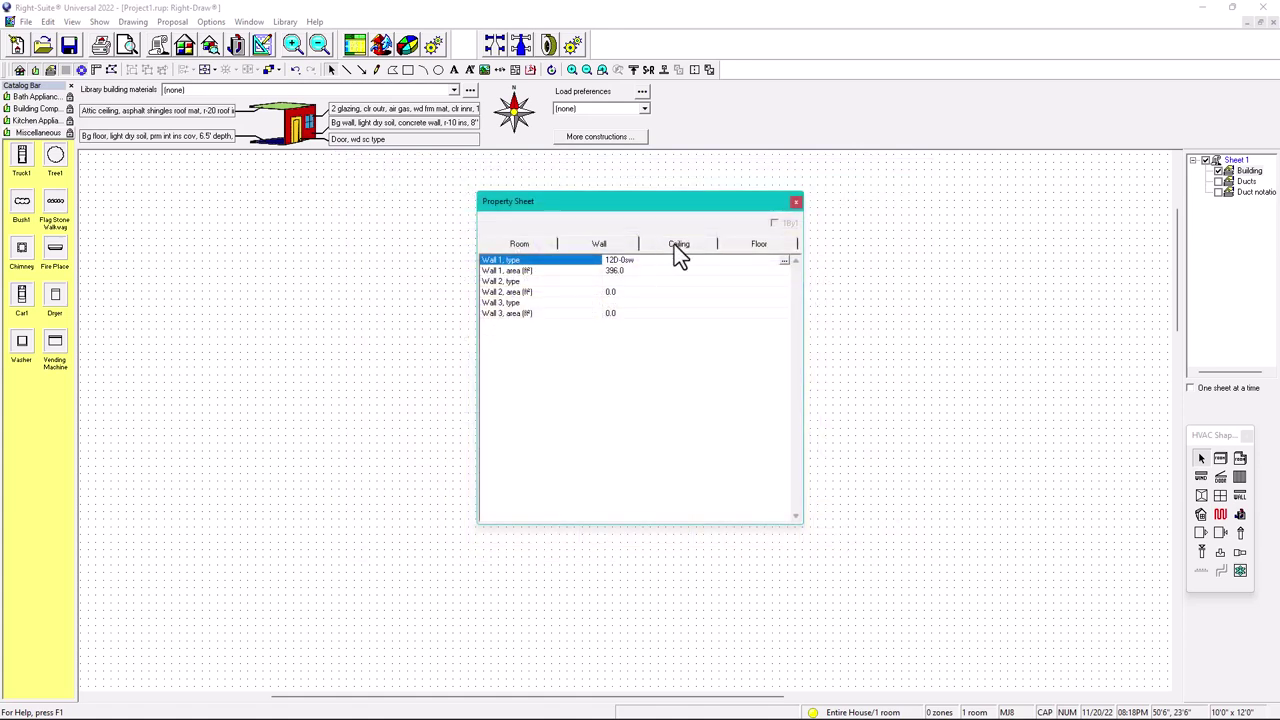
Step: Assign the library construction CEILING-R38 to the bedroom's ceiling type
left_click(679, 246)
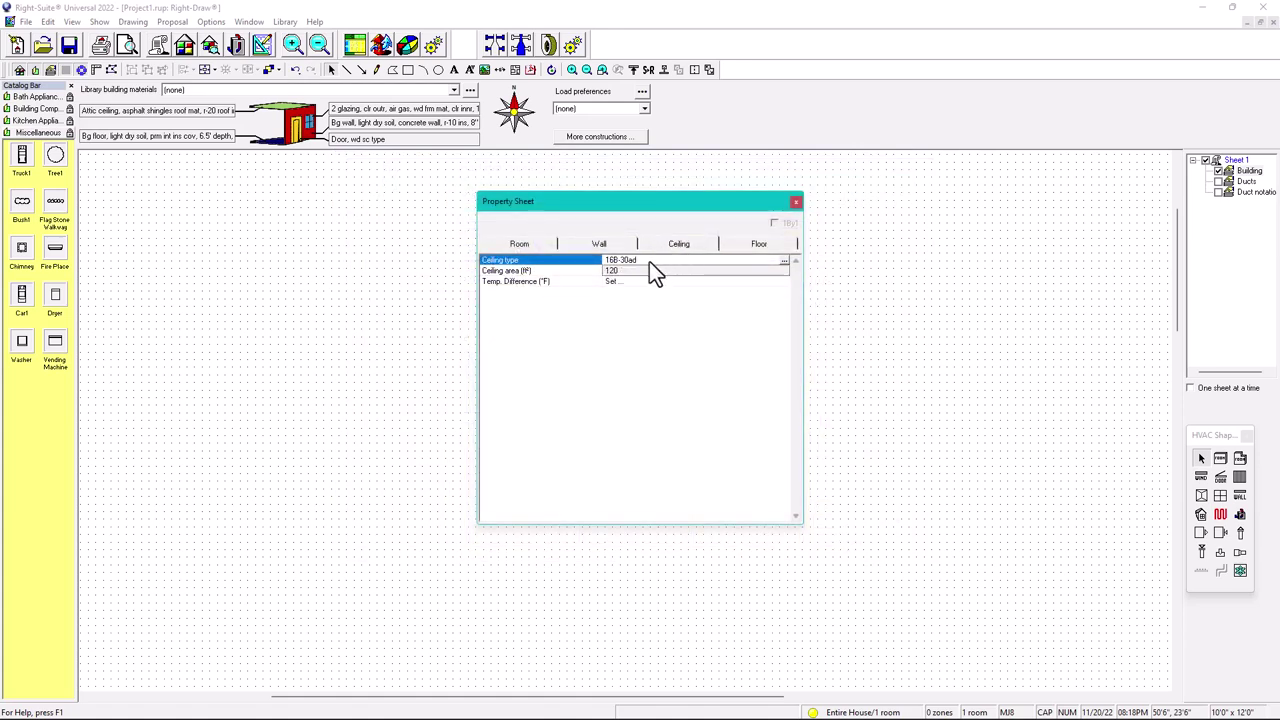
double_click(649, 262)
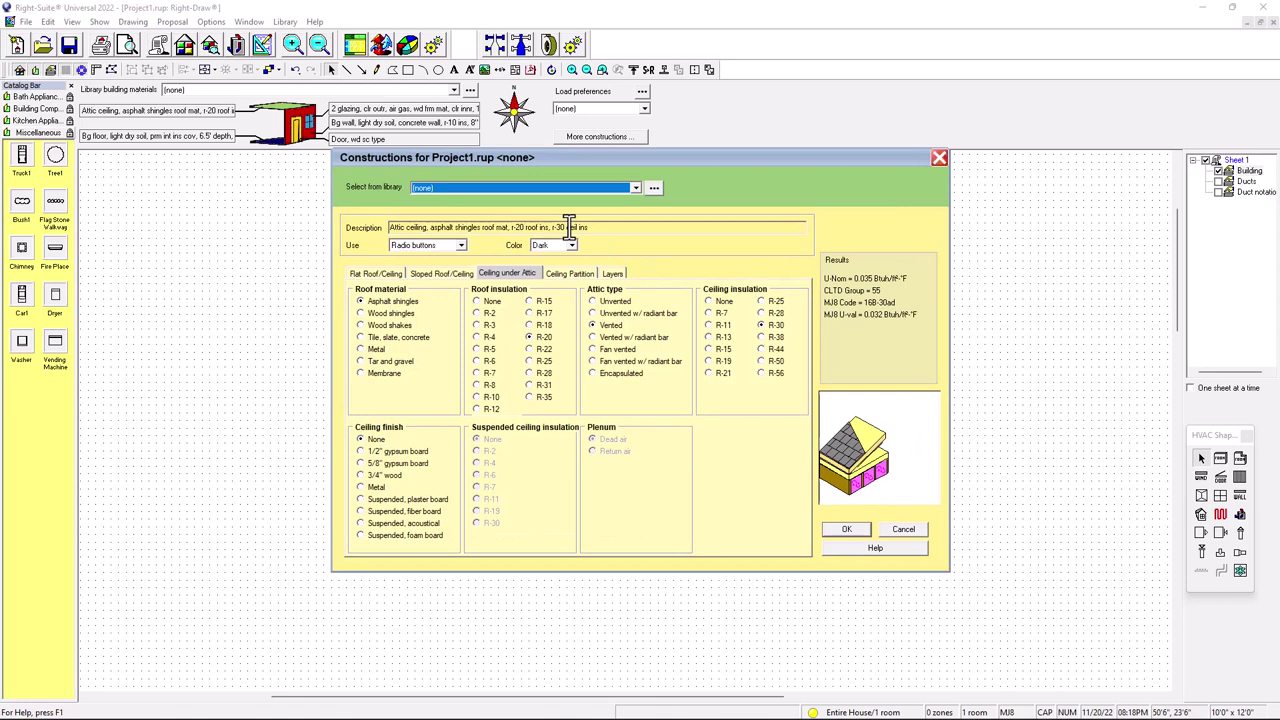
key("Down")
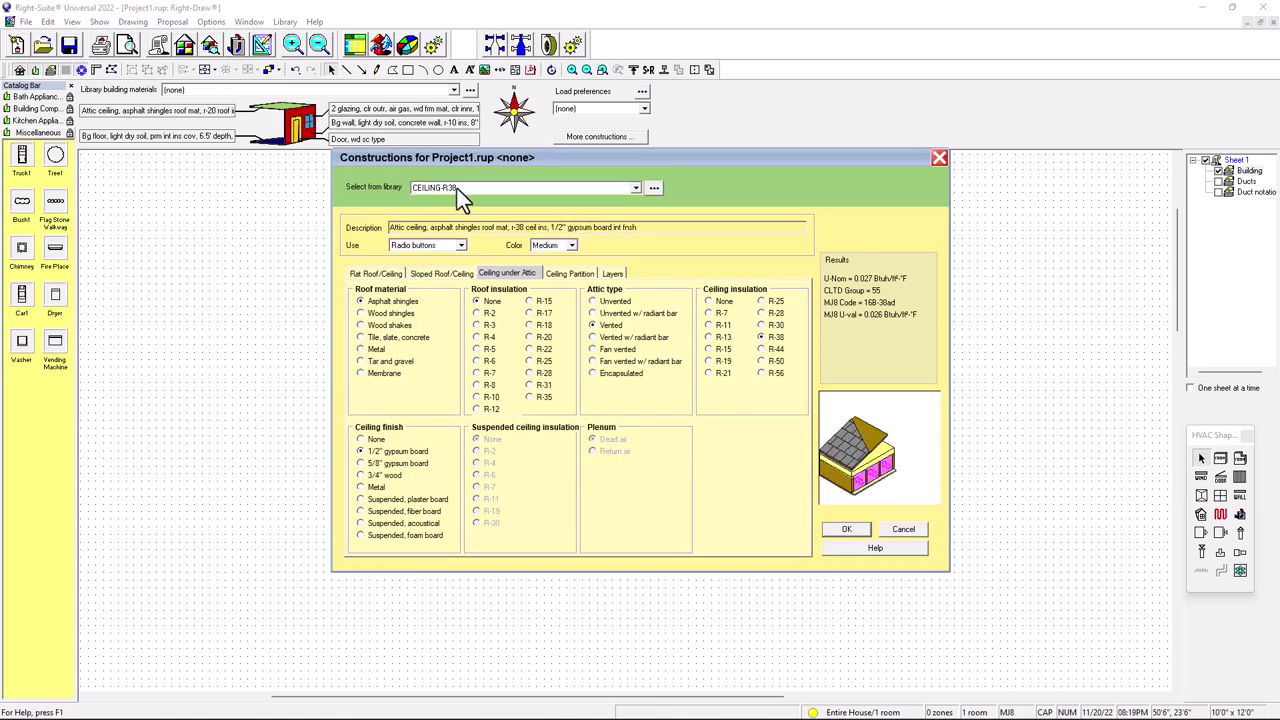
left_click(845, 531)
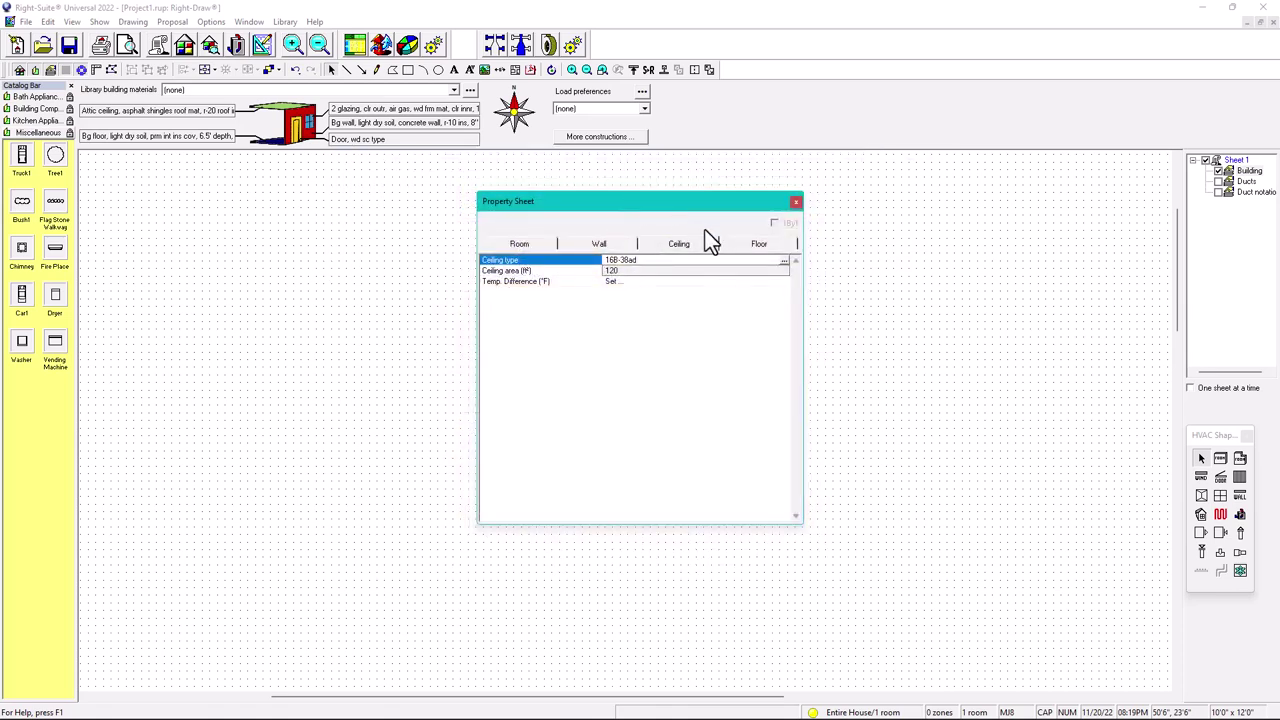
Step: Assign the library construction Slab_R10 with a Carpet floor finish to the bedroom's floor type, and close its properties
left_click(757, 250)
left_click(628, 265)
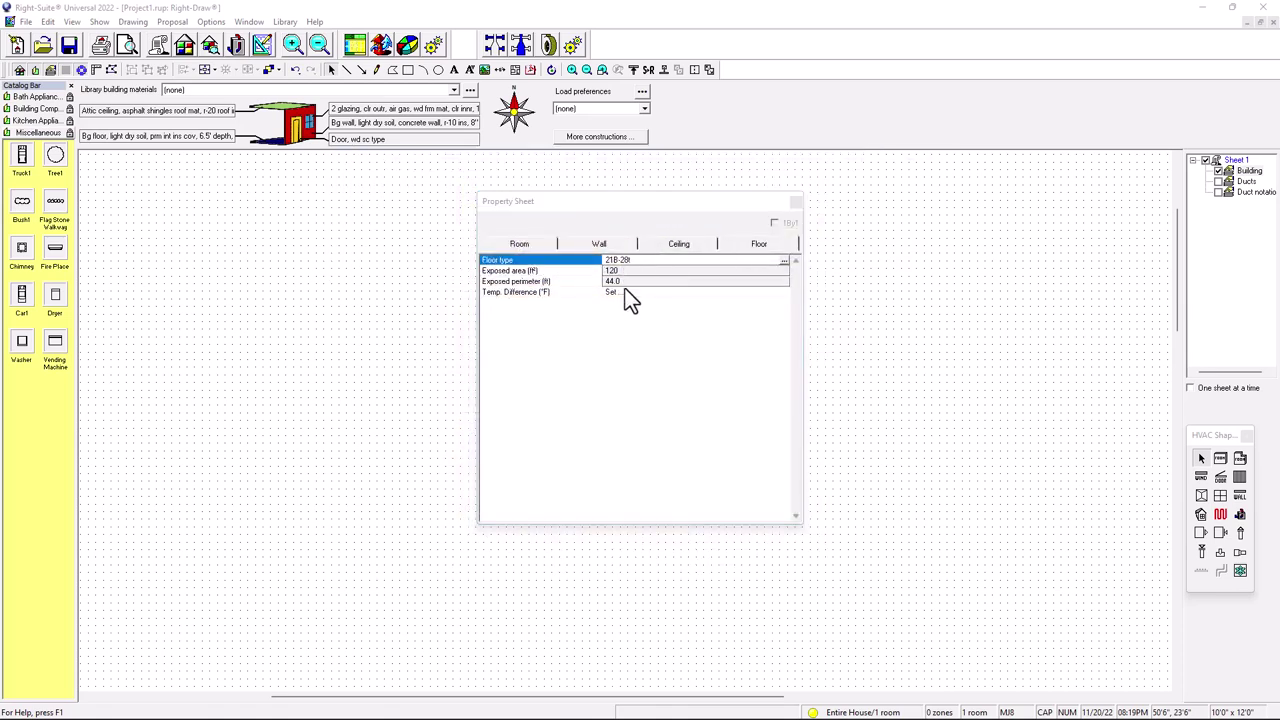
type("Slab_R10")
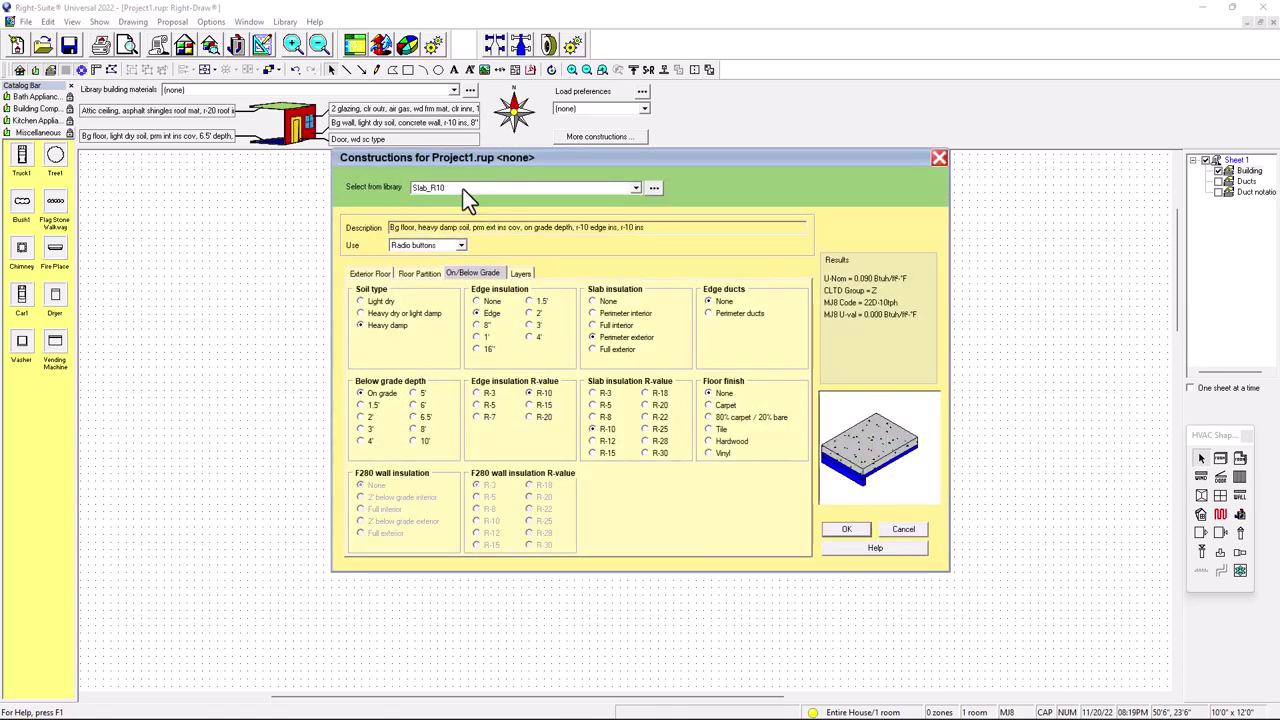
left_click(710, 405)
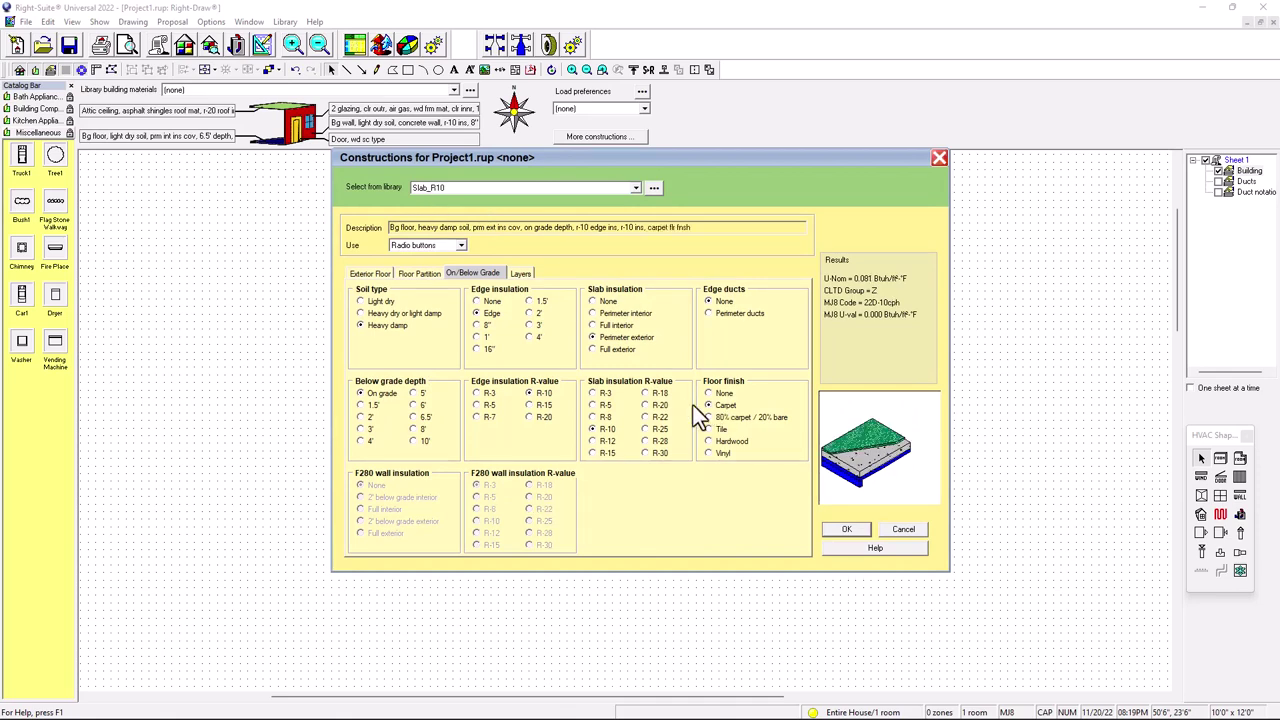
left_click(847, 530)
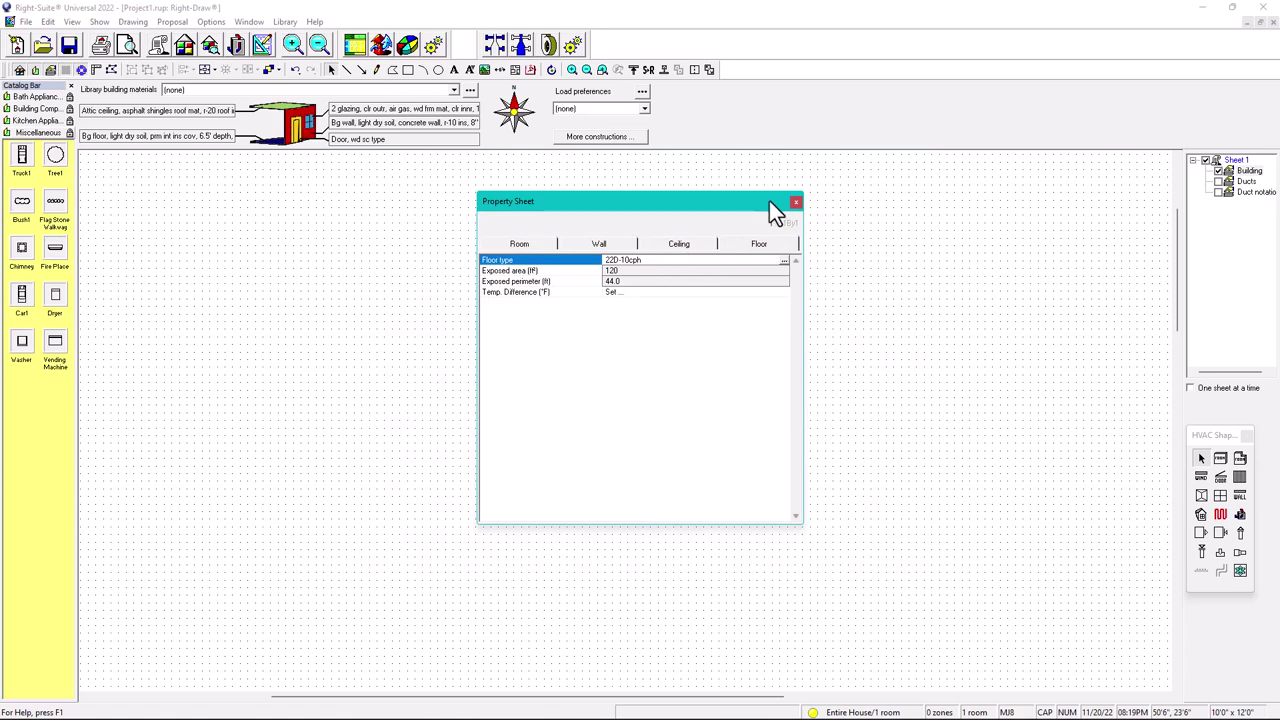
left_click(796, 203)
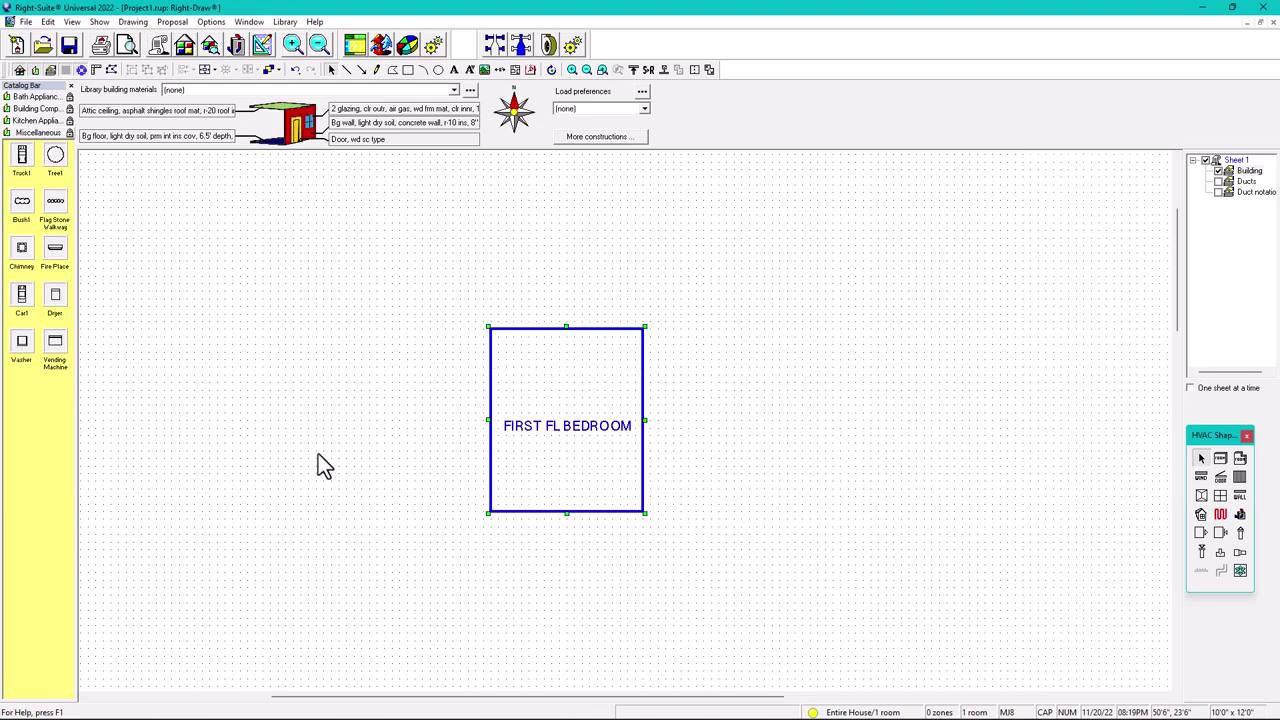
Step: Paste a copy of the first-floor bedroom and place it flush against the bedroom's west wall
left_click(392, 420)
key("ctrl+v")
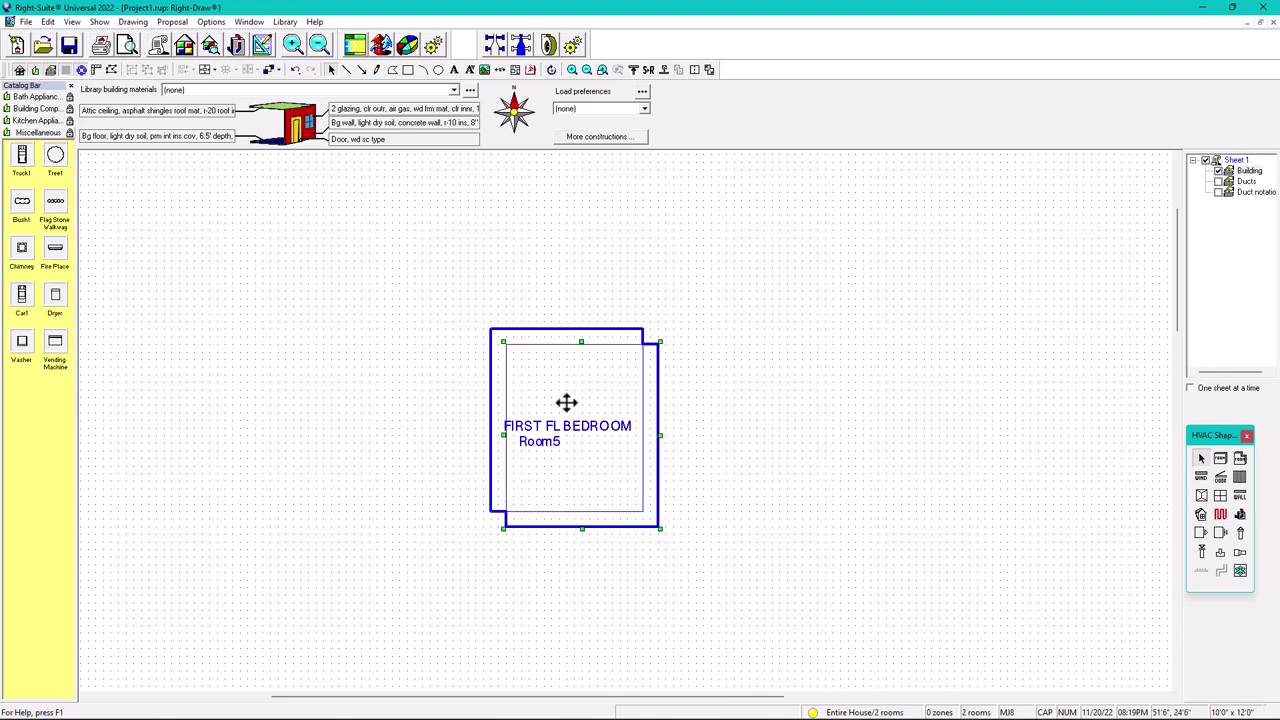
left_click_drag(566, 403, 395, 400)
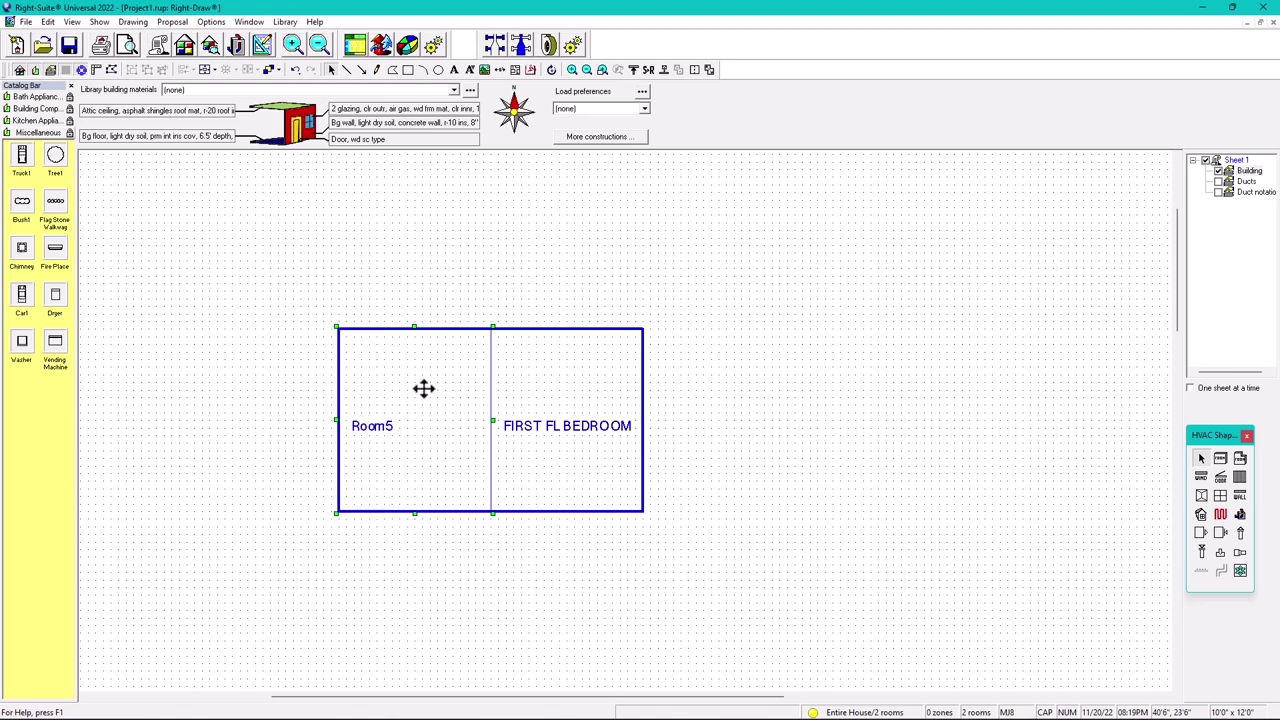
Step: Rename the copied room west of the bedroom as FOYER
double_click(370, 434)
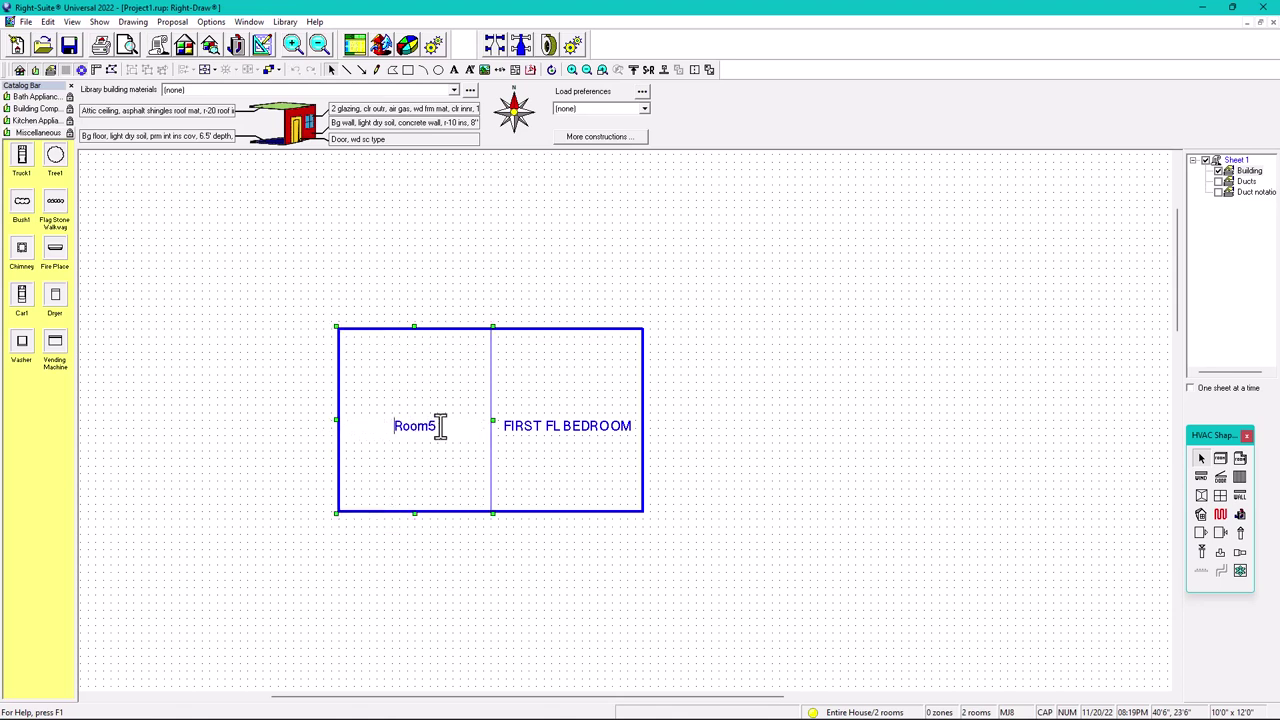
left_click_drag(440, 427, 371, 449)
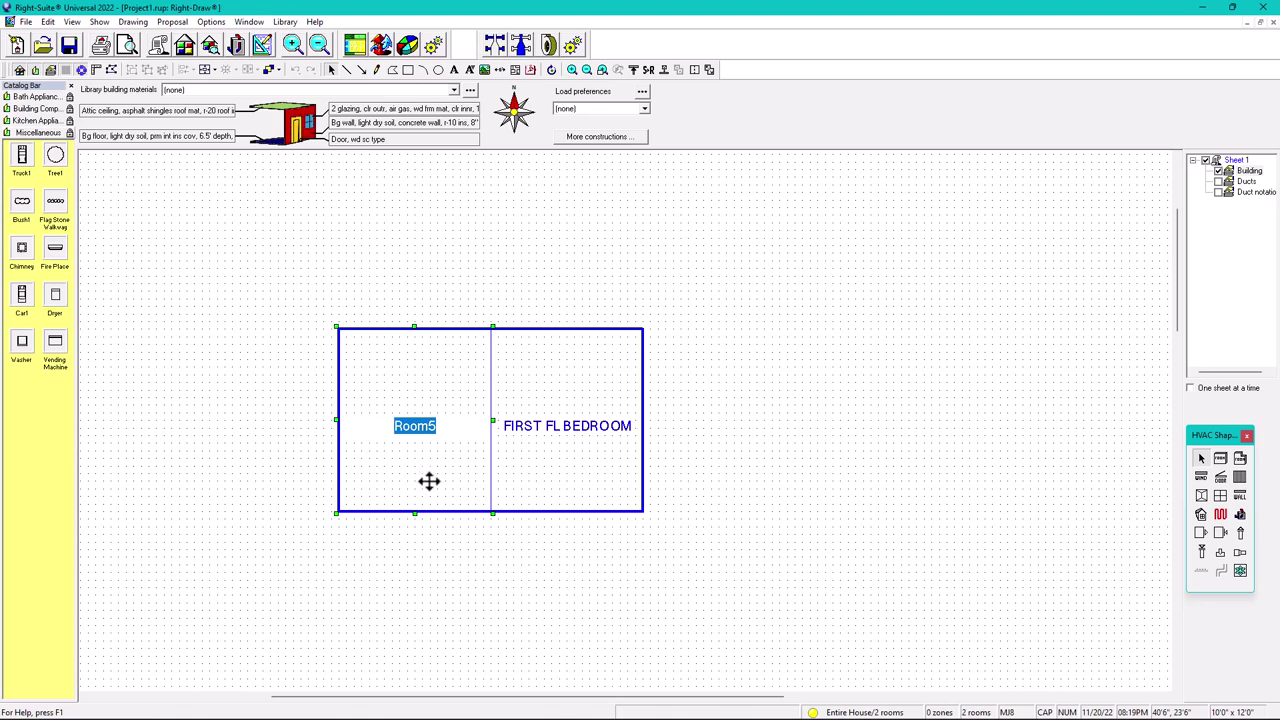
type("fo")
type("FOYER")
left_click(431, 591)
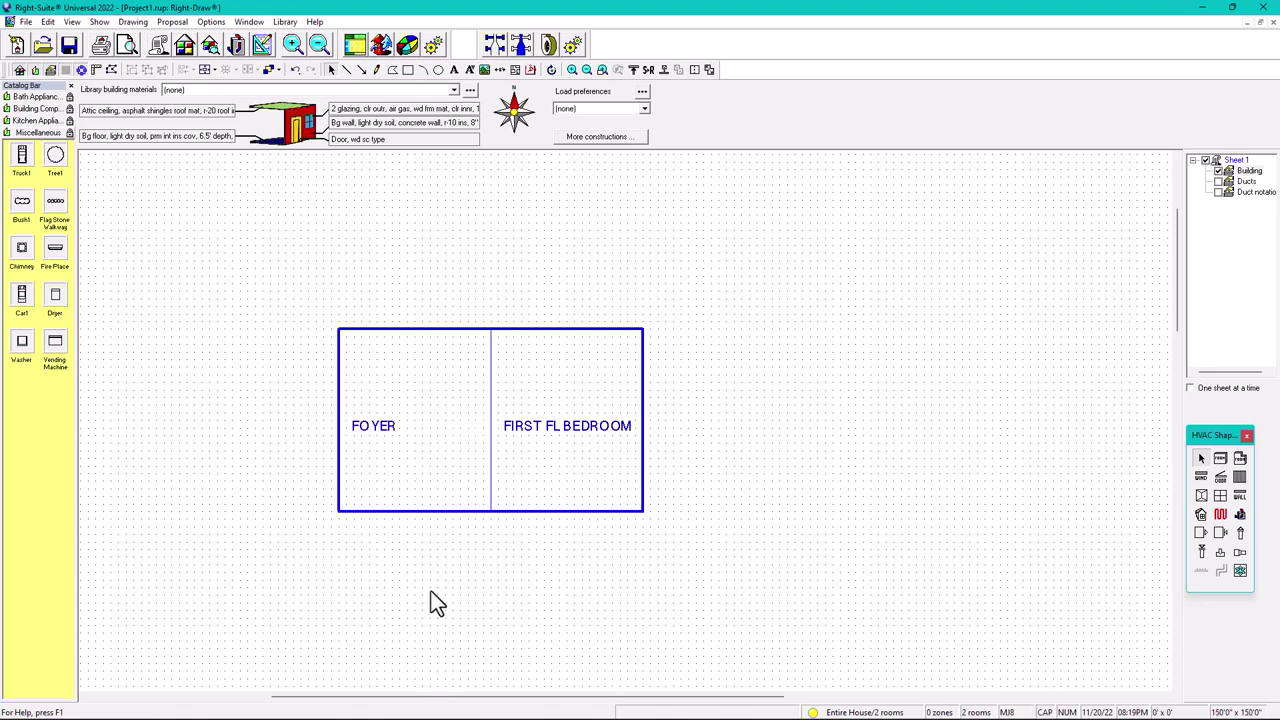
Step: Shrink the foyer from its northwest corner to about 6'6" by 7'6" and reposition its label near the room's center
left_click(390, 434)
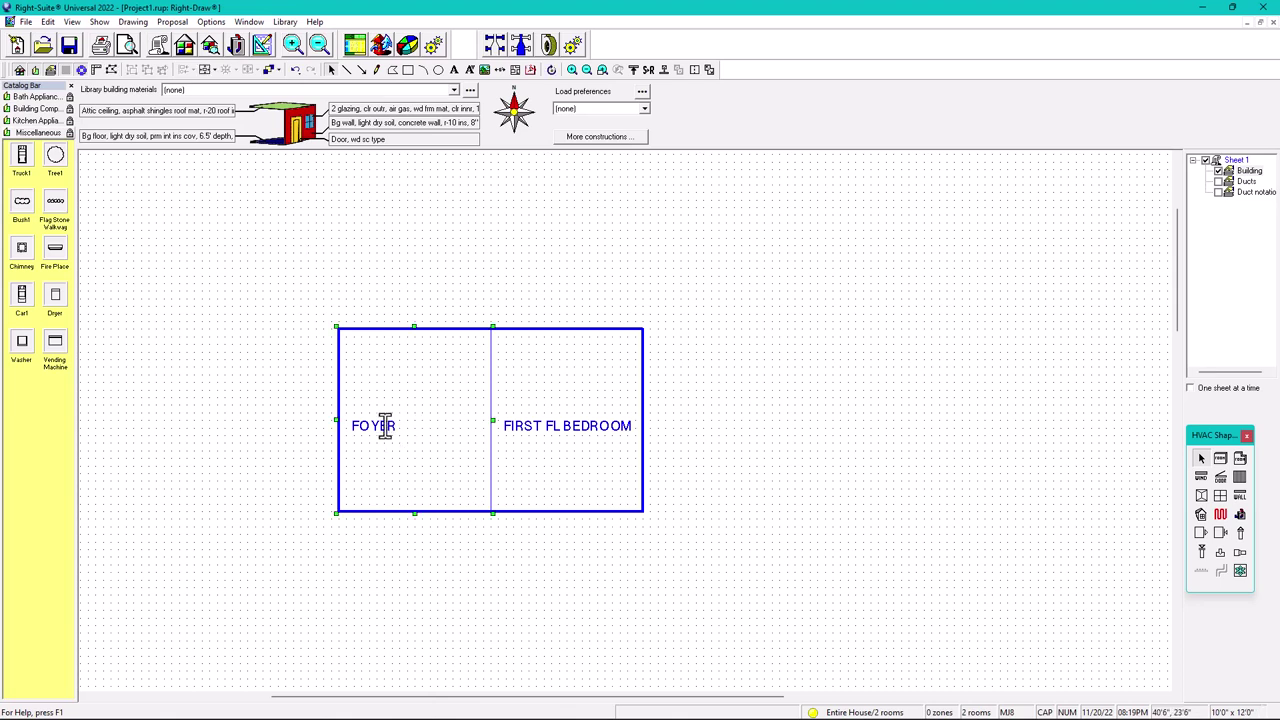
left_click(432, 426)
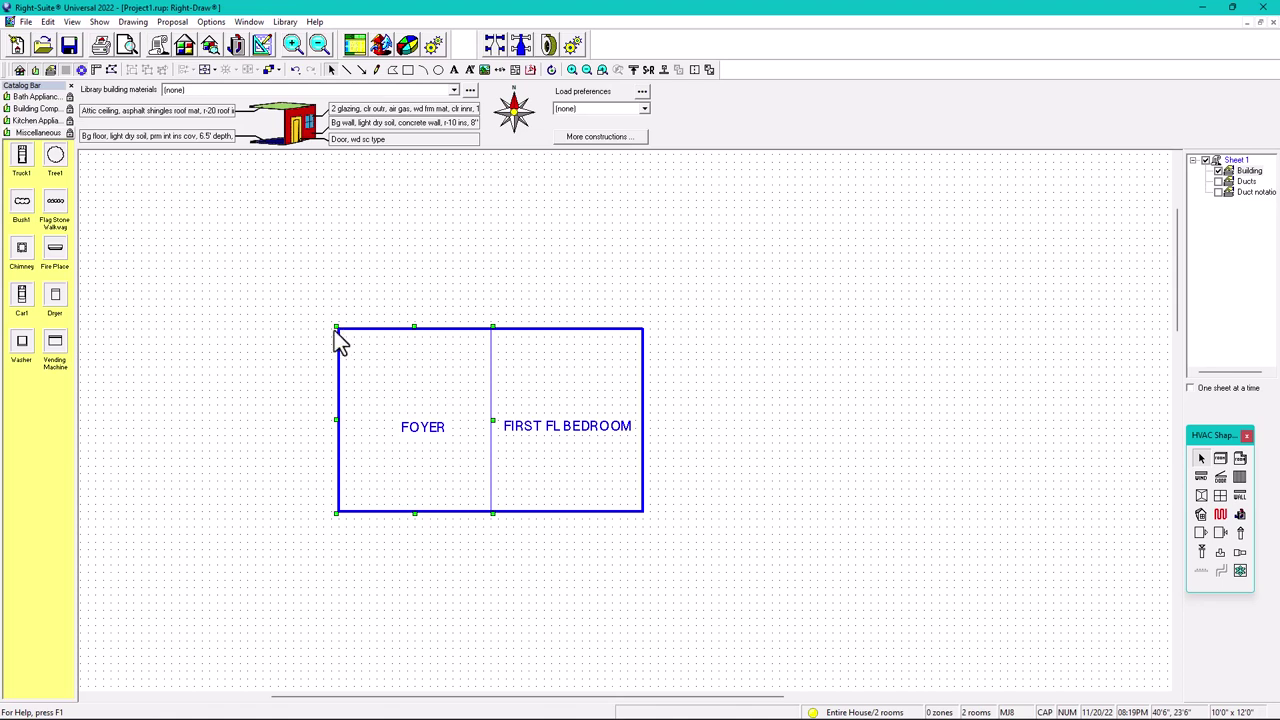
left_click_drag(338, 326, 389, 398)
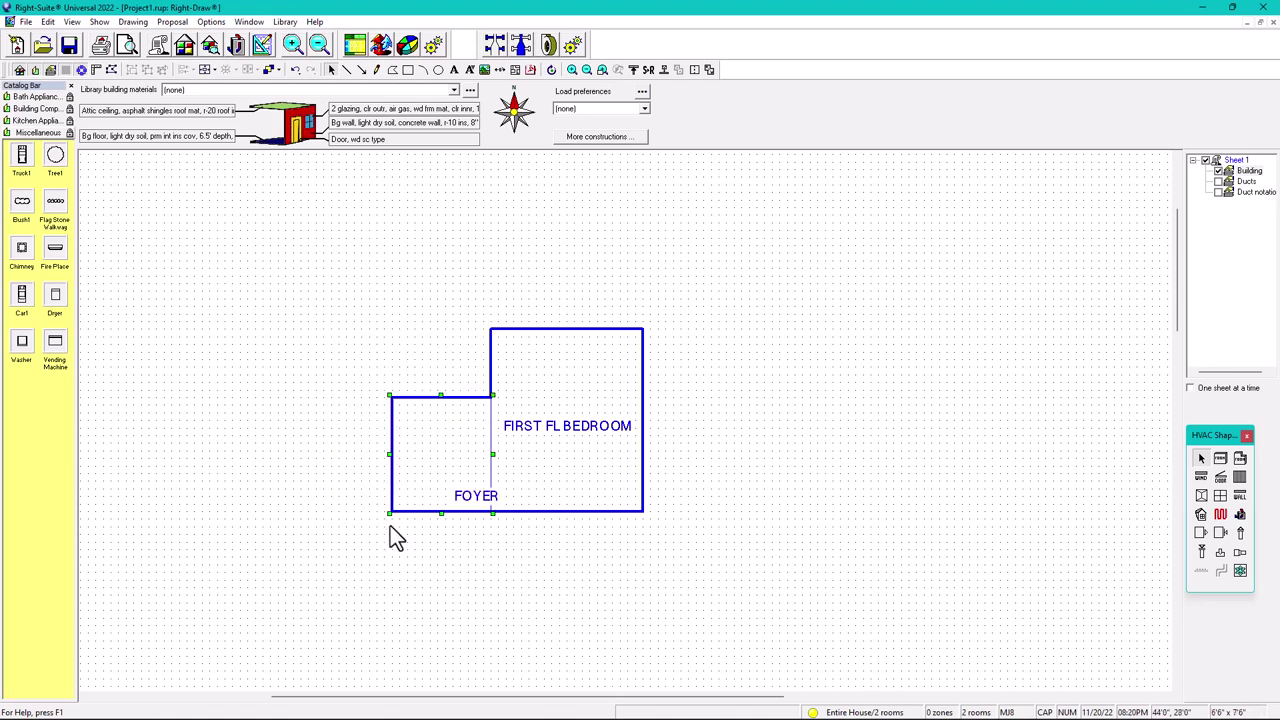
left_click_drag(474, 500, 444, 470)
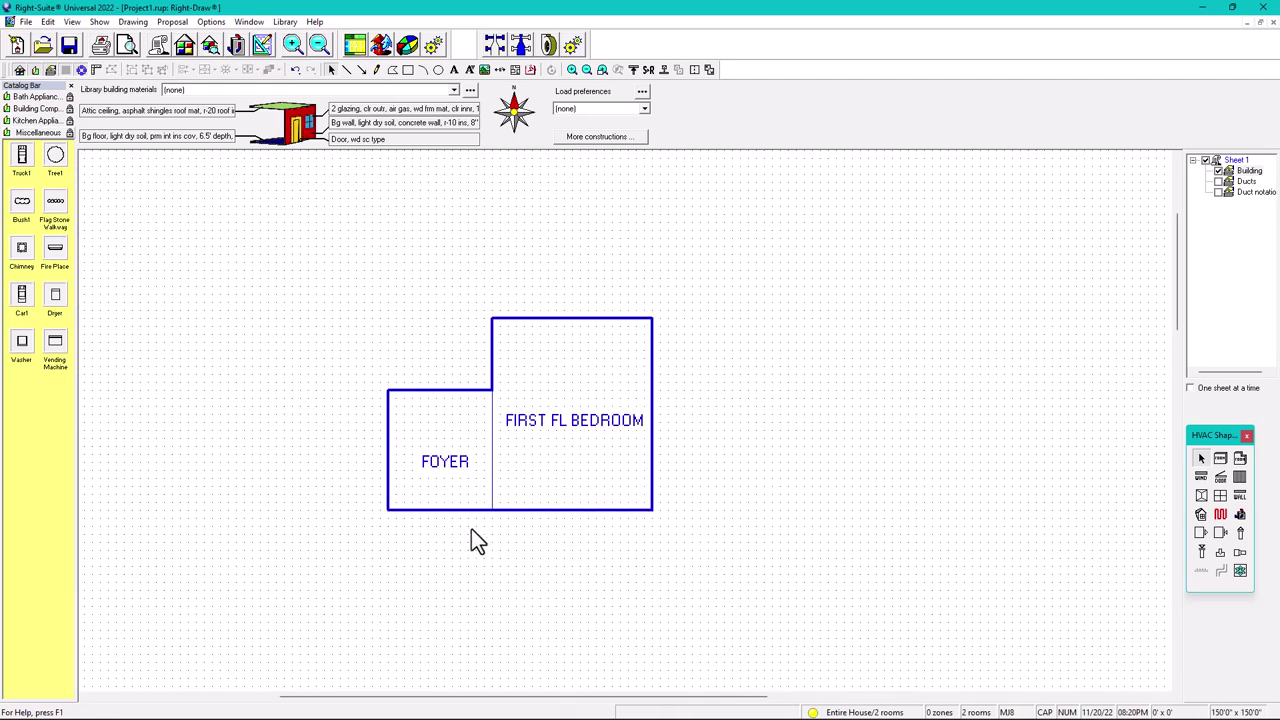
Step: Paste another copy of the first-floor bedroom and place it flush against the bedroom's north wall
left_click(427, 438)
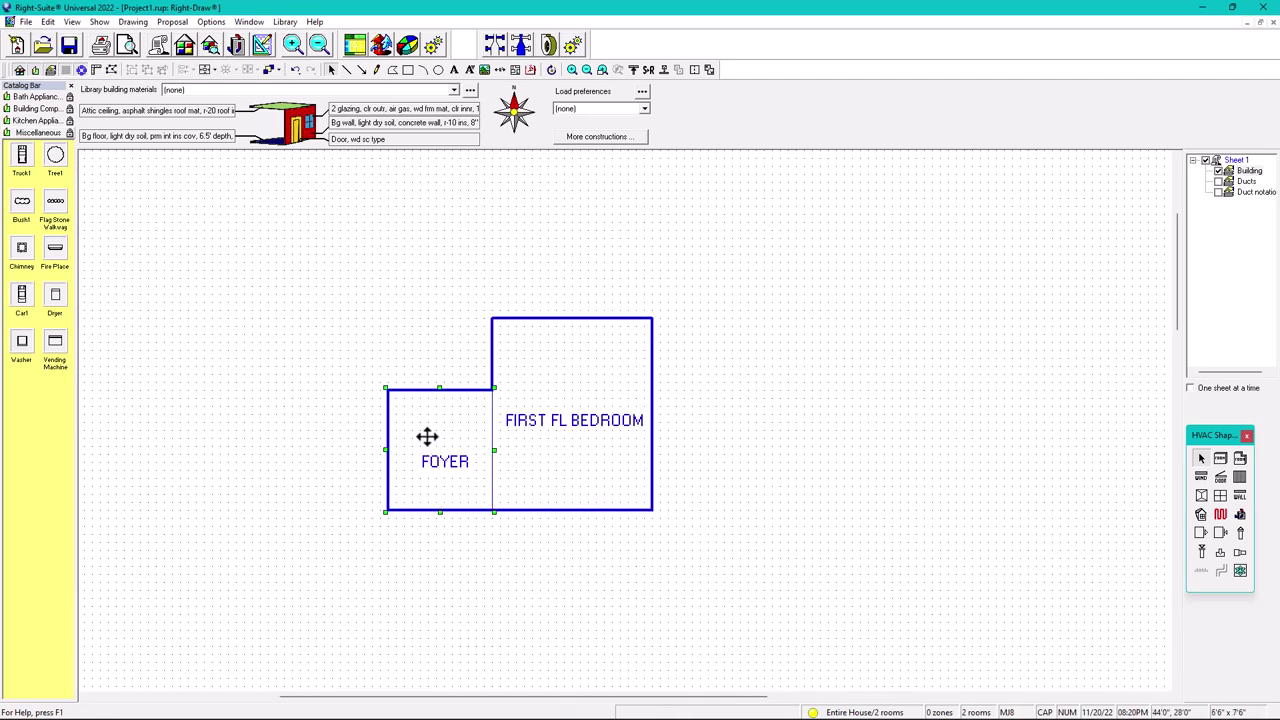
left_click_drag(551, 377, 597, 475)
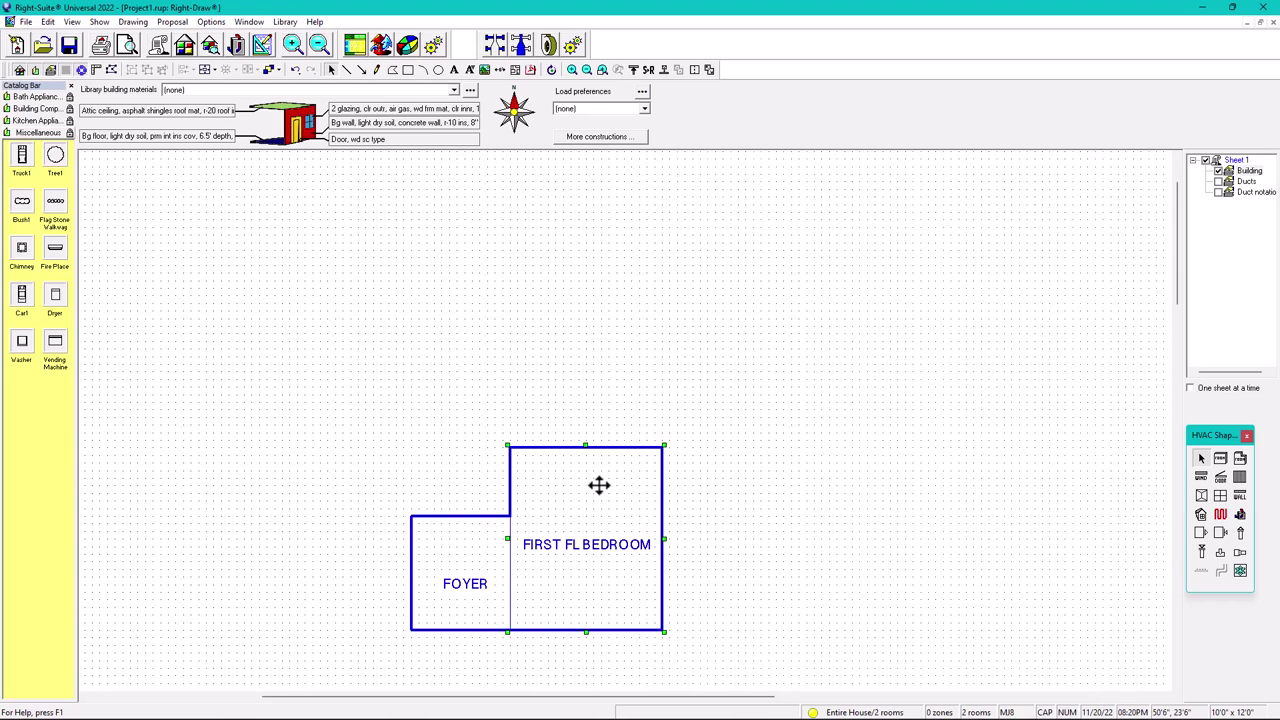
key("ctrl+v")
left_click_drag(671, 500, 657, 309)
Step: Rename the room north of the bedroom as FAMILY ROOM and center its label in the room
double_click(555, 365)
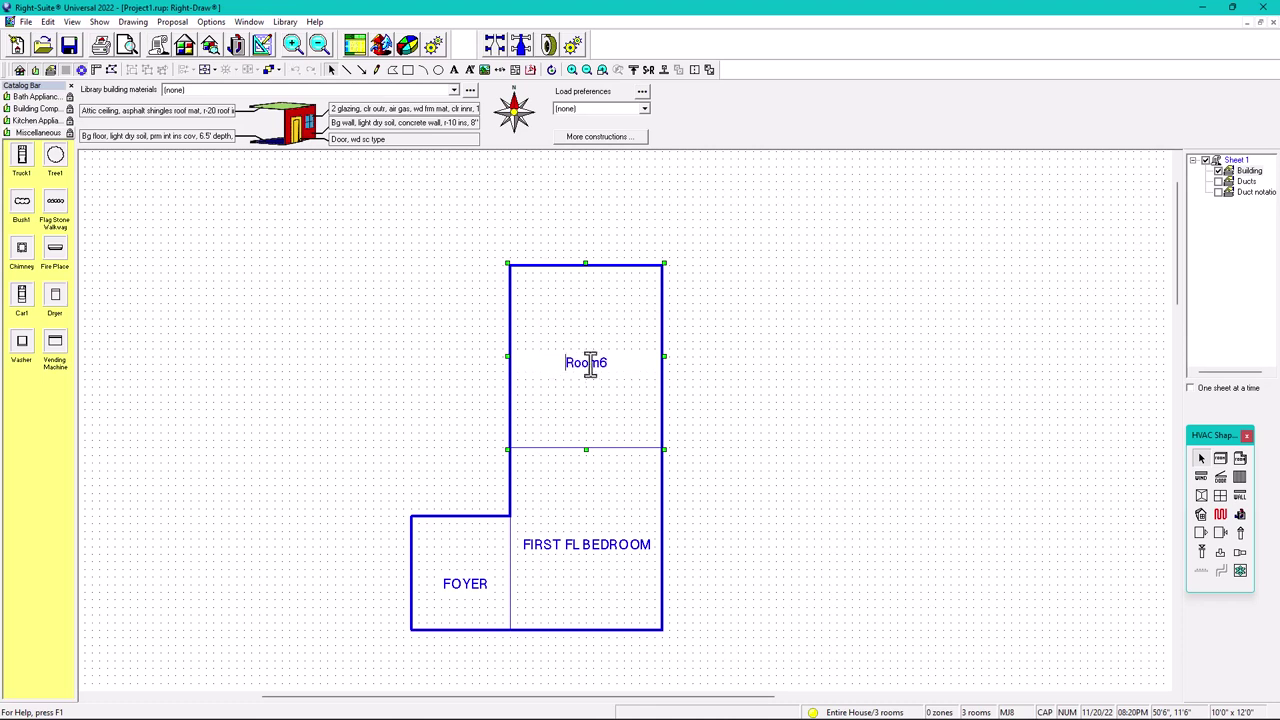
left_click_drag(608, 363, 537, 360)
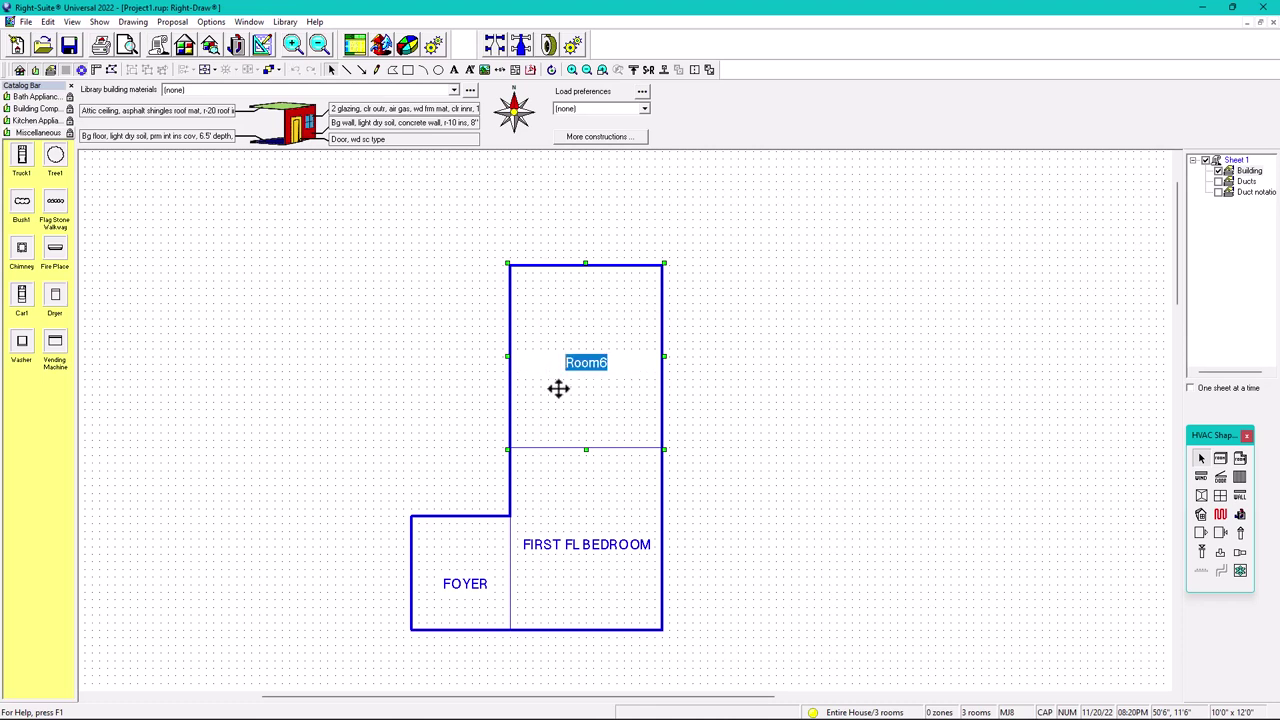
type("FAMILY ")
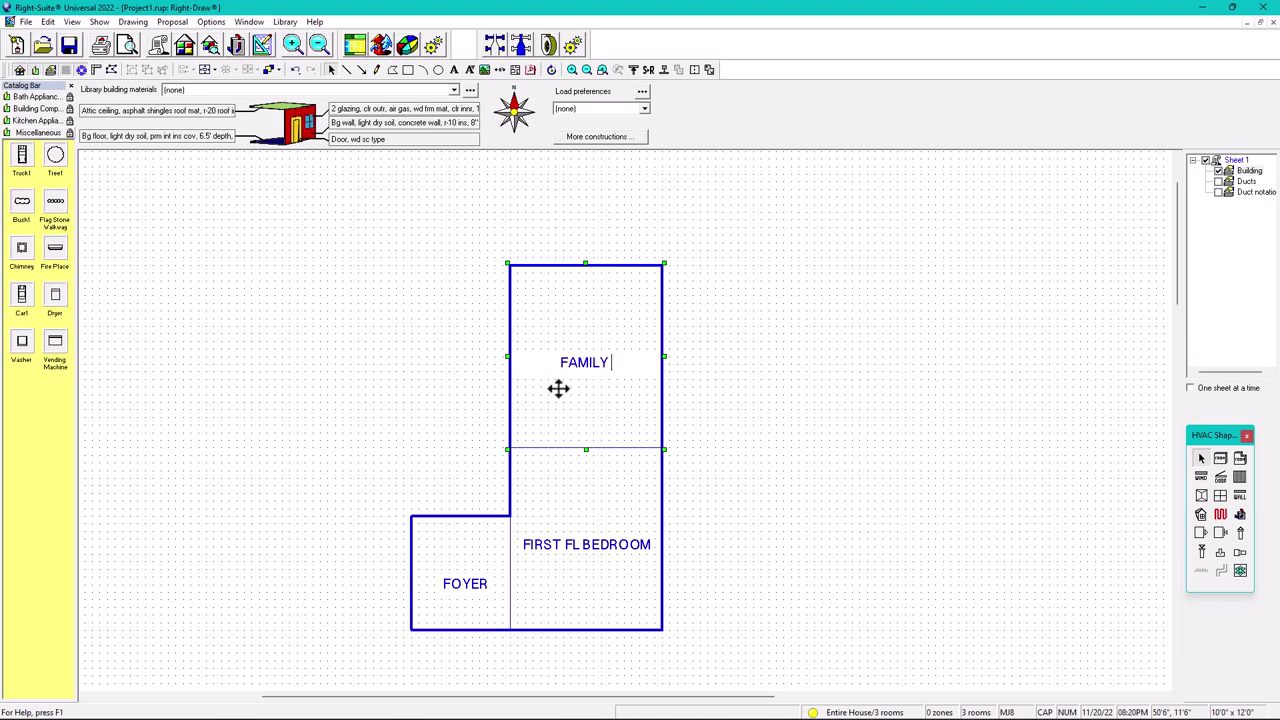
type("ROOM")
key("Return")
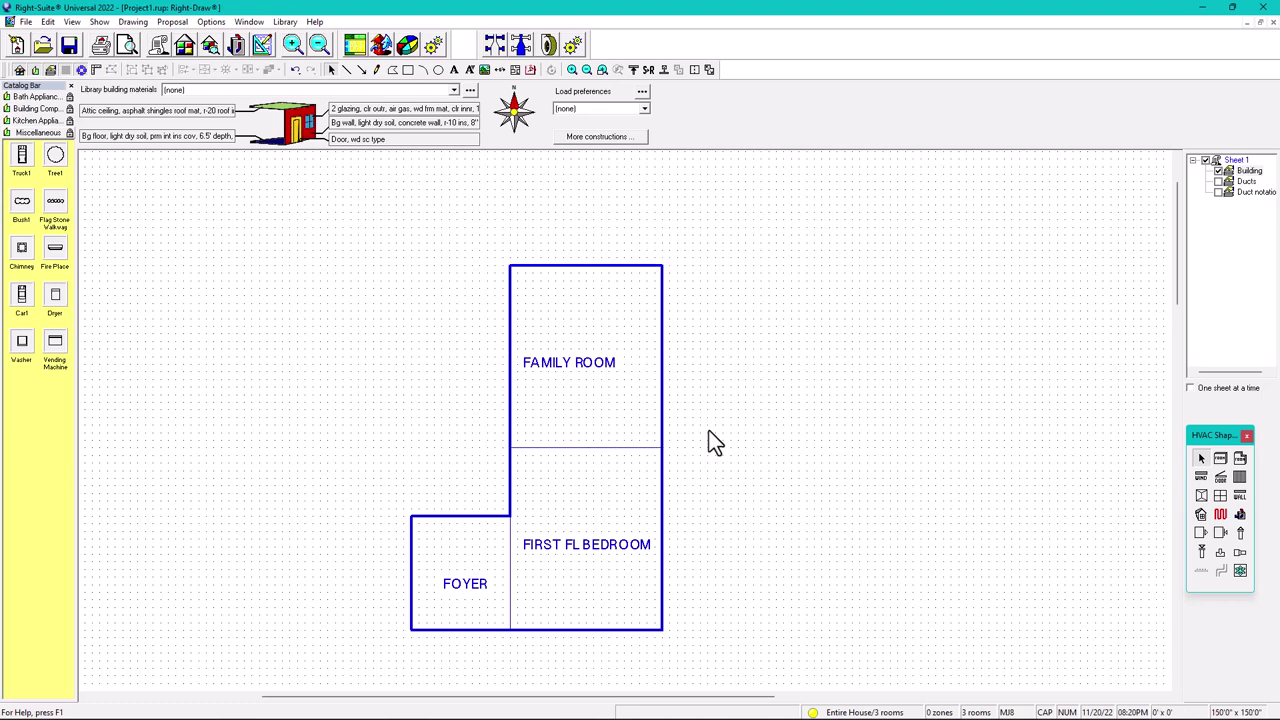
left_click(594, 372)
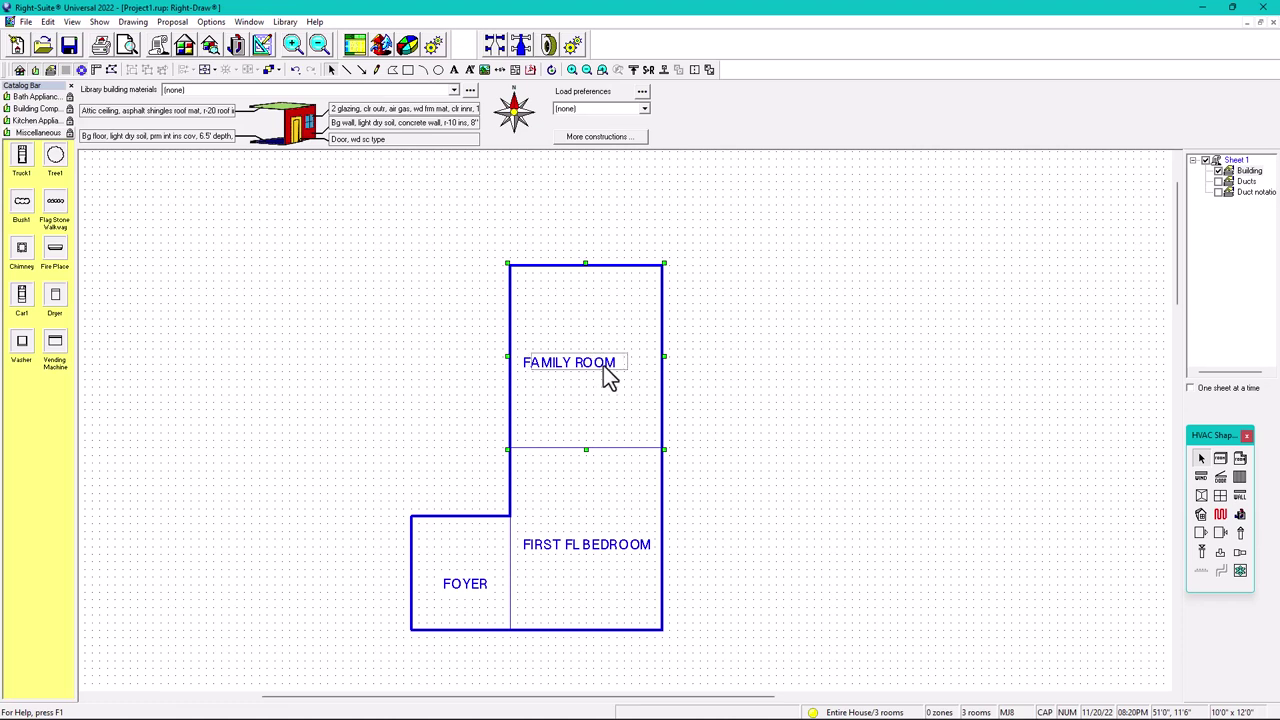
left_click(623, 391)
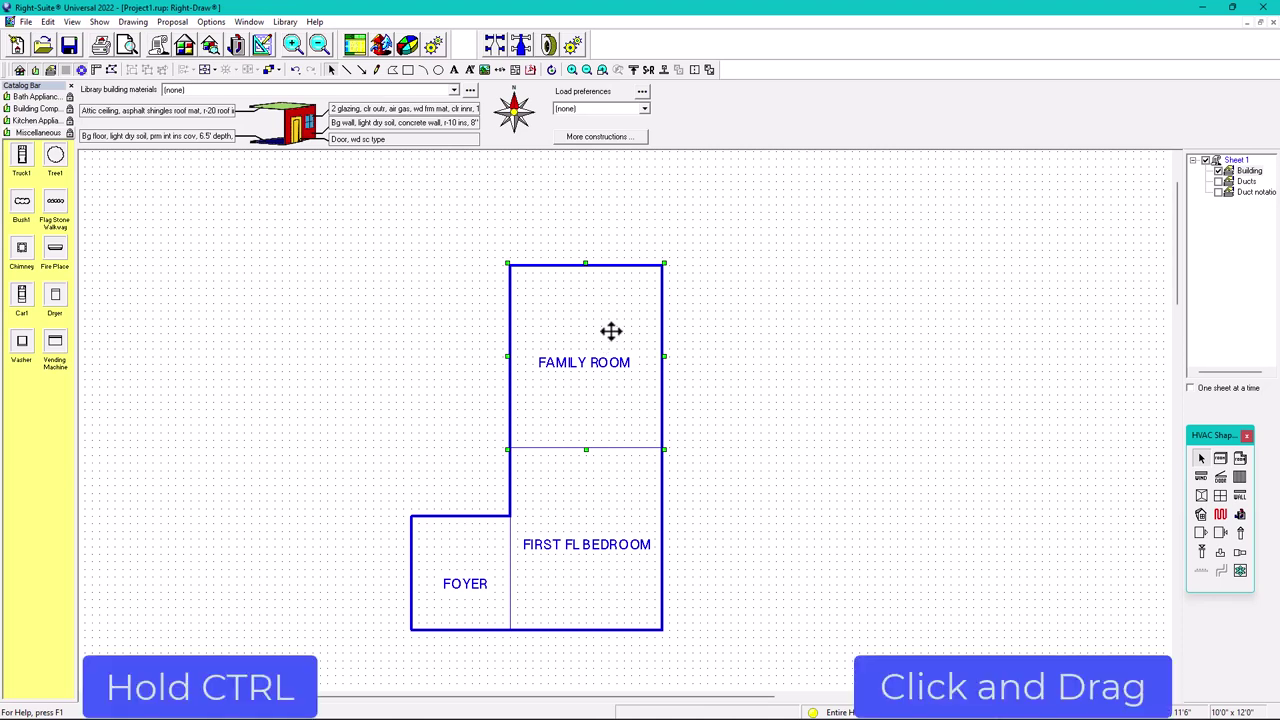
Step: Try duplicating the family room at several spots around the plan, and undo all of these copies
left_click_drag(609, 337, 871, 363, "ctrl")
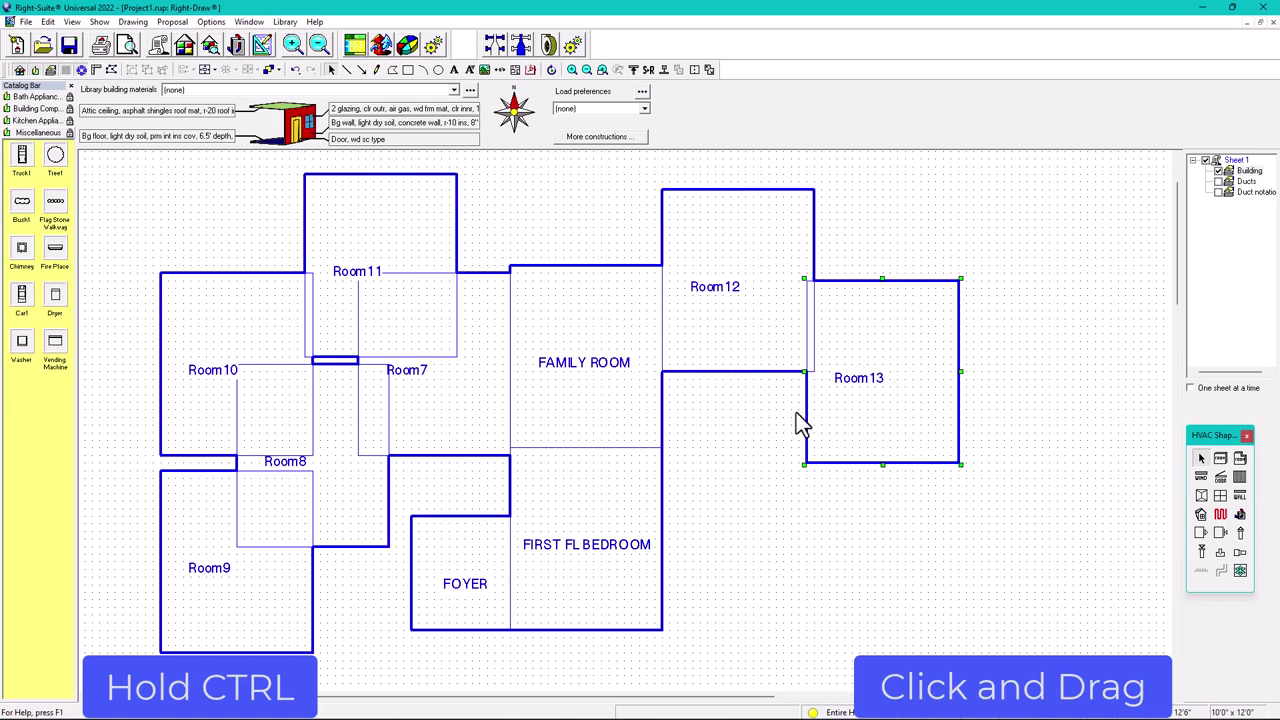
key("ctrl+z")
key("ctrl+z")
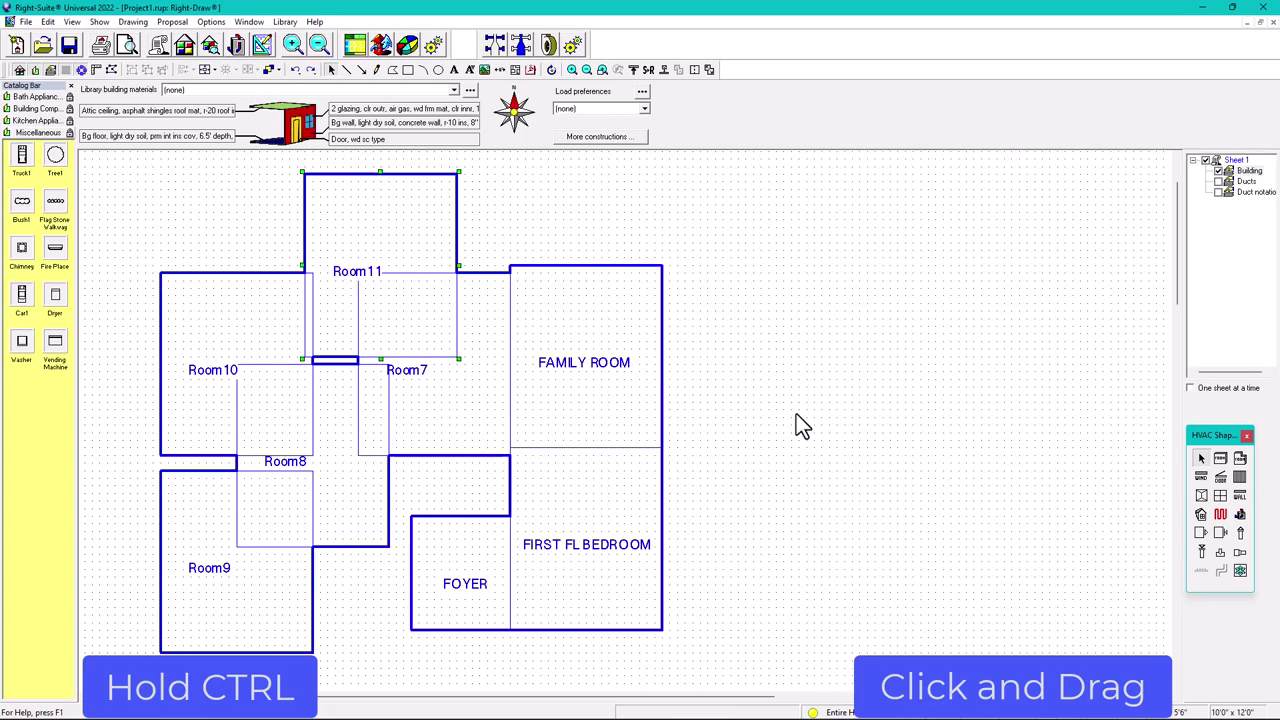
key("ctrl+z")
key("ctrl+z")
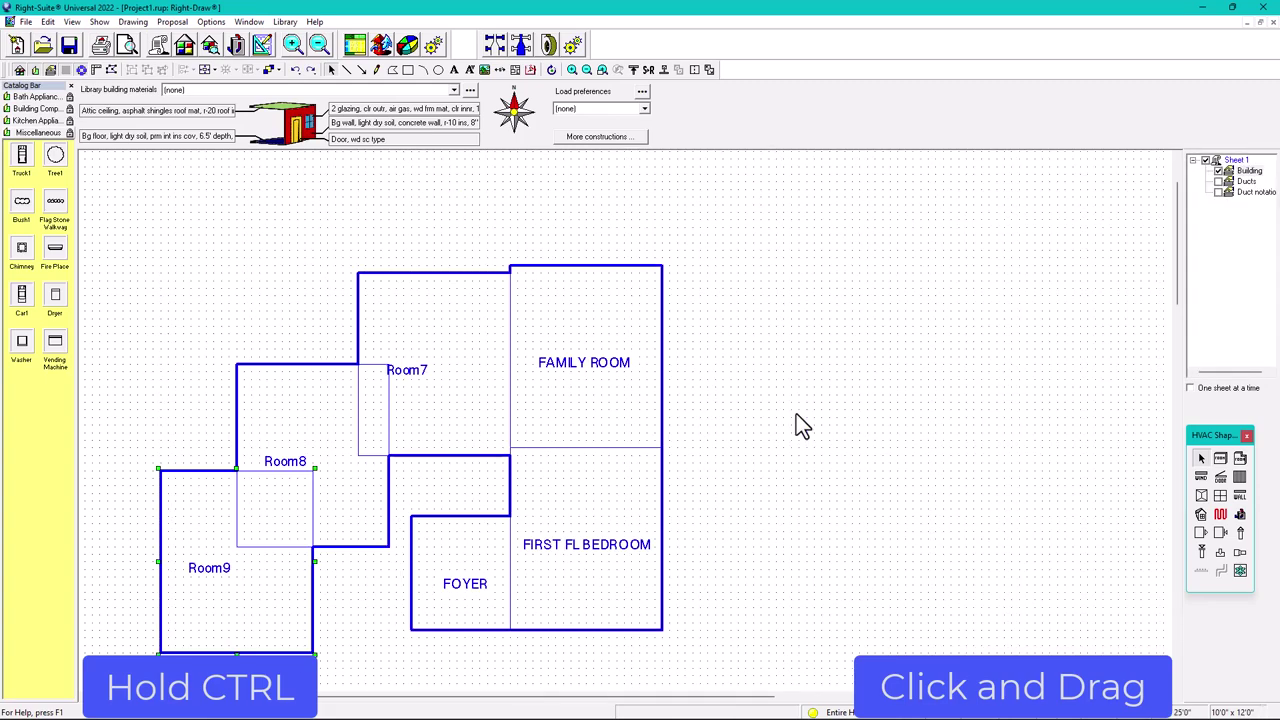
key("ctrl+z")
key("ctrl+z")
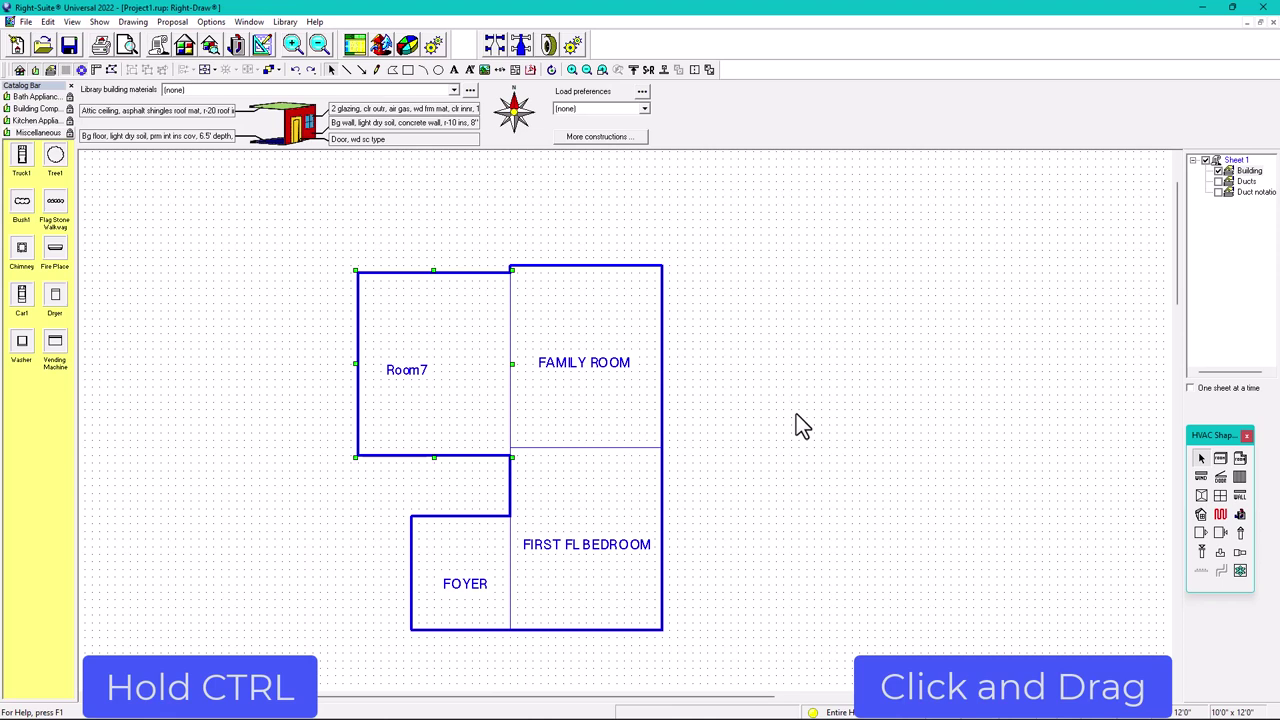
key("ctrl+z")
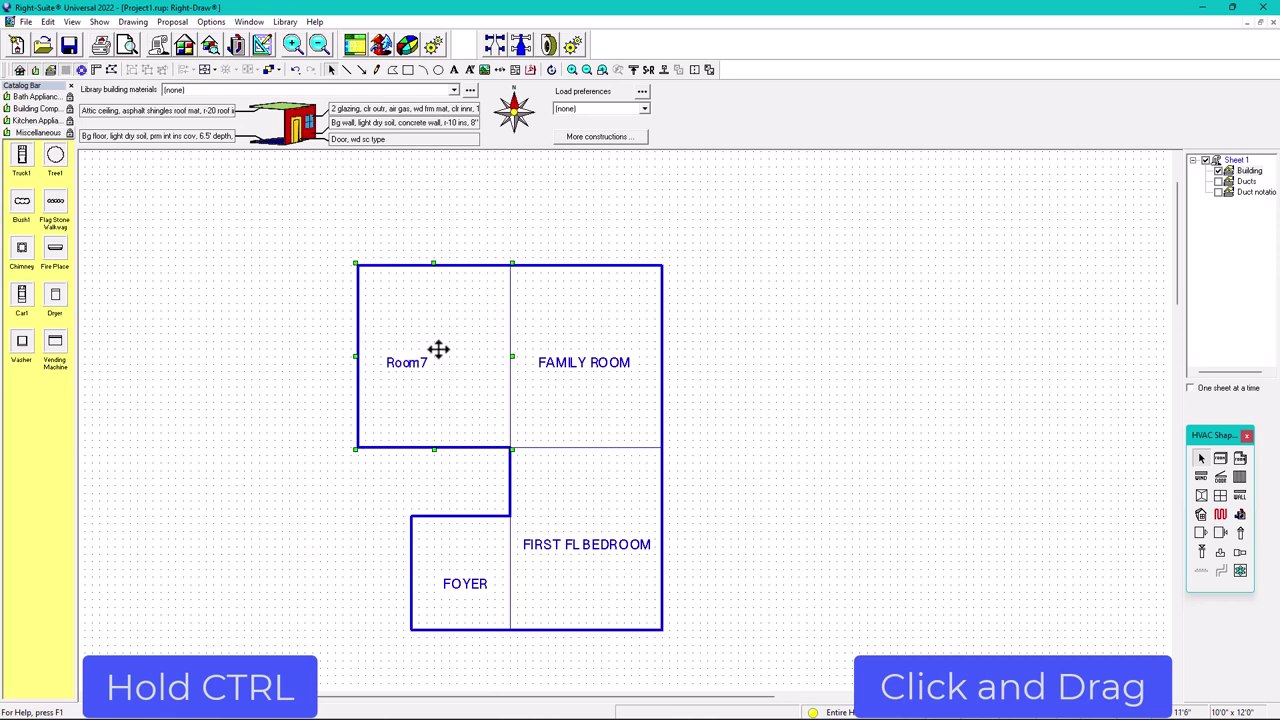
key("ctrl+z")
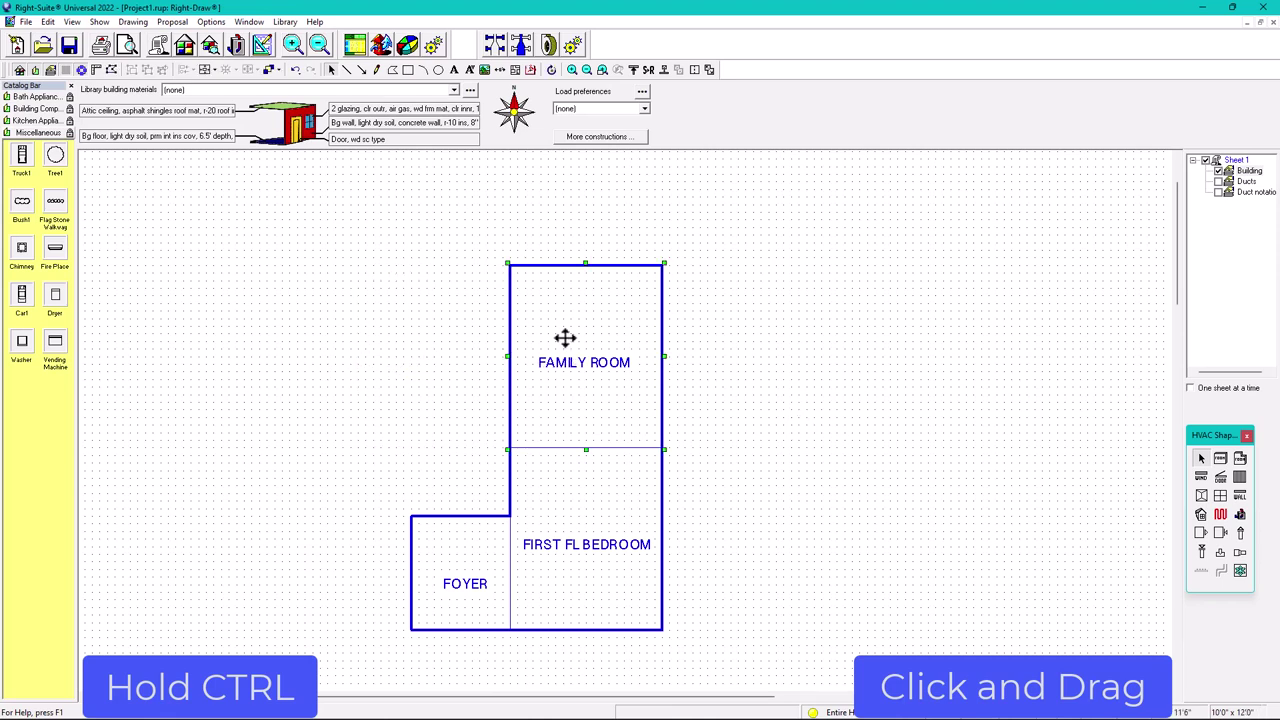
Step: Copy the family room flush against its west wall and name the copy KITCHEN DINING
left_click_drag(579, 333, 362, 376, "ctrl")
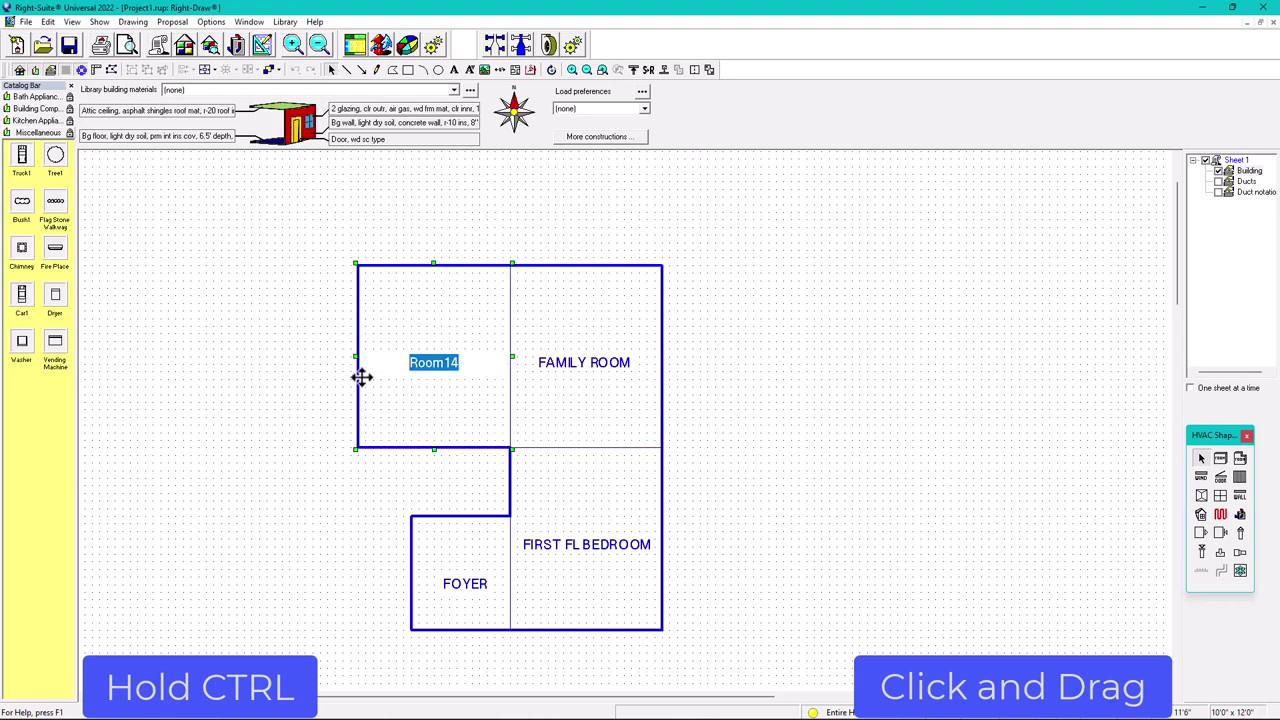
type("KITCHEN")
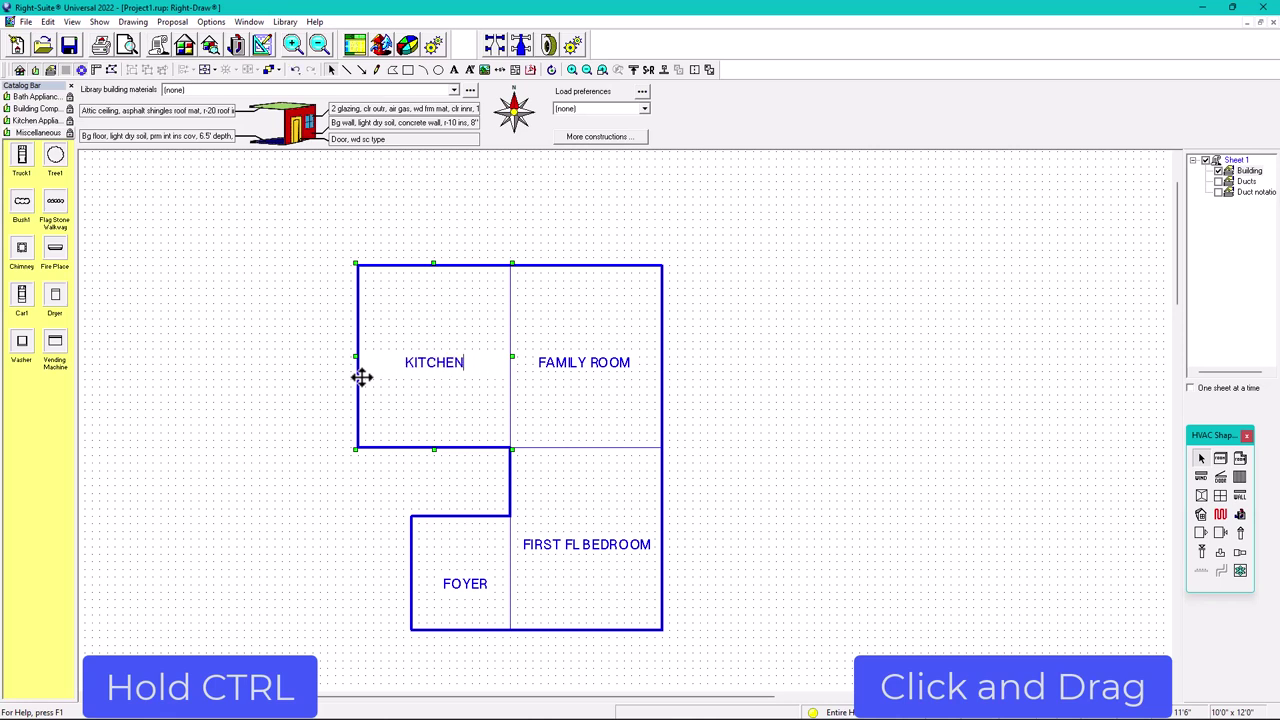
type(" DIN")
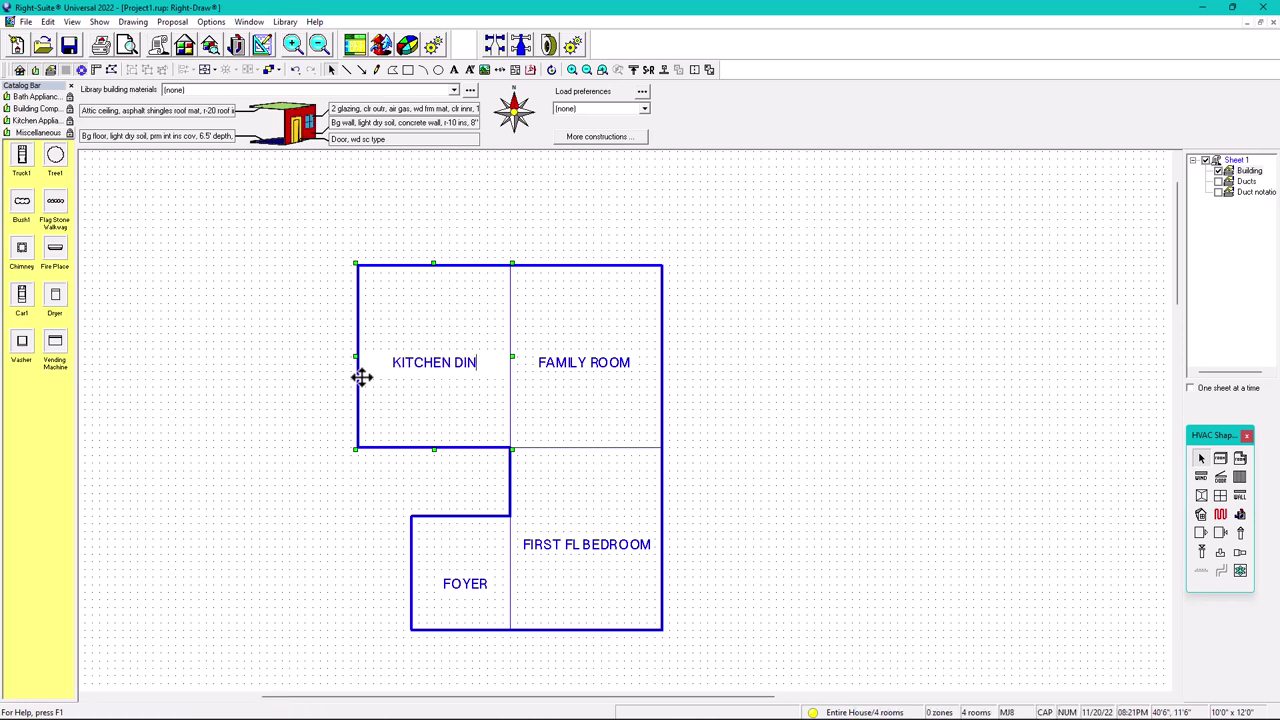
type("ING")
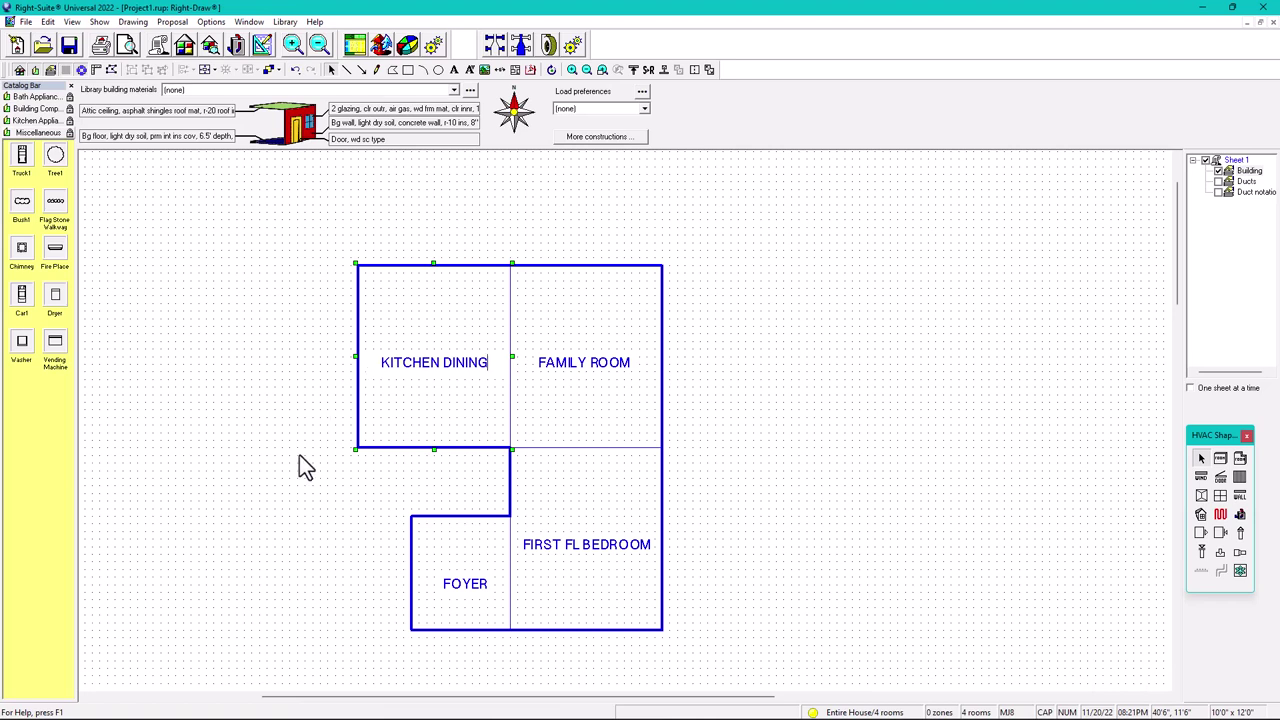
key("Return")
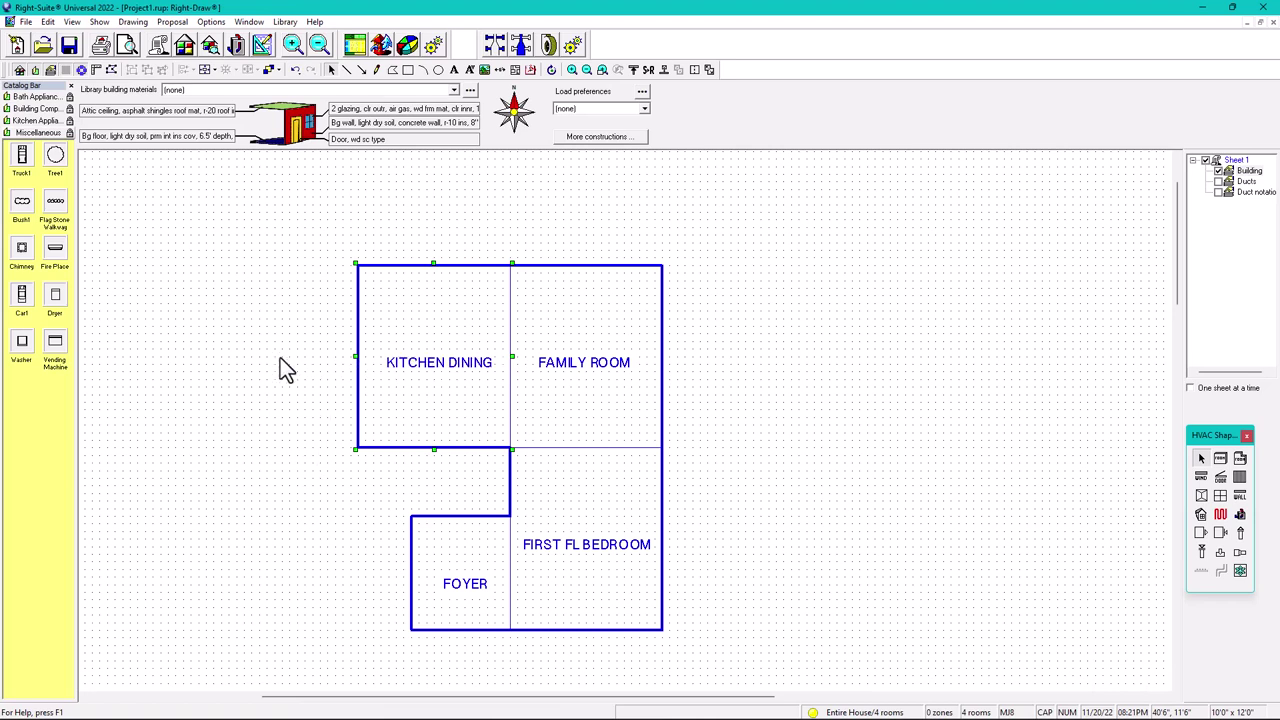
Step: Extend the kitchen dining room westward to about 18'6" by 12'0" and recenter its label
left_click_drag(351, 359, 225, 362)
left_click_drag(305, 367, 371, 367)
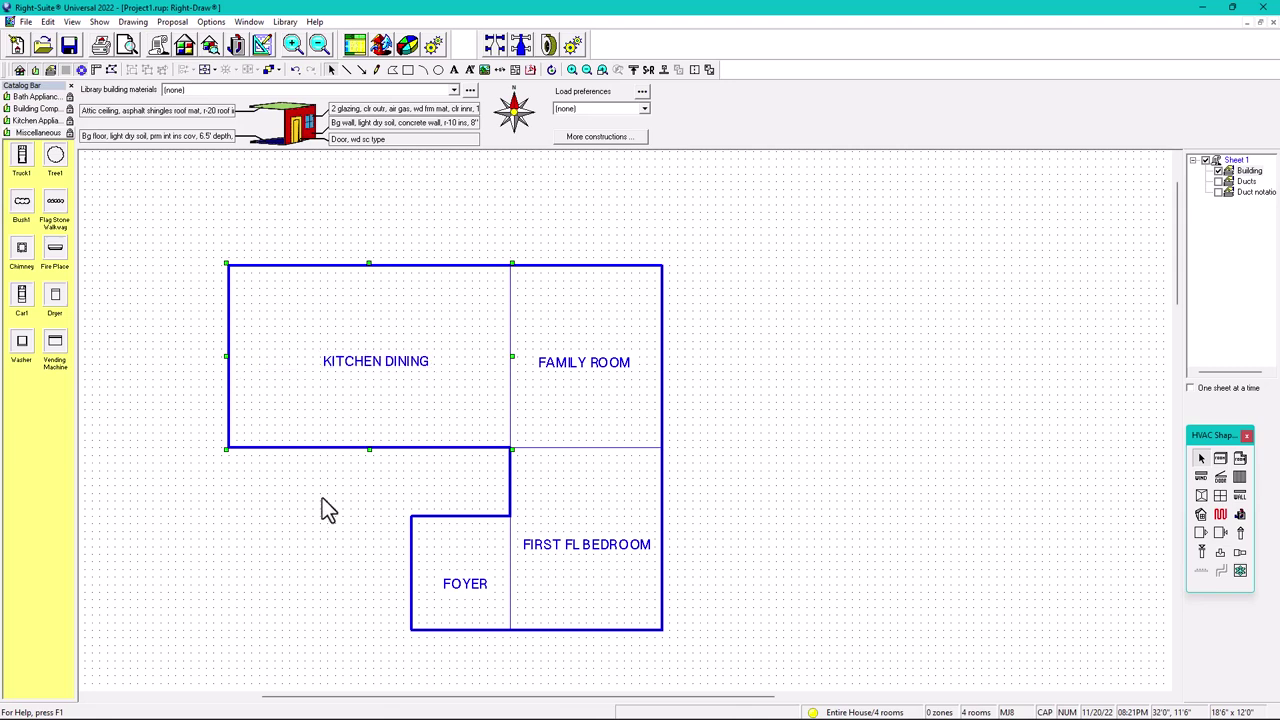
Step: Extend the foyer northward to meet the kitchen dining room's south wall, making it about 6'6" by 12'0"
middle_click_drag(322, 498, 536, 455)
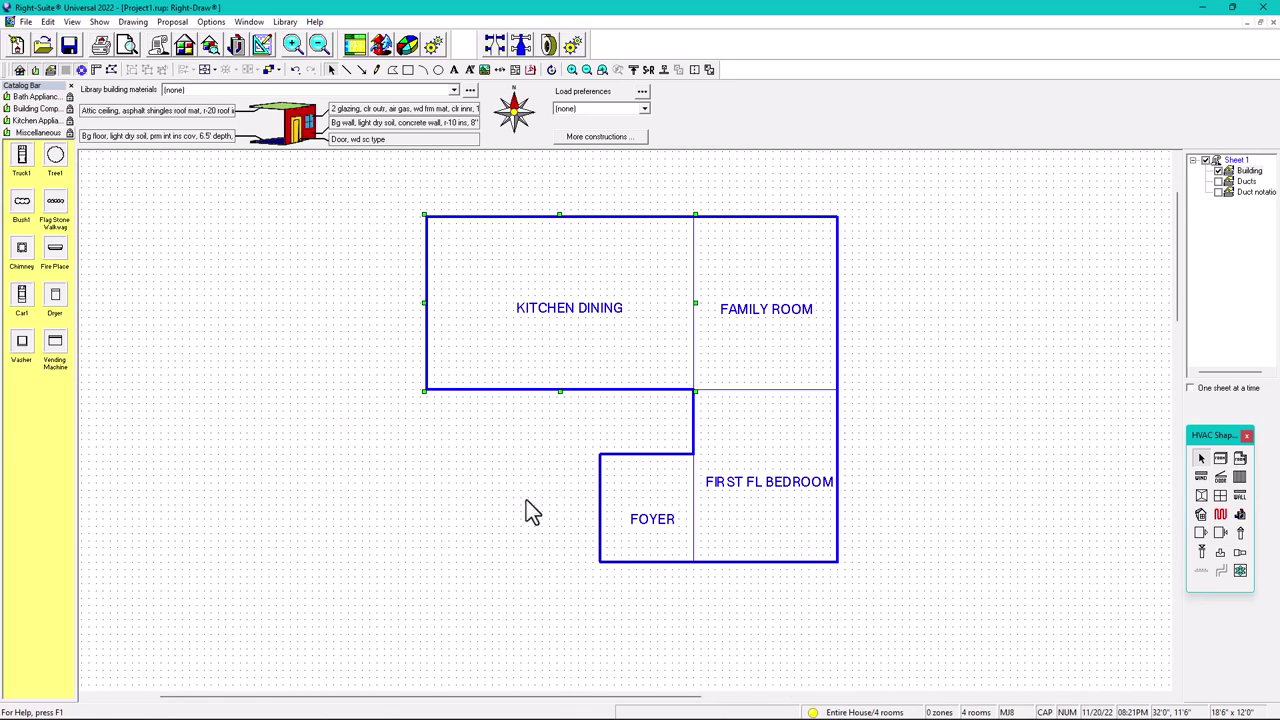
left_click(649, 479)
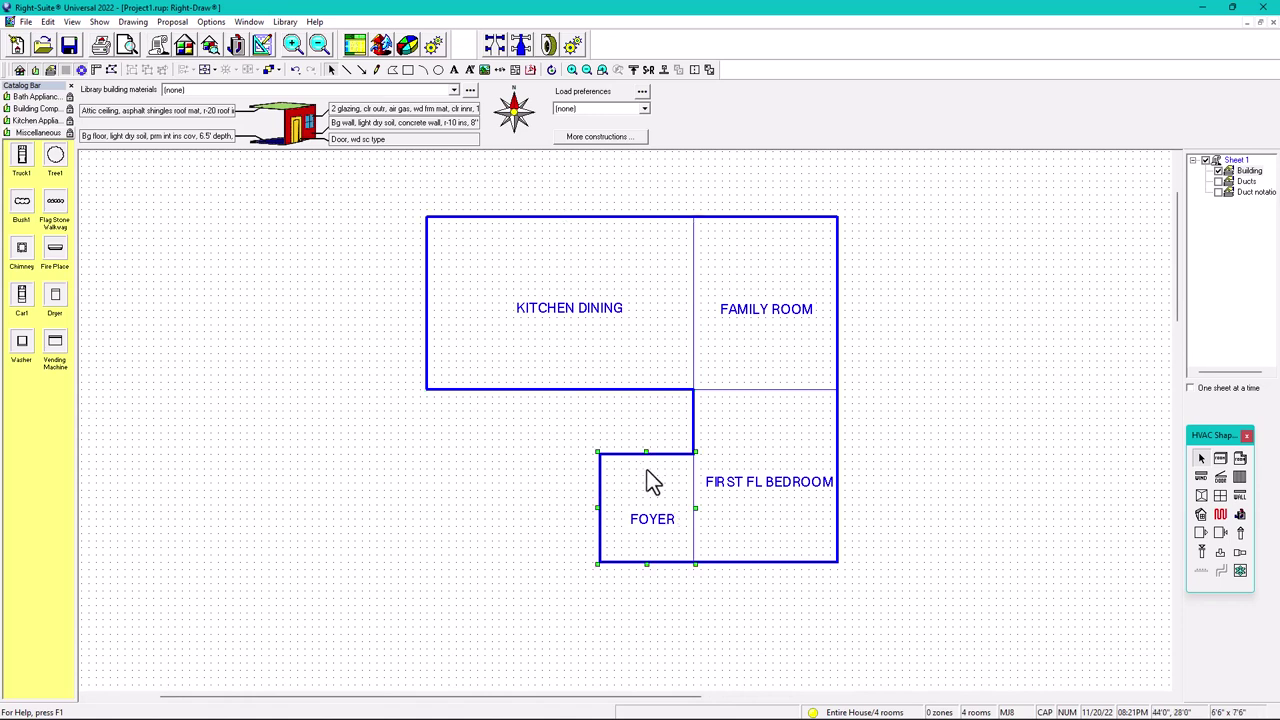
left_click_drag(646, 453, 647, 391)
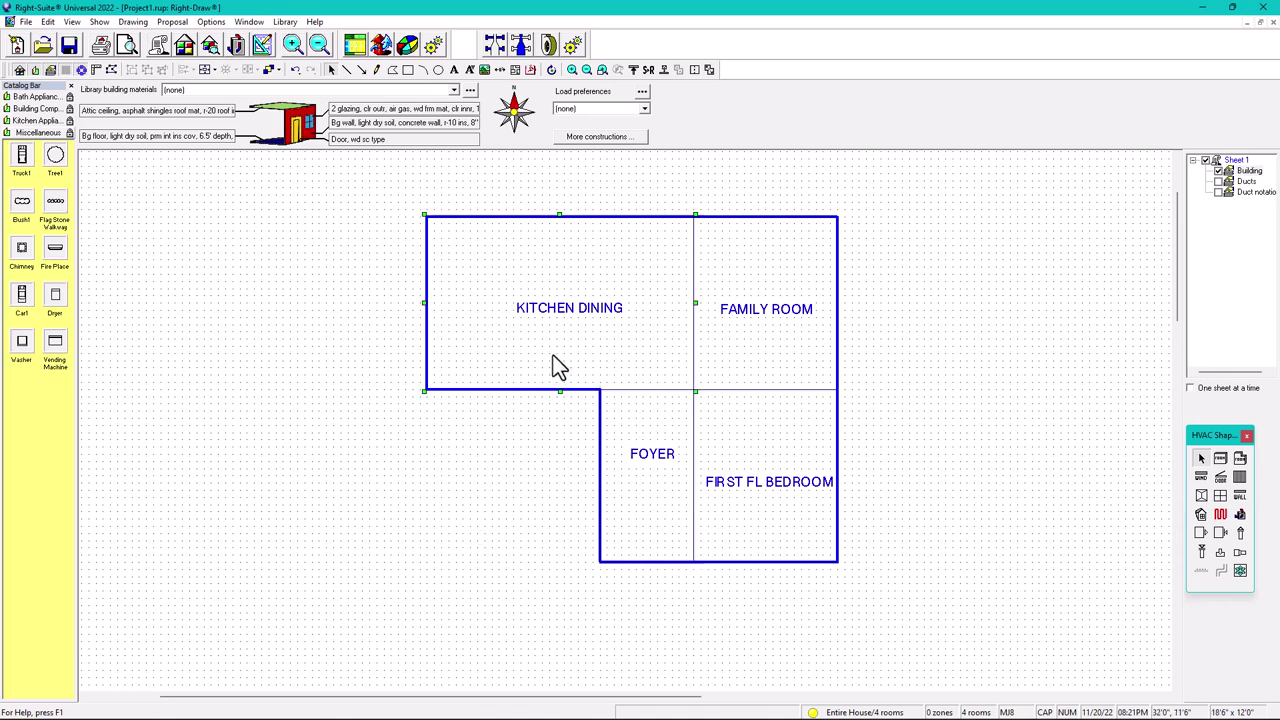
Step: Add a copied room of about 12'0" by 12'0" west of the foyer, center its label and name it GARAGE
left_click_drag(642, 483, 598, 483)
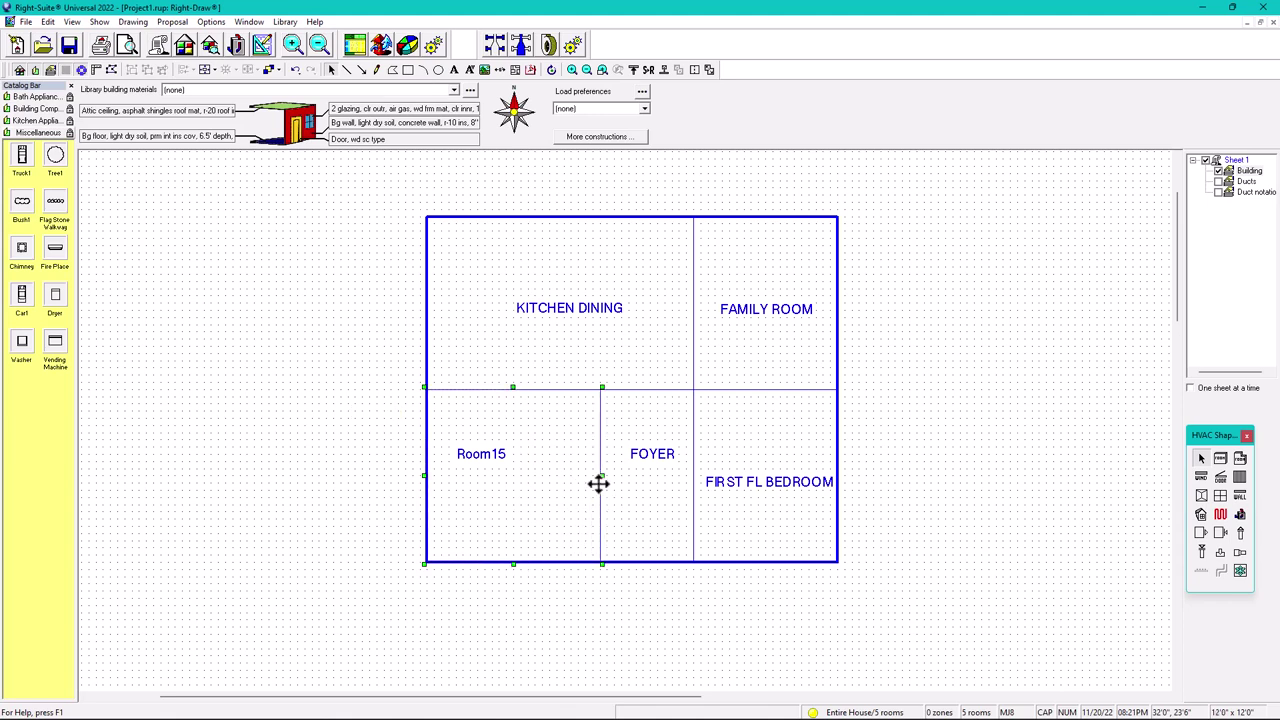
double_click(535, 481)
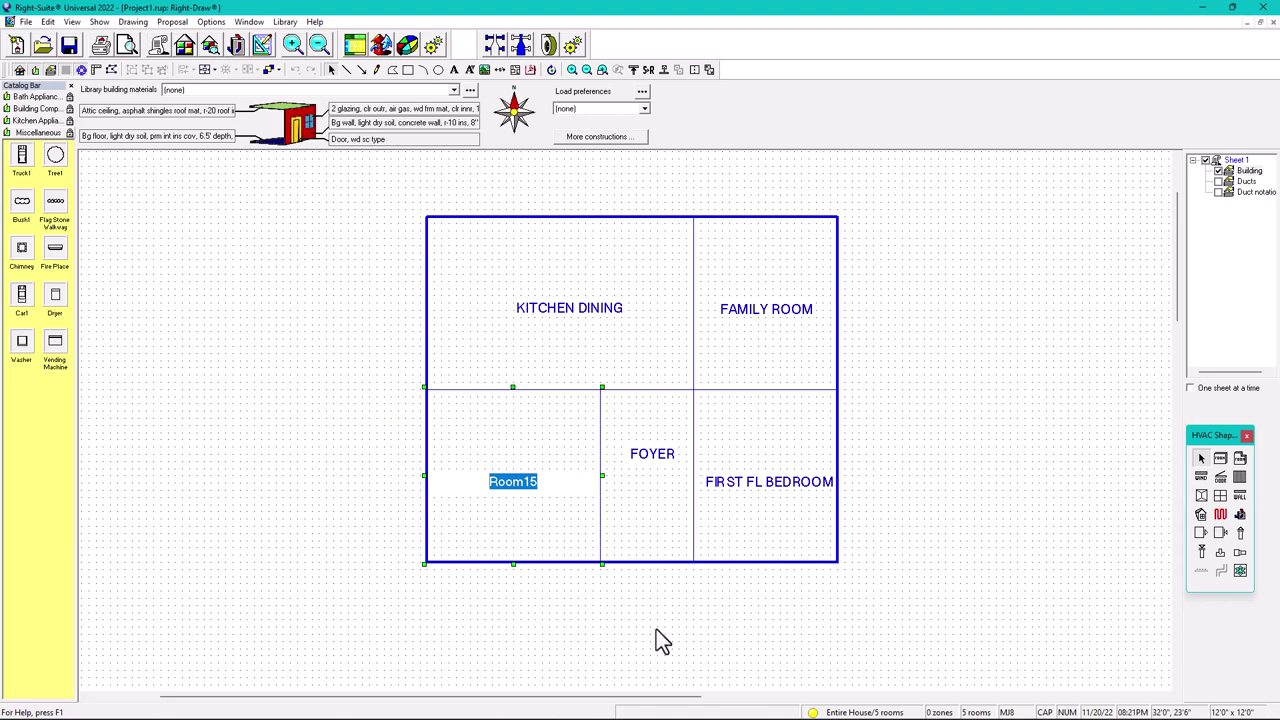
type("GA")
key("BackSpace")
type("AGR")
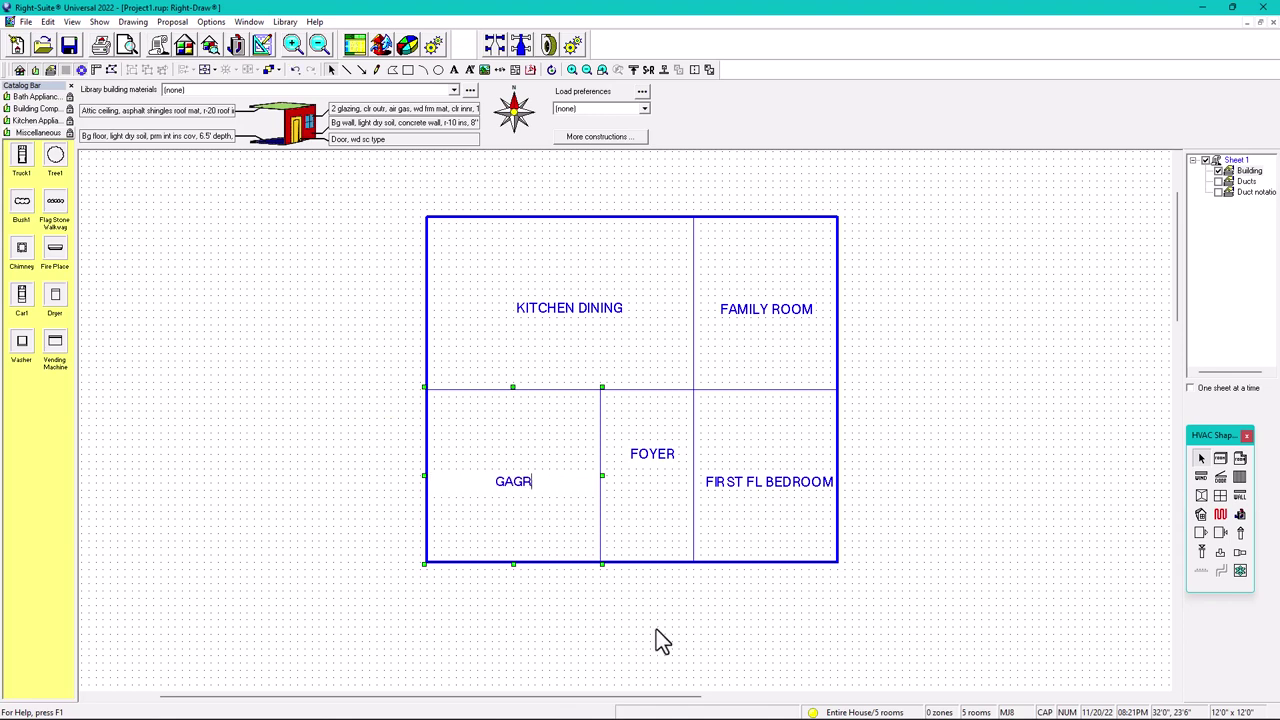
key("BackSpace")
key("BackSpace")
type("RAGE")
left_click(697, 579)
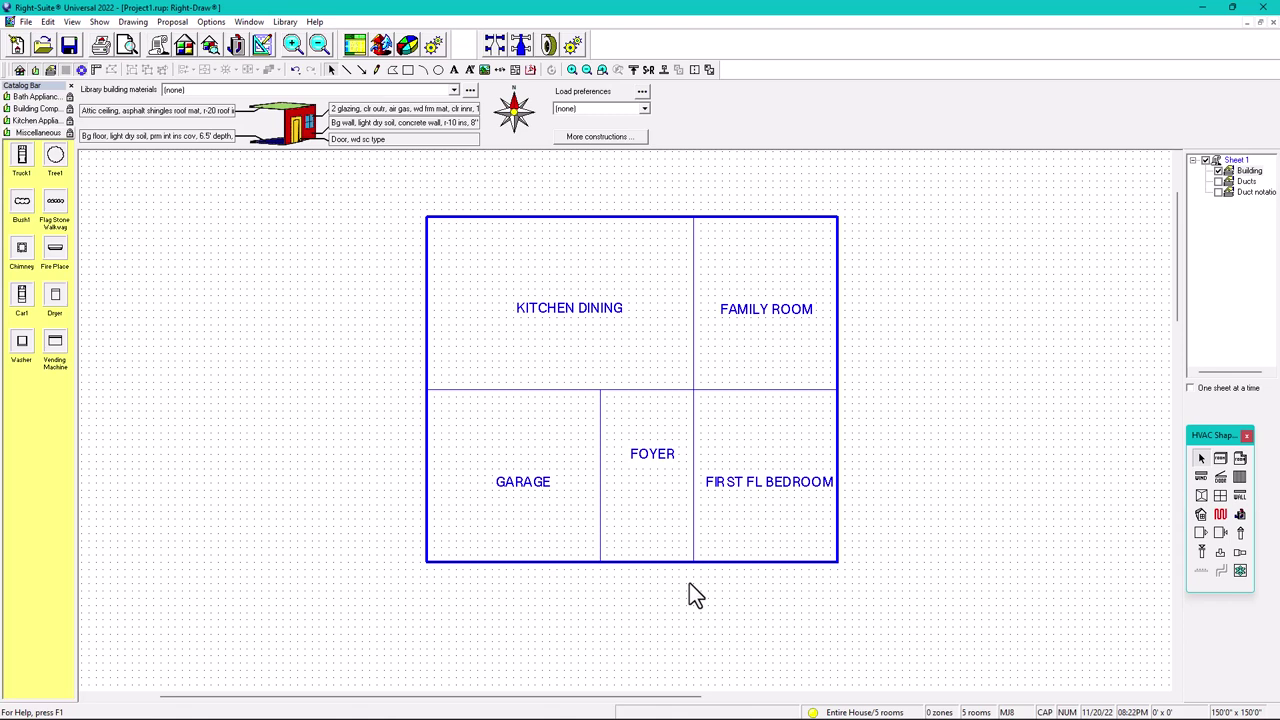
Step: Copy the first-floor bedroom flush against the family room's east wall and name the copy OWNER'S BED
left_click(779, 445)
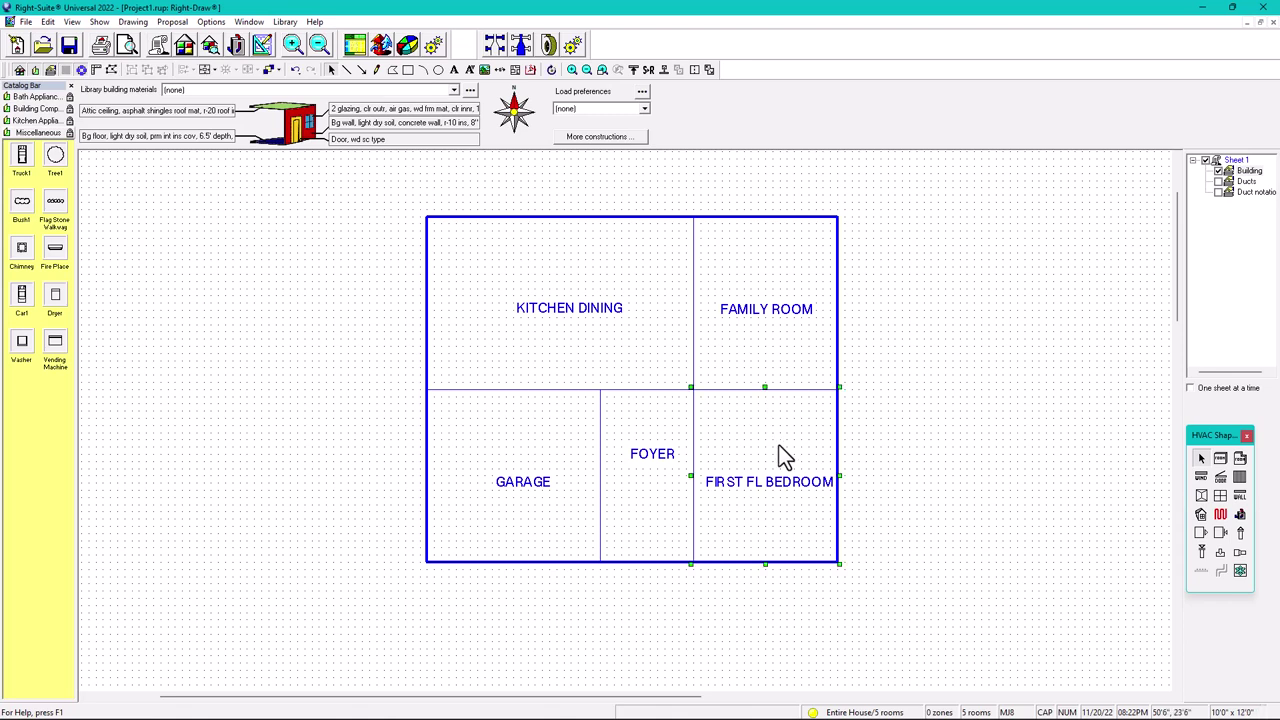
left_click_drag(779, 445, 823, 320, "ctrl")
double_click(886, 307)
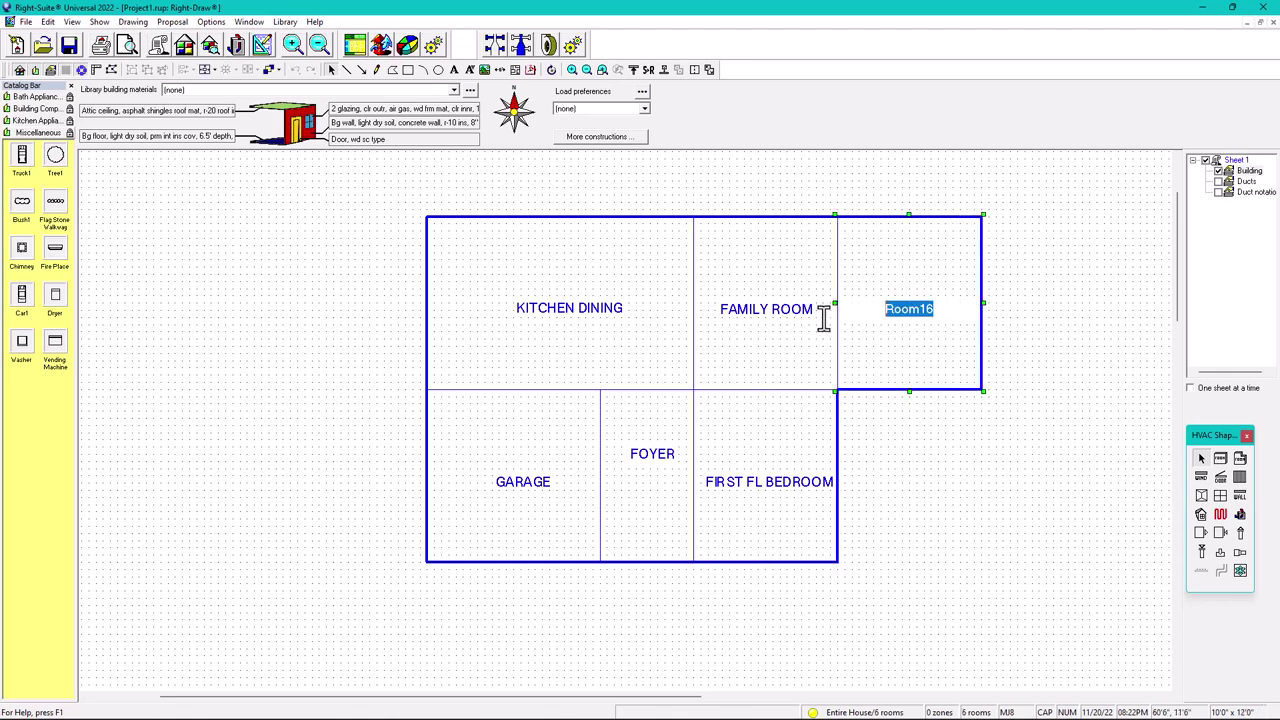
type("OWNER")
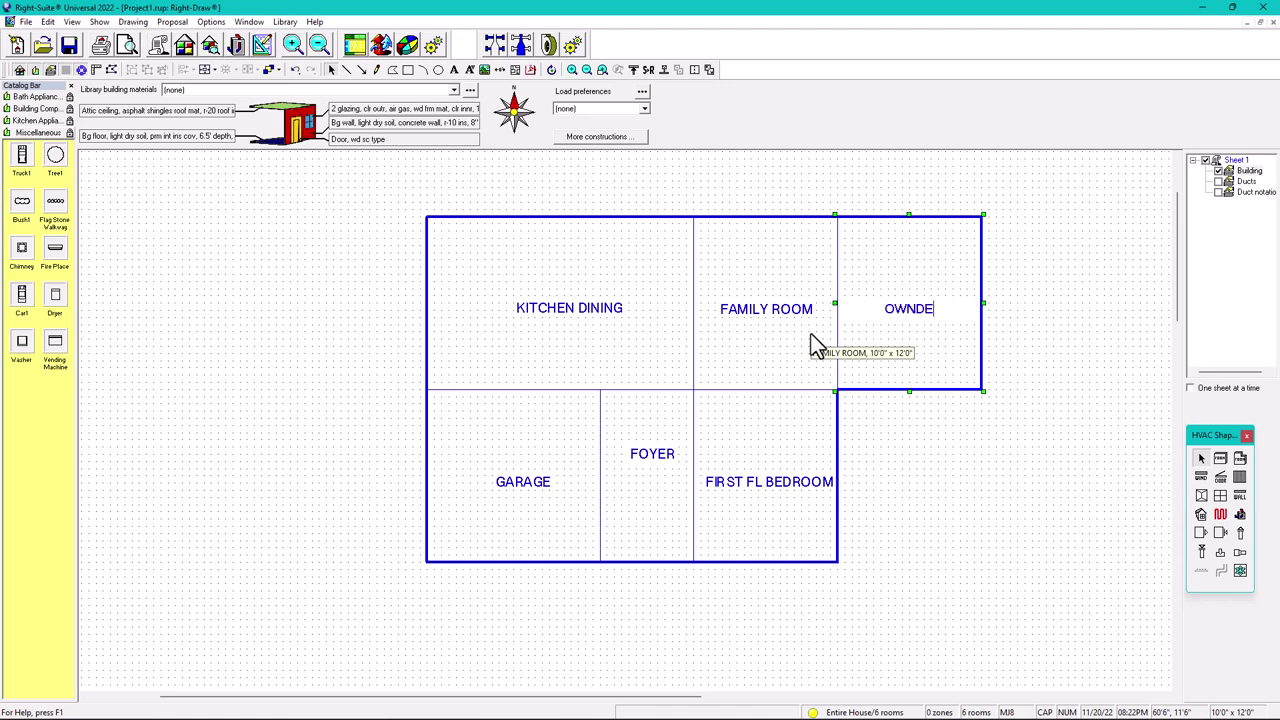
key("BackSpace")
key("BackSpace")
type("ER'S BED")
key("Return")
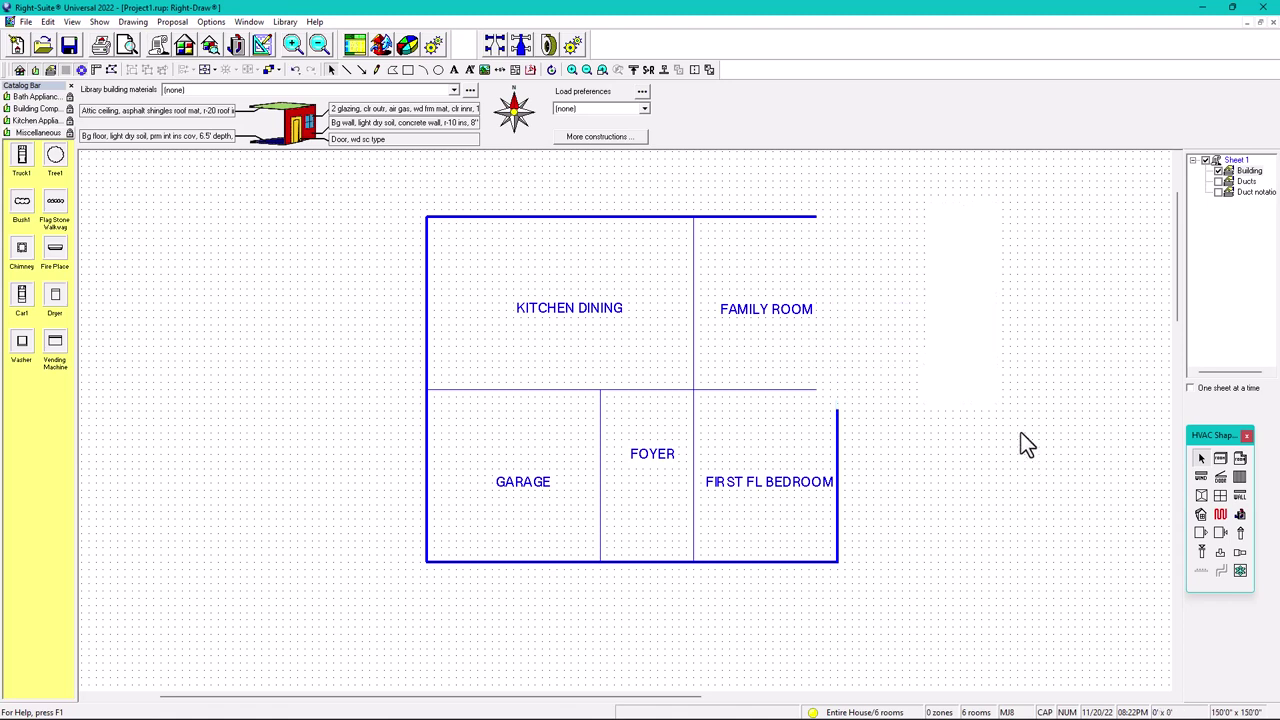
Step: Widen the owner's bedroom eastward to about 13'0" by 12'0" and place a copy of it directly to its south
left_click_drag(985, 310, 1025, 310)
left_click_drag(935, 386, 931, 538)
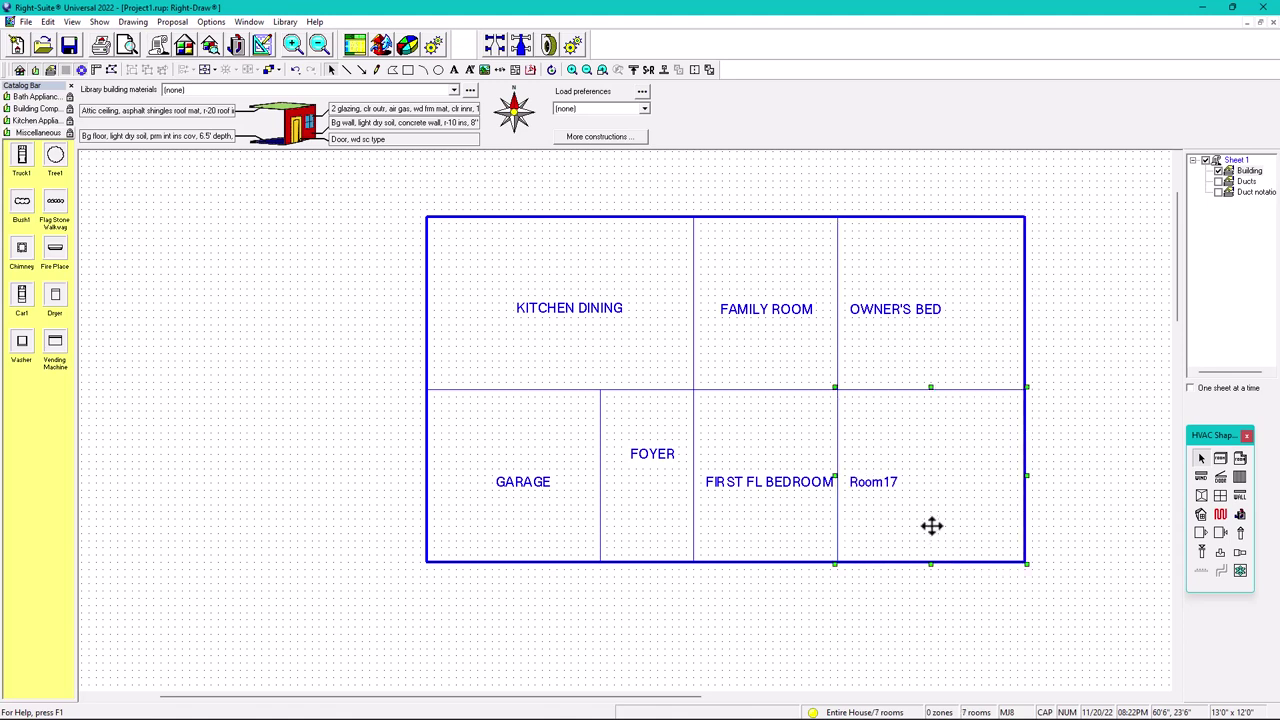
Step: Name the new room south of the owner's bedroom STUDY
left_click(891, 484)
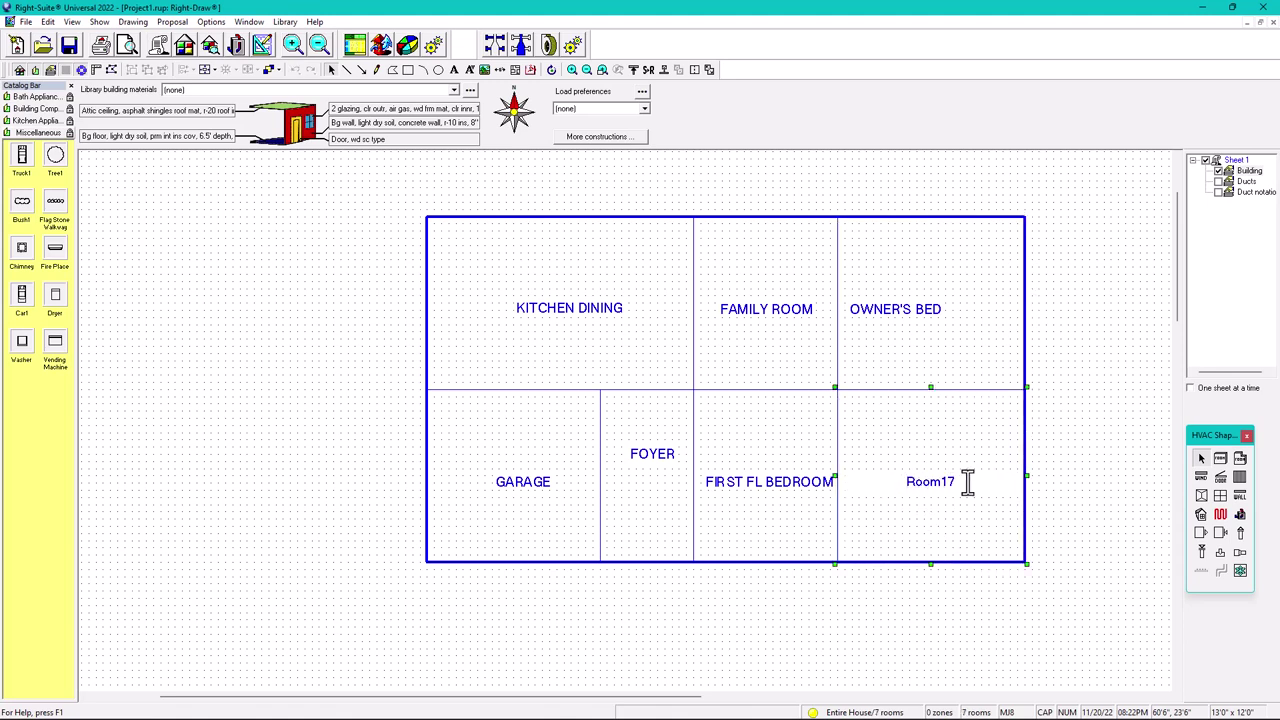
left_click_drag(968, 482, 866, 488)
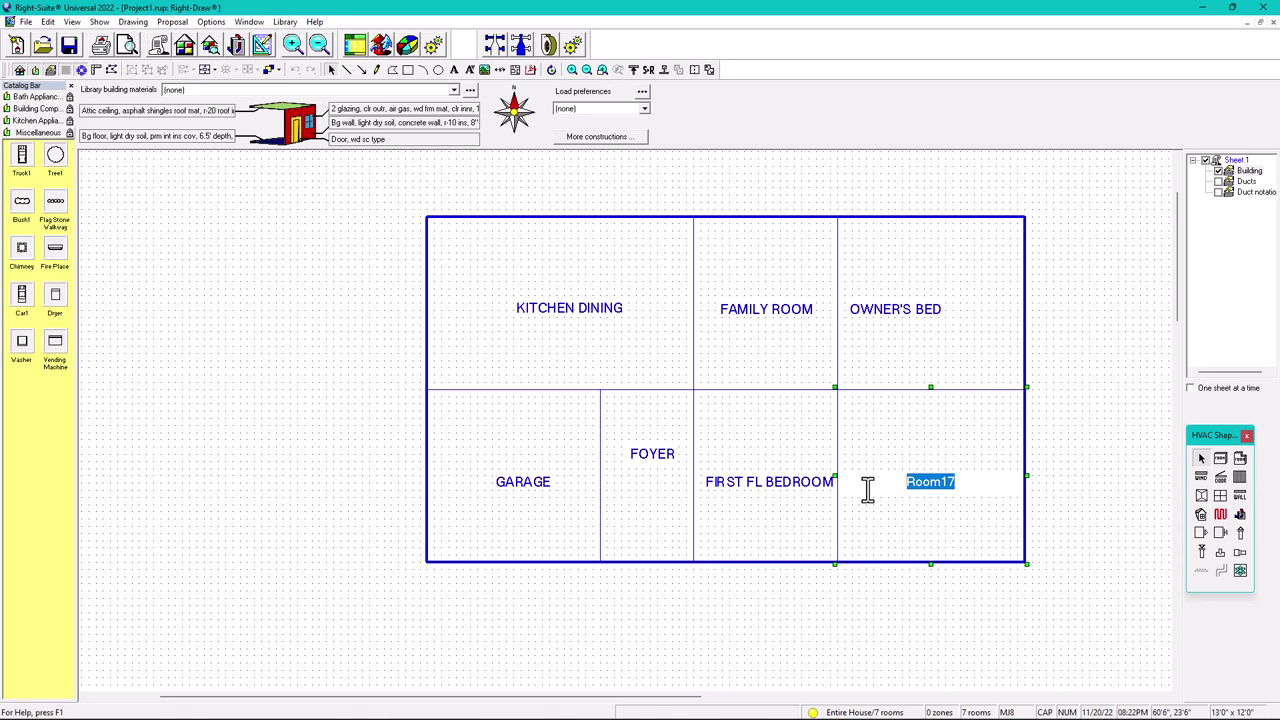
type("STUDY")
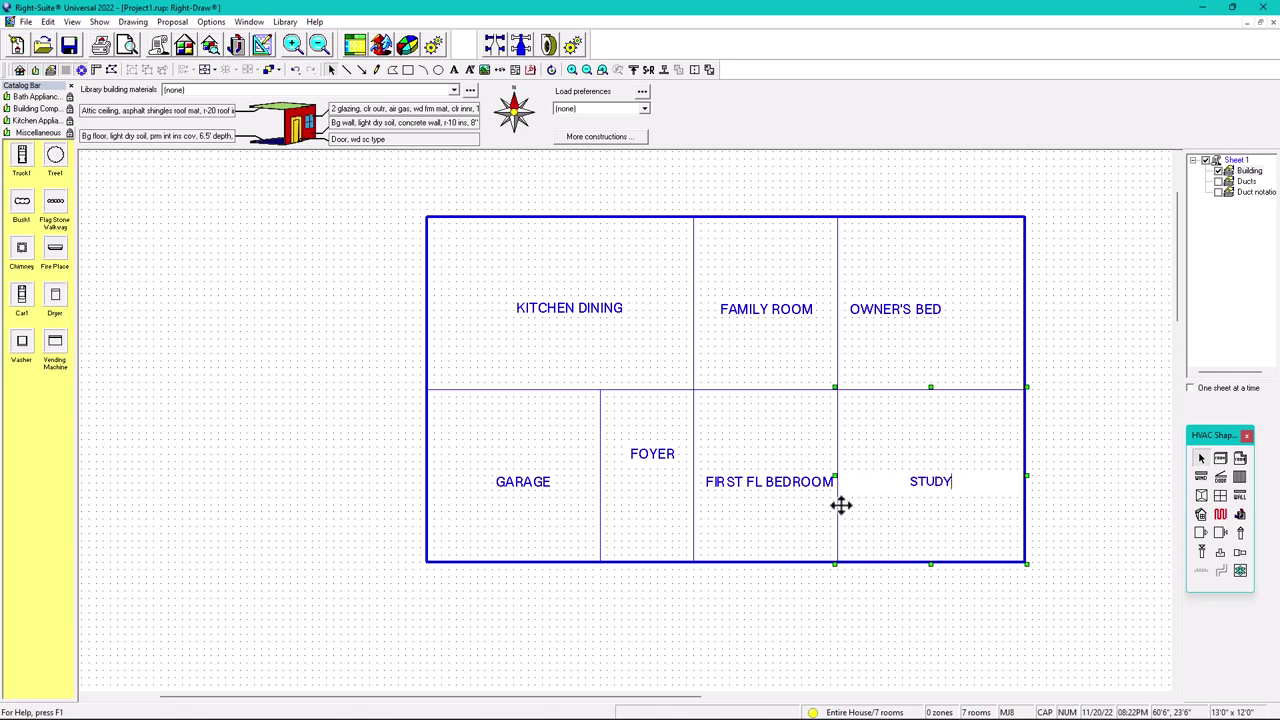
Step: Rename the first-floor bedroom, east of the foyer, as LIVING ROOM
left_click(790, 505)
left_click(790, 500)
left_click(797, 490)
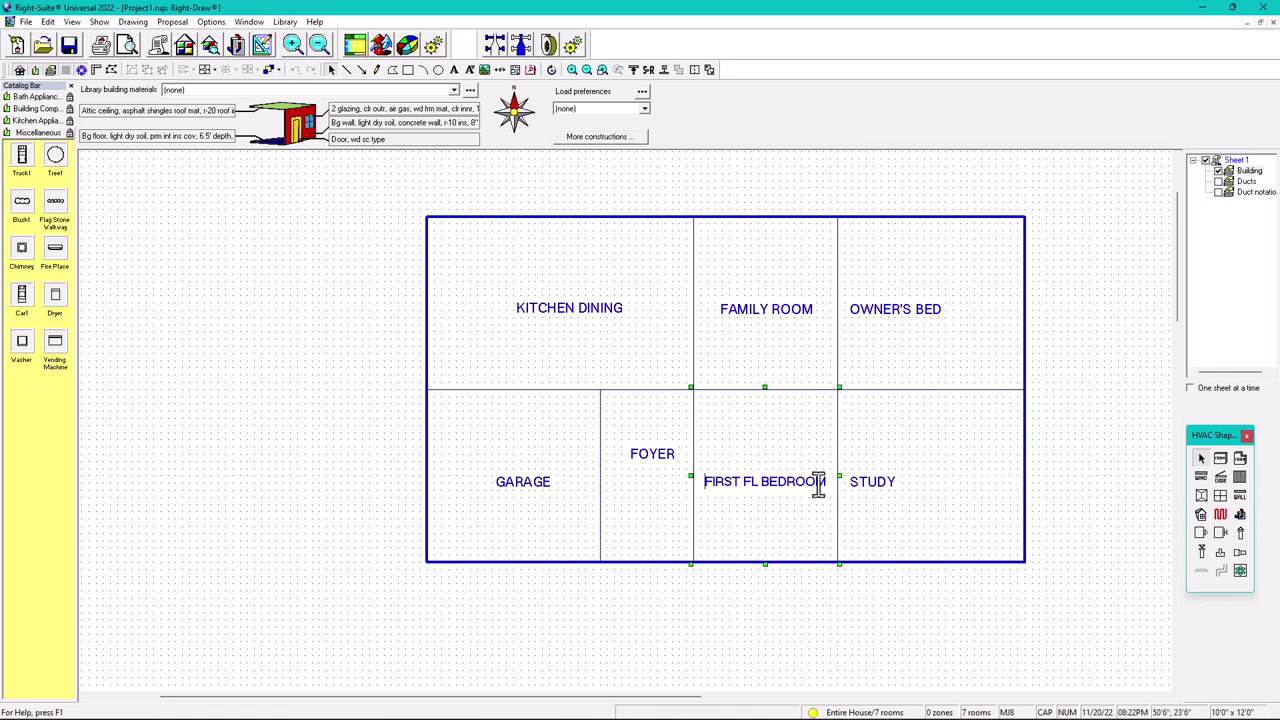
left_click_drag(829, 487, 615, 492)
type("LIVING RTO")
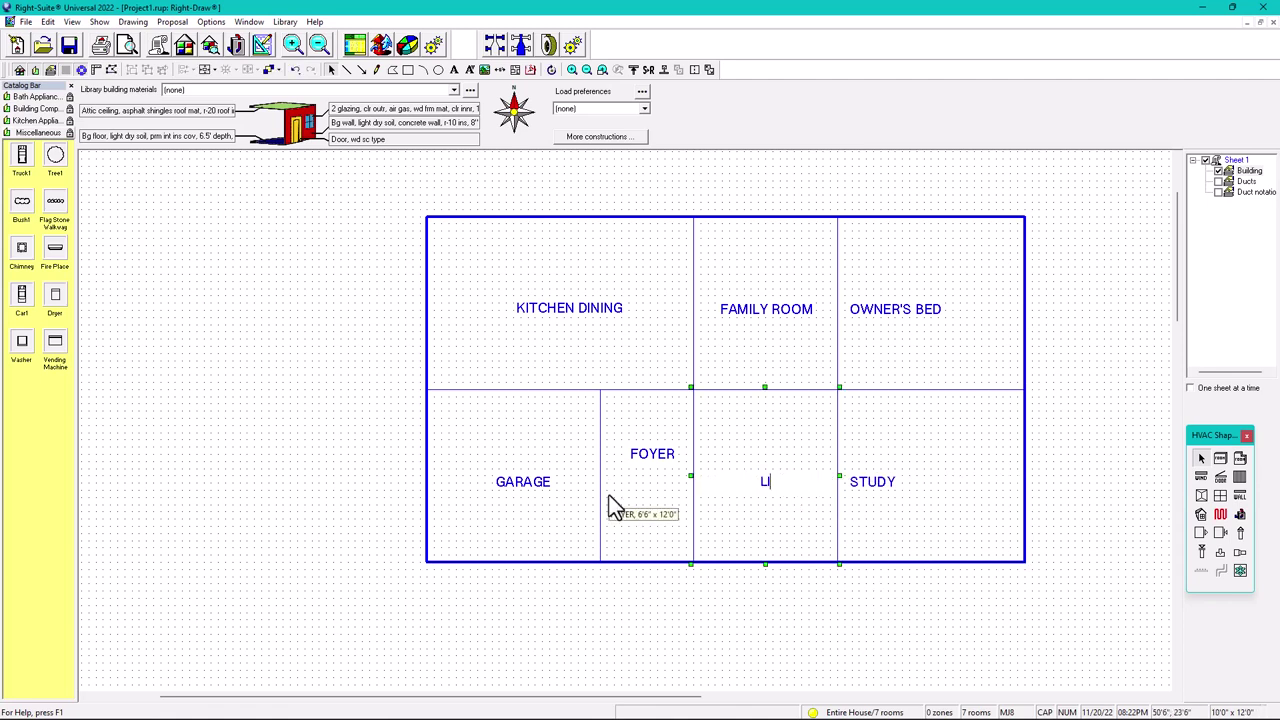
key("BackSpace")
key("BackSpace")
type("OOM")
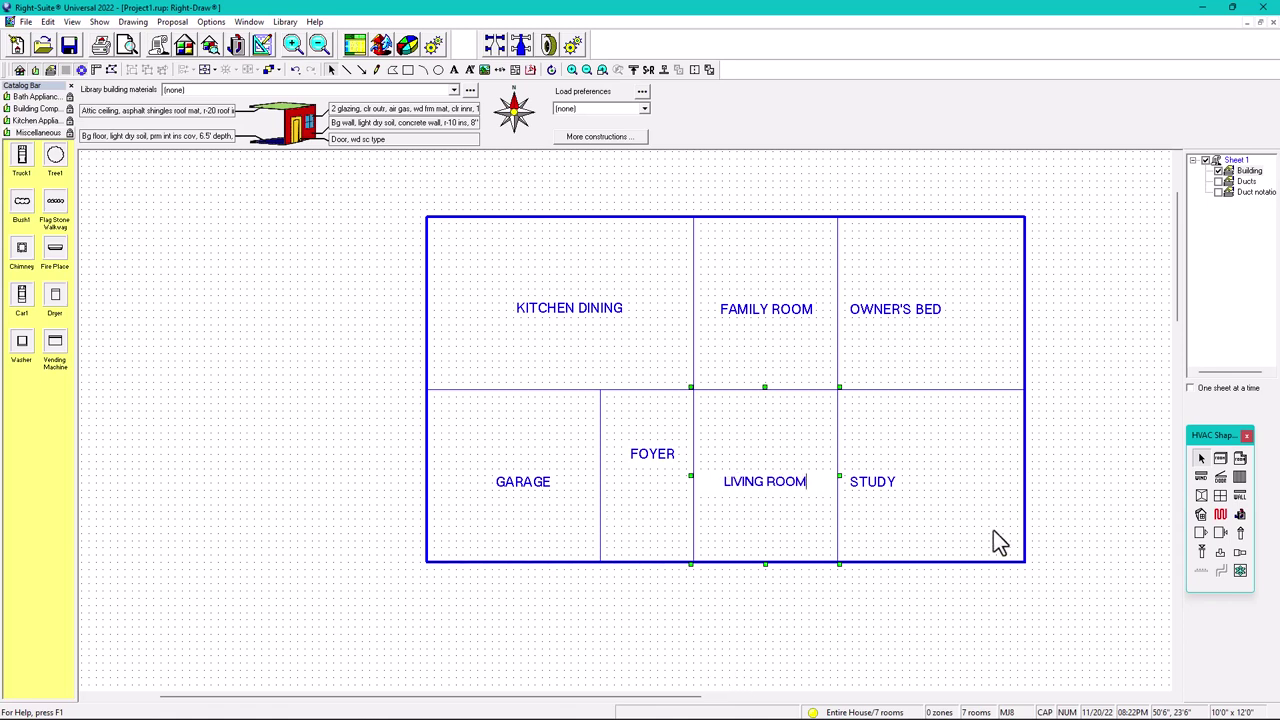
Step: Rename the study south of the owner's bedroom as BEDROOM
left_click(871, 488)
left_click(872, 484)
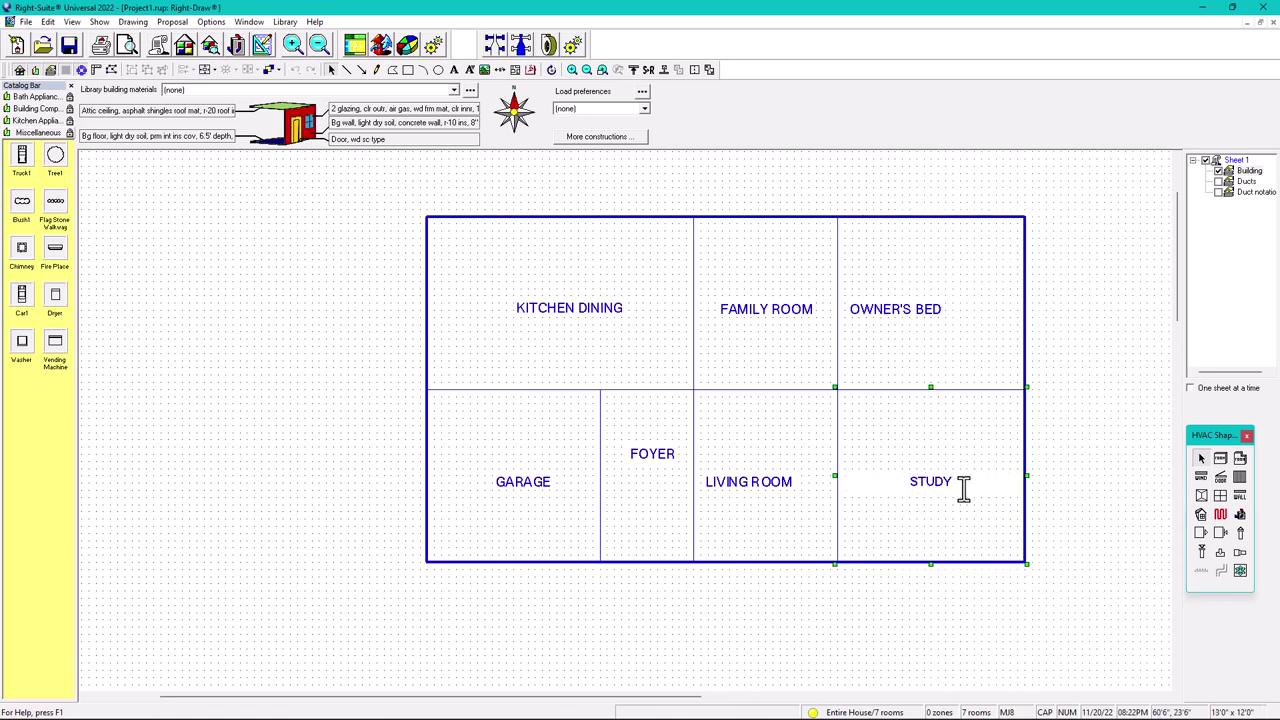
left_click_drag(963, 489, 857, 494)
type("BEDROOM")
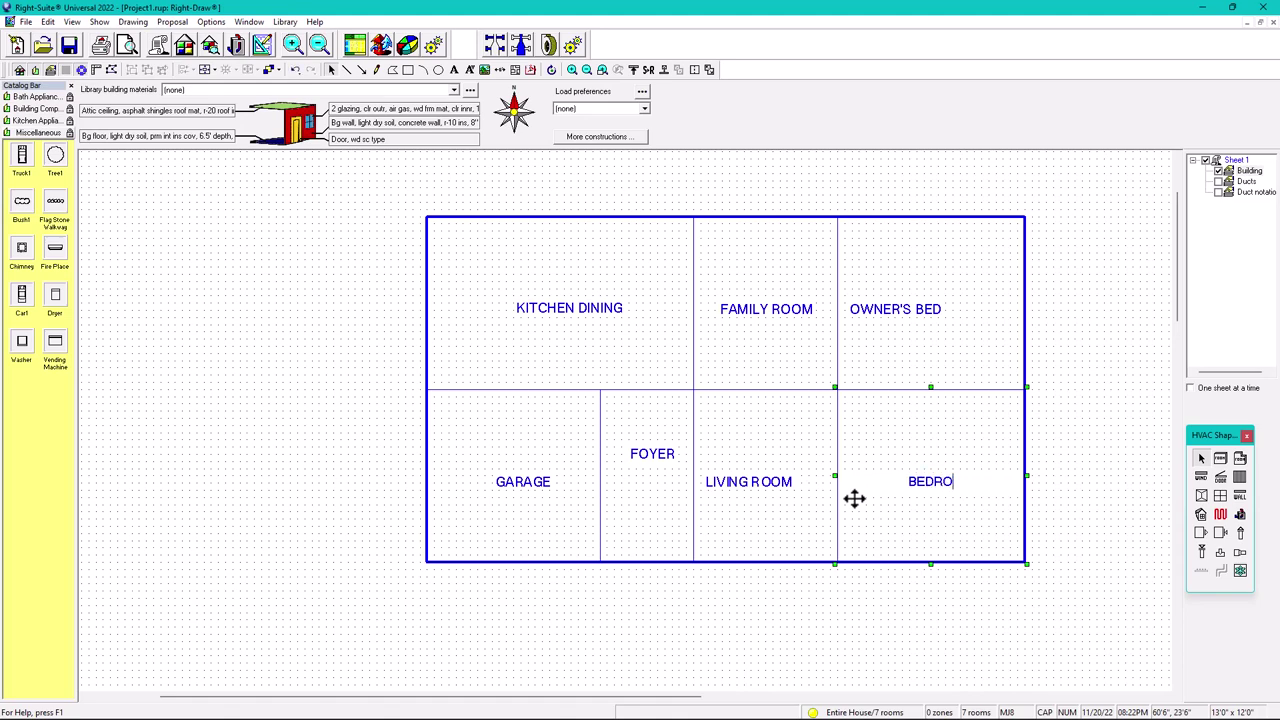
left_click(932, 610)
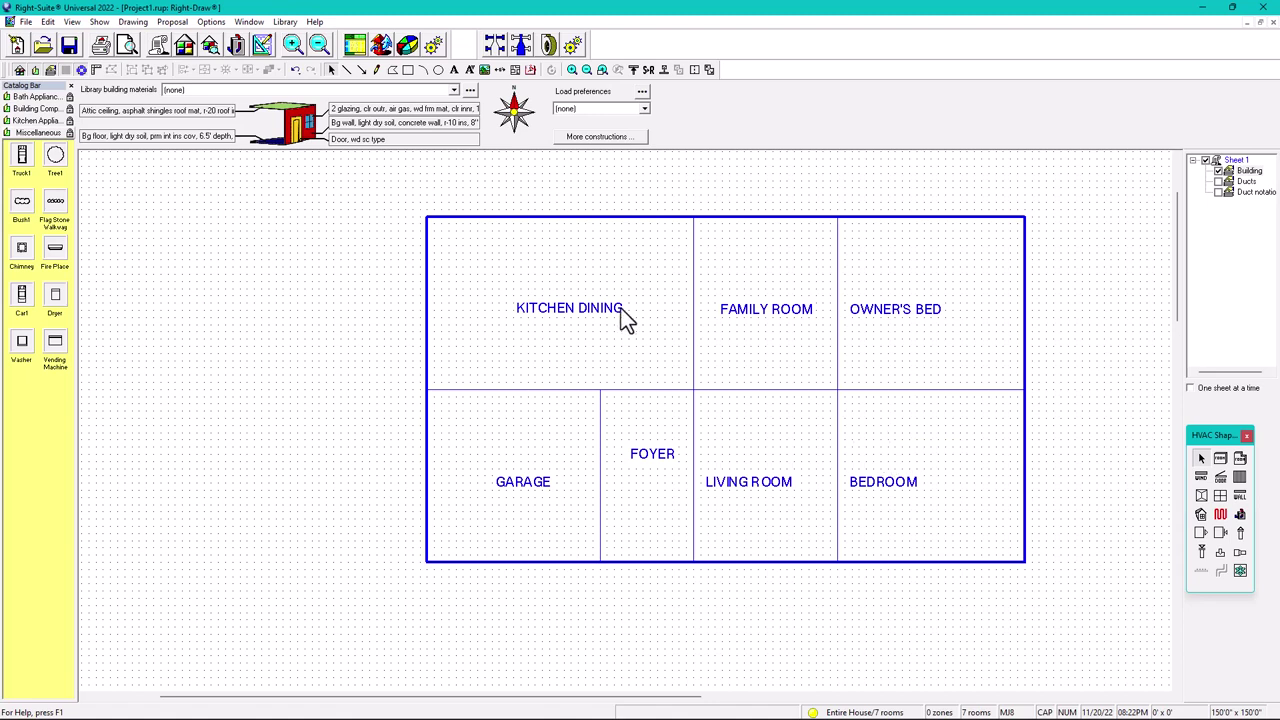
Step: Pull the kitchen dining room's east wall westward so the room is about 13'0" by 12'0"
left_click(689, 310)
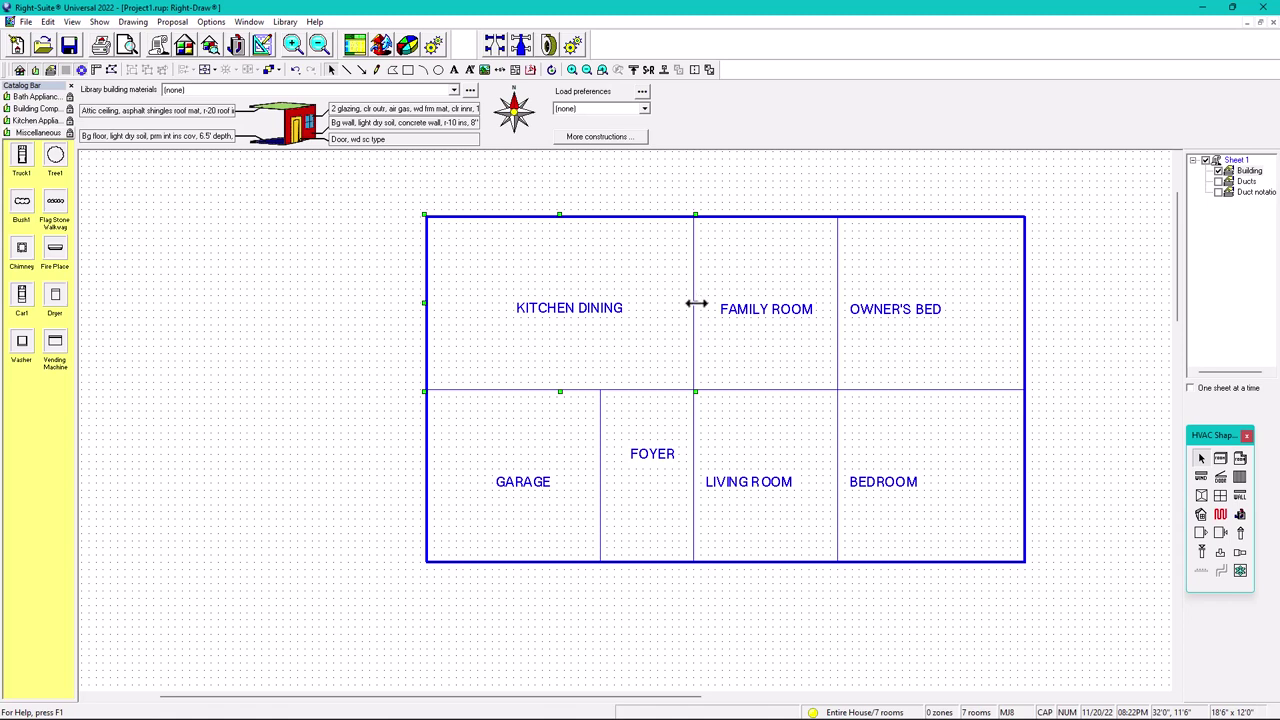
left_click_drag(694, 303, 620, 316)
Step: Copy the family room into the gap beside the kitchen dining room and shrink the copy to about 5'6" by 7'6"
left_click(748, 300)
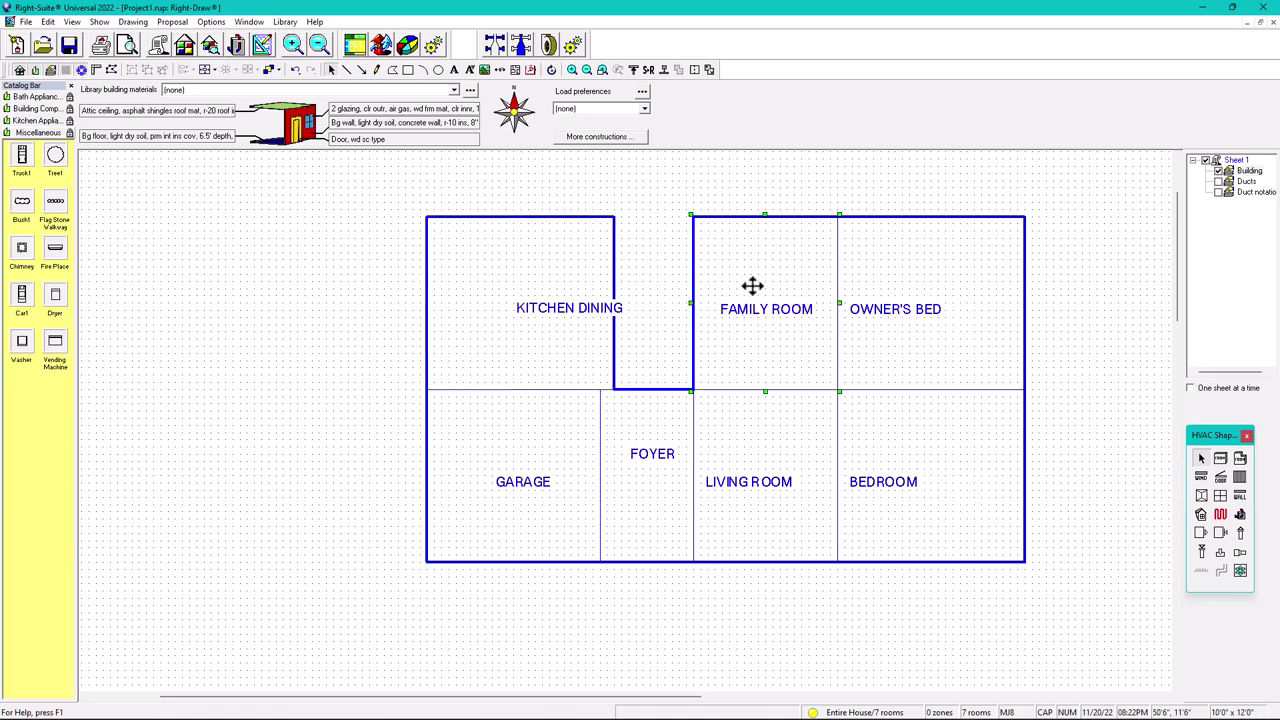
left_click_drag(751, 286, 682, 295)
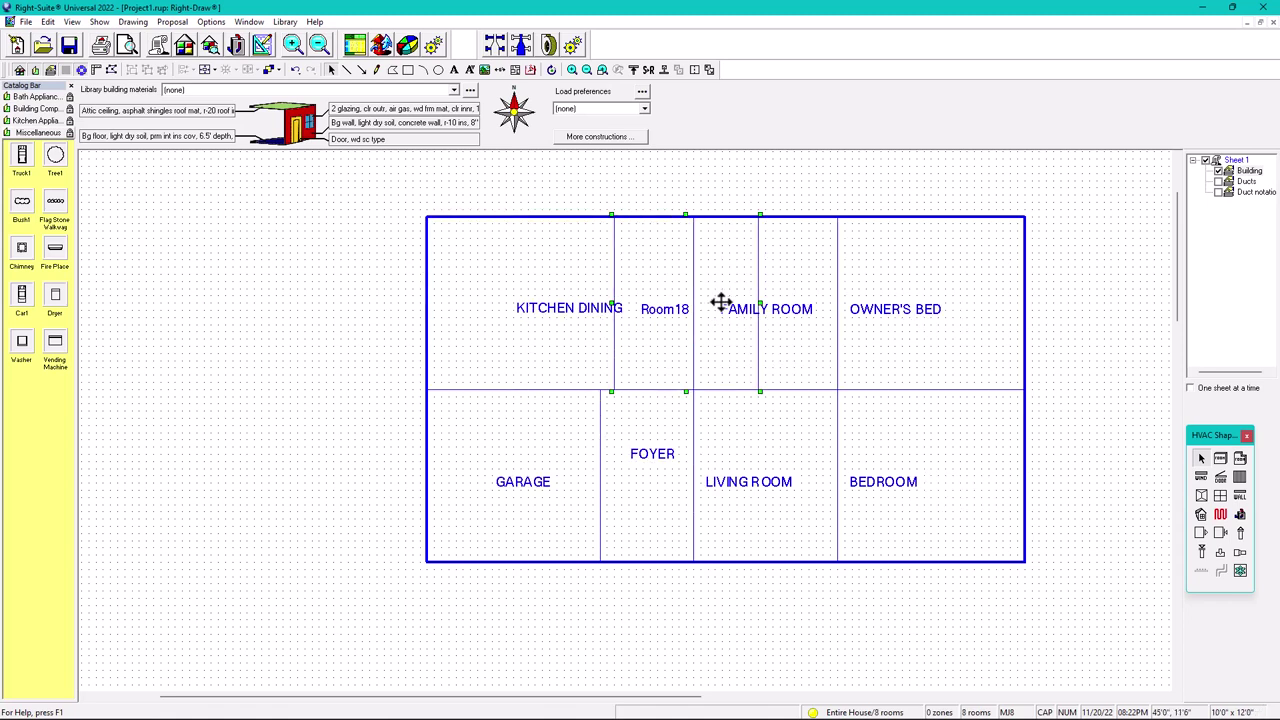
left_click_drag(760, 303, 695, 309)
left_click_drag(655, 392, 656, 280)
Step: Name the small room between the kitchen dining room and the family room BATHROOM
left_click(651, 318)
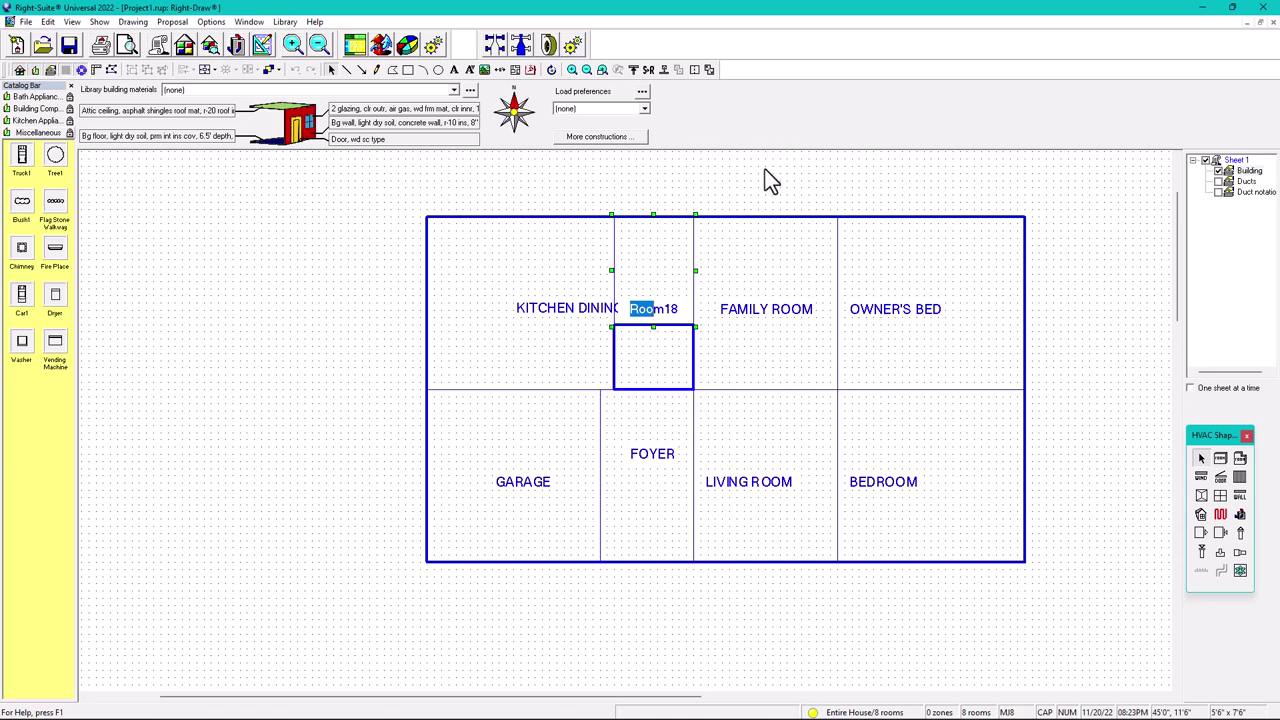
left_click(639, 312)
left_click_drag(650, 310, 566, 277)
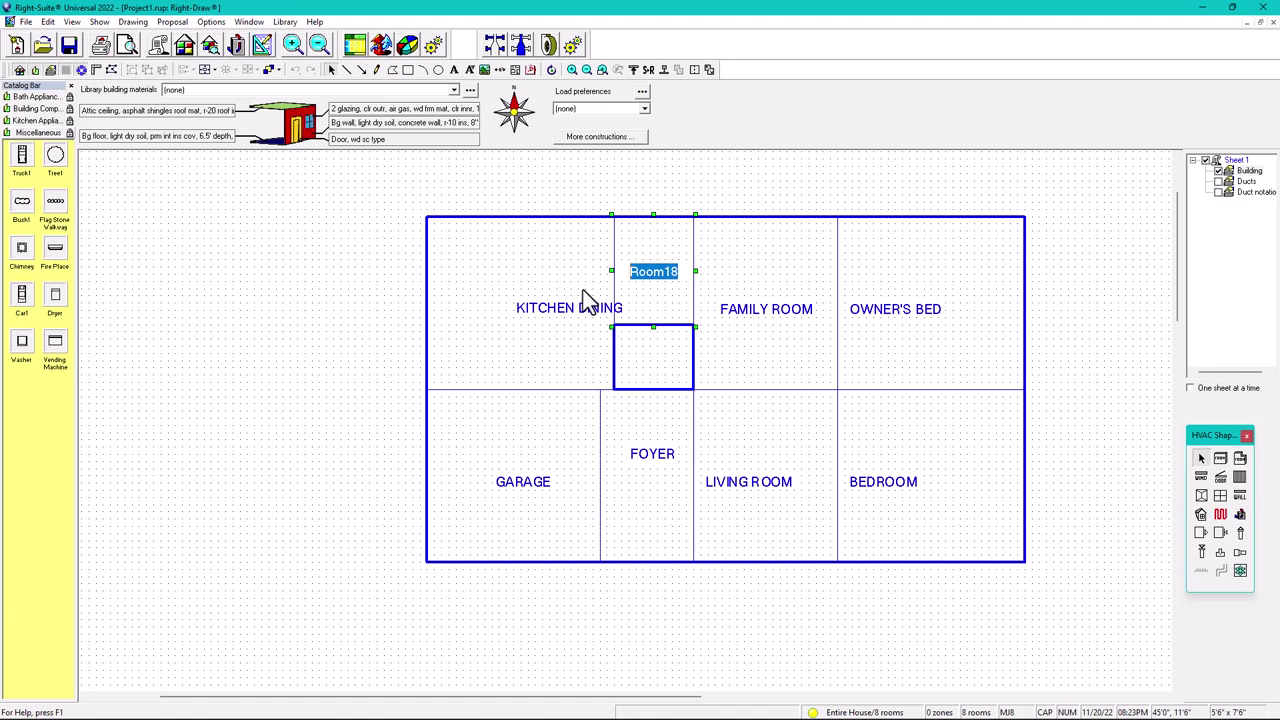
type("BAT")
key("BackSpace")
type("TH")
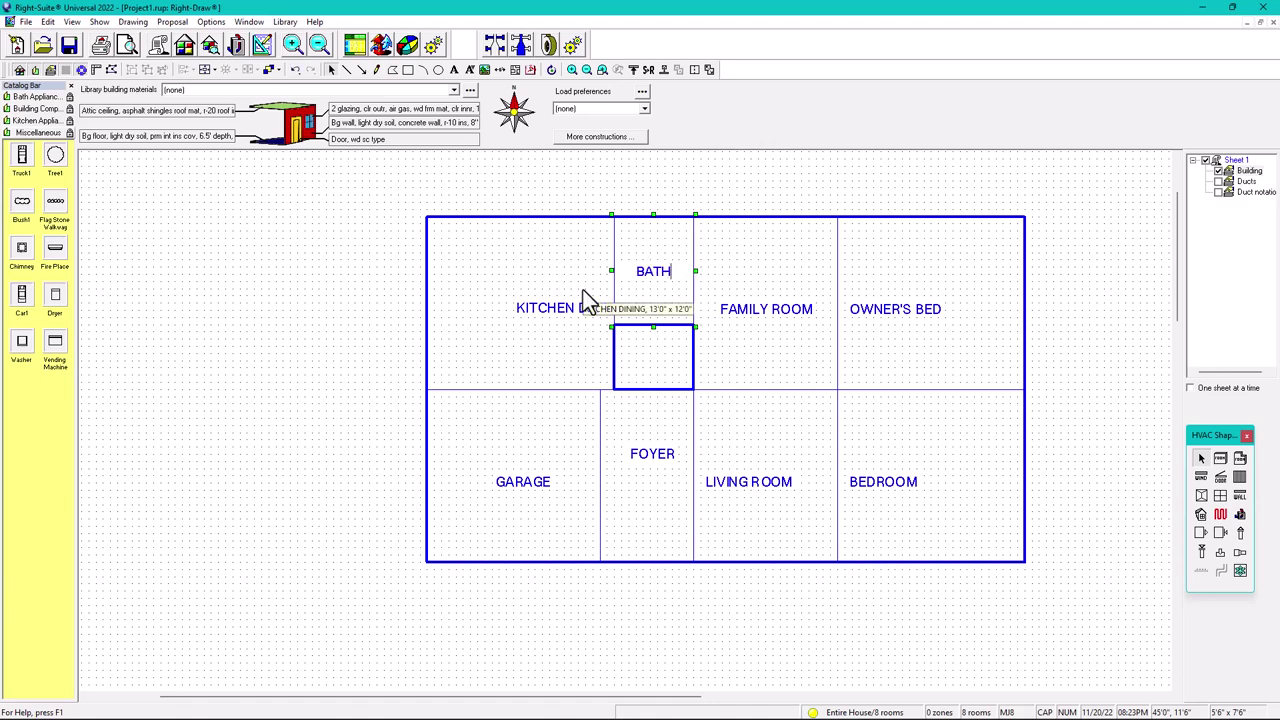
key("shift+Home")
type("M")
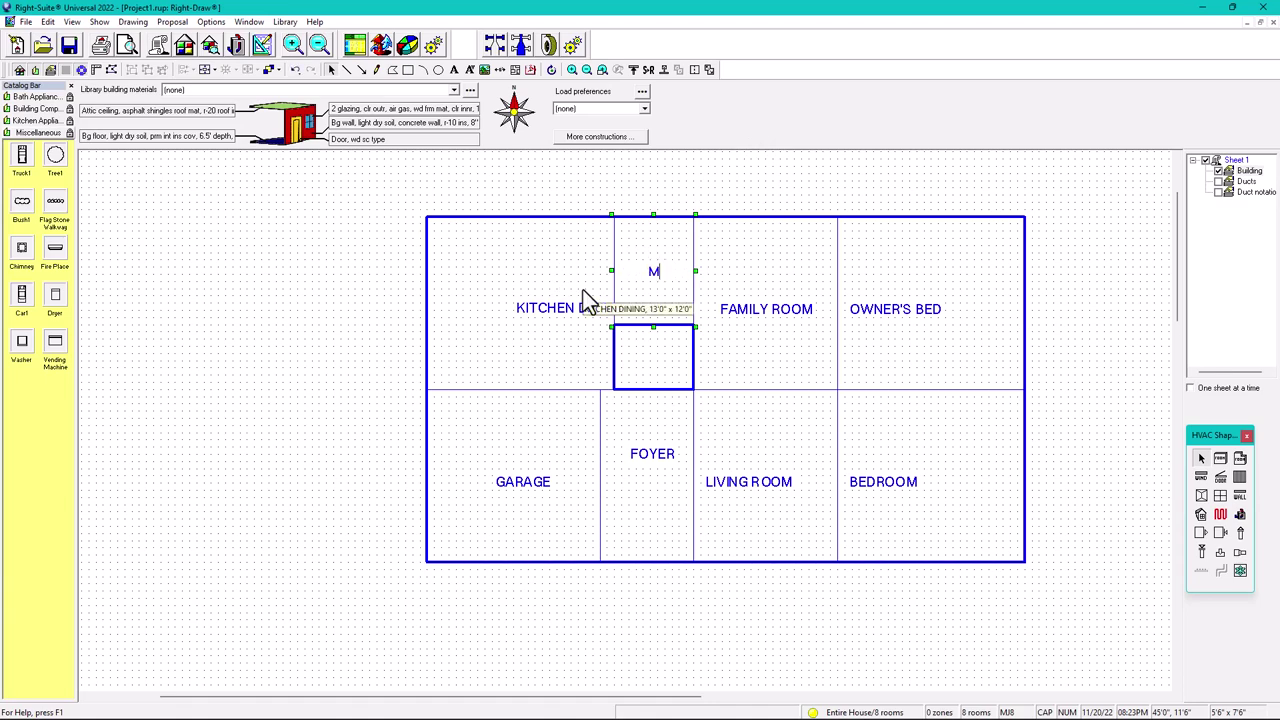
left_click(765, 176)
left_click(661, 274)
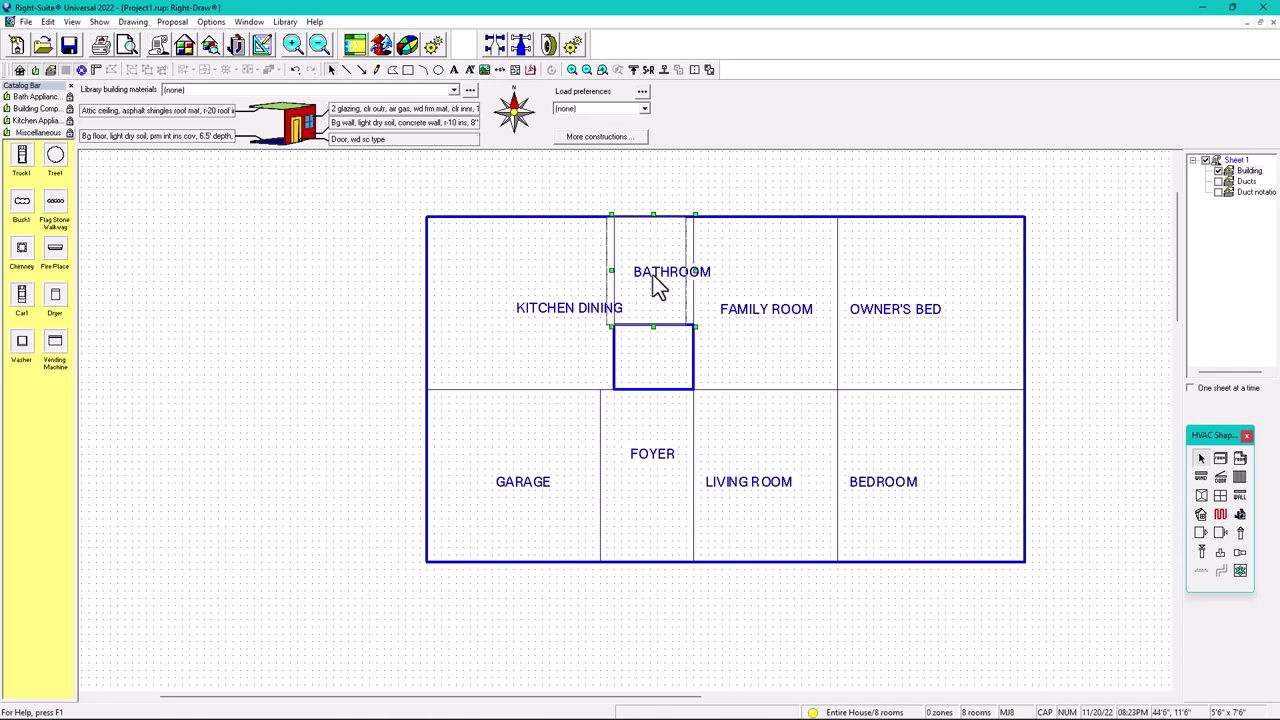
Step: Reposition the BATHROOM and KITCHEN DINING labels so each sits centred inside its own room
left_click_drag(661, 275, 660, 282)
key("ctrl+z")
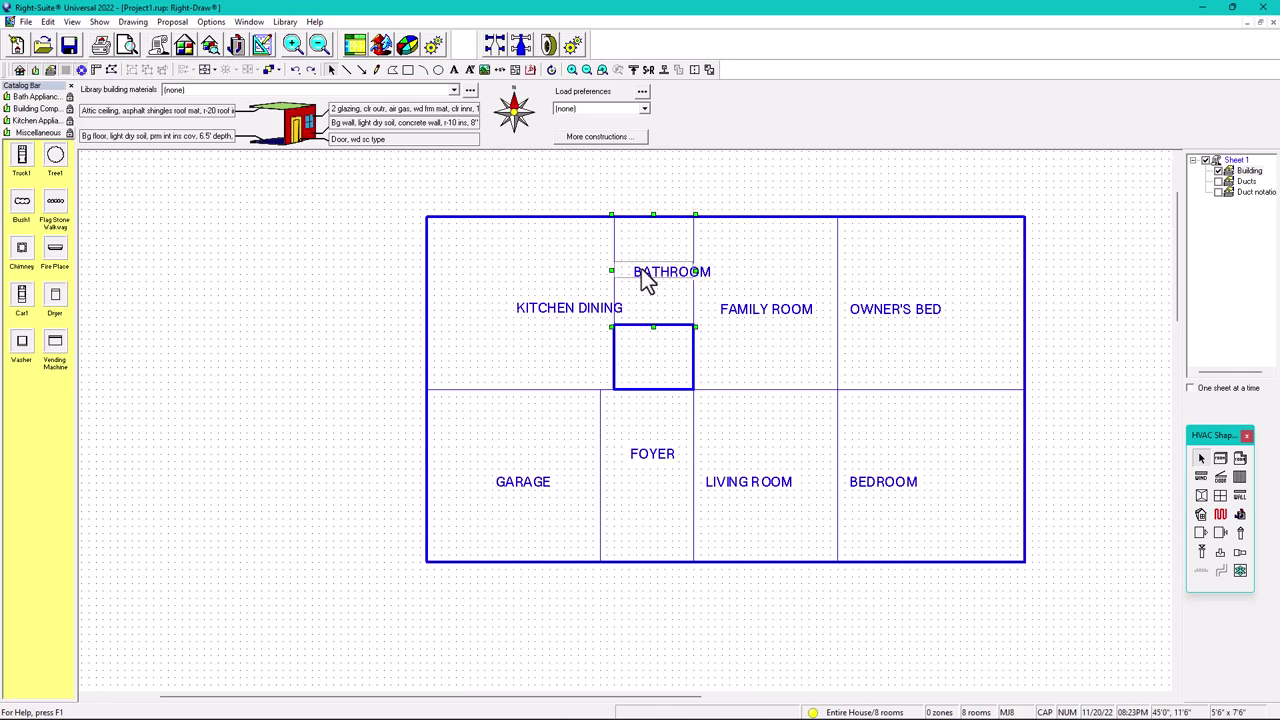
left_click(582, 300)
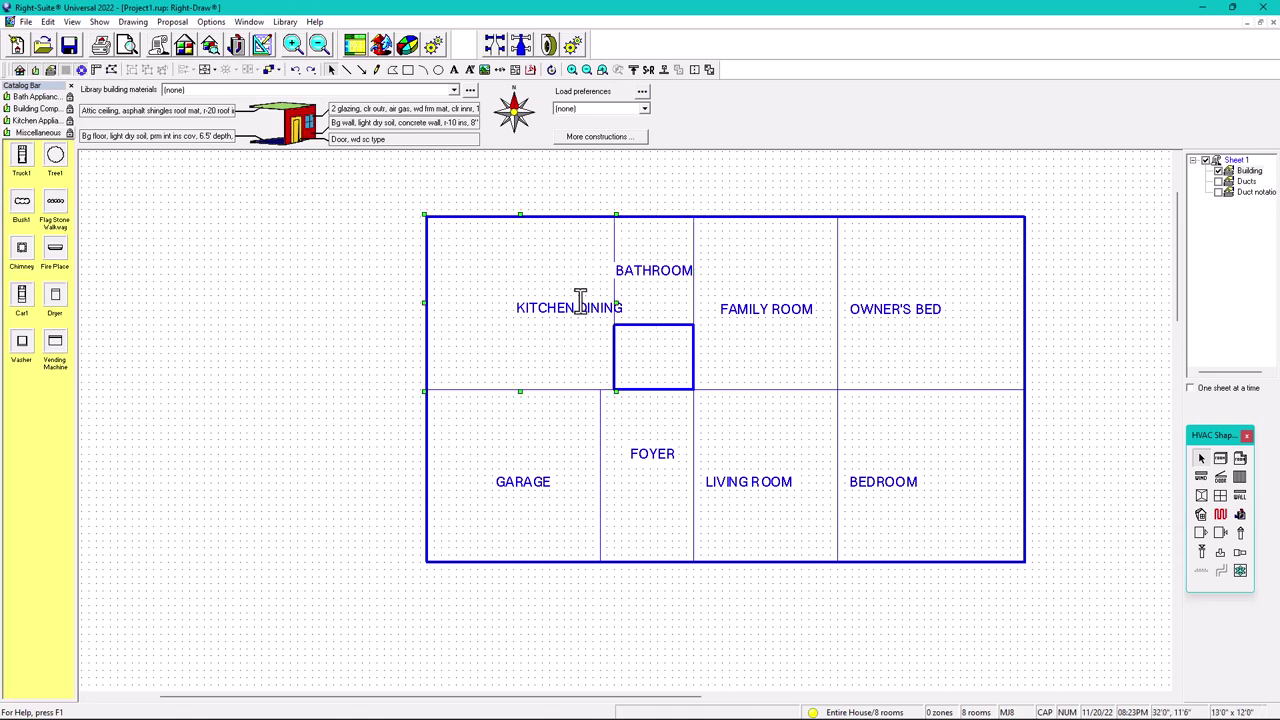
left_click_drag(580, 298, 528, 316)
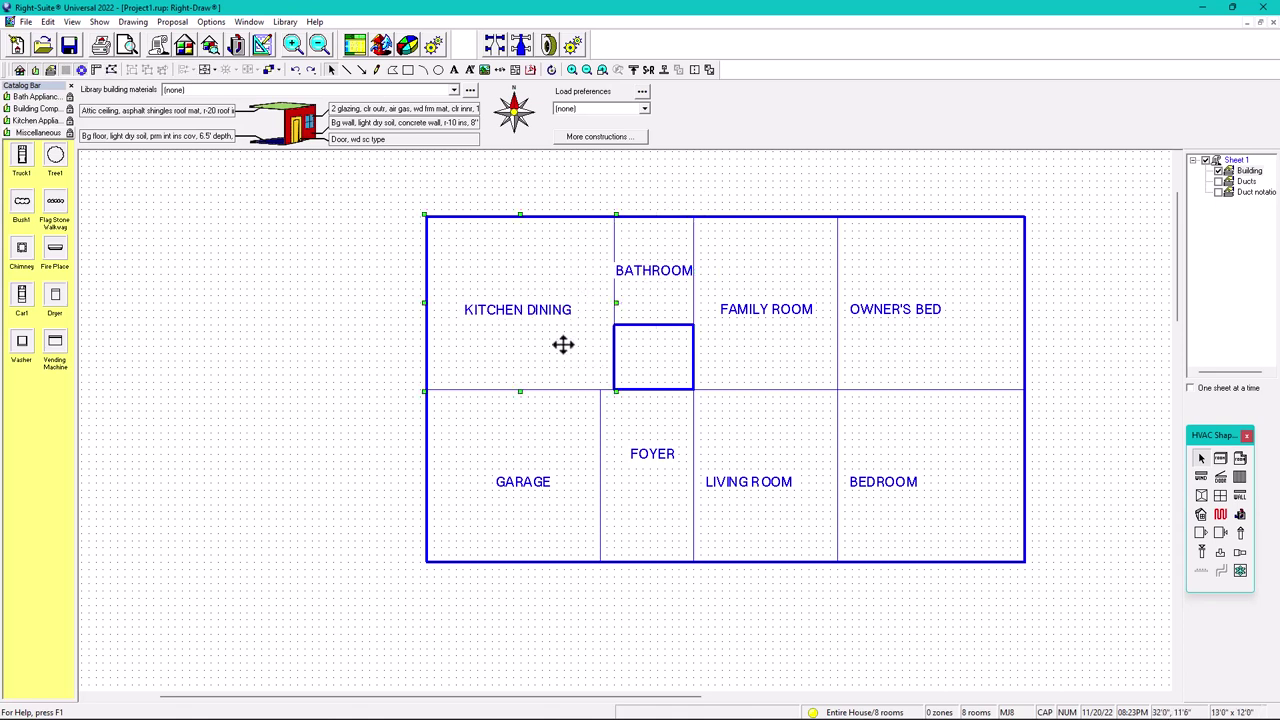
Step: Raise the bathroom's south wall so the room is about 5'6" by 5'0", and centre its label inside
left_click(660, 322)
left_click_drag(657, 325, 656, 288)
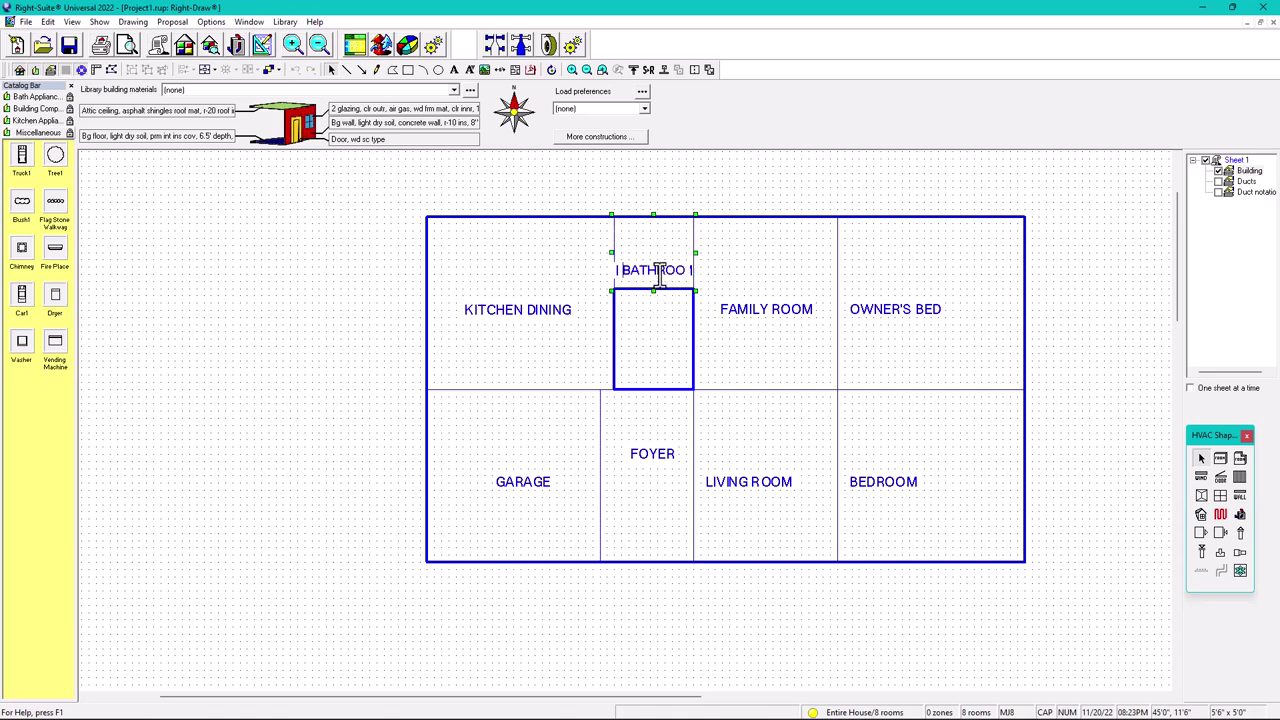
left_click(659, 276)
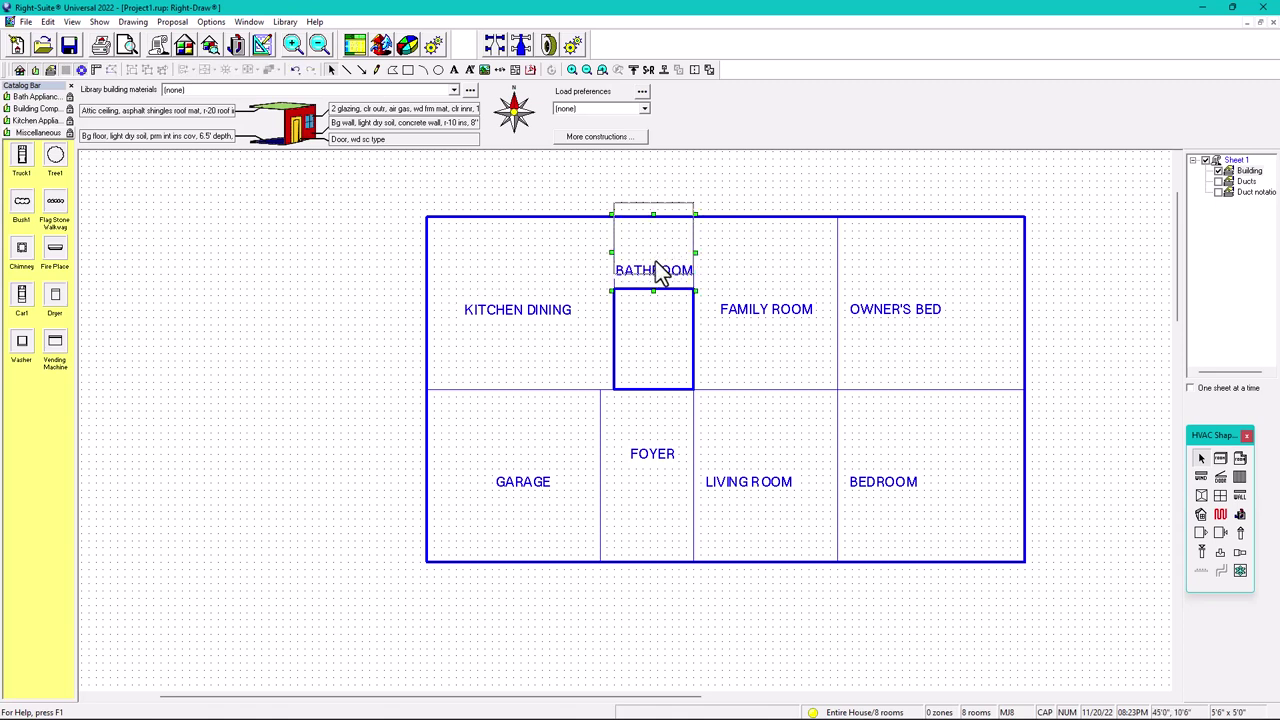
left_click(663, 270)
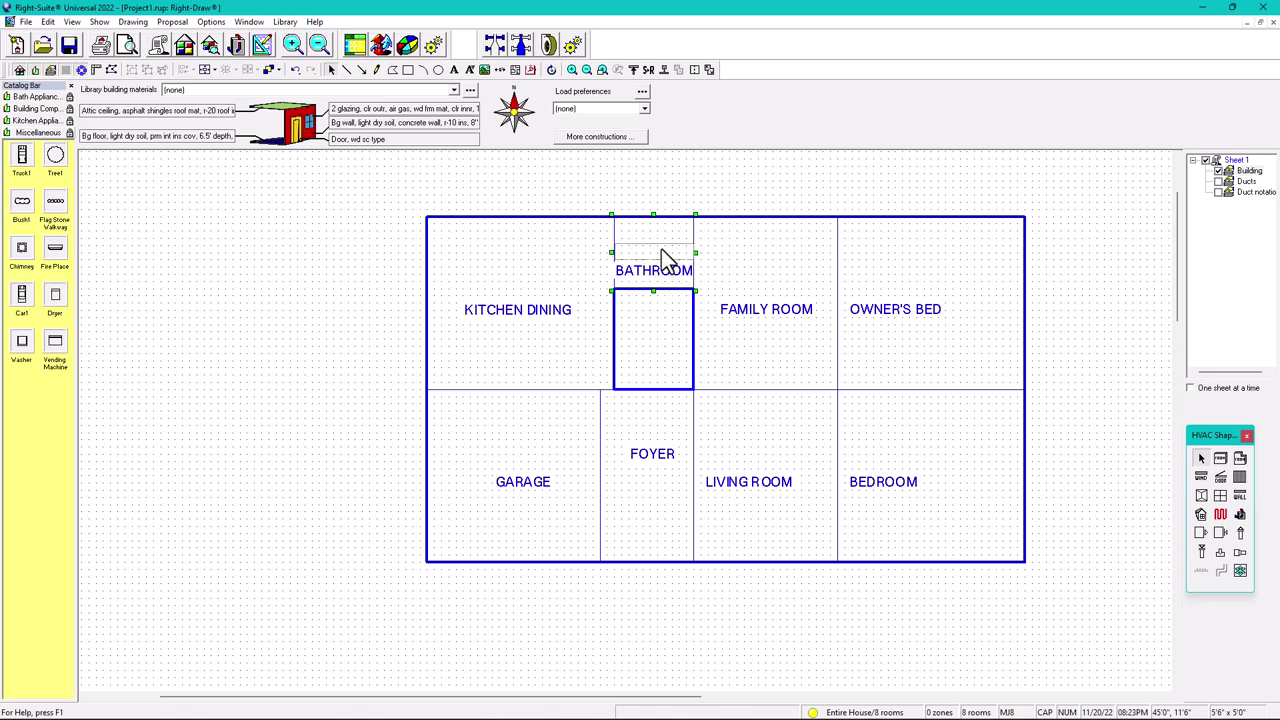
left_click_drag(661, 250, 662, 252)
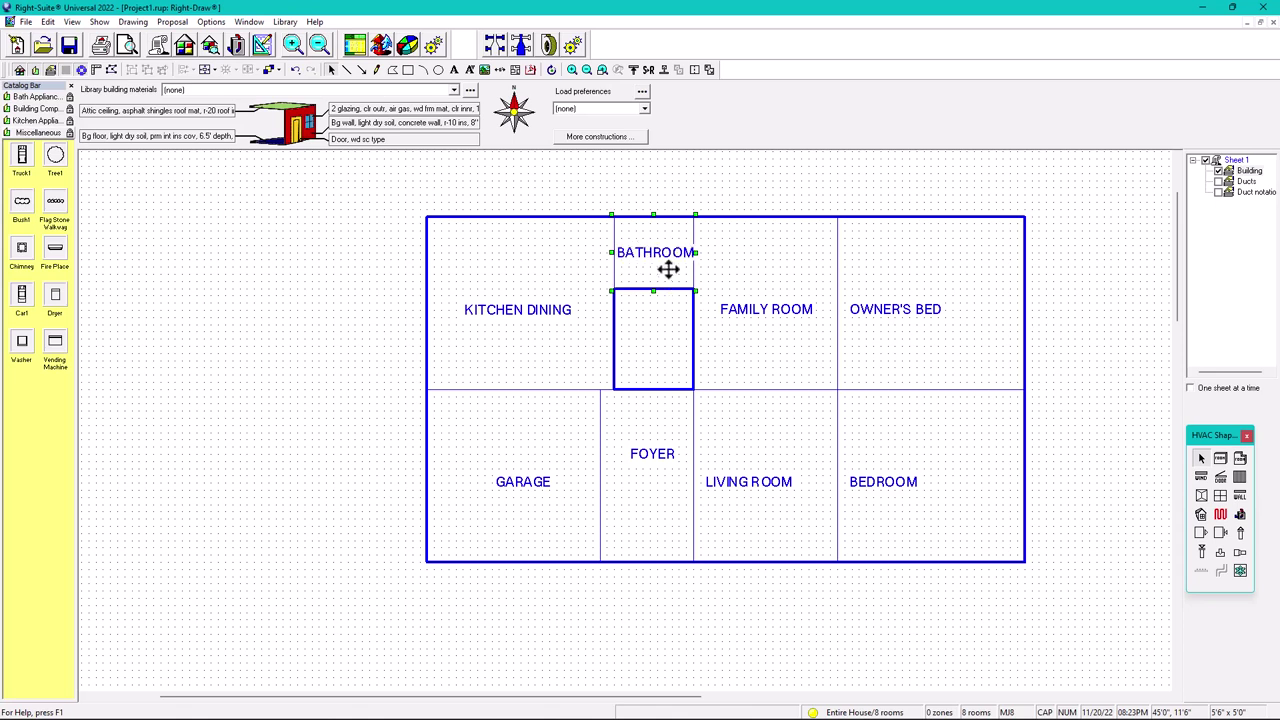
Step: Copy the bathroom into the gap south of it and stretch the copy to about 5'6" by 7'0"
left_click(668, 343)
left_click(655, 277)
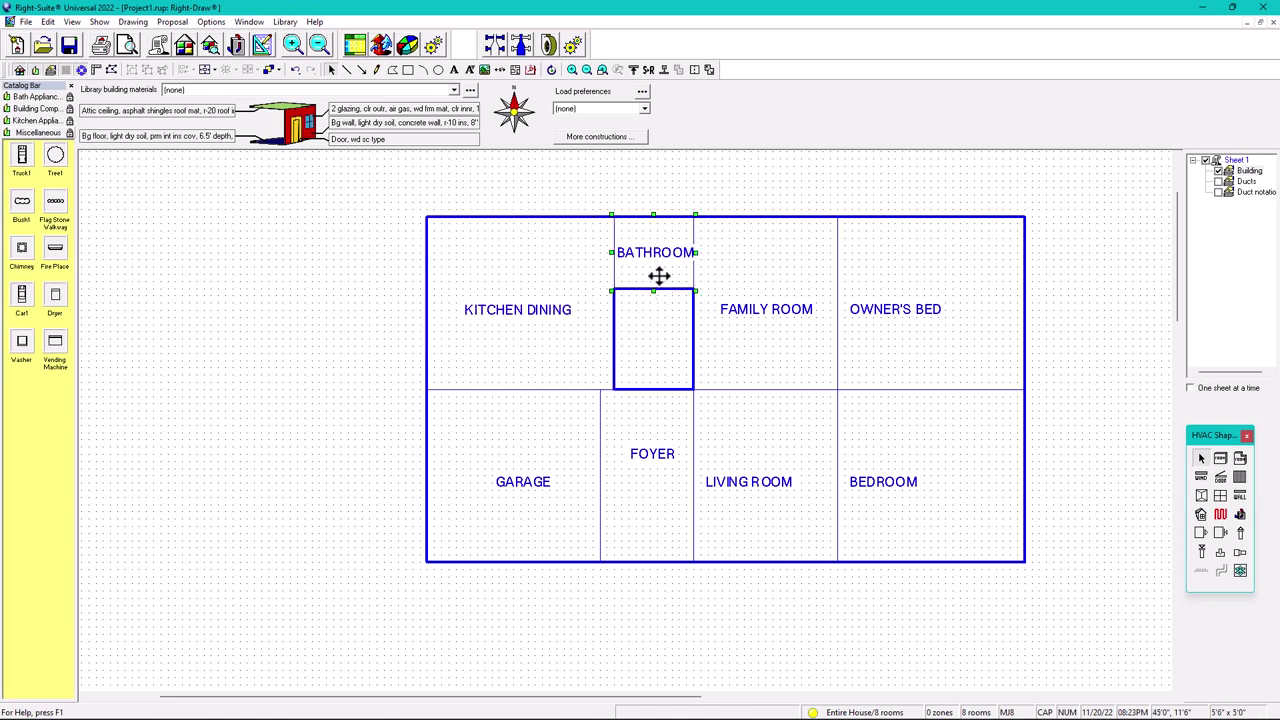
left_click(660, 346)
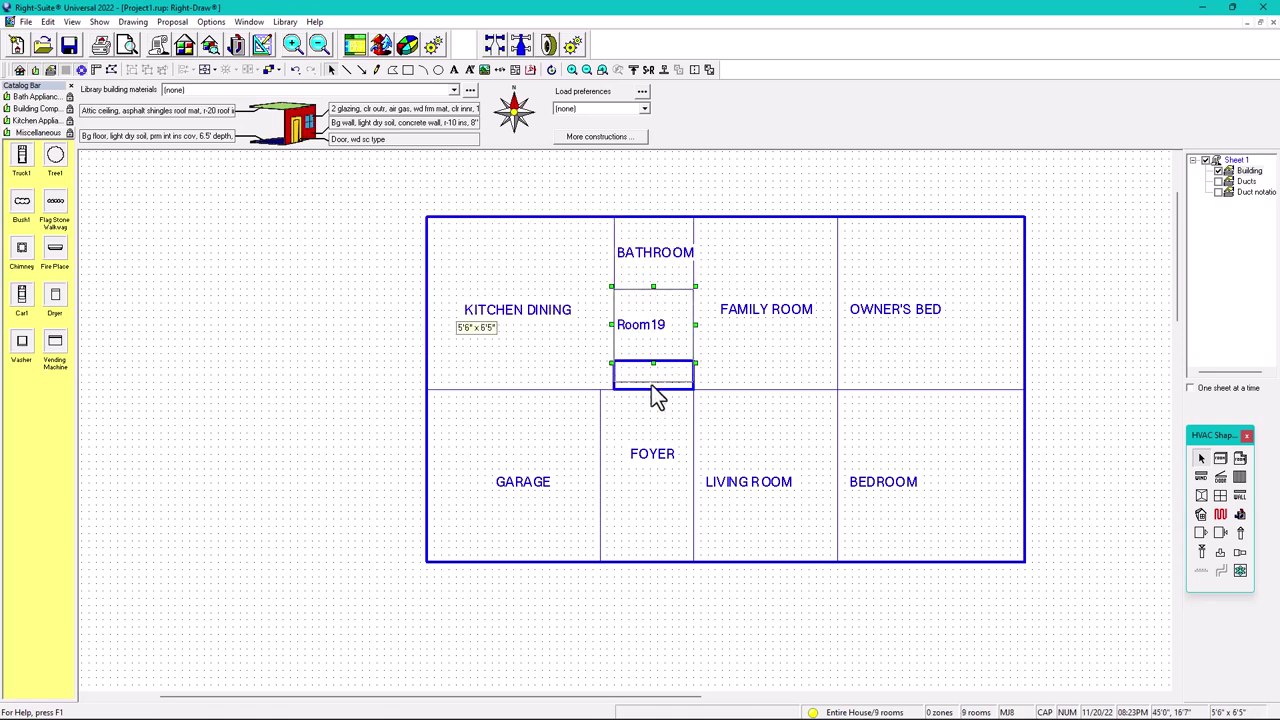
left_click(651, 388)
Step: Shorten the kitchen dining room's name to KITCHEN
left_click(560, 309)
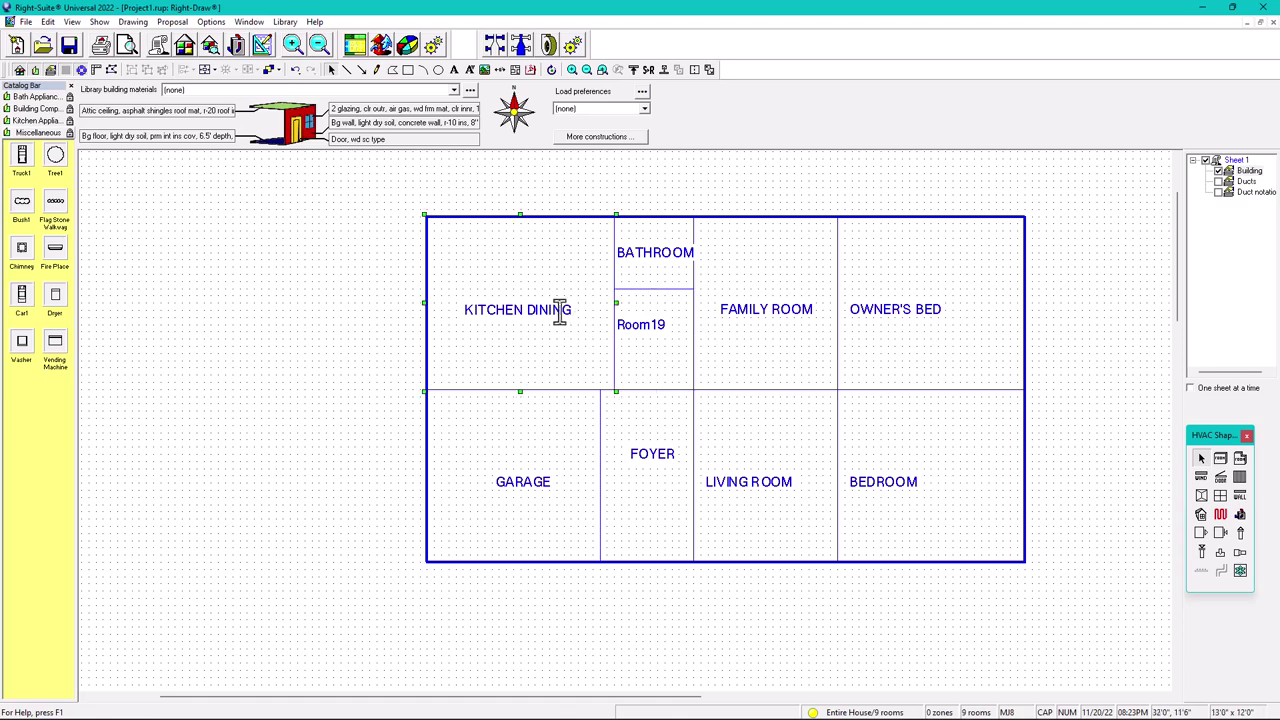
left_click(572, 310)
left_click_drag(572, 310, 528, 318)
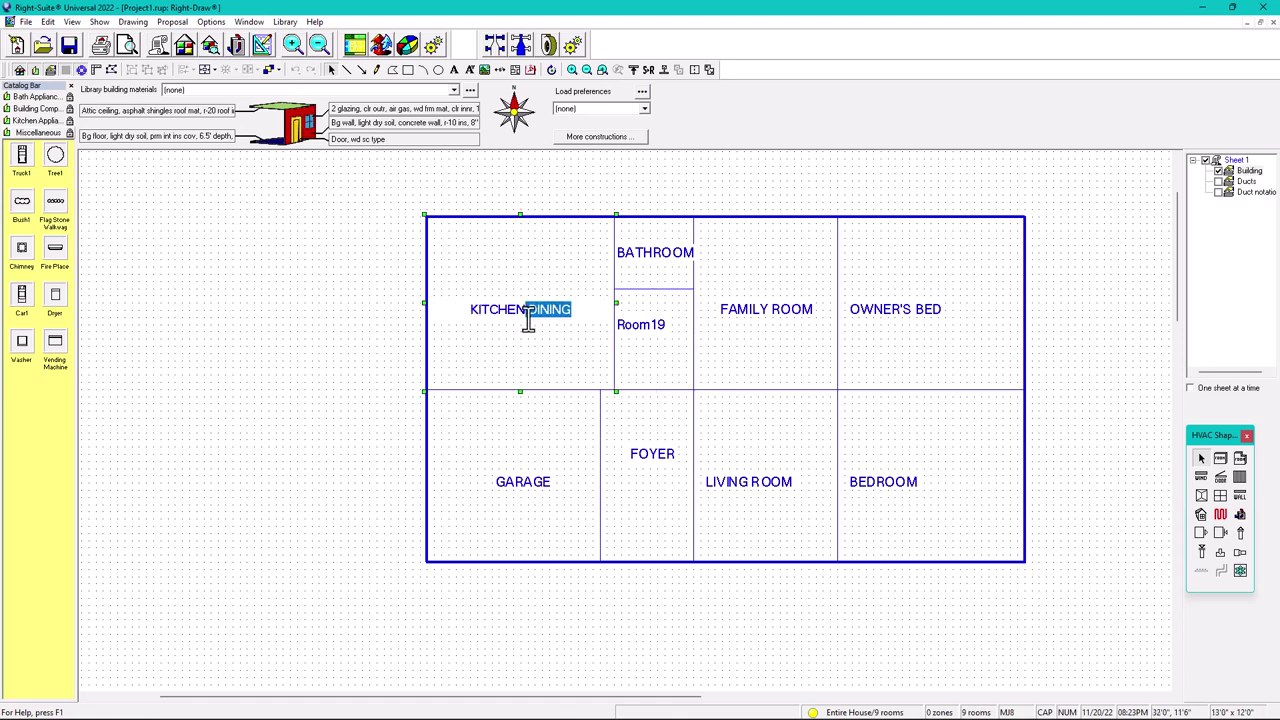
key("Delete")
Step: Name the room south of the bathroom DINING and centre its label inside the room
left_click(643, 328)
left_click(662, 325)
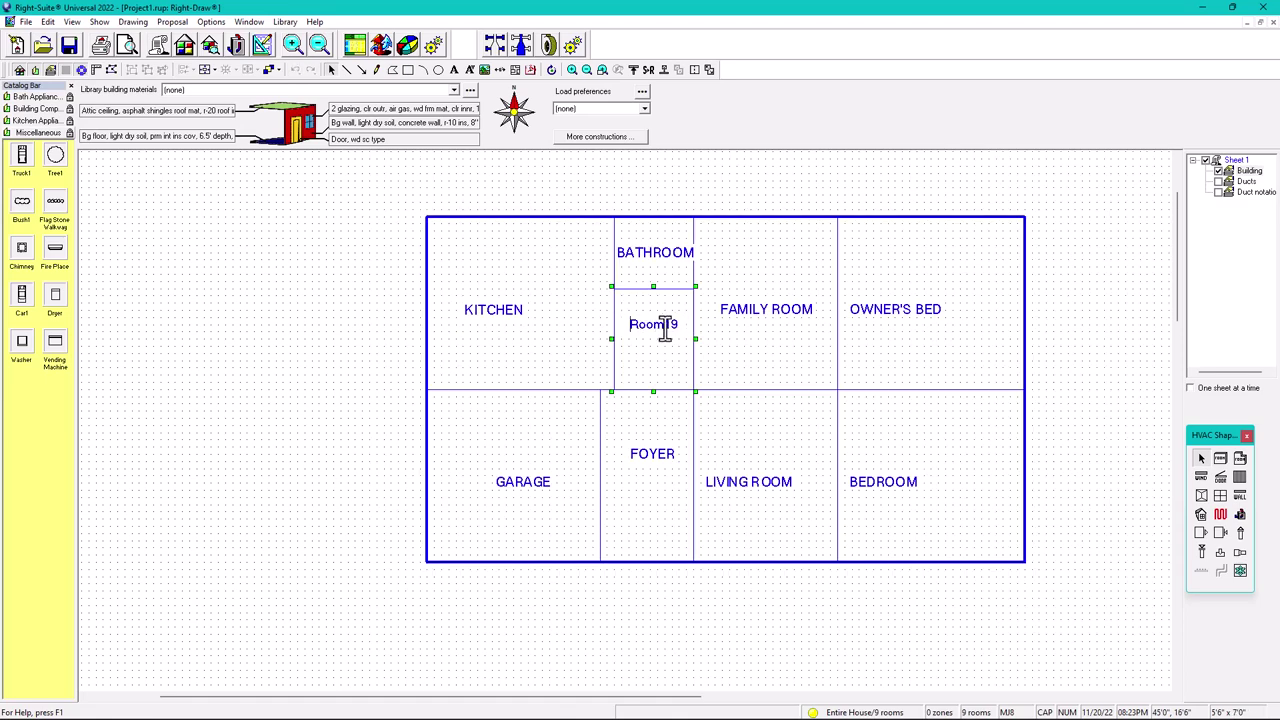
left_click_drag(684, 325, 627, 326)
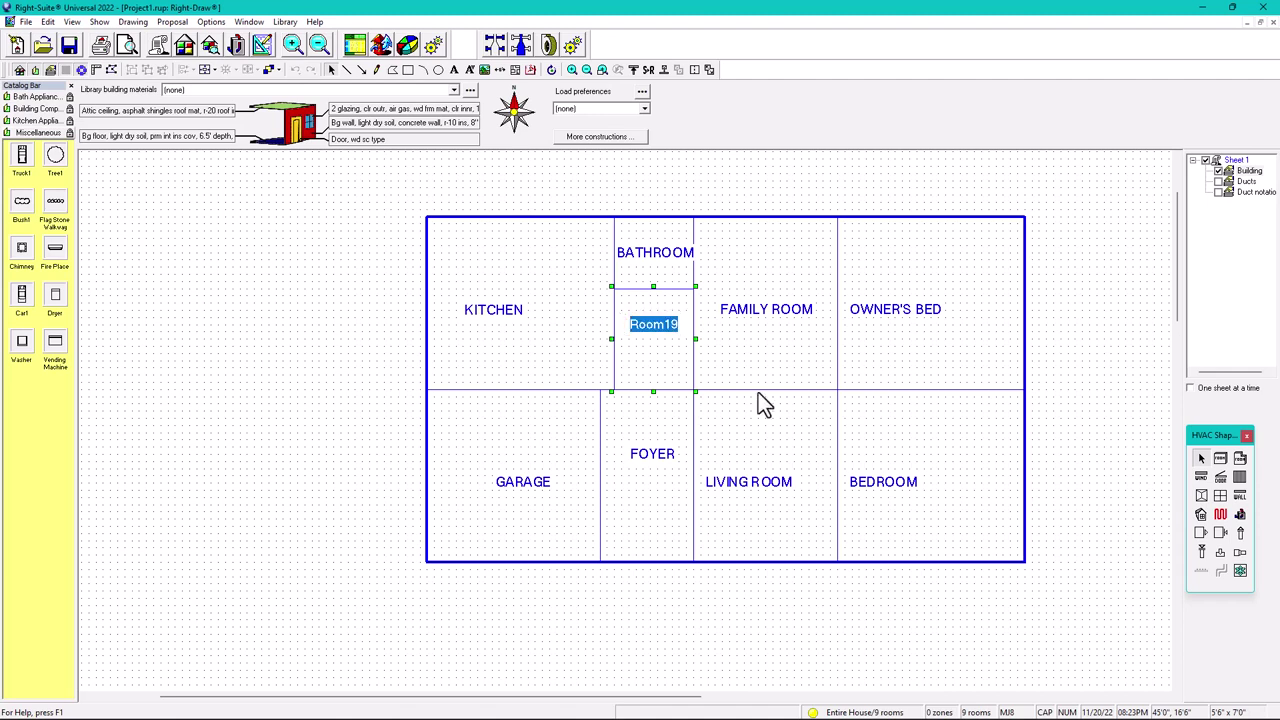
type("DInin")
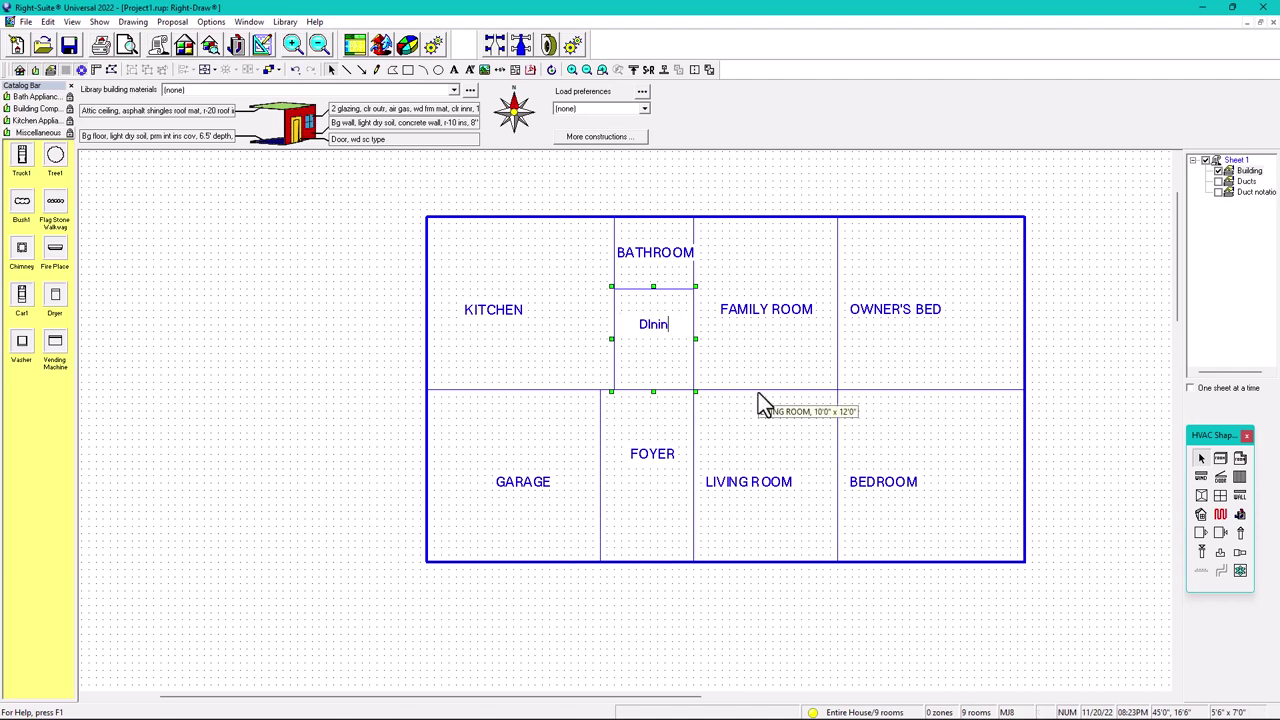
key("BackSpace")
key("BackSpace")
key("BackSpace")
key("BackSpace")
key("Caps_Lock")
type("INING")
key("Return")
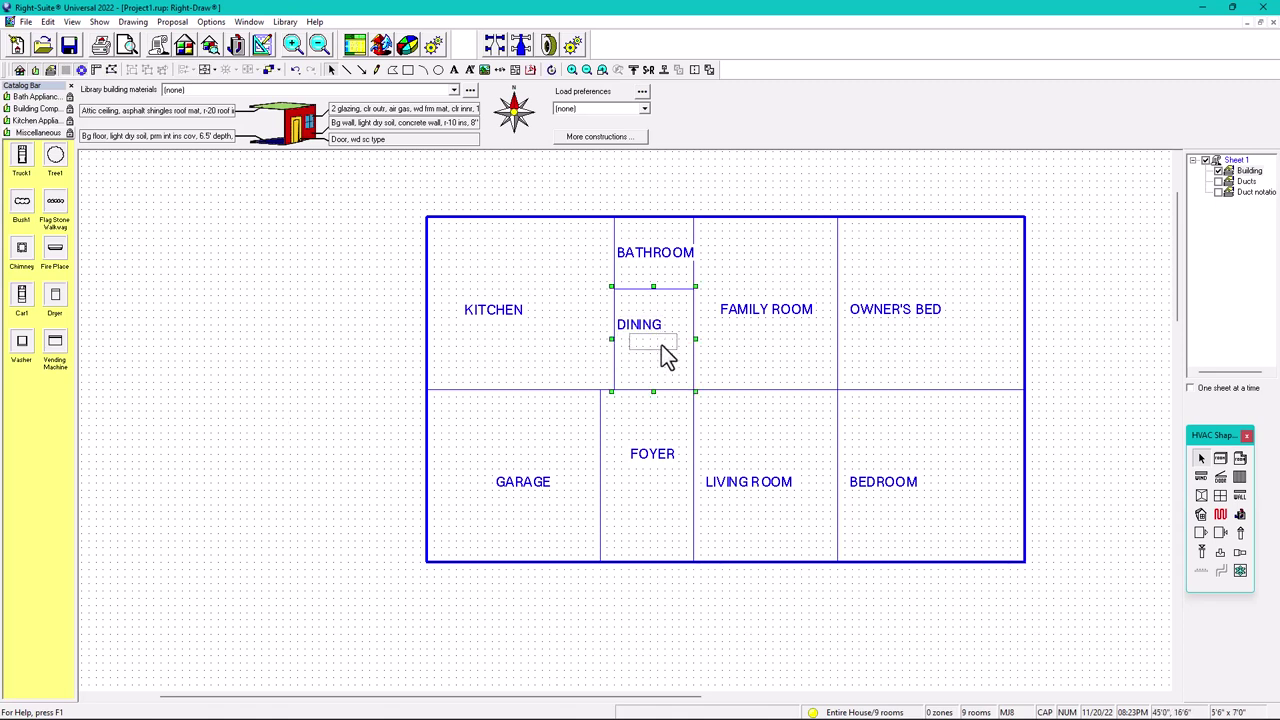
left_click(289, 457)
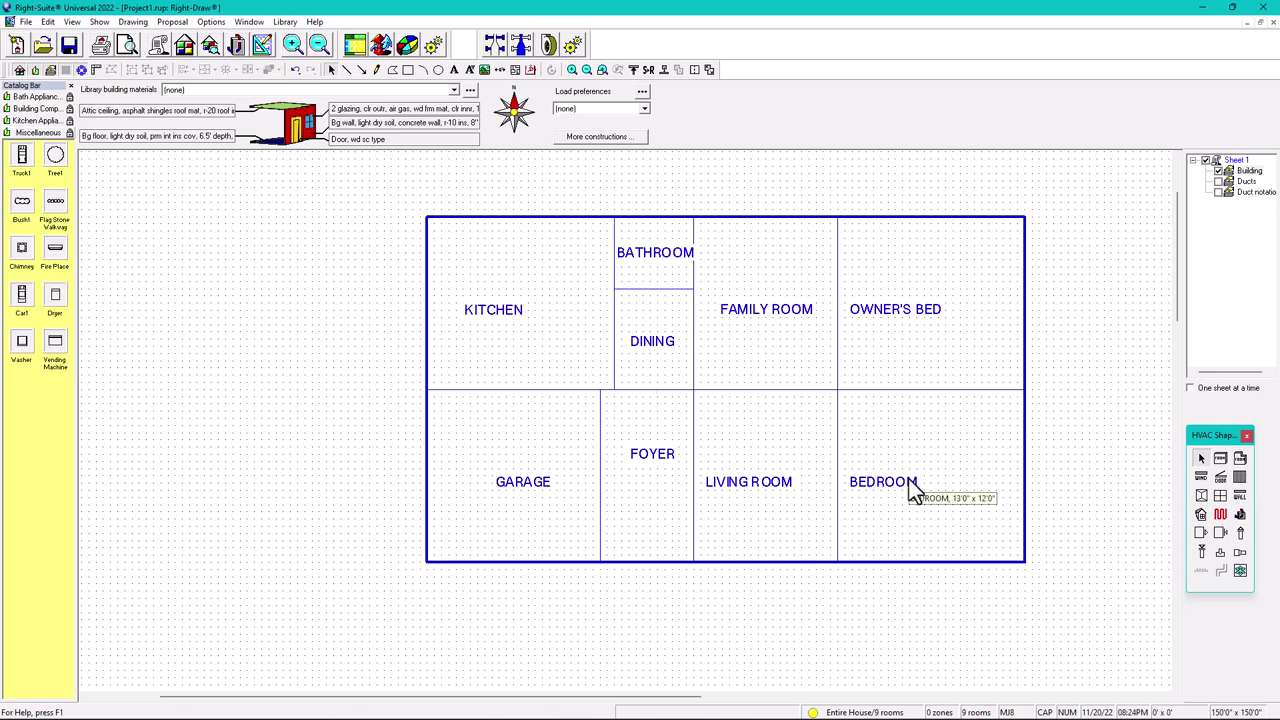
Step: Centre the BEDROOM and OWNER'S BED labels within their rooms
left_click_drag(894, 486, 953, 495)
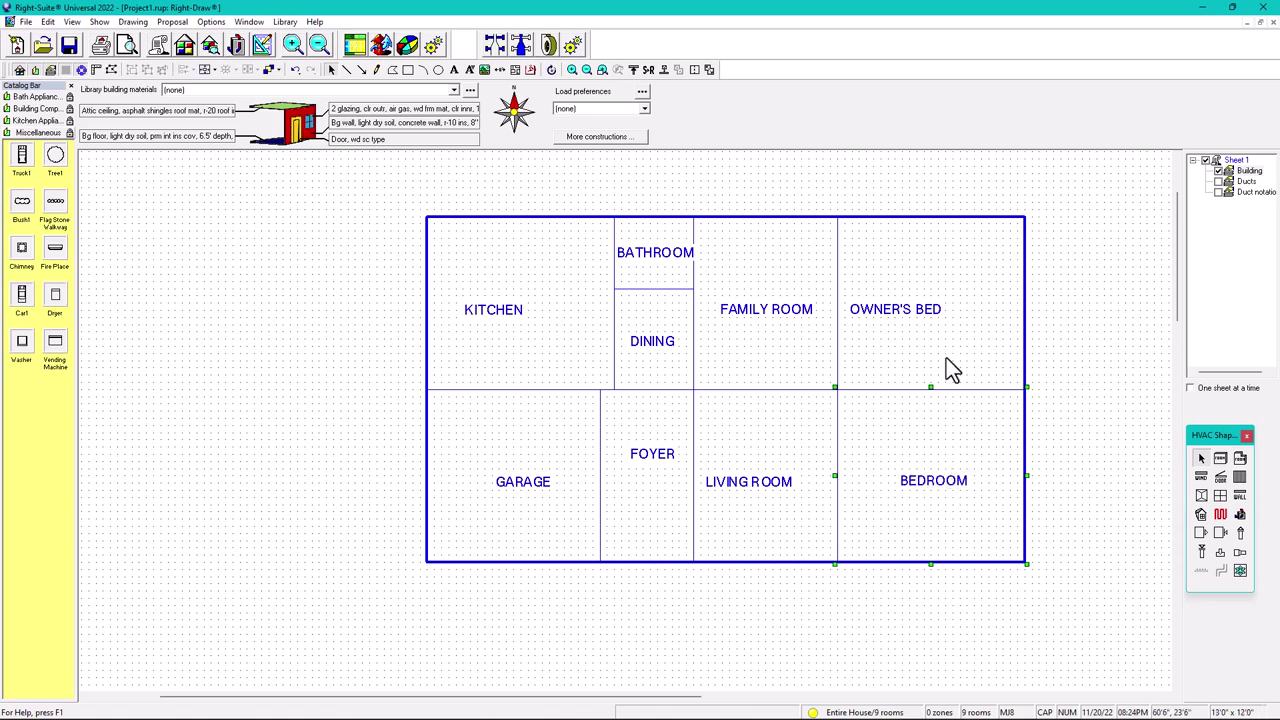
left_click(914, 310)
left_click_drag(914, 310, 955, 313)
left_click(1089, 449)
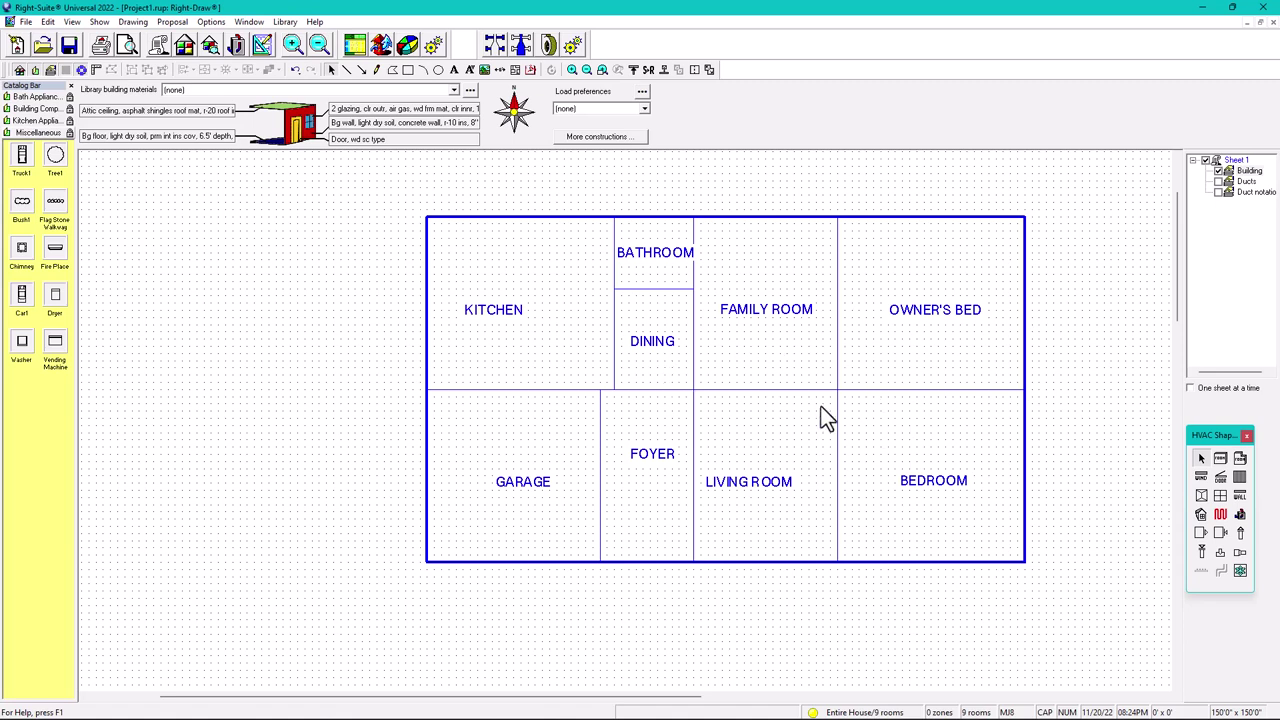
Step: Exclude the garage from the calculations and set its room heating and cooling conditions to [None]
double_click(518, 489)
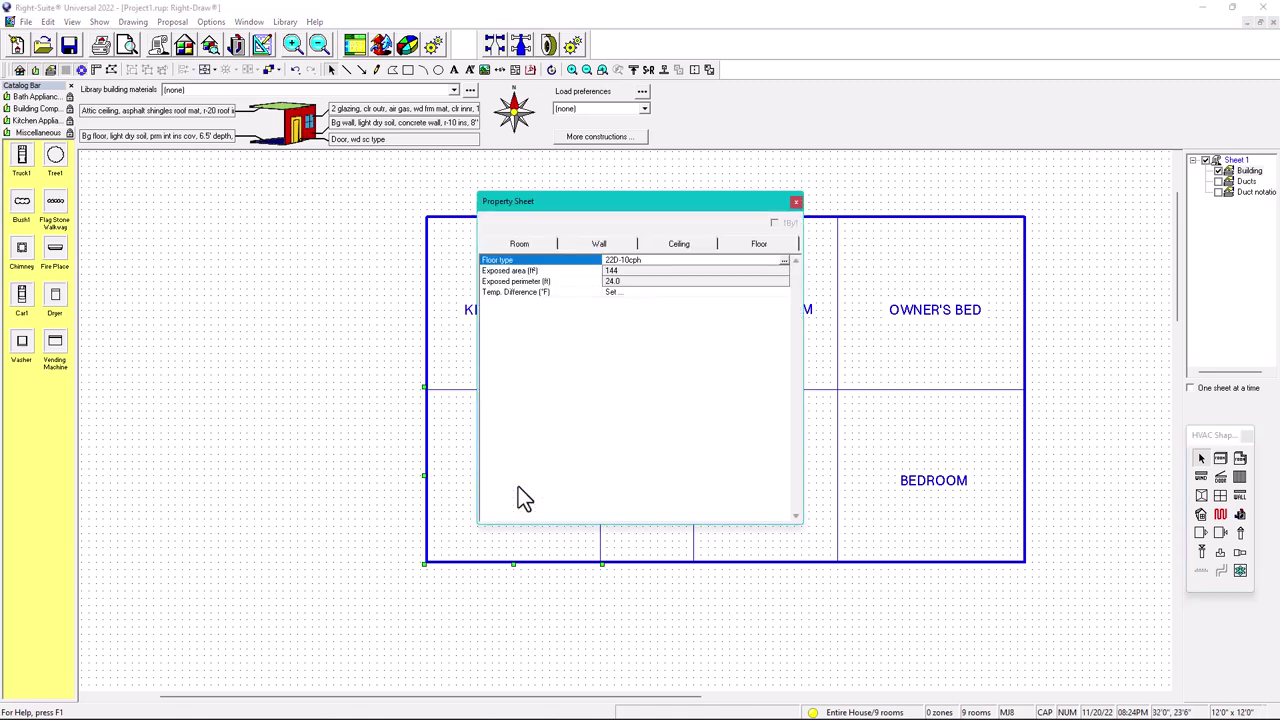
left_click_drag(601, 208, 780, 219)
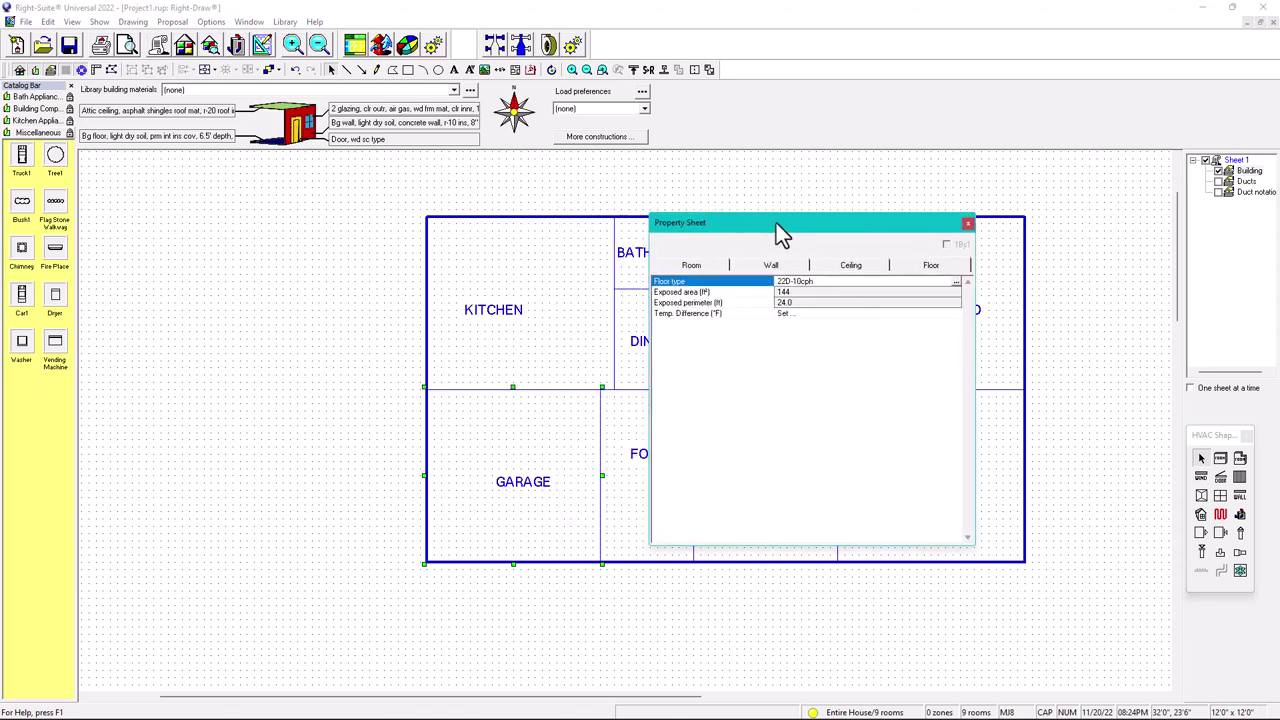
left_click(696, 256)
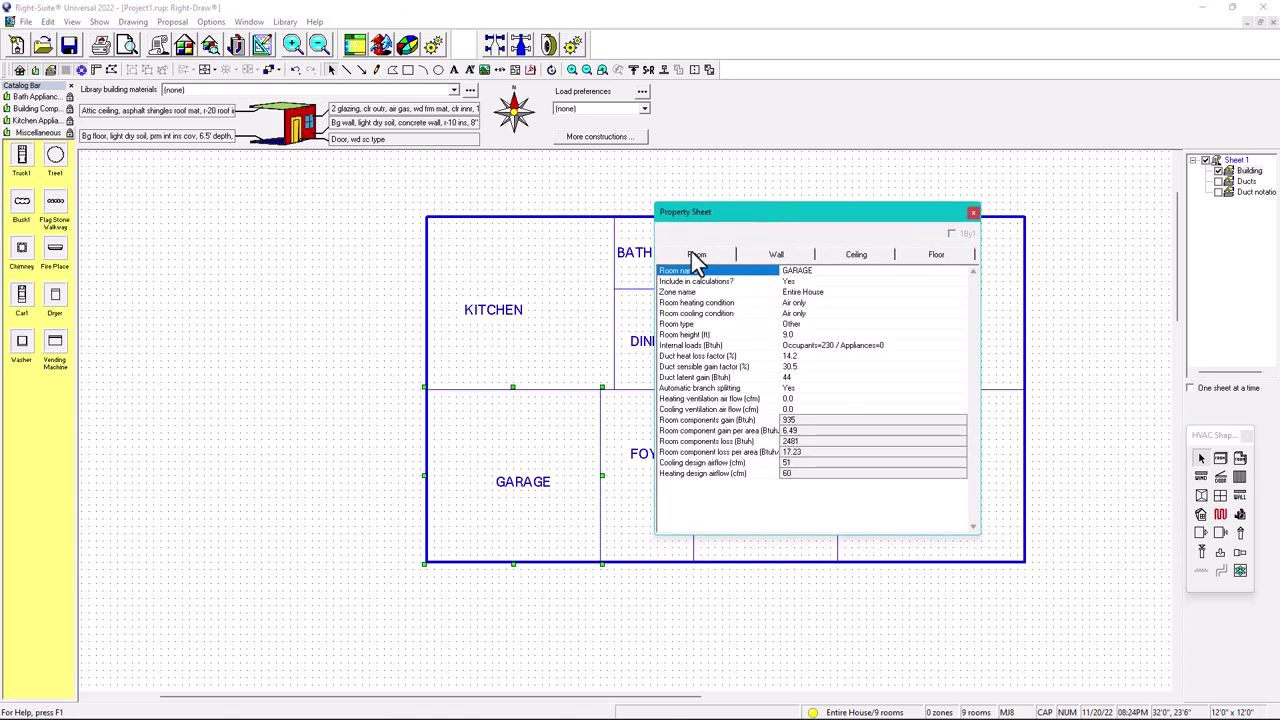
left_click(798, 283)
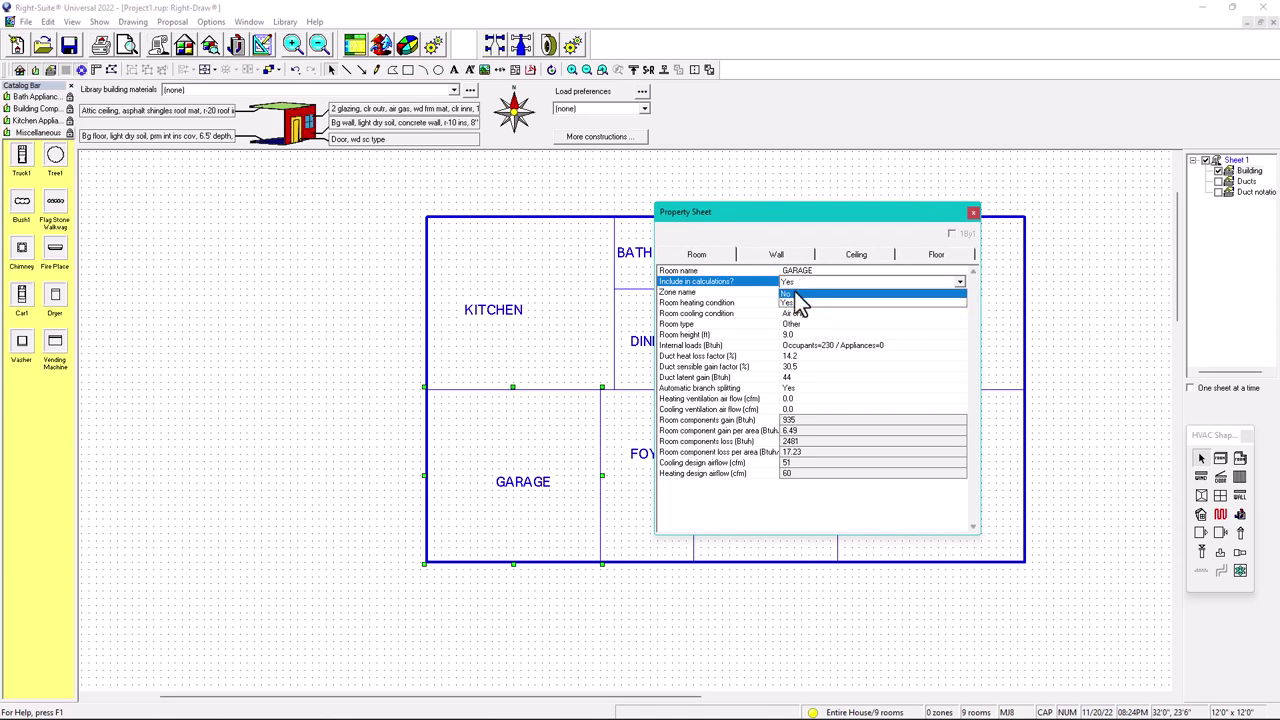
left_click(795, 293)
left_click(816, 304)
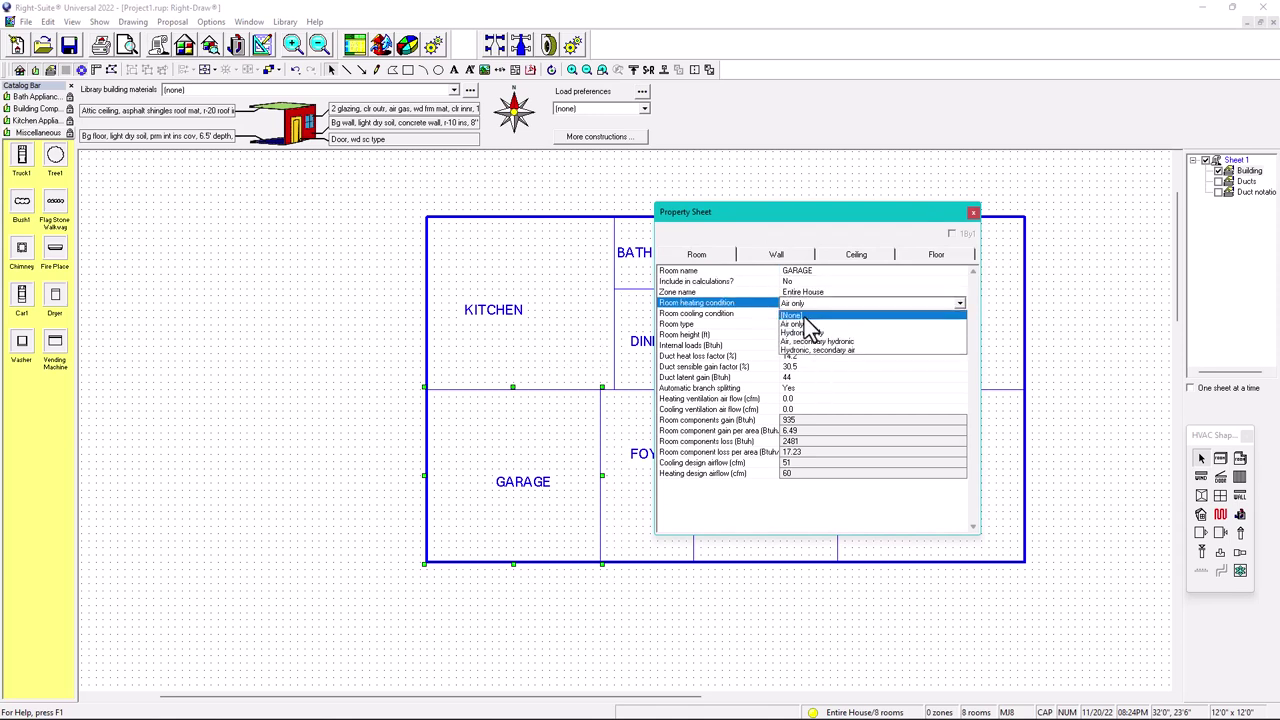
left_click(800, 316)
left_click(806, 314)
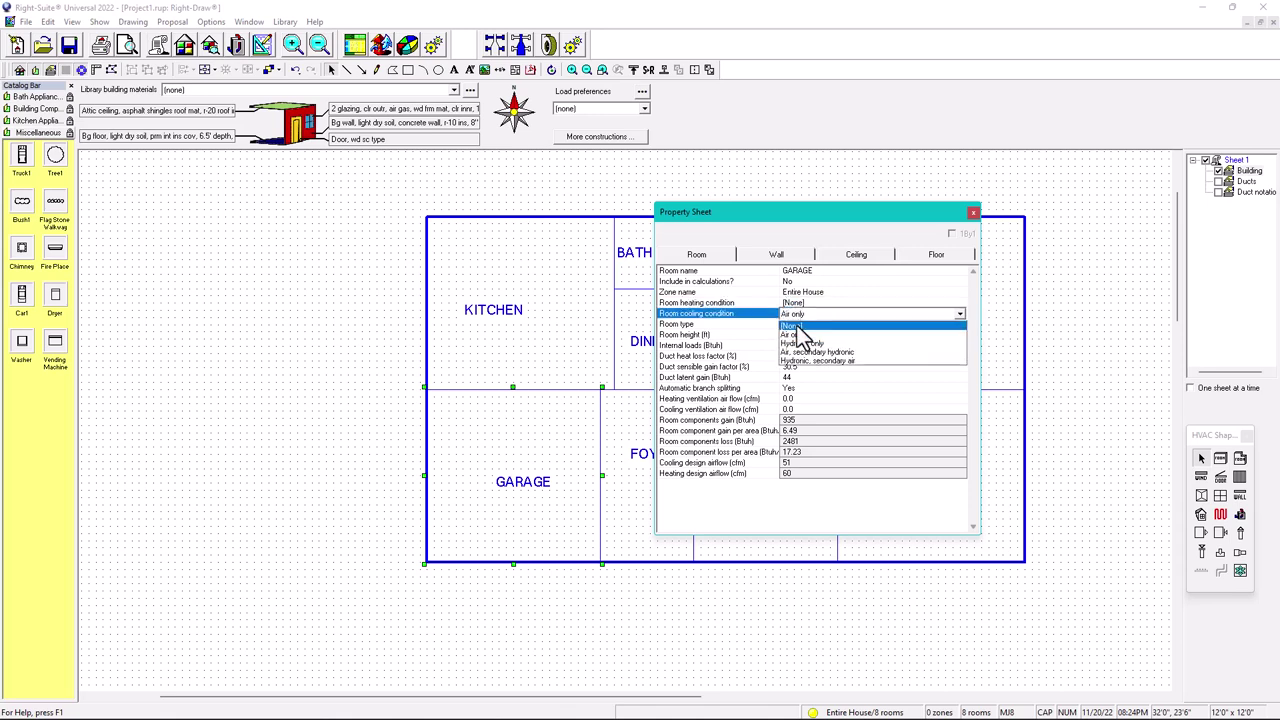
left_click(802, 325)
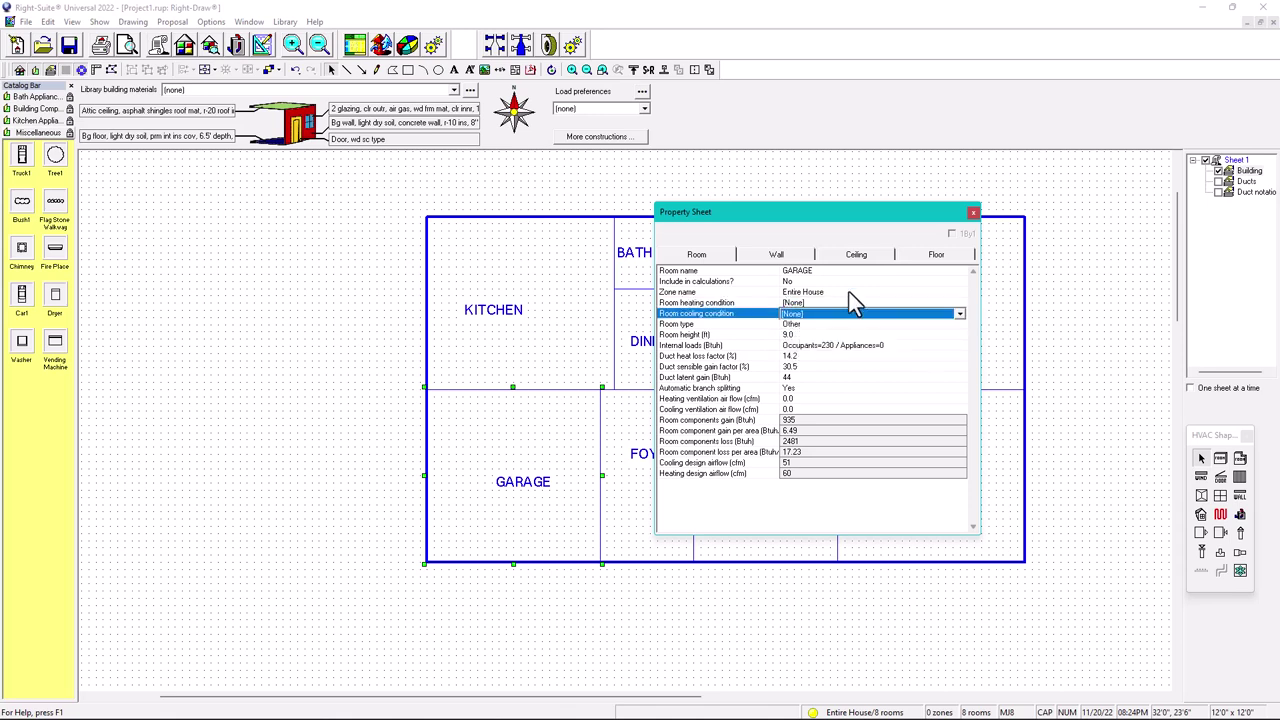
left_click(973, 212)
left_click(300, 462)
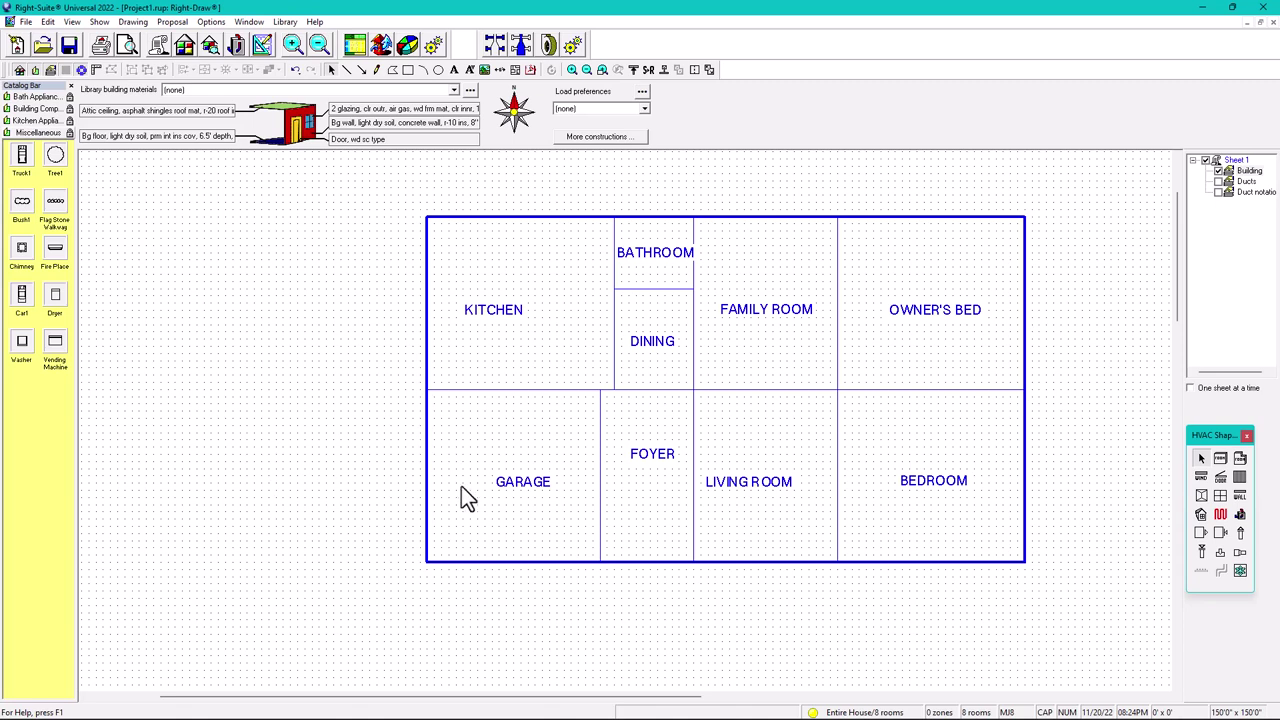
Step: Examine the construction assigned to the garage's Wall 1 type, leaving its settings as they are
left_click(573, 455)
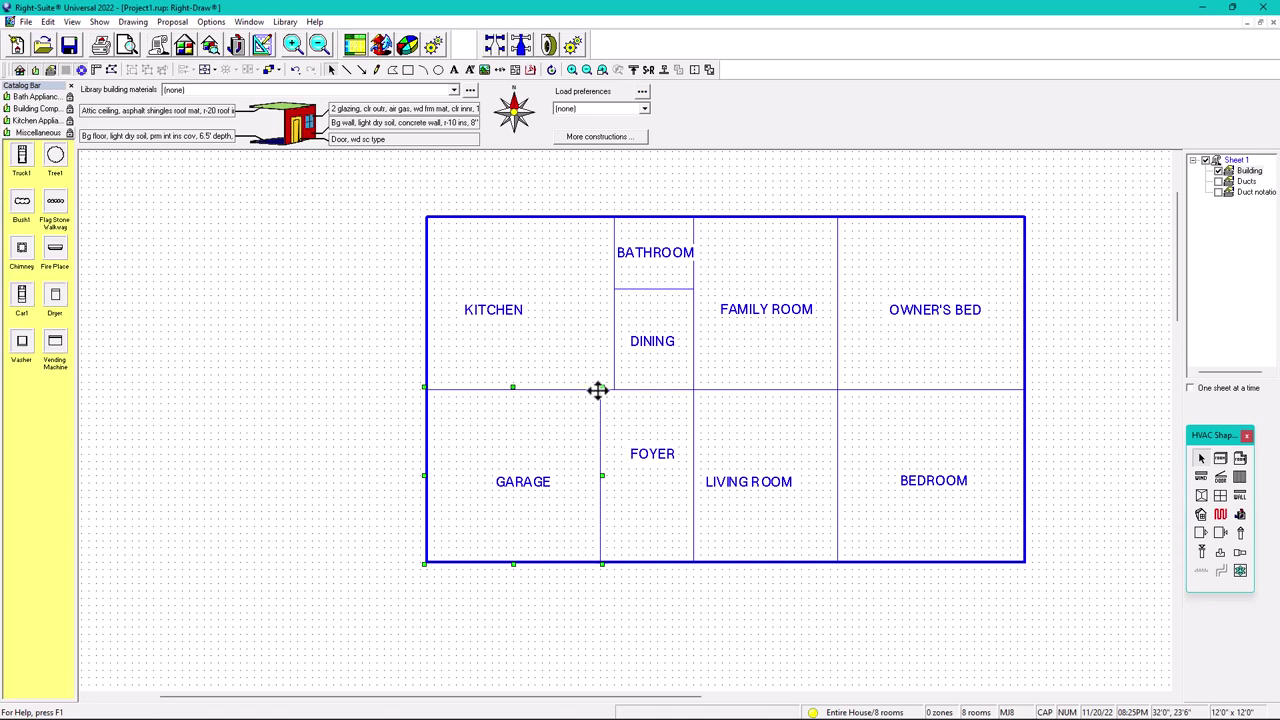
double_click(541, 430)
left_click(605, 248)
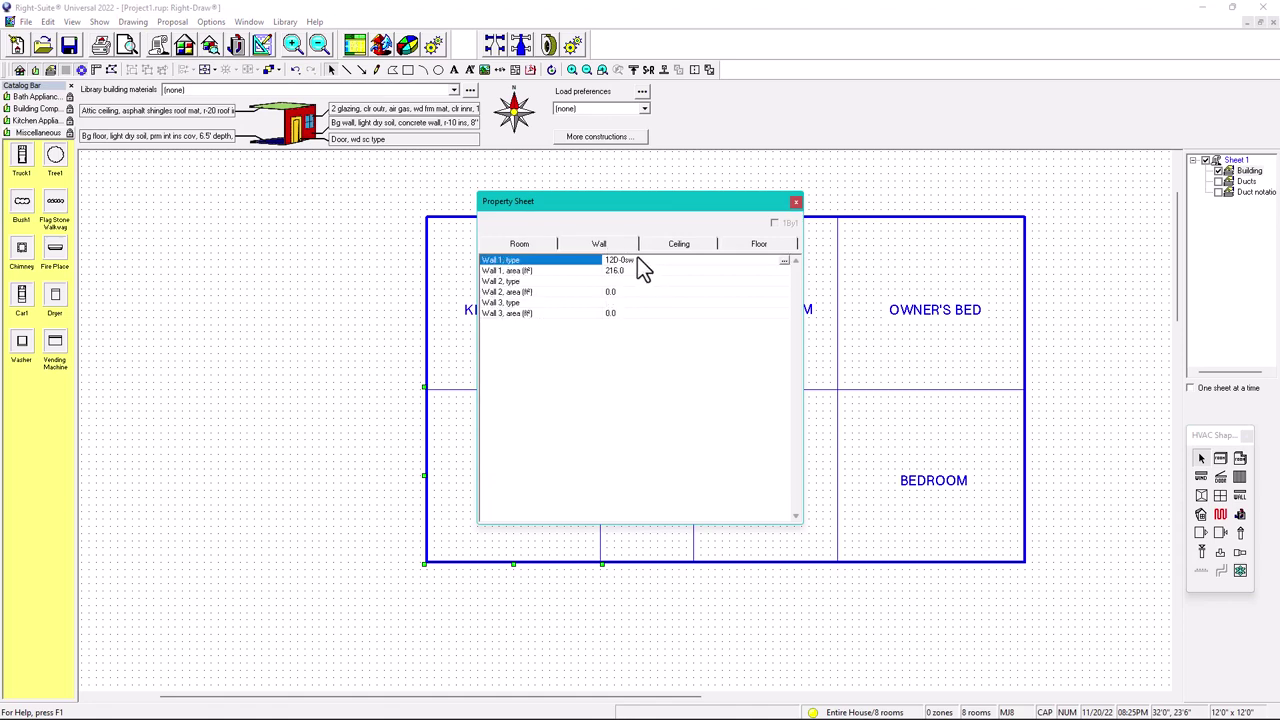
double_click(645, 262)
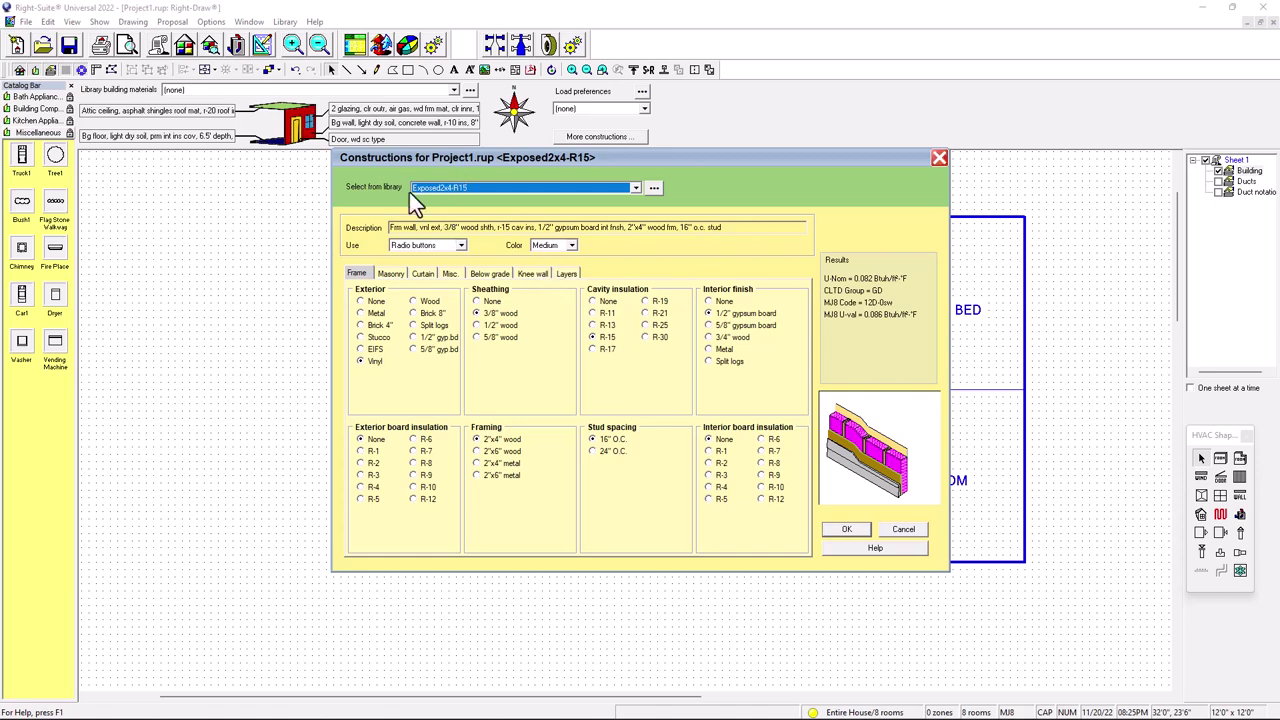
left_click(940, 157)
left_click(795, 202)
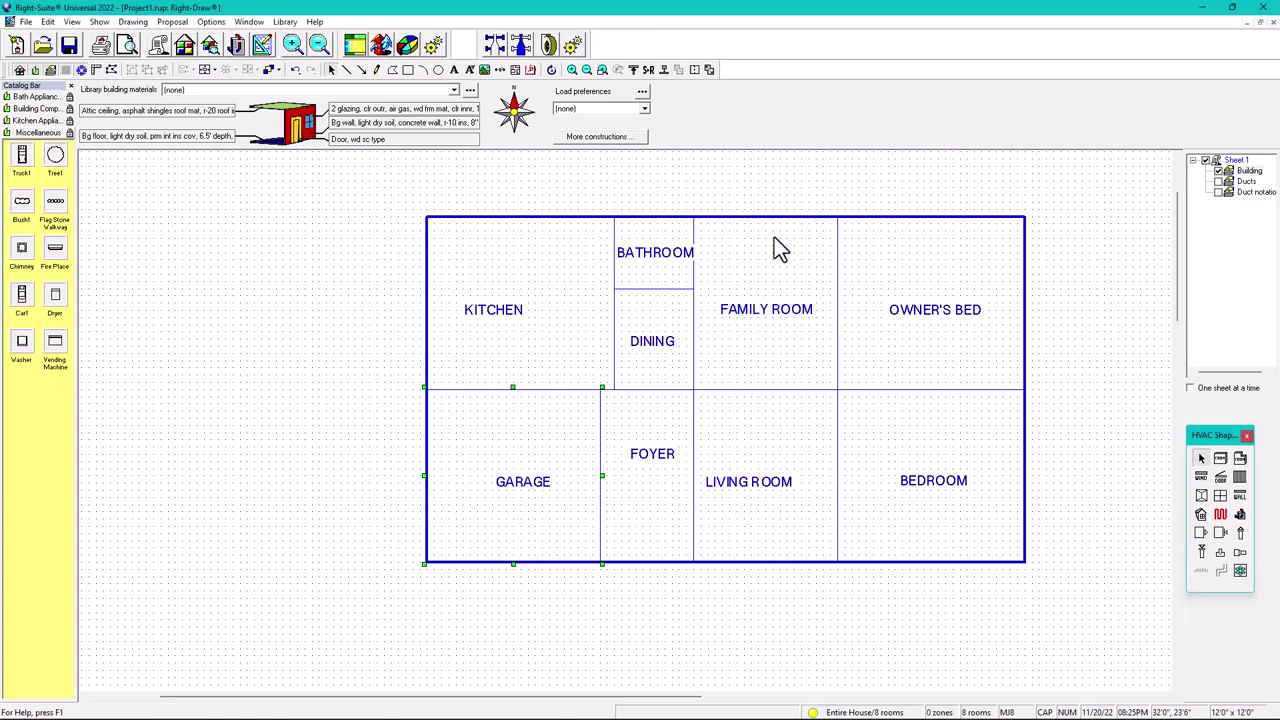
Step: Draw a window about 3'5" long on the bedroom's east exterior wall
scroll(257, 500, "down", 2)
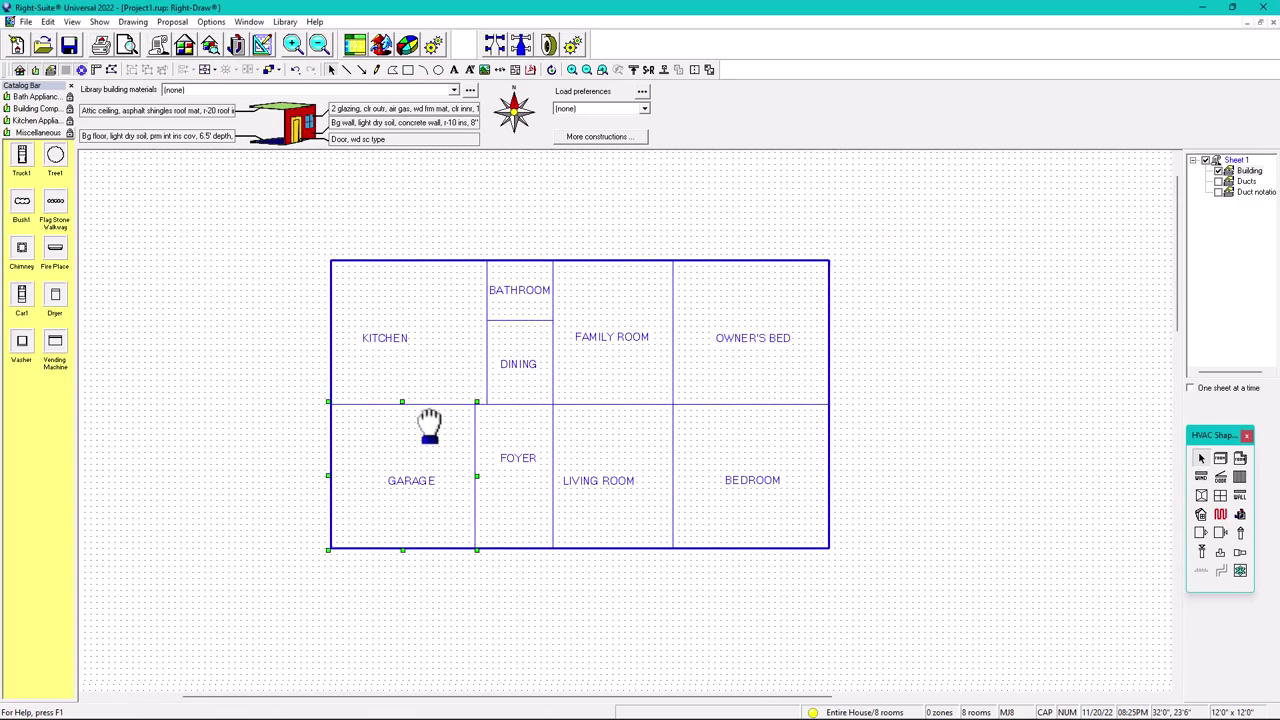
scroll(429, 429, "up", 1)
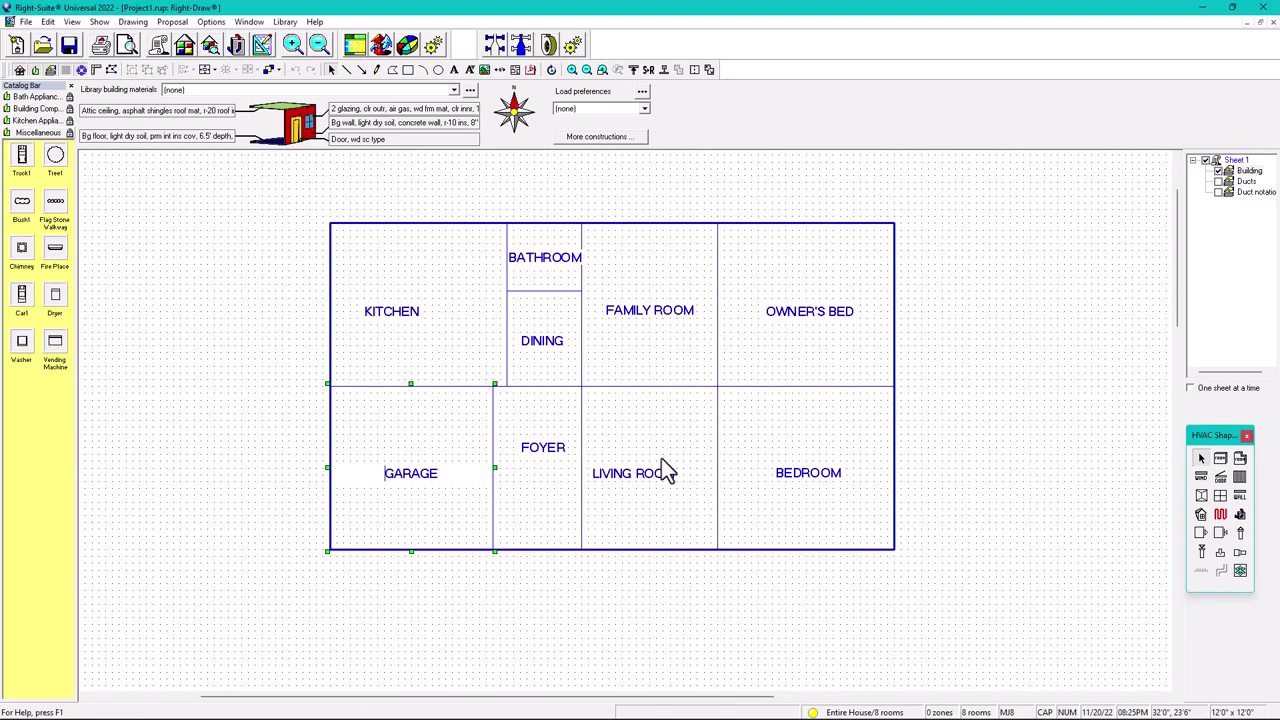
left_click(910, 497)
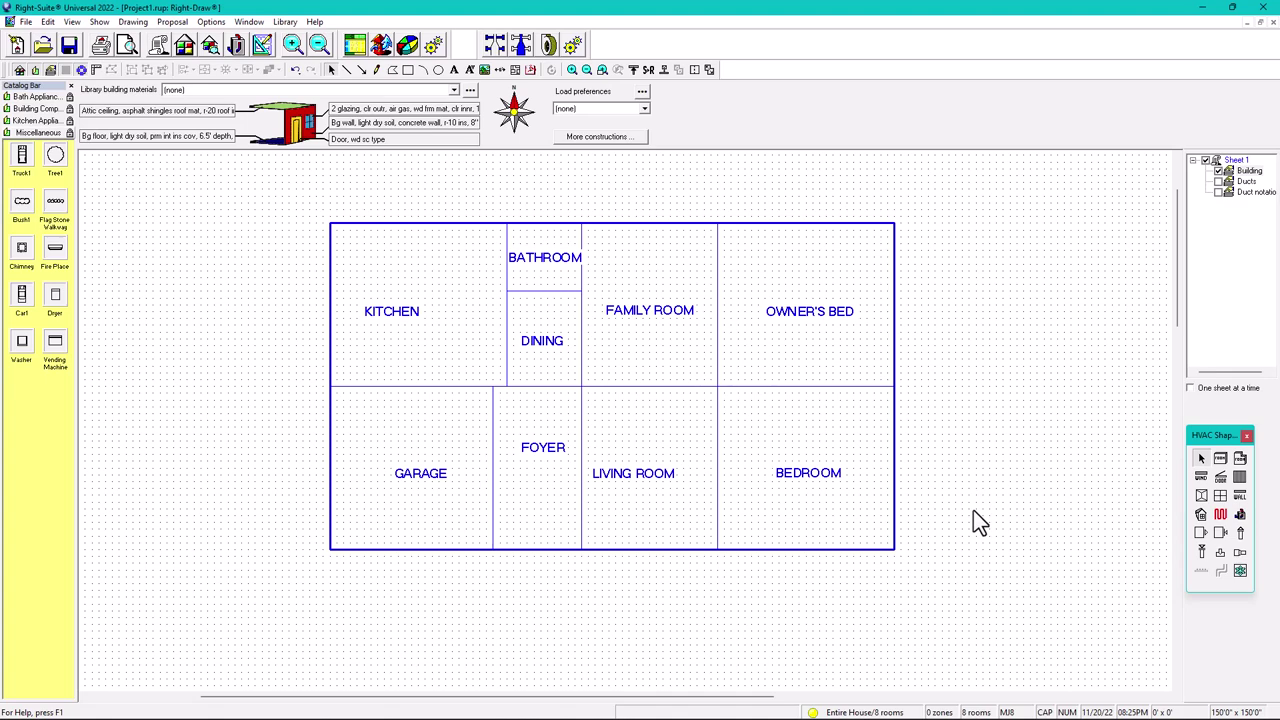
left_click(1201, 477)
left_click(893, 450)
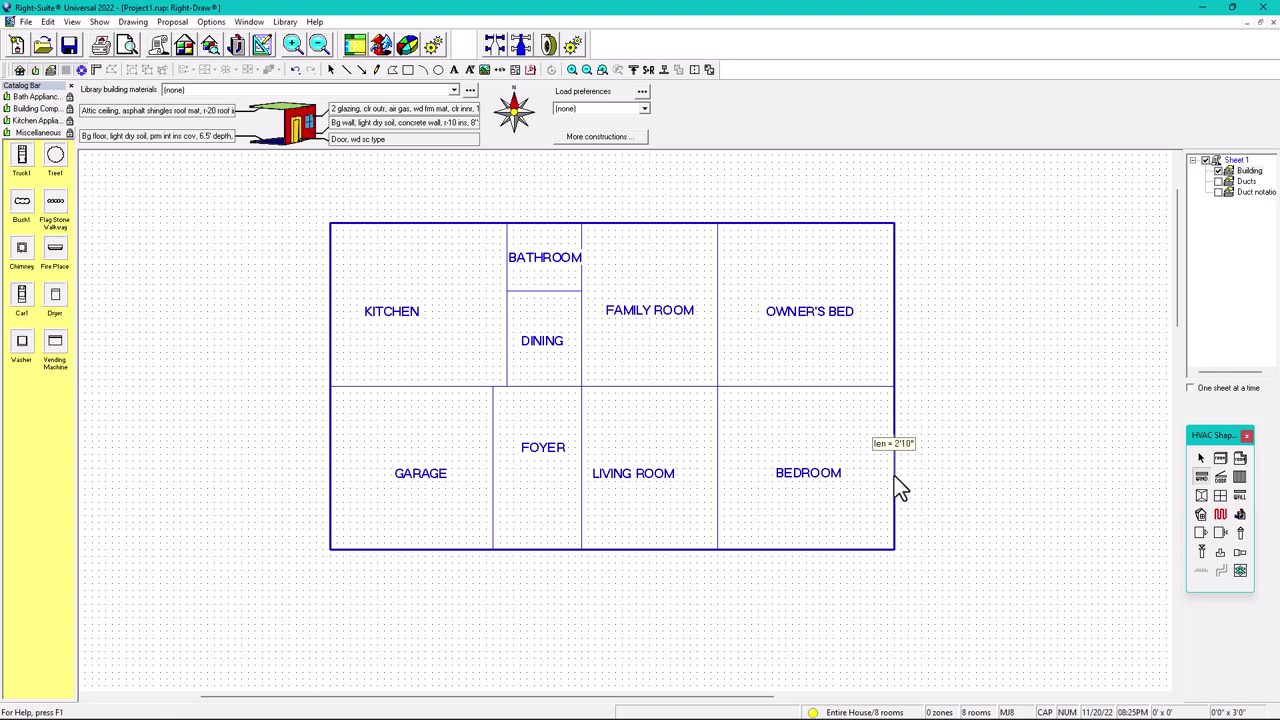
double_click(895, 479)
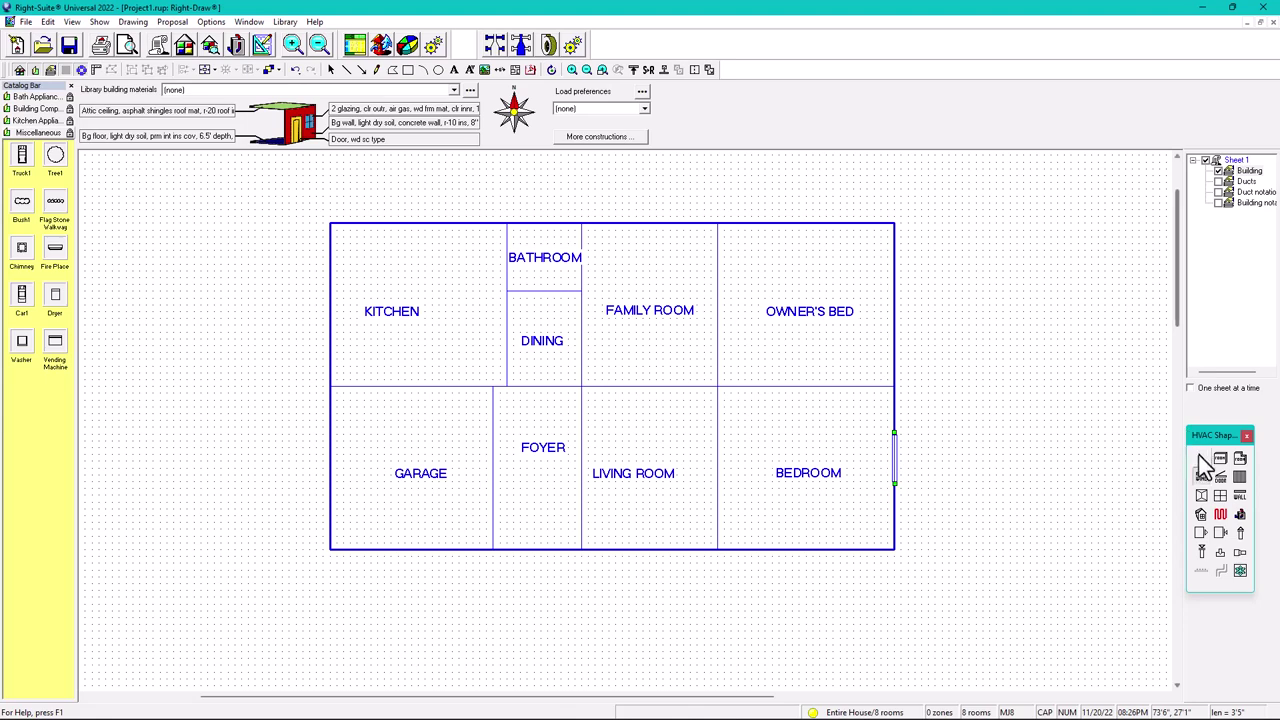
Step: Set the width of the bedroom's east window to 3 ft
left_click(1201, 458)
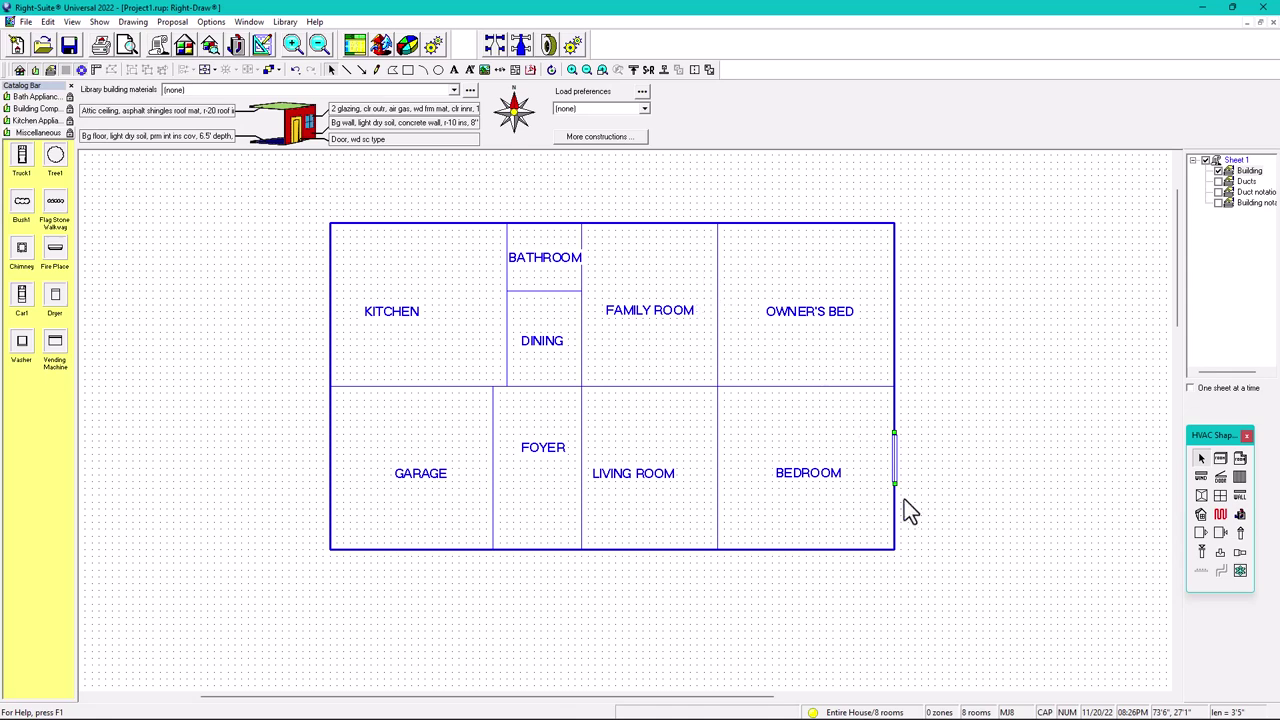
double_click(896, 462)
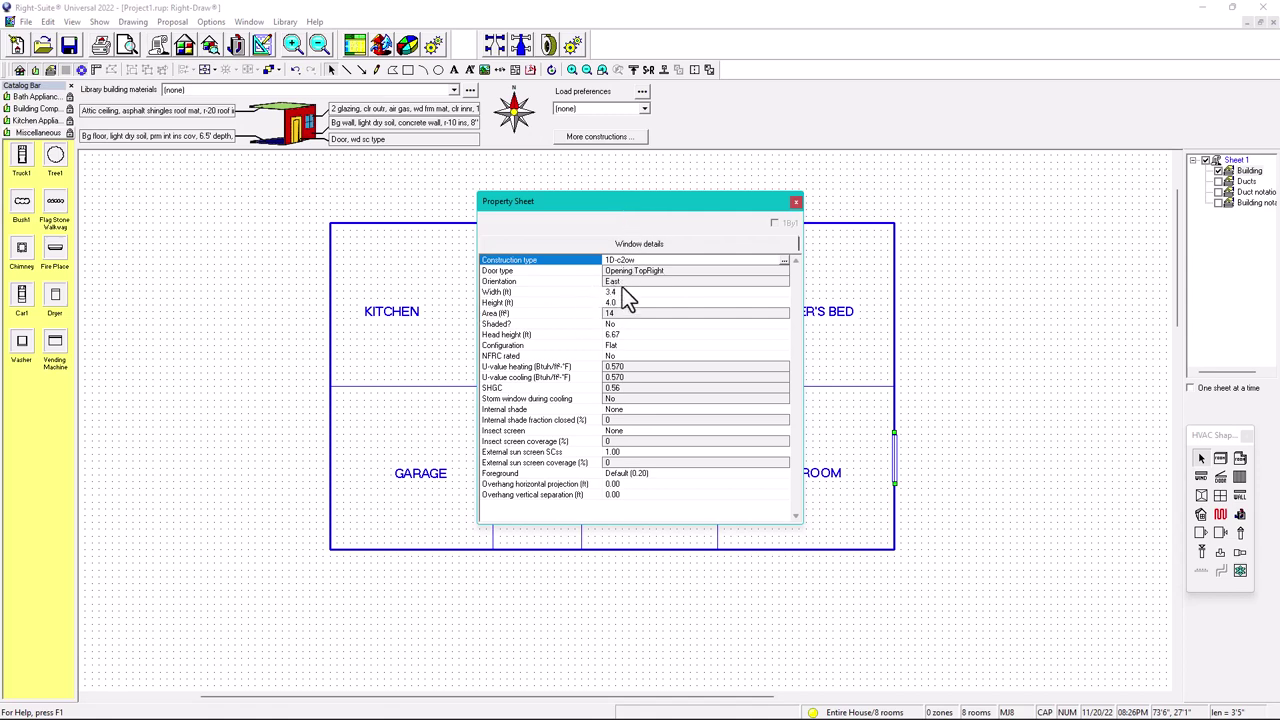
left_click(625, 292)
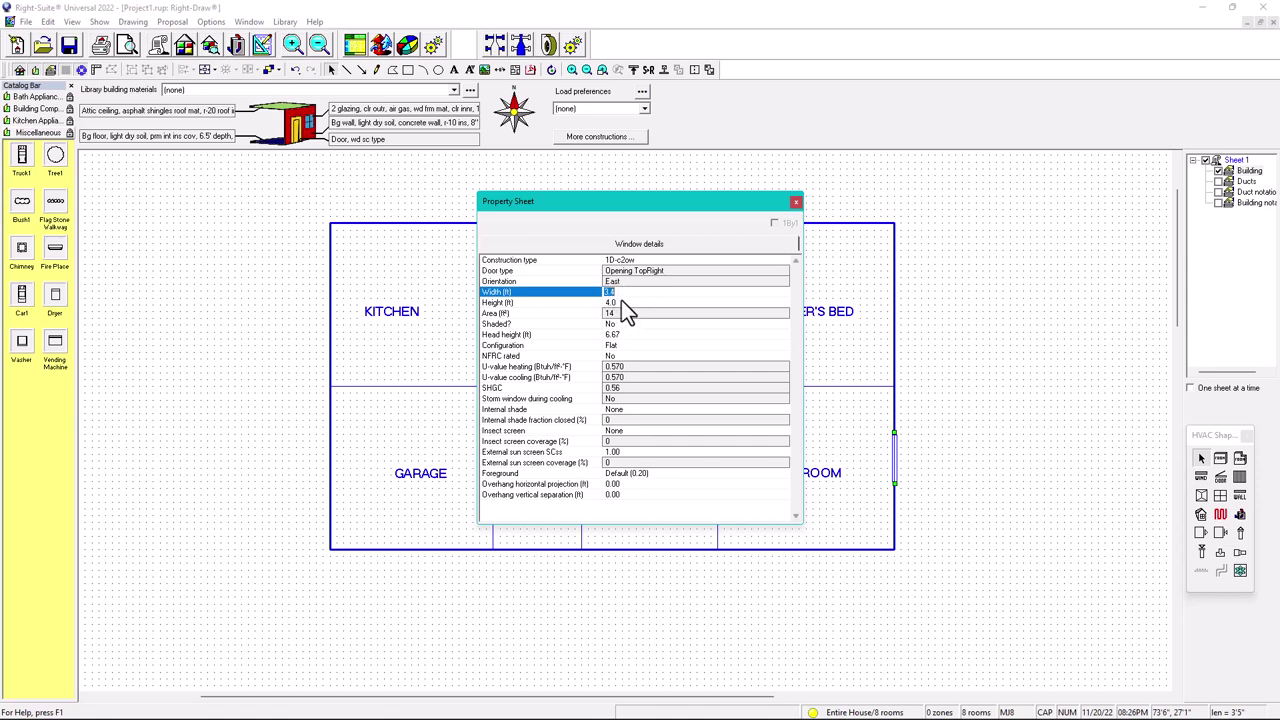
type("3")
left_click(631, 303)
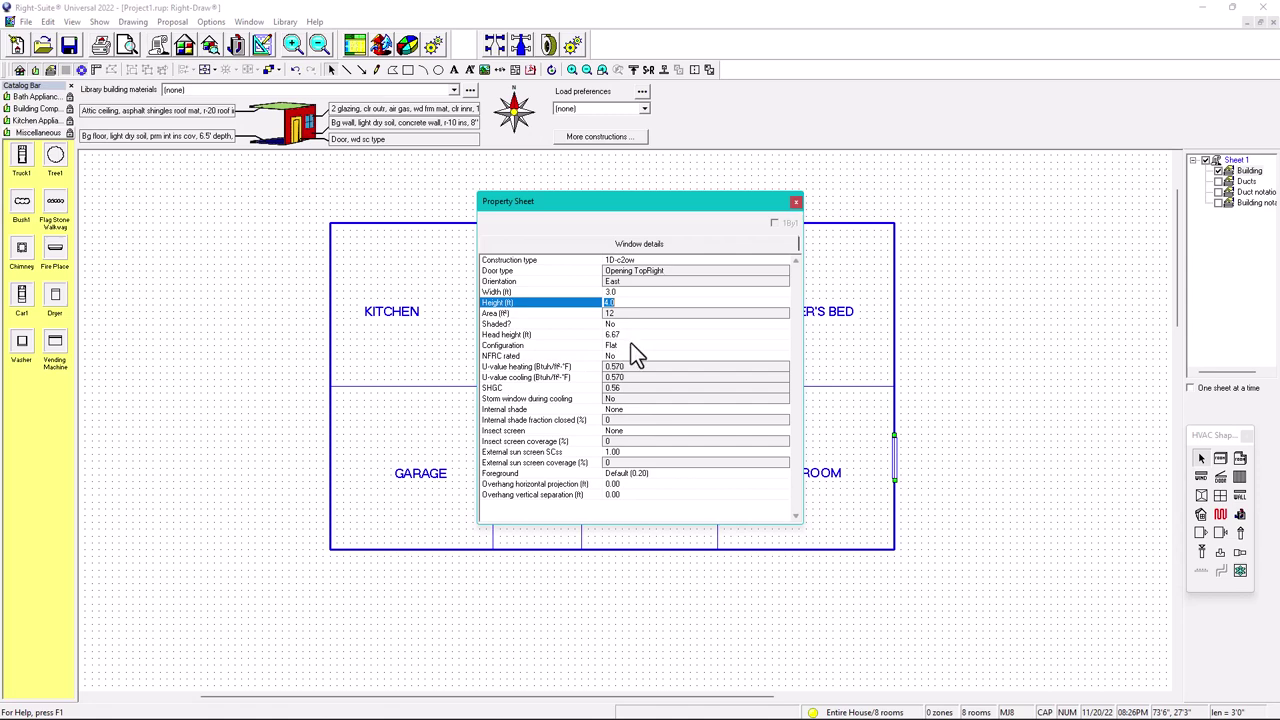
Step: Mark the bedroom window as NFRC rated, keeping the Flat configuration and the Default (0.20) foreground
left_click(614, 347)
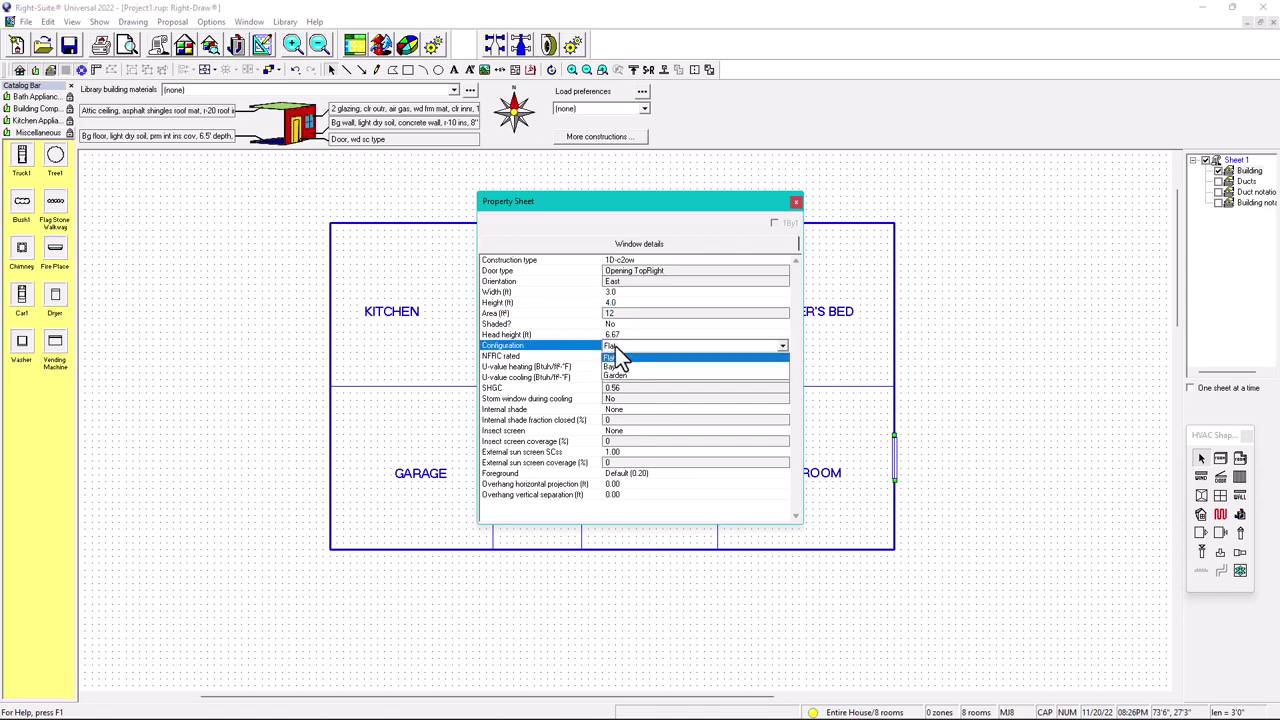
left_click(620, 355)
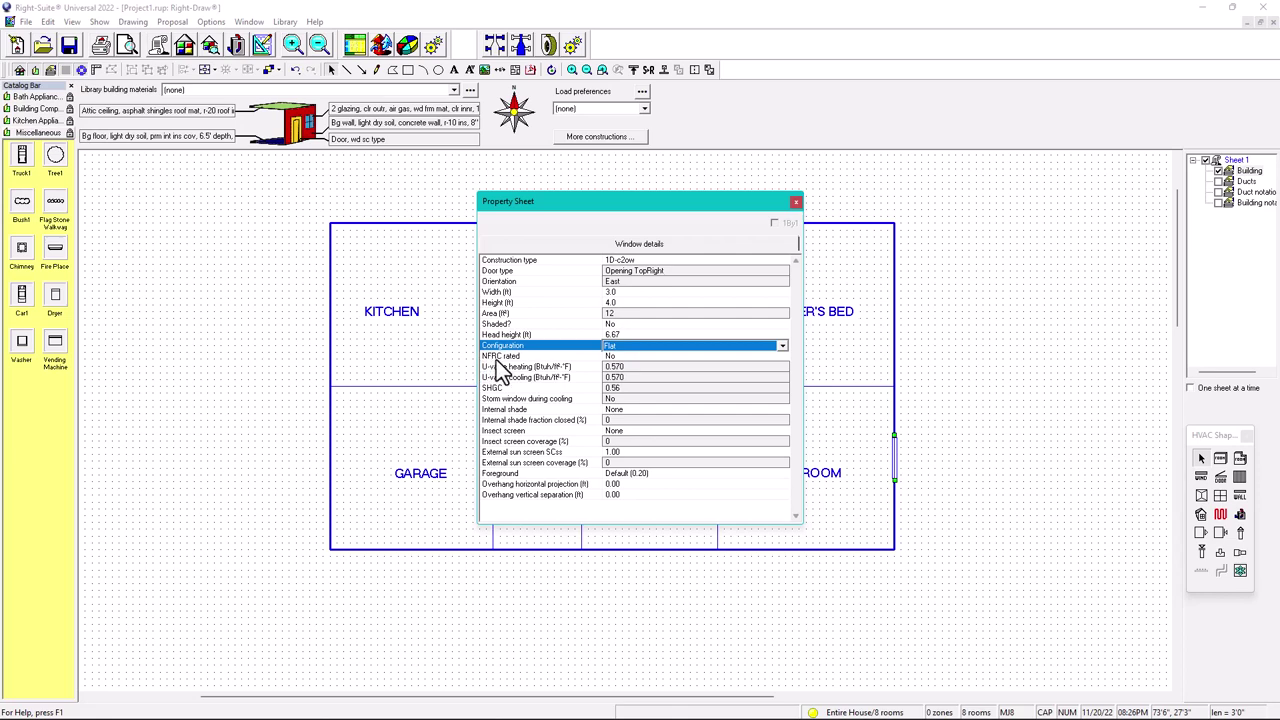
left_click(619, 357)
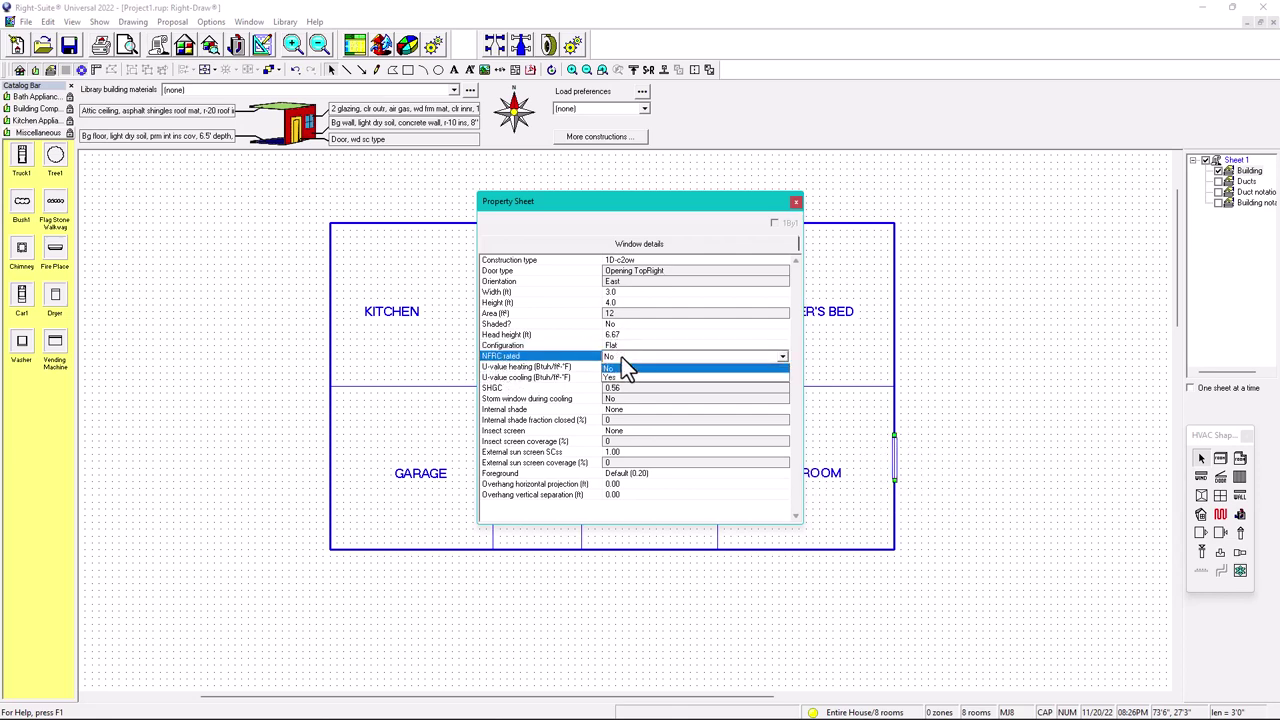
left_click(619, 372)
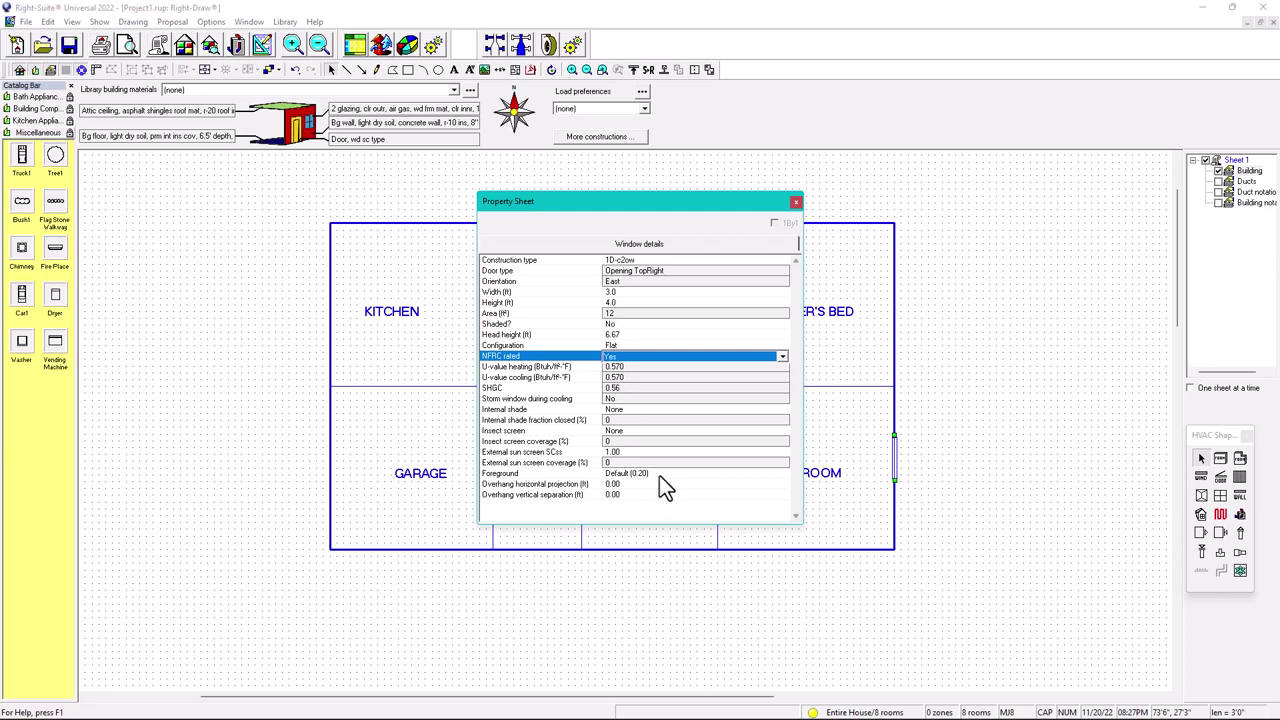
left_click(659, 475)
left_click(659, 474)
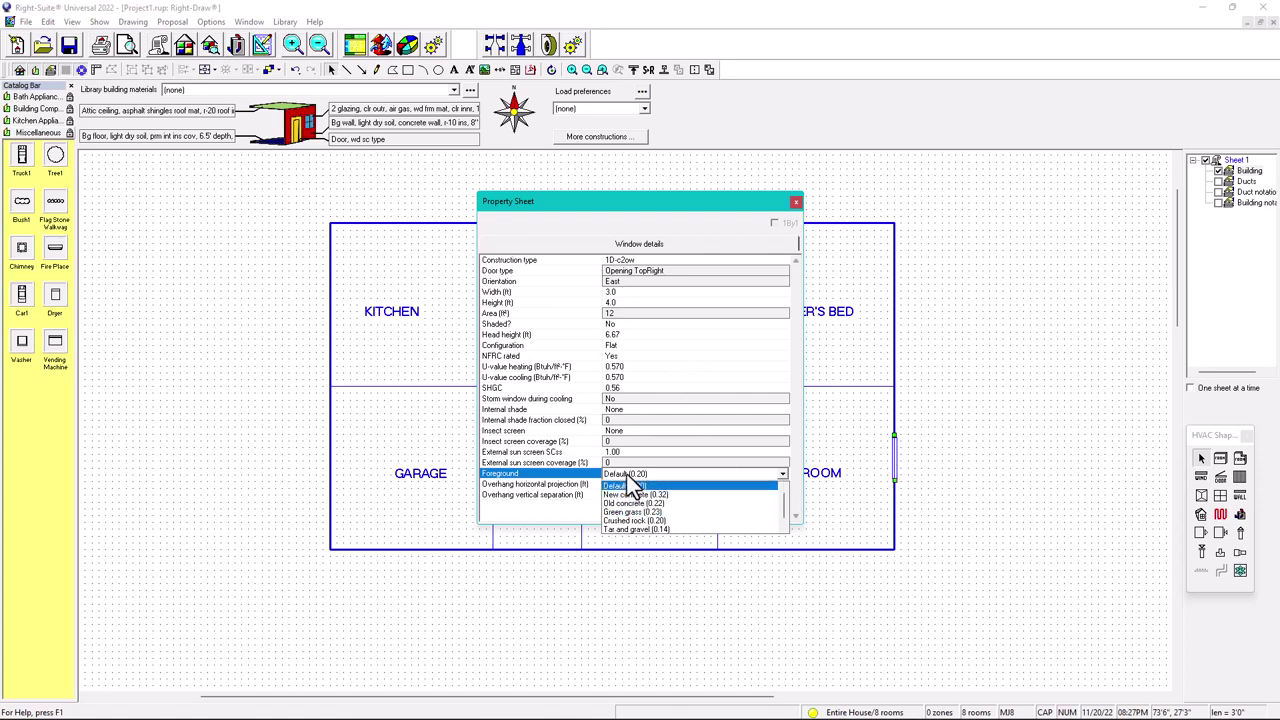
left_click(630, 485)
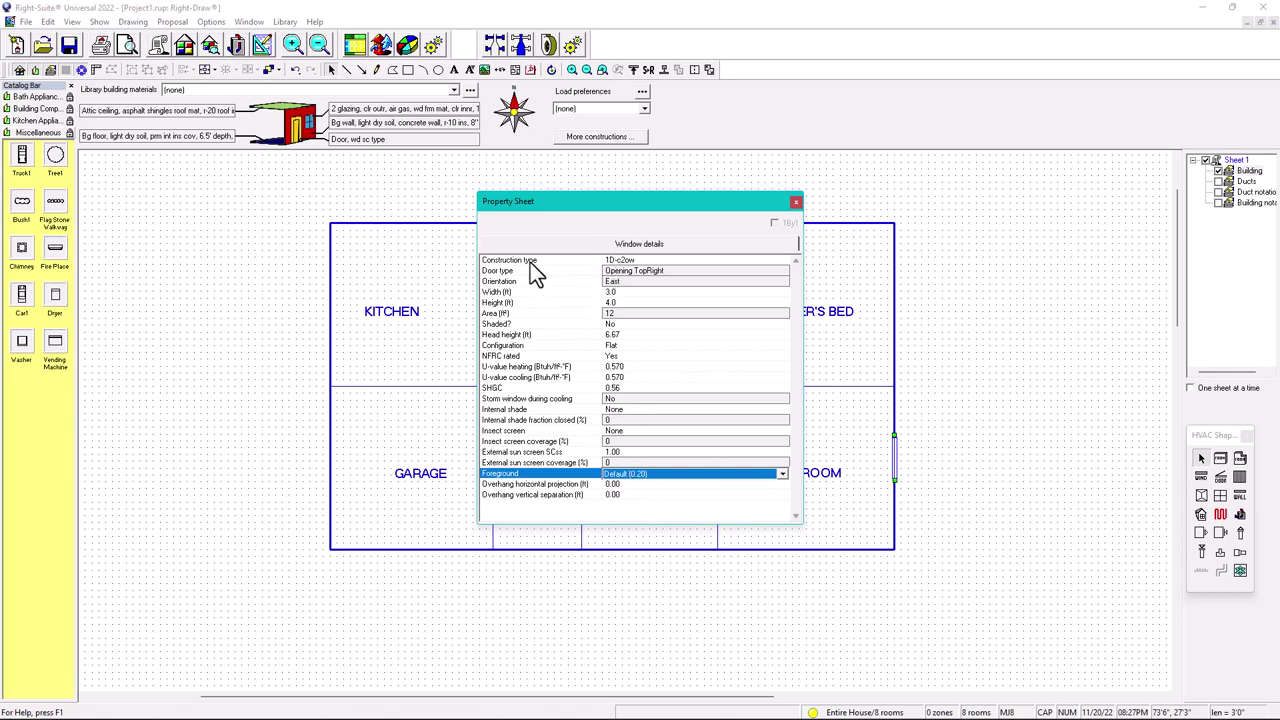
Step: Create a new construction named LOWESINGLE in the window construction library, starting from the bedroom window's construction type
left_click(620, 260)
double_click(621, 260)
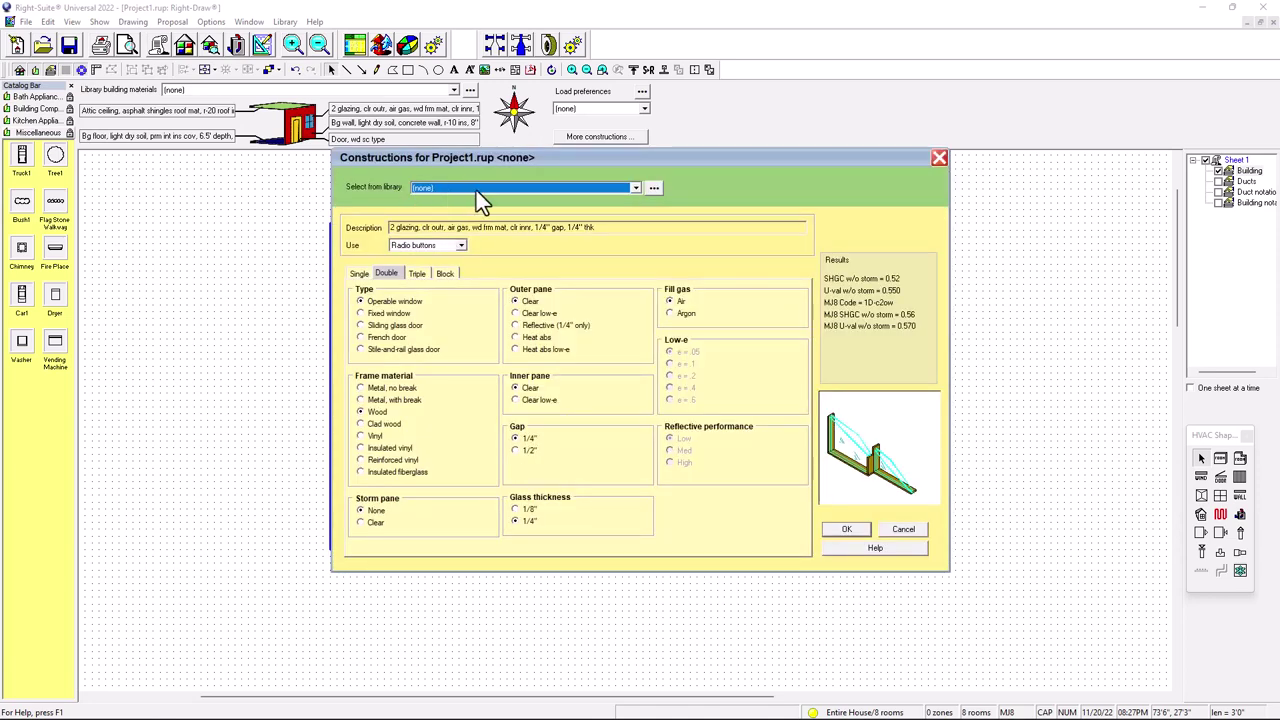
left_click(655, 189)
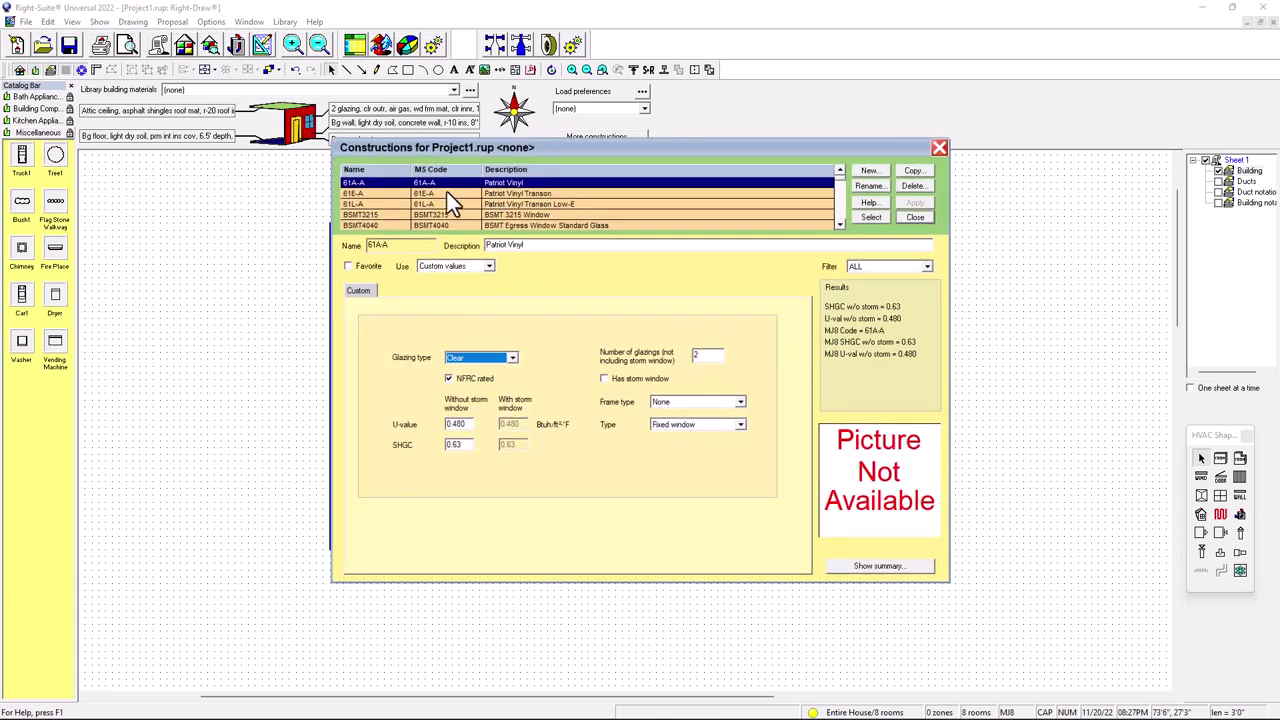
left_click(870, 171)
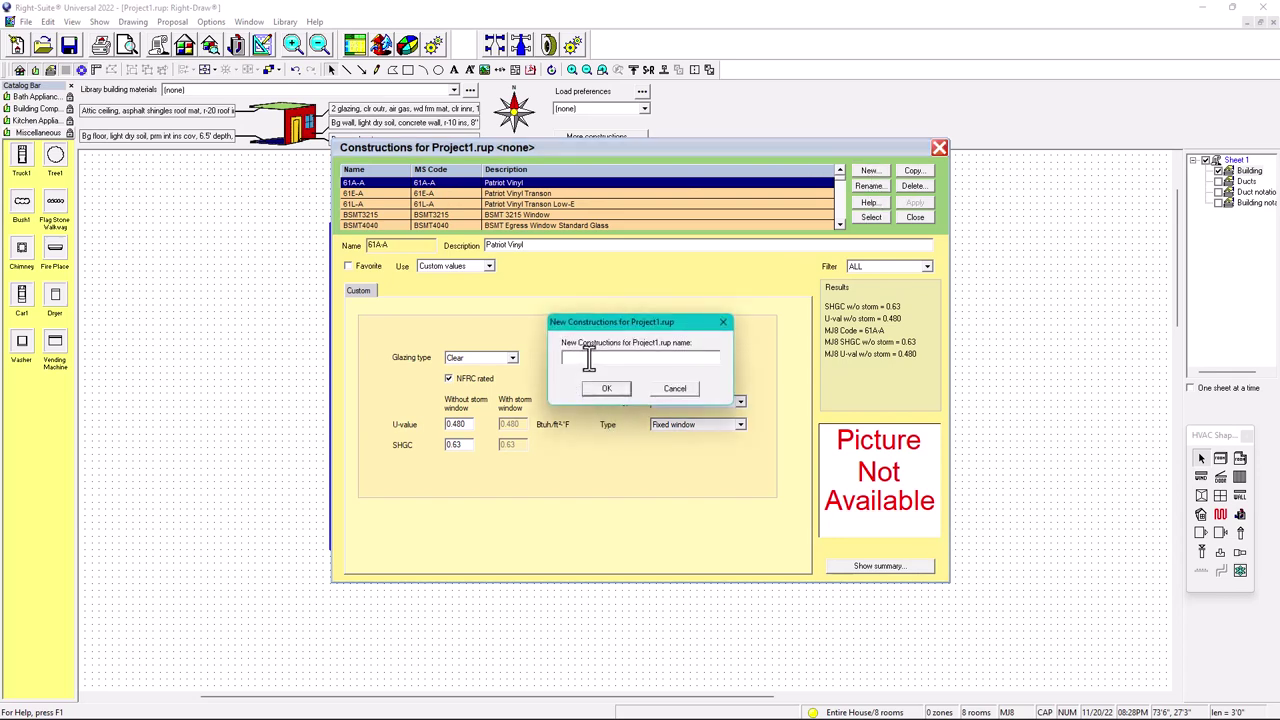
type("low")
key("BackSpace")
key("BackSpace")
key("BackSpace")
type("LOWE")
type("SINGLE")
left_click(605, 390)
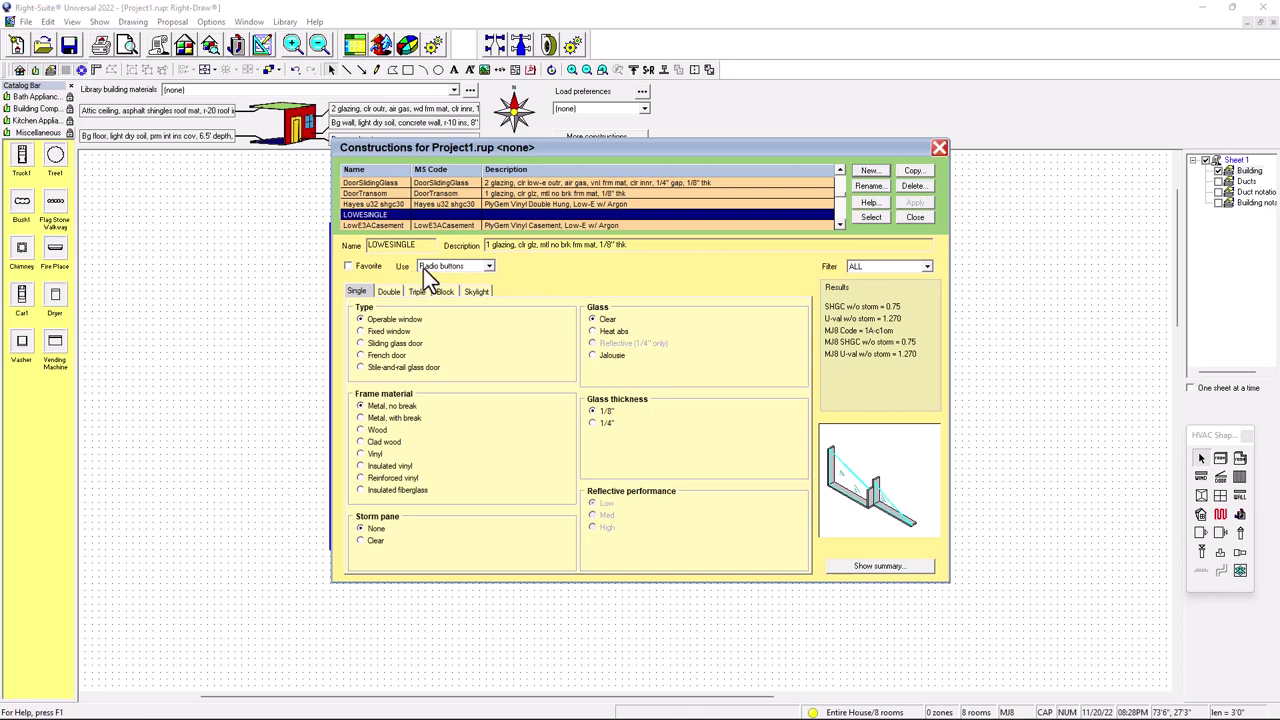
Step: Examine the custom-value and predefined construction options for LOWESINGLE, covering single, double, triple, block and skylight glazing
left_click(490, 267)
left_click(448, 285)
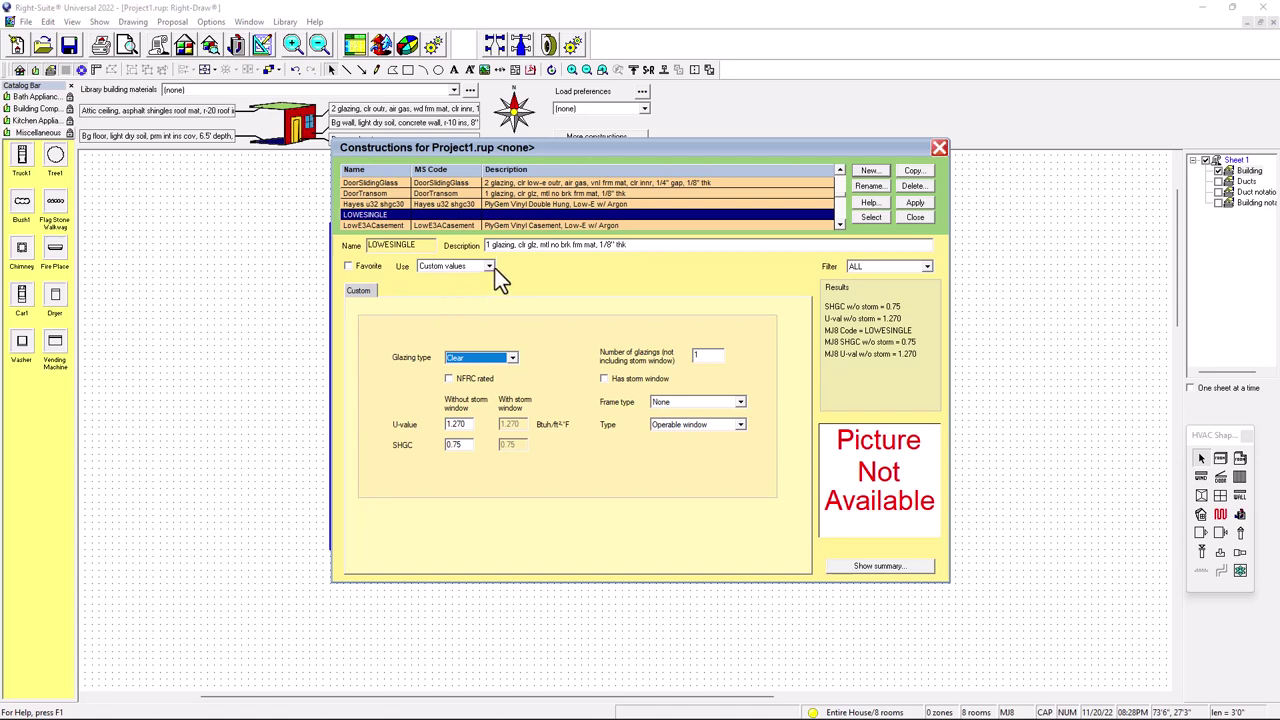
left_click(490, 266)
left_click(435, 276)
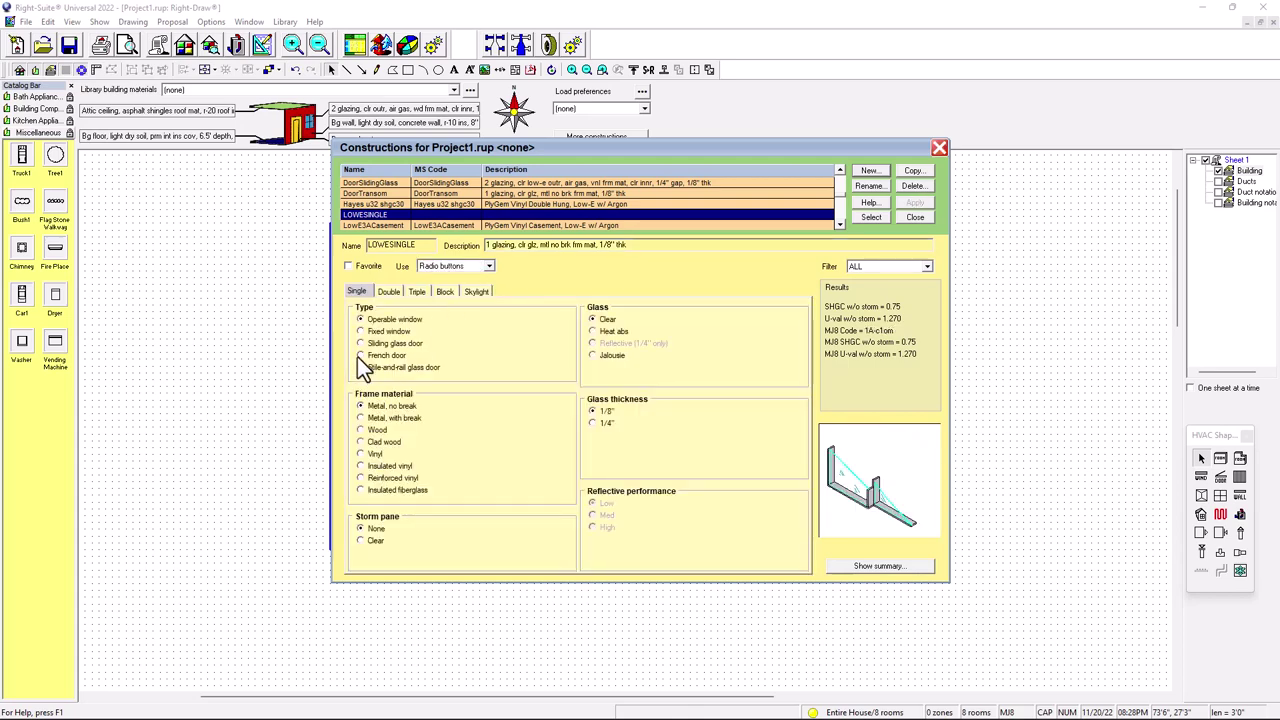
left_click(389, 291)
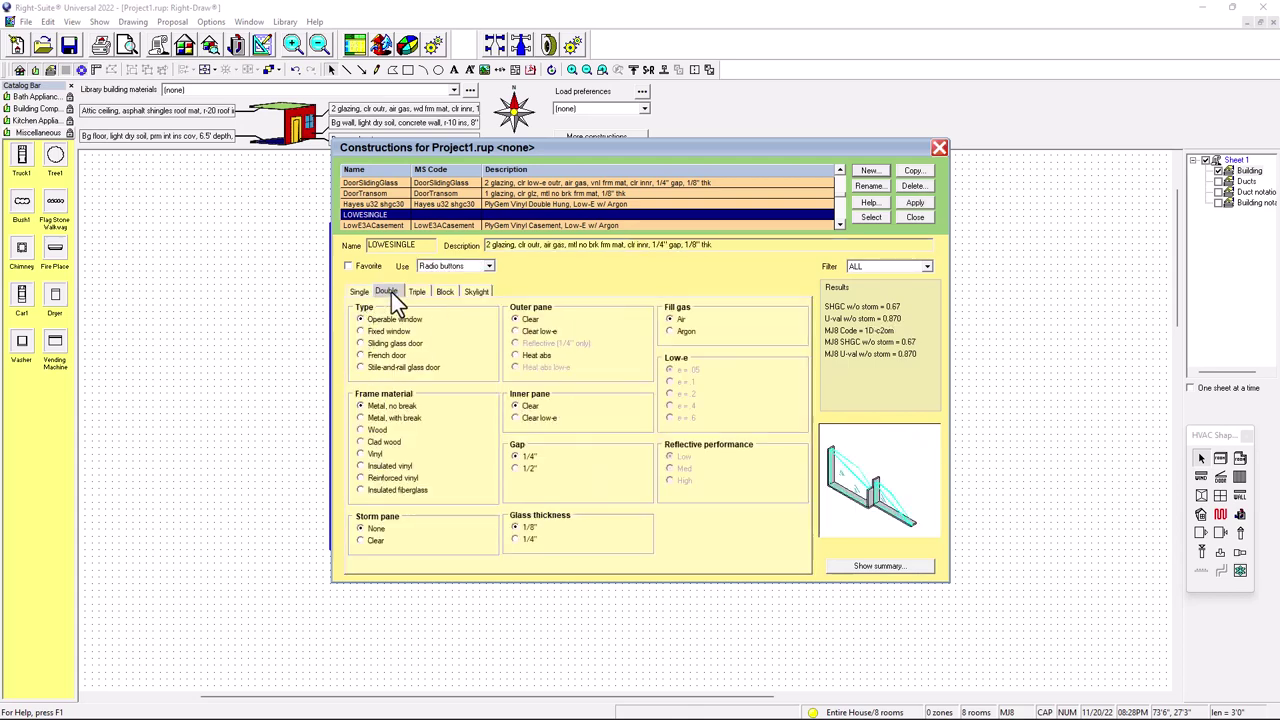
left_click(420, 290)
left_click(352, 290)
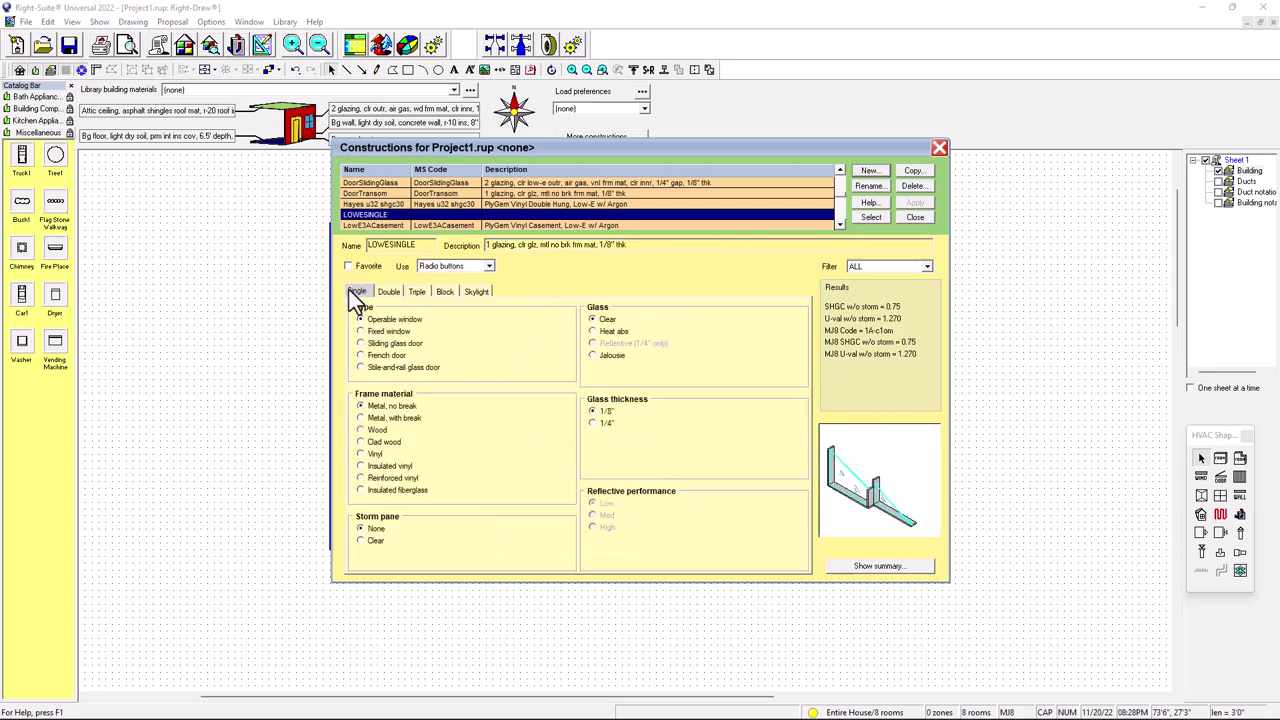
left_click(392, 290)
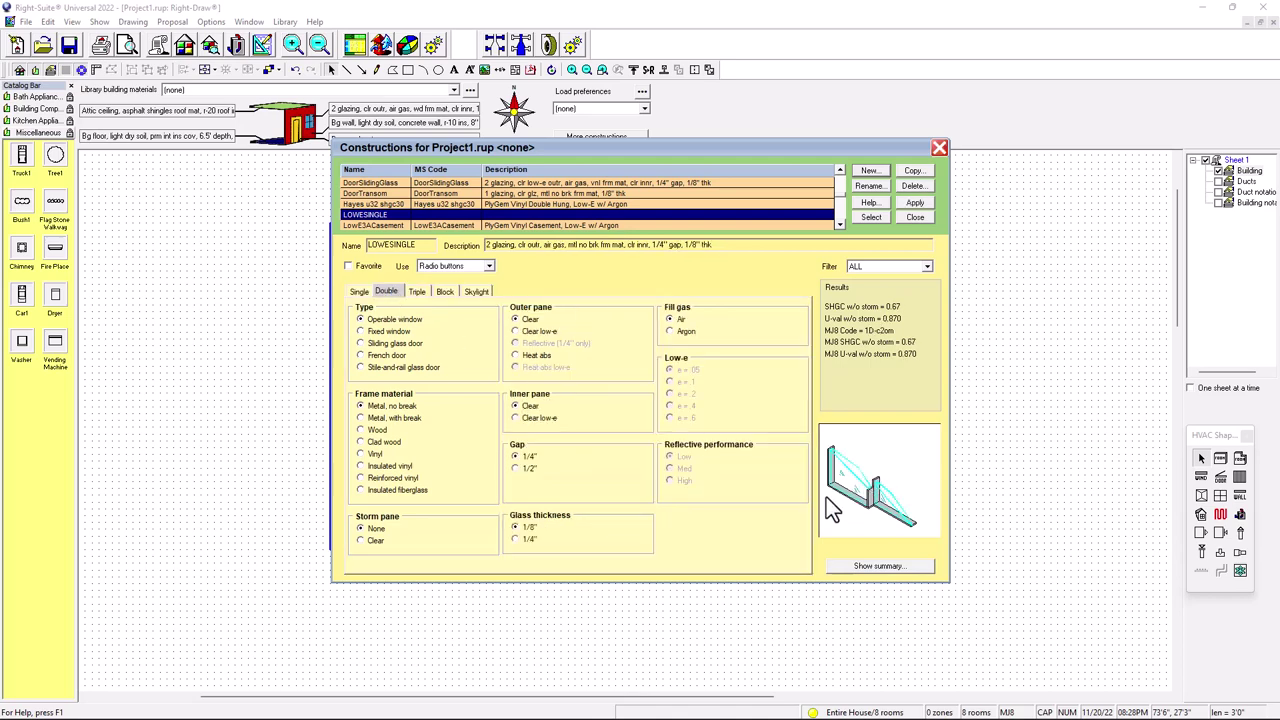
left_click(421, 289)
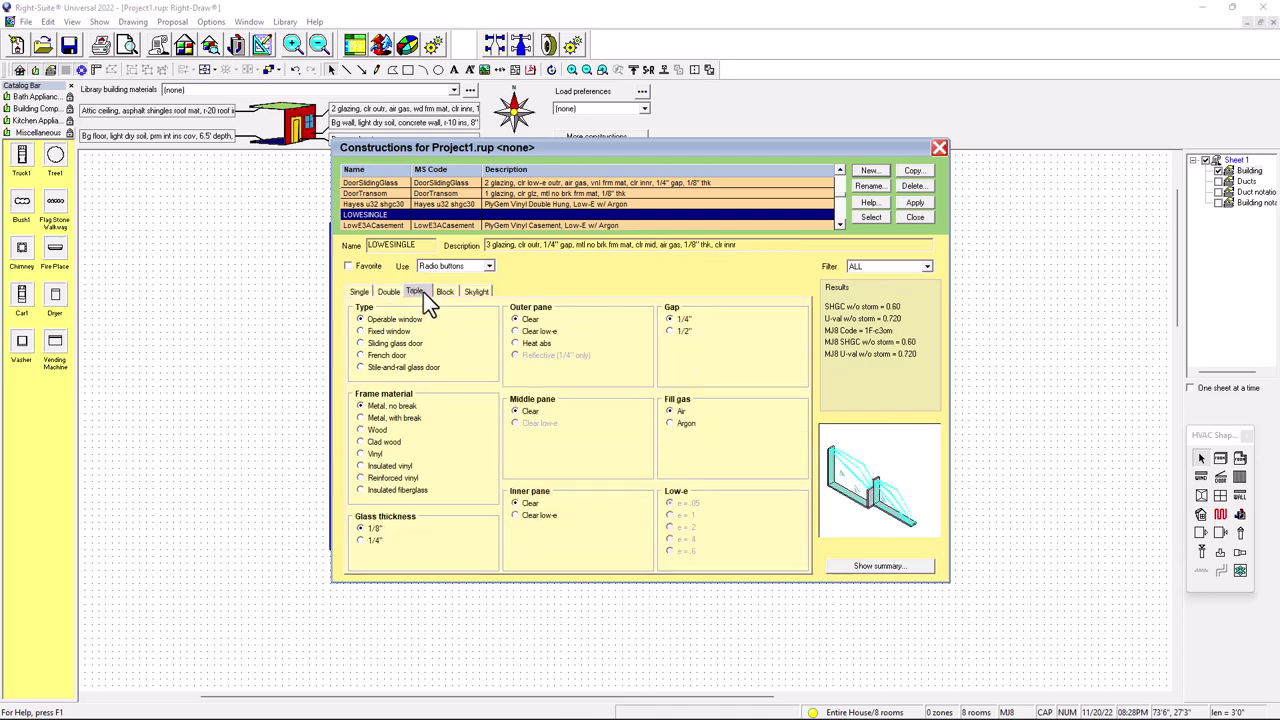
left_click(442, 291)
left_click(476, 291)
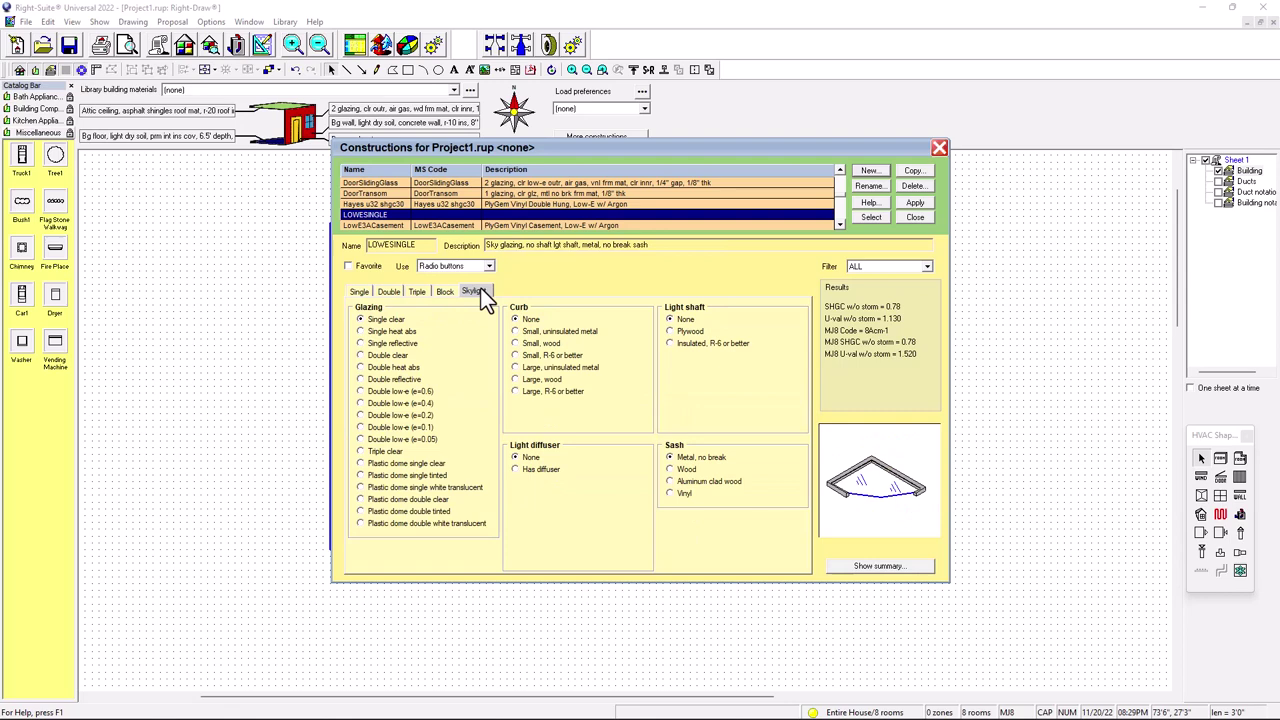
left_click(360, 291)
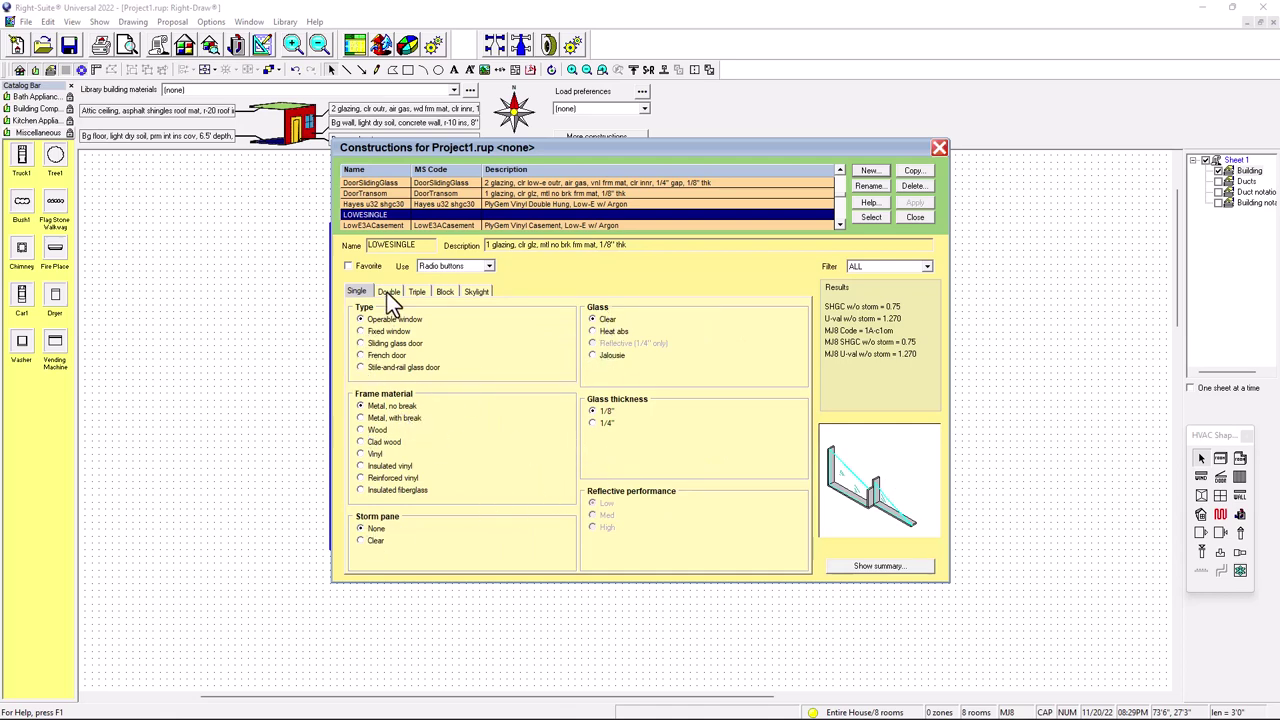
Step: Switch LOWESINGLE to custom values with a U-value of 0.3 and an SHGC of 0.2
left_click(488, 267)
left_click(449, 287)
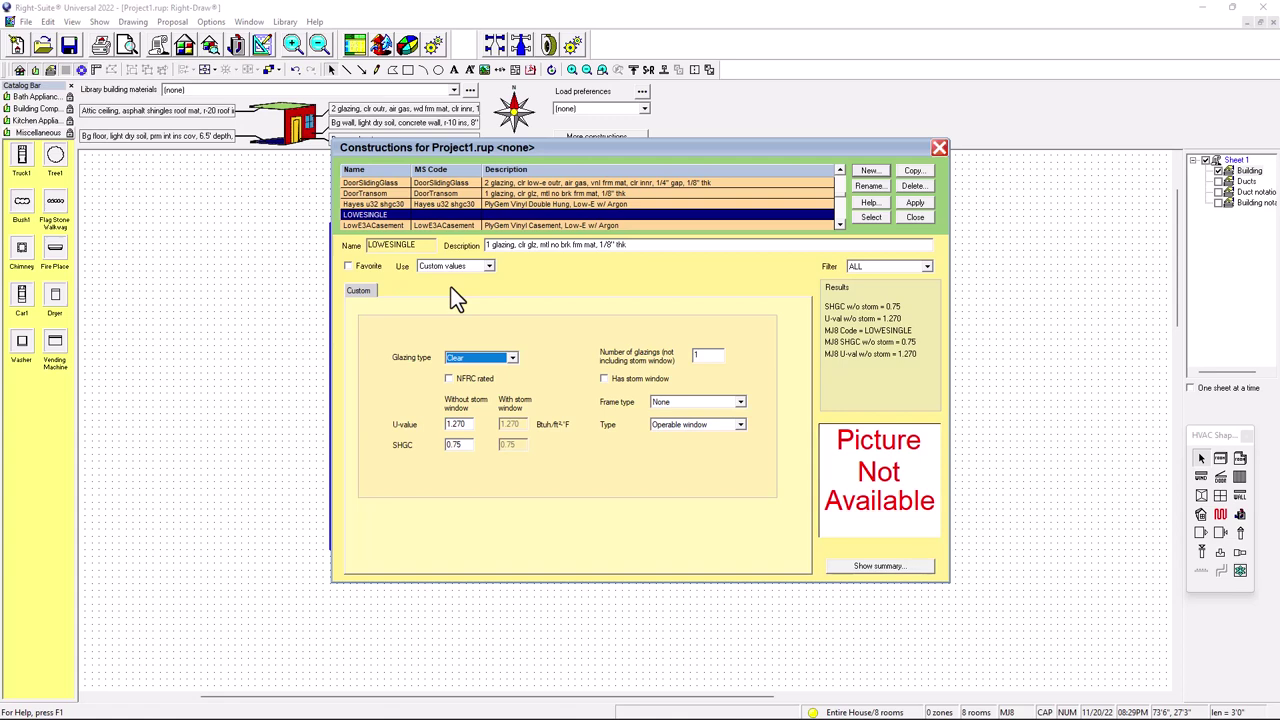
left_click(466, 424)
left_click_drag(466, 424, 430, 430)
left_click_drag(466, 446, 423, 446)
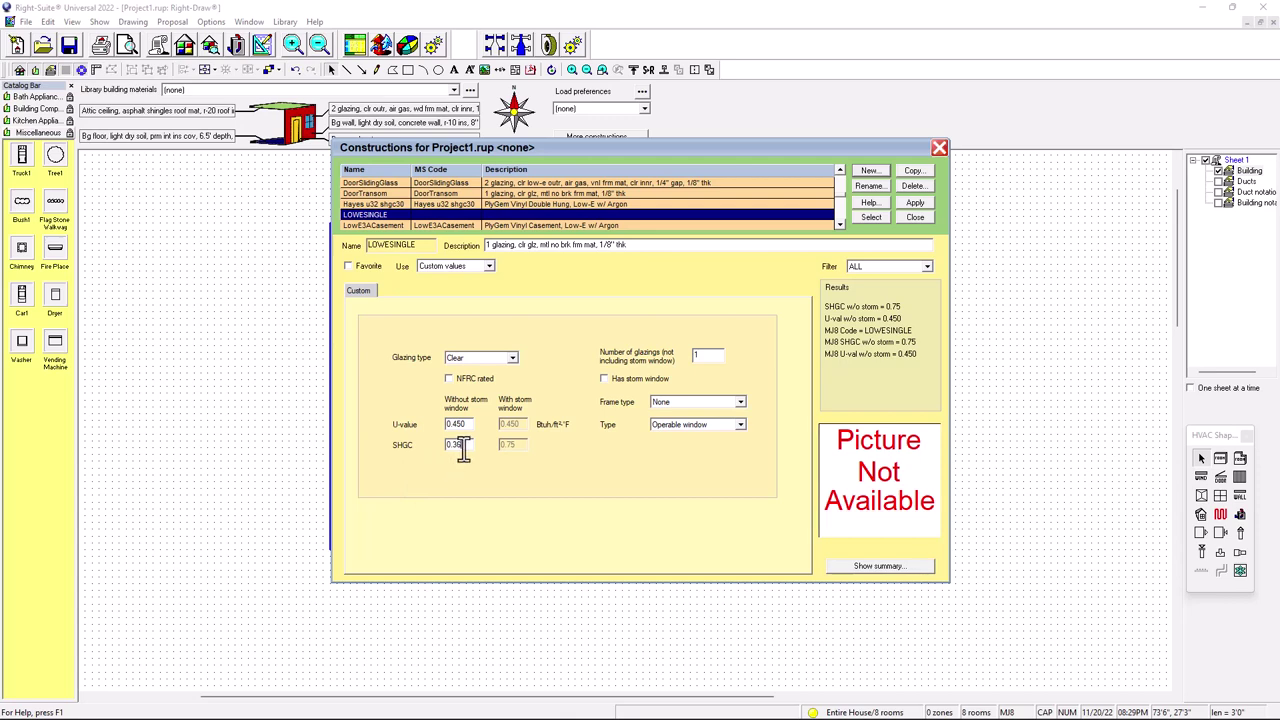
left_click(453, 424)
left_click_drag(468, 424, 438, 428)
type("0.3")
left_click_drag(474, 449, 397, 436)
type("0.2")
Step: Give LOWESINGLE Clear low-e glazing, a Vinyl frame and the Operable window type, and save it to the library
left_click(512, 357)
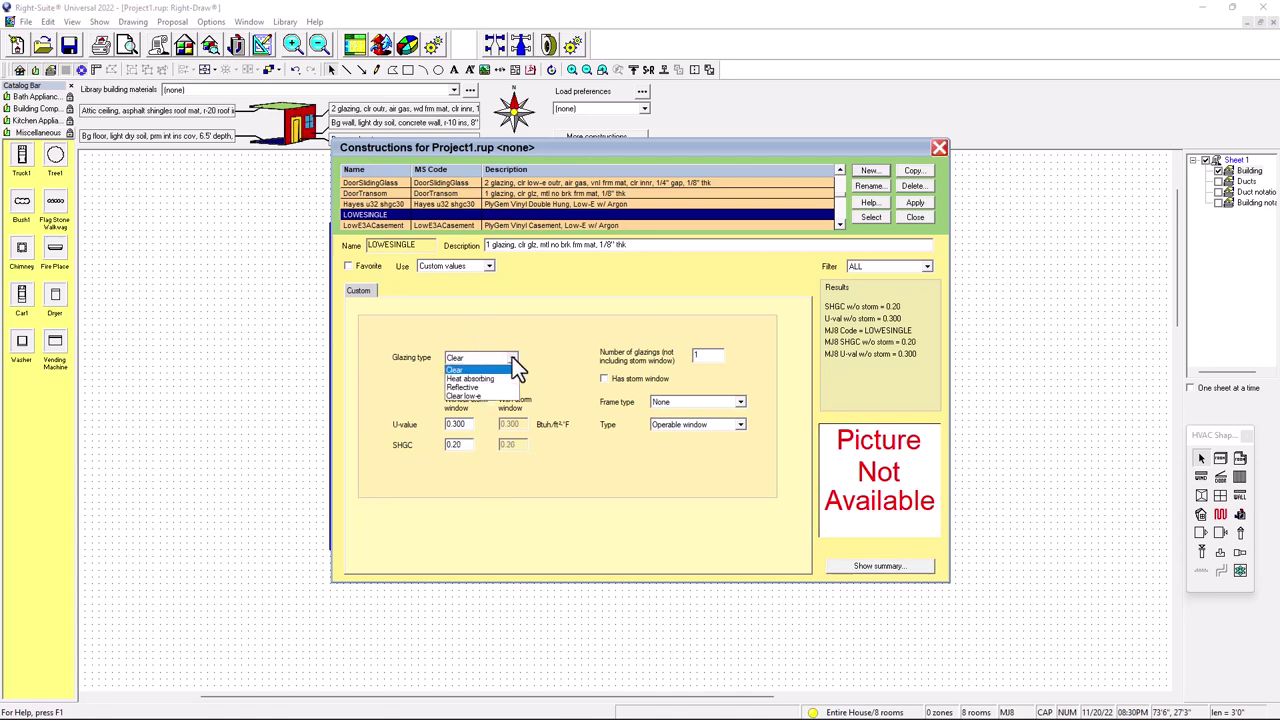
left_click(475, 395)
left_click(745, 391)
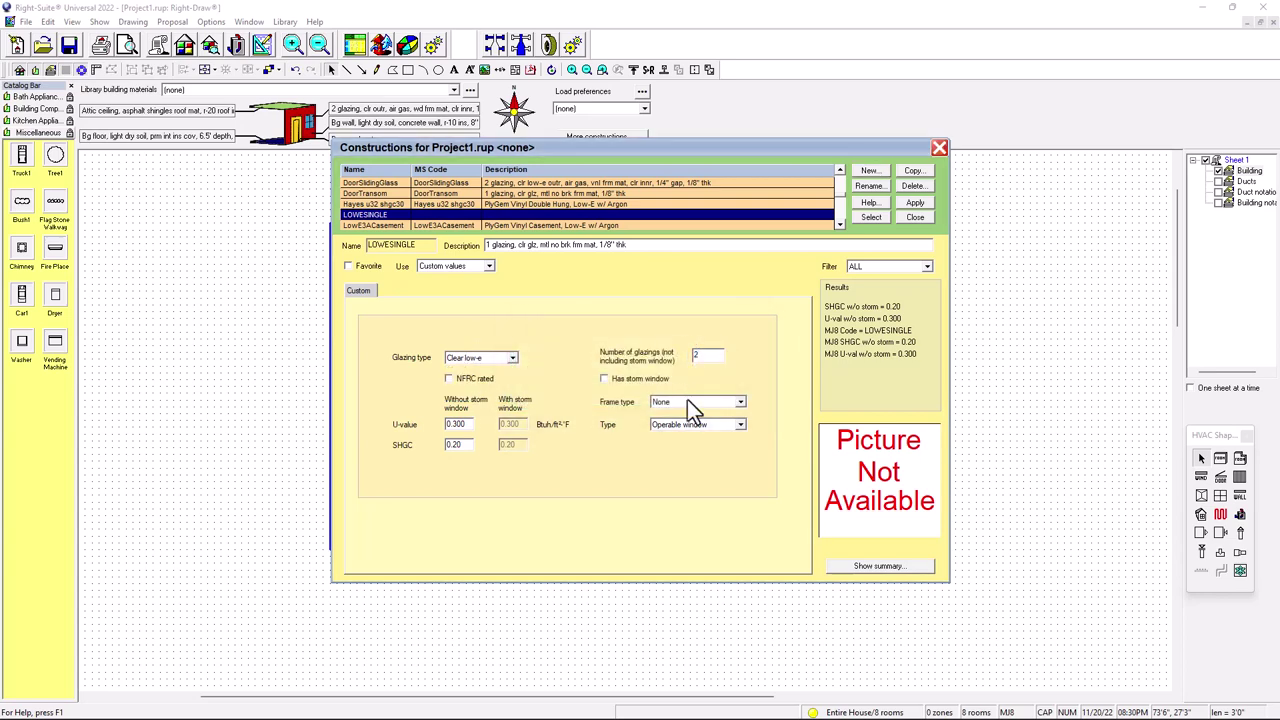
left_click(740, 401)
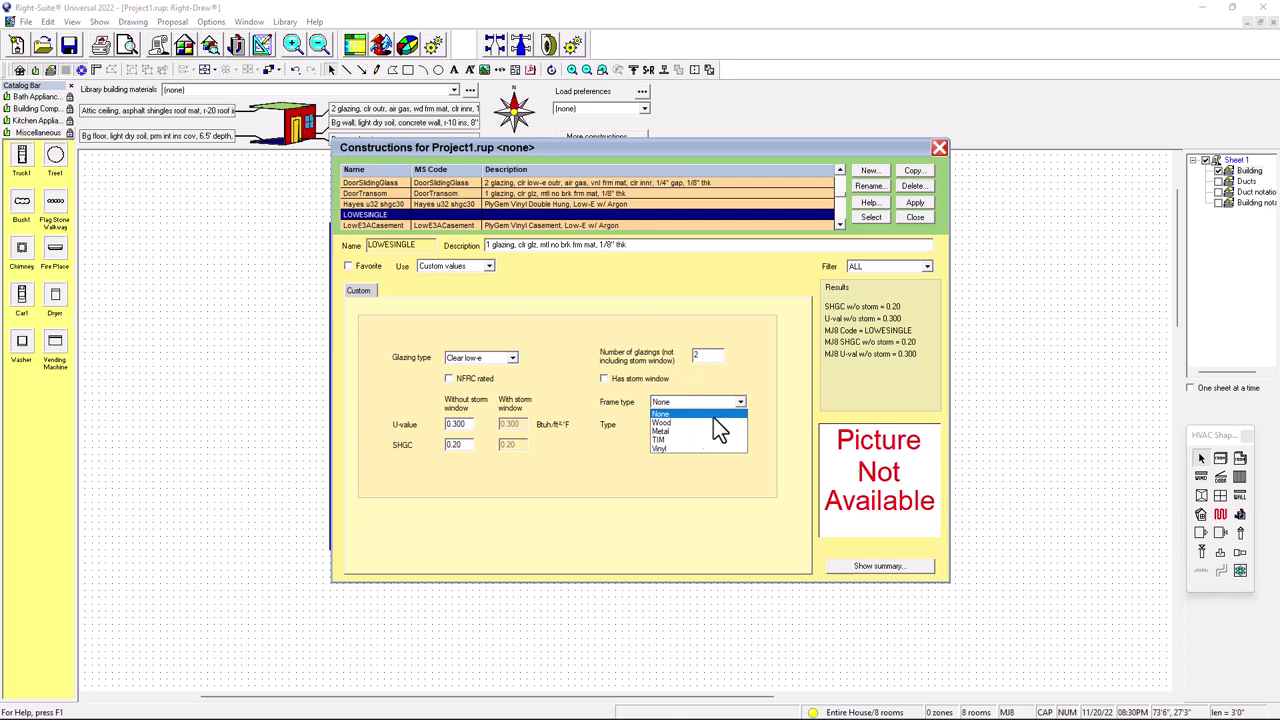
left_click(660, 448)
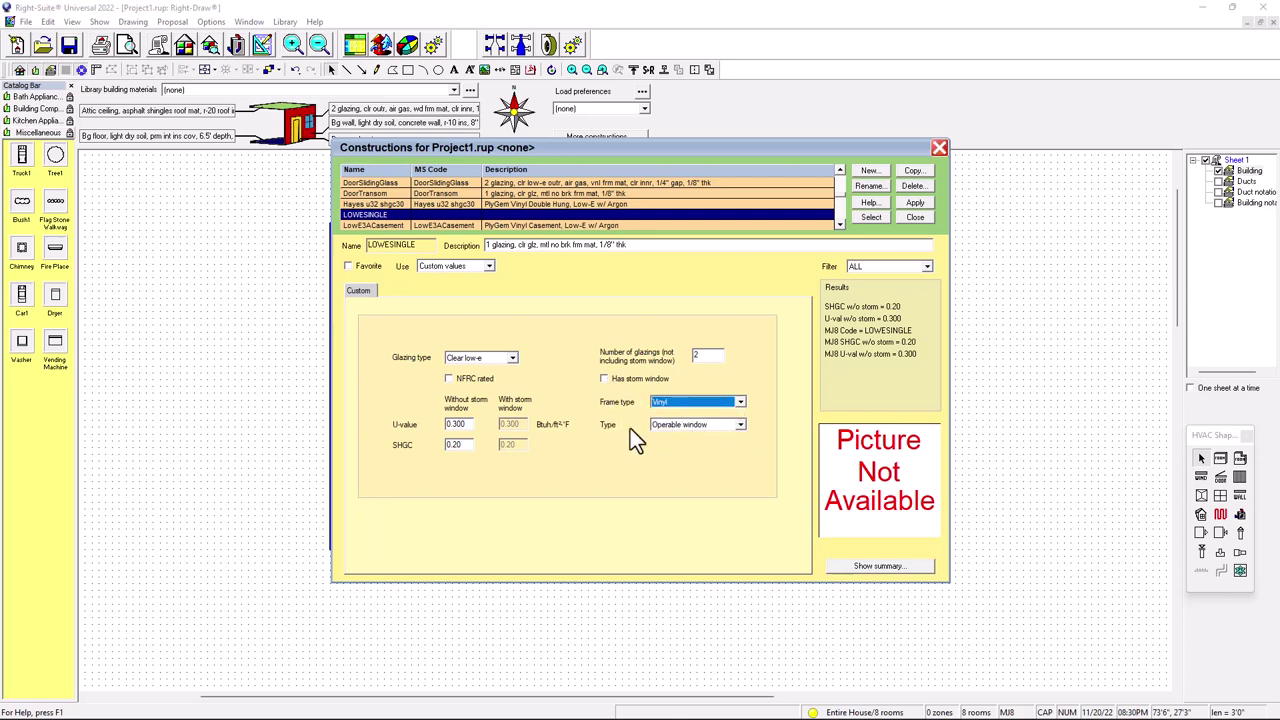
left_click(741, 425)
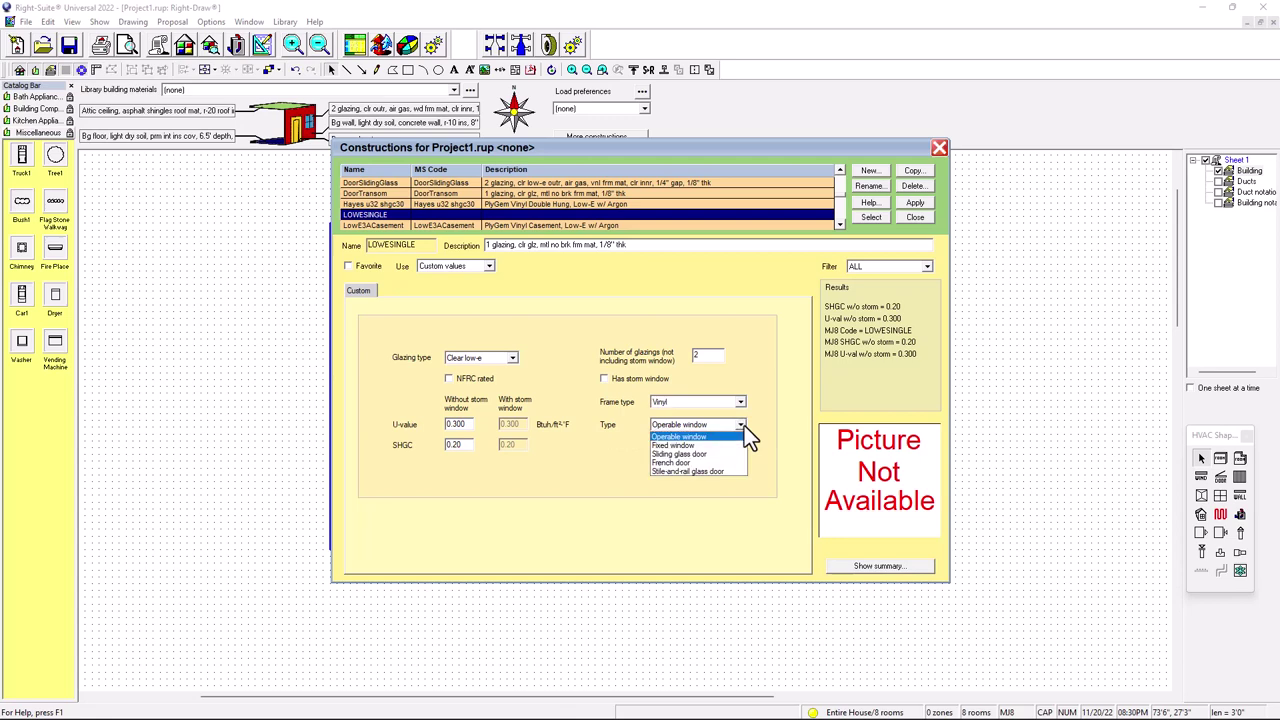
left_click(676, 437)
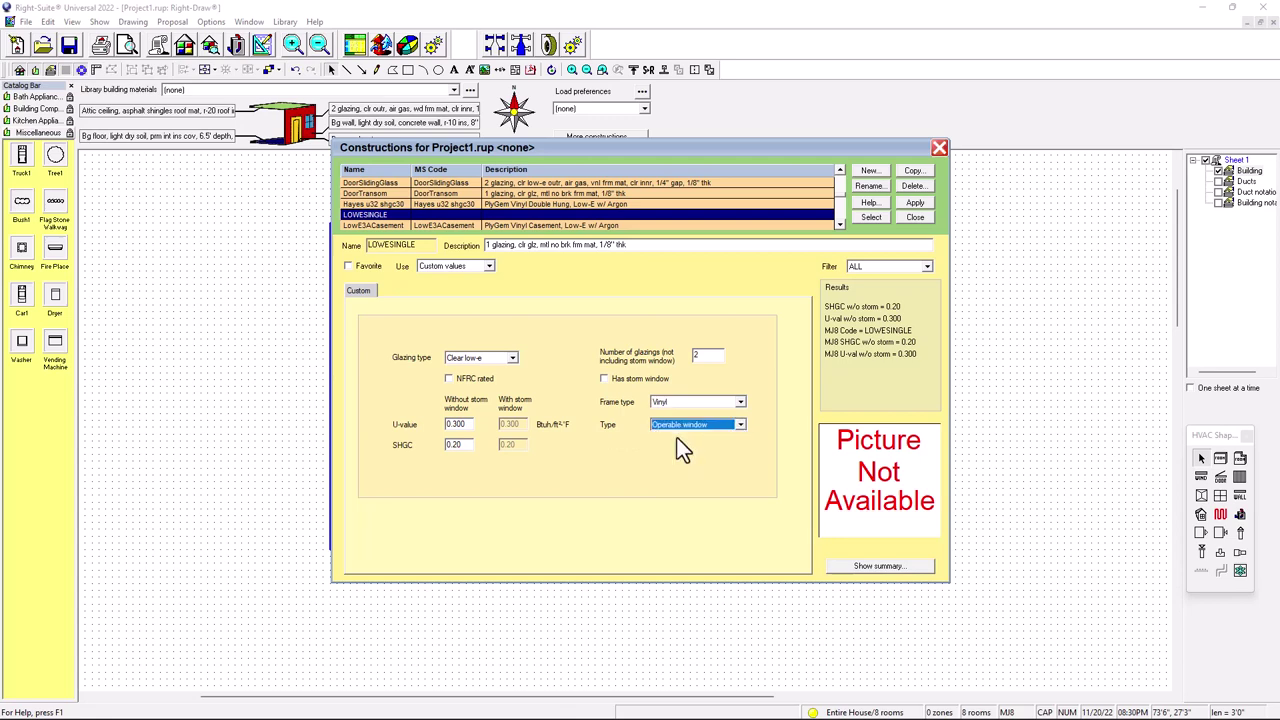
left_click(915, 203)
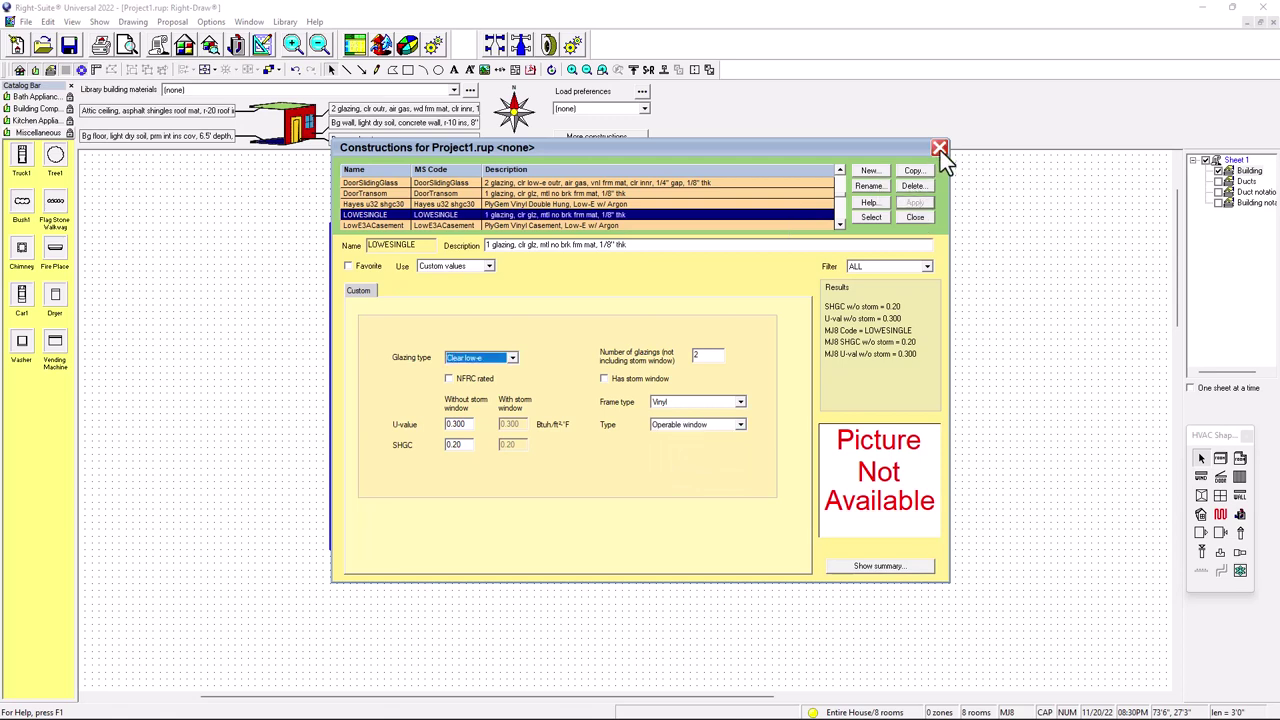
left_click(940, 150)
left_click(941, 157)
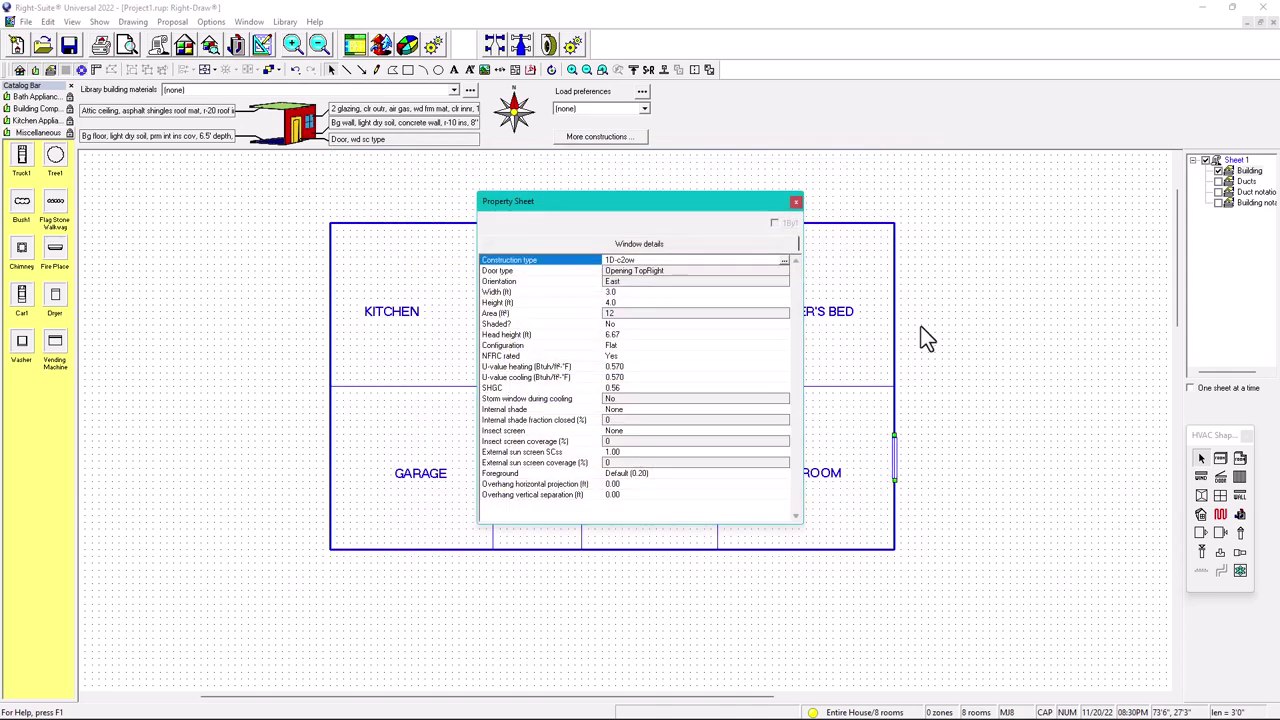
Step: Assign the LOWESINGLE library construction to the bedroom's east window
double_click(630, 261)
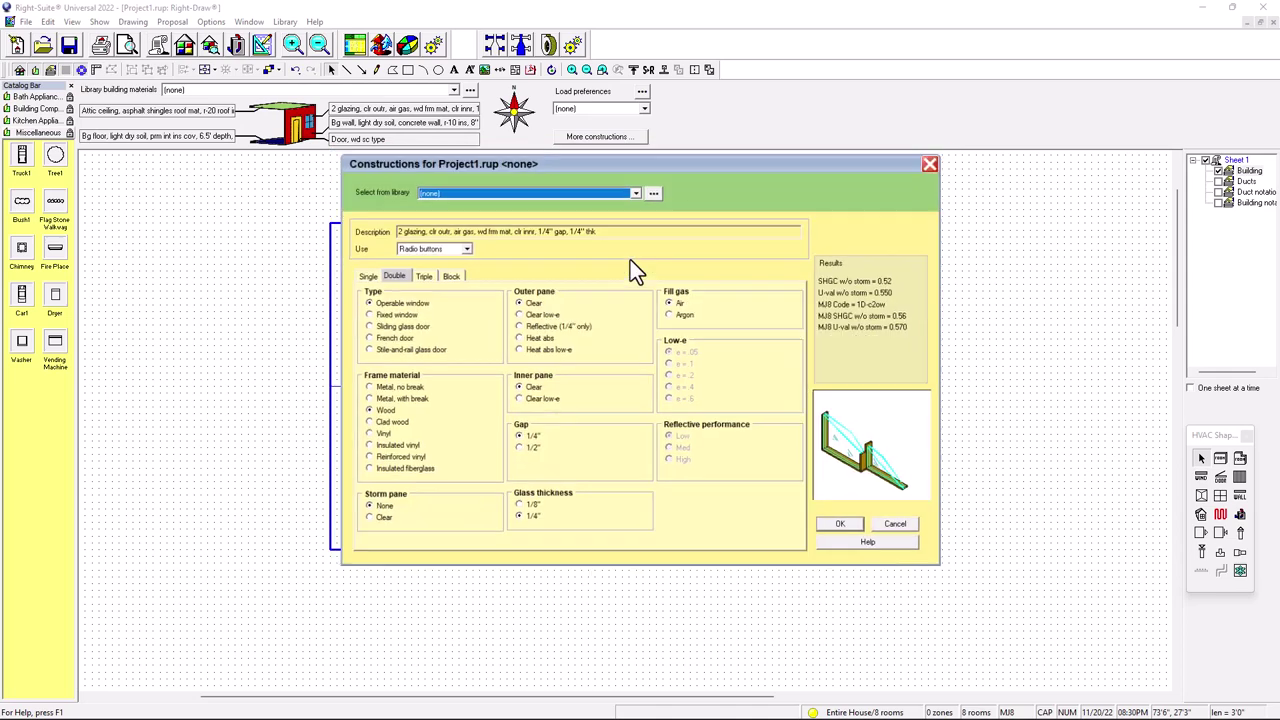
key("Down")
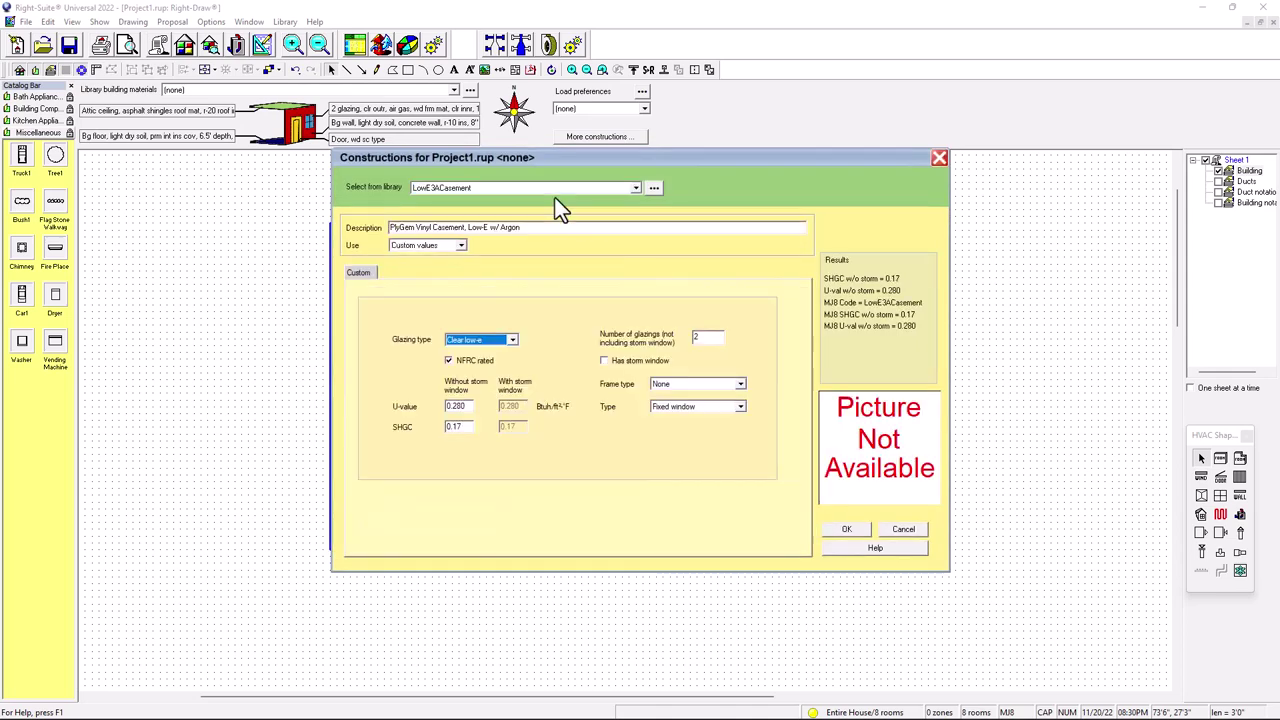
left_click(635, 188)
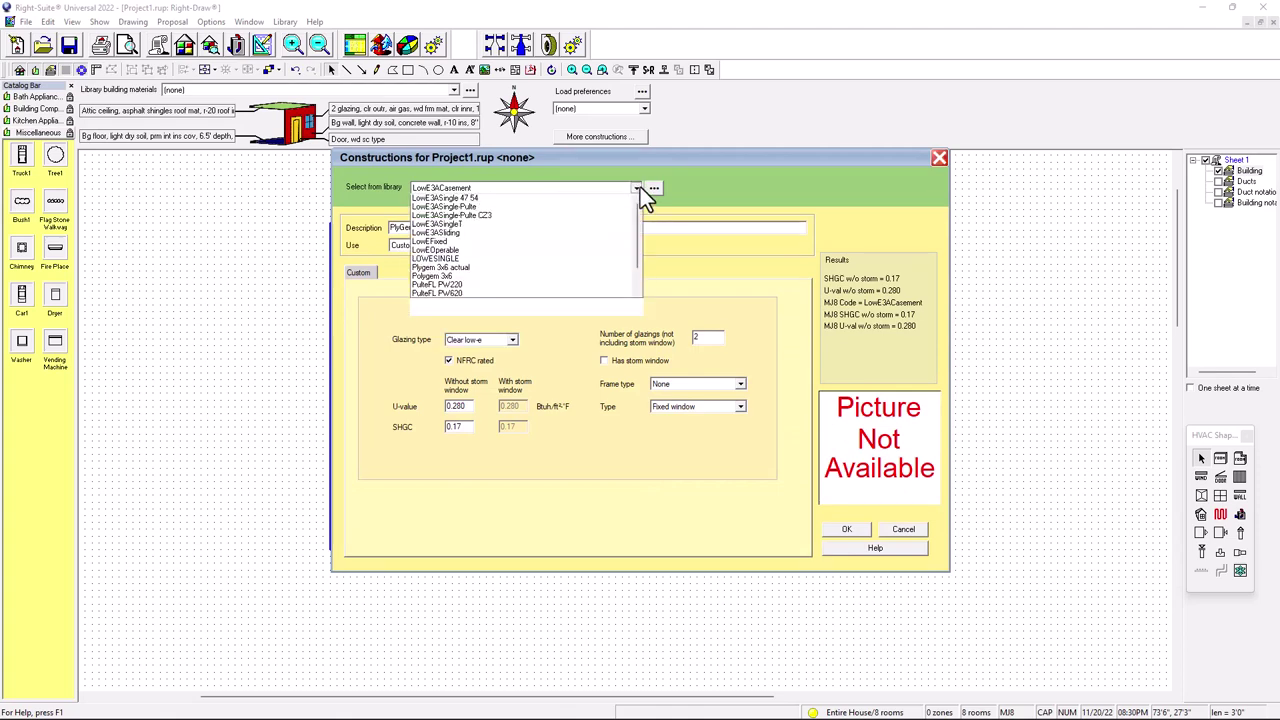
left_click(443, 339)
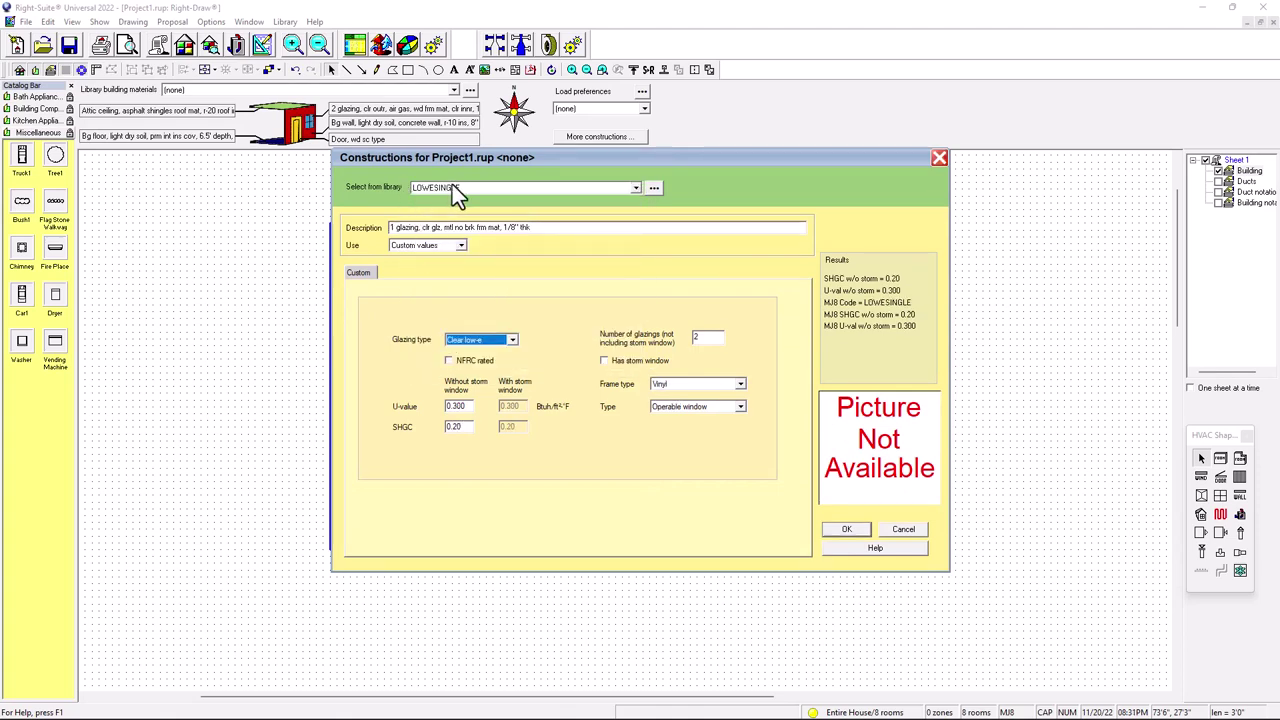
left_click(846, 531)
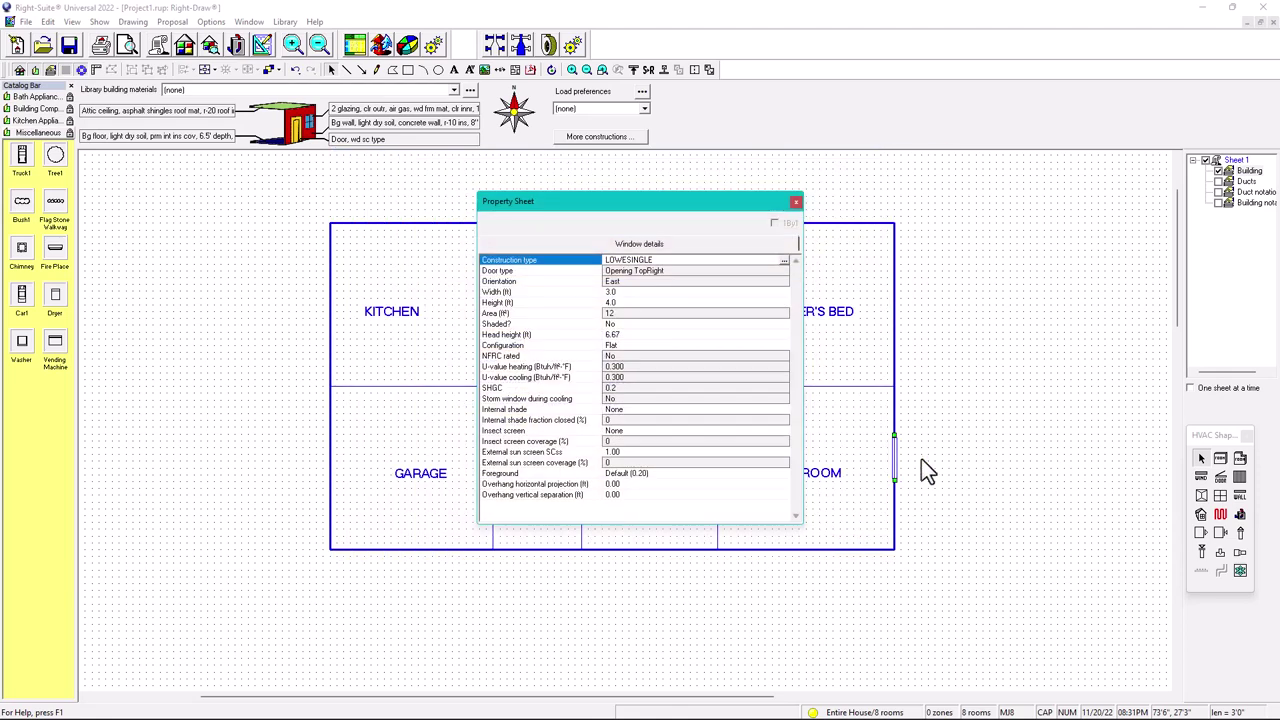
left_click(795, 202)
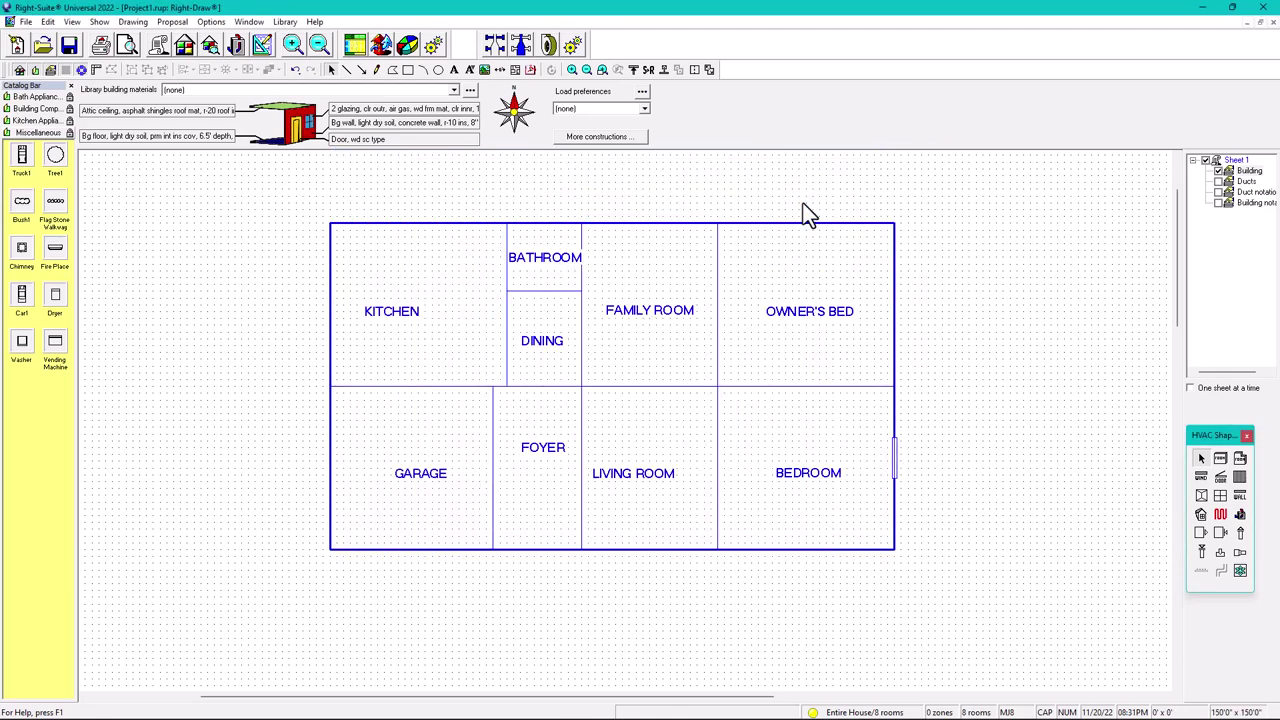
Step: Copy the bedroom's east window onto owner's bed east and north, family room north, kitchen north and west, living room south, and twice onto bedroom south
left_click(896, 462)
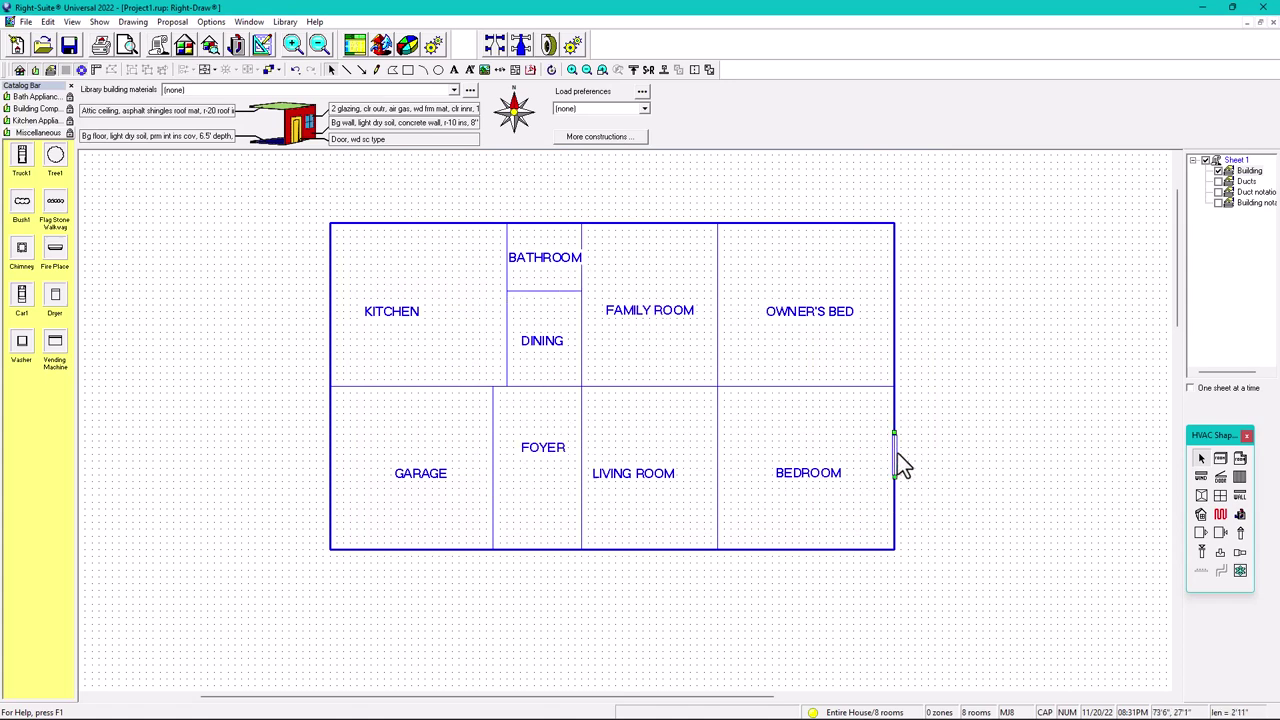
left_click_drag(895, 453, 826, 230)
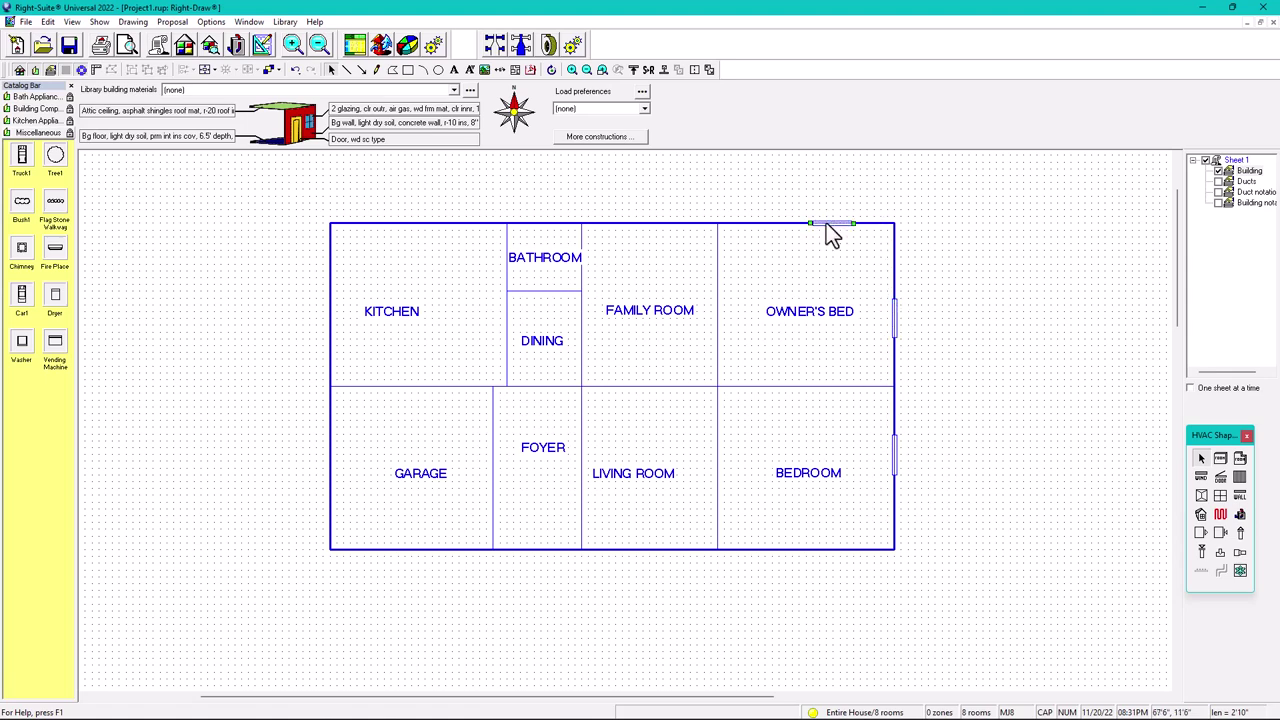
left_click(651, 224)
left_click(425, 223)
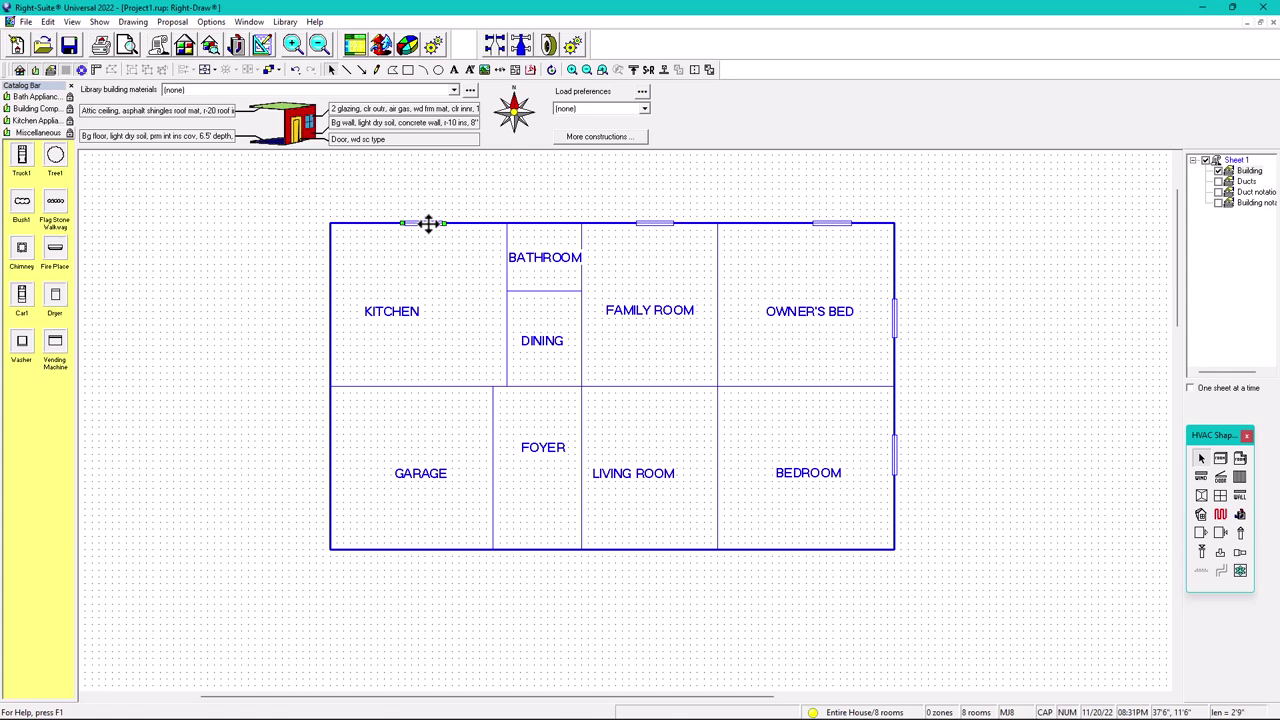
left_click(332, 284)
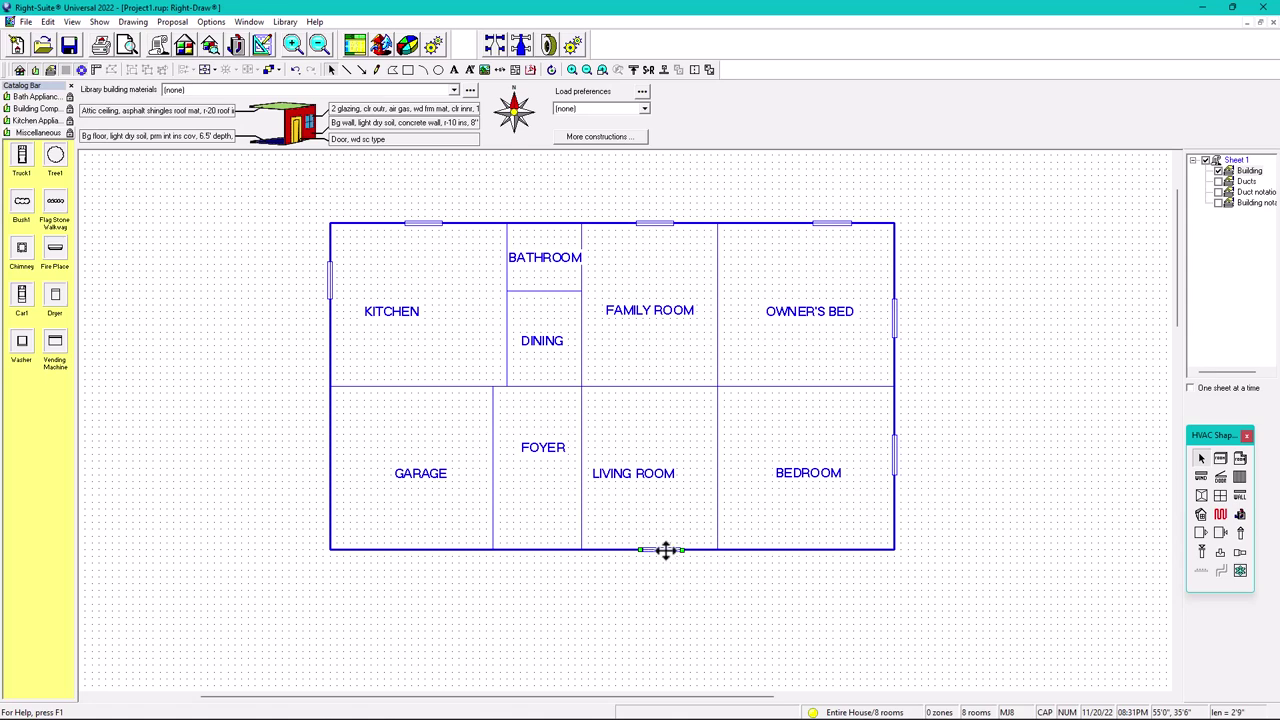
left_click(776, 550)
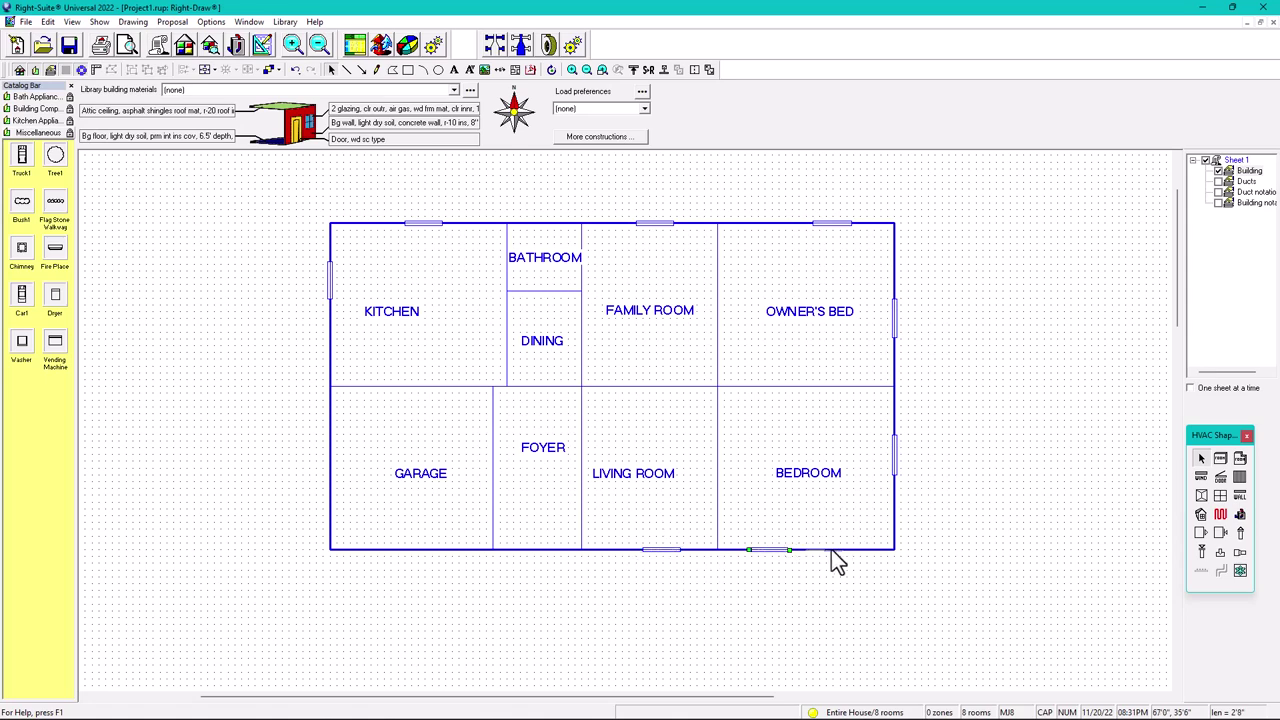
left_click(858, 550)
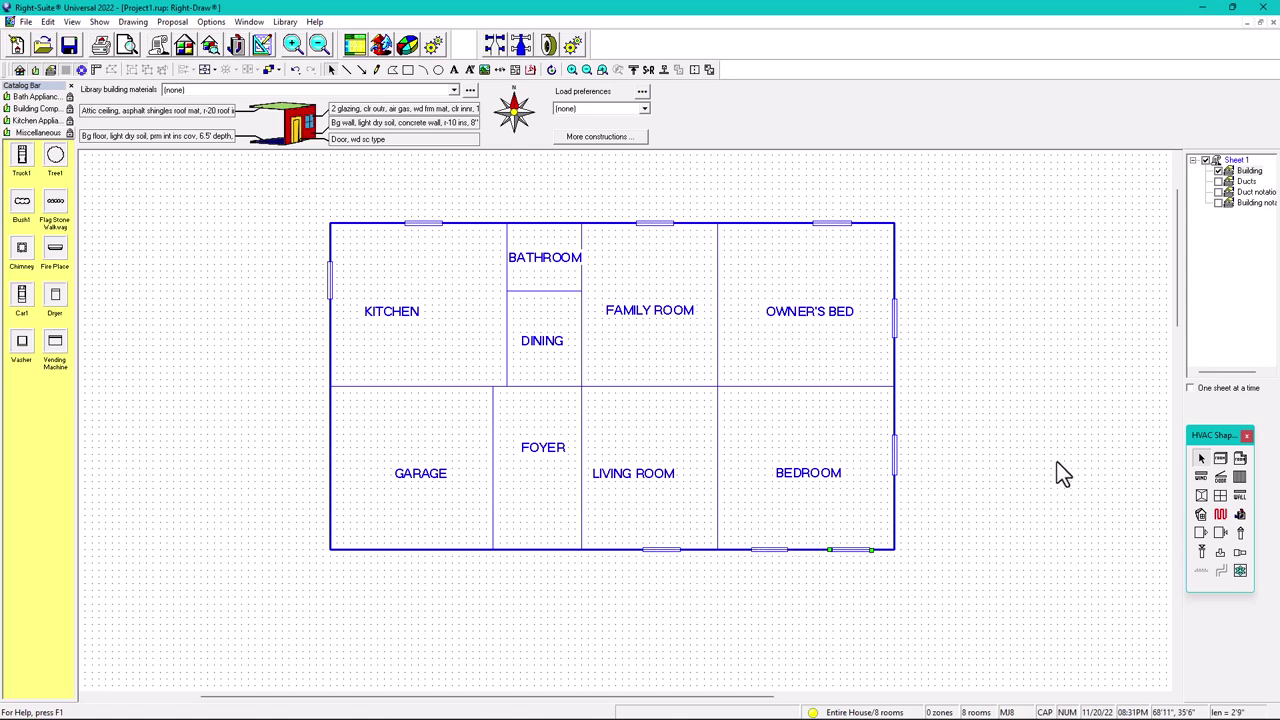
left_click(1042, 446)
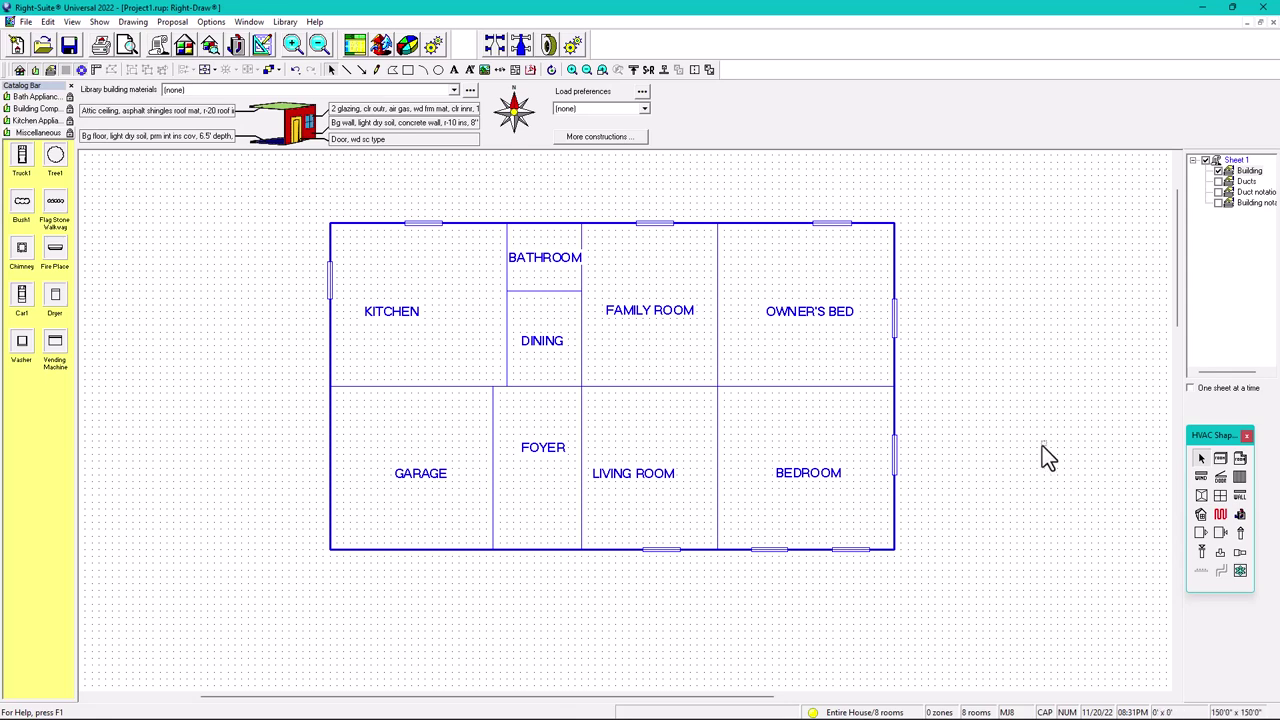
Step: Copy the bedroom's east window onto the bathroom's north exterior wall
left_click(895, 458)
scroll(491, 177, "up", 1)
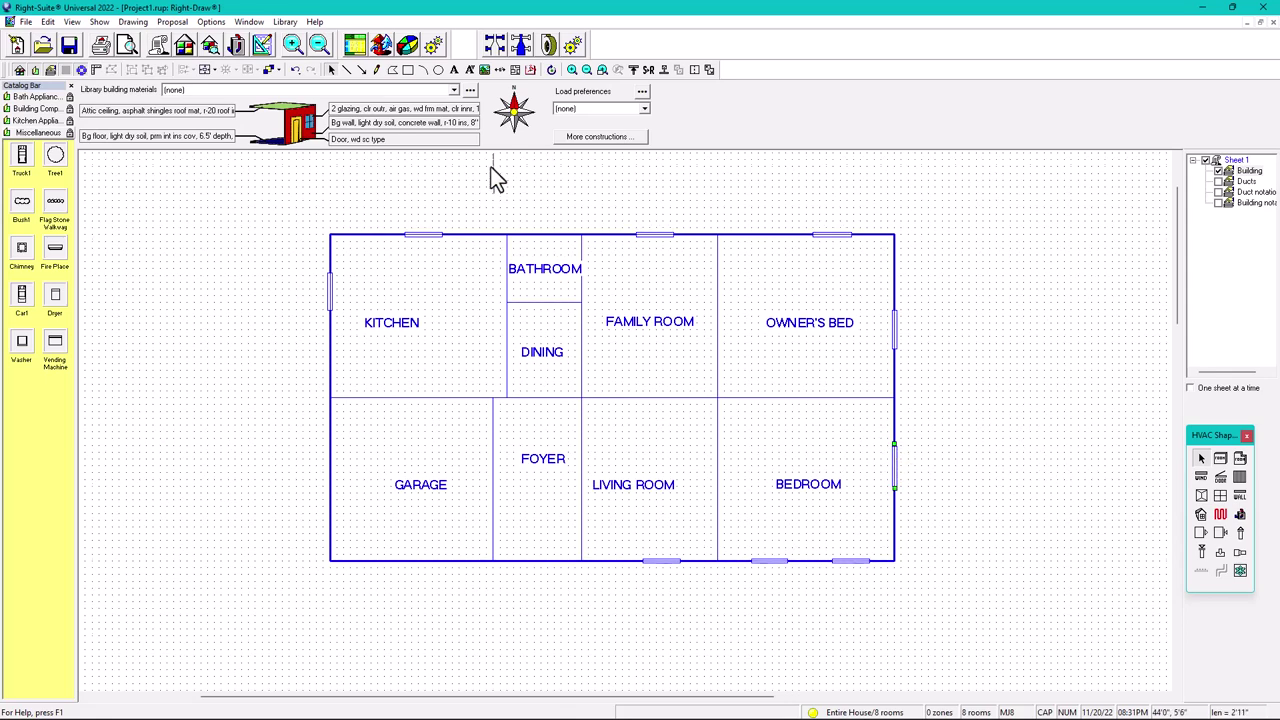
double_click(549, 251)
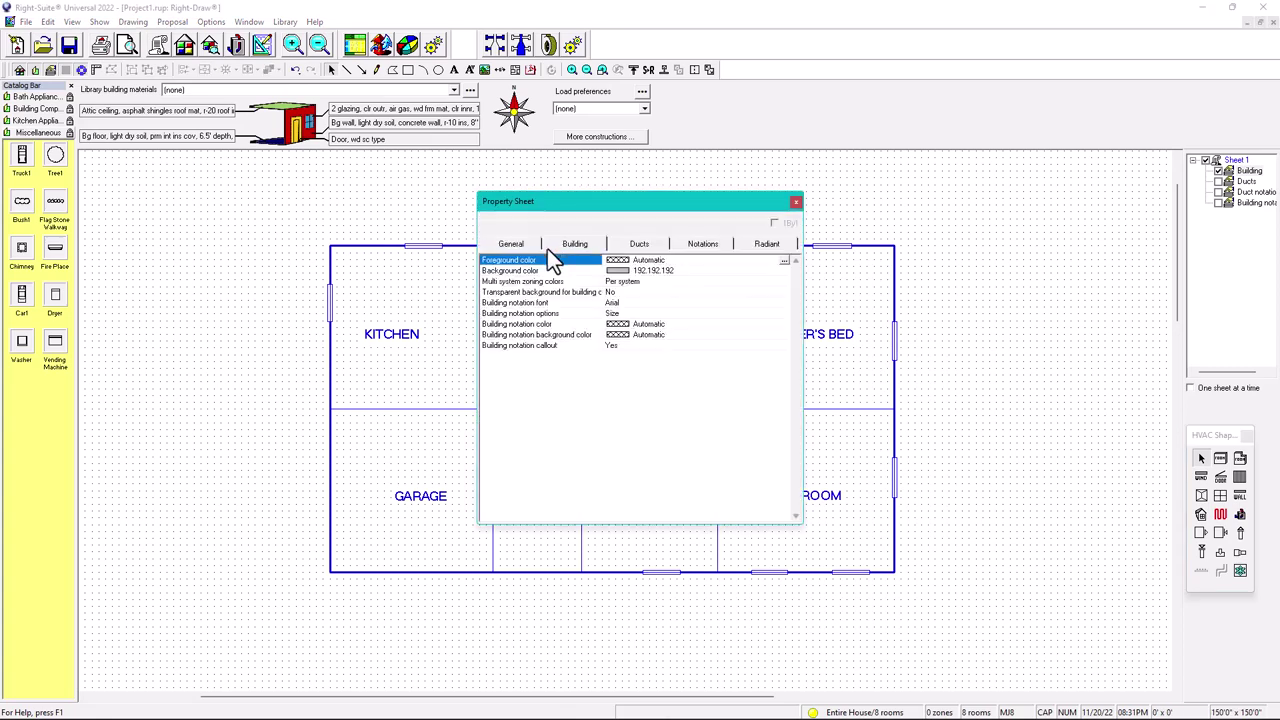
left_click(796, 202)
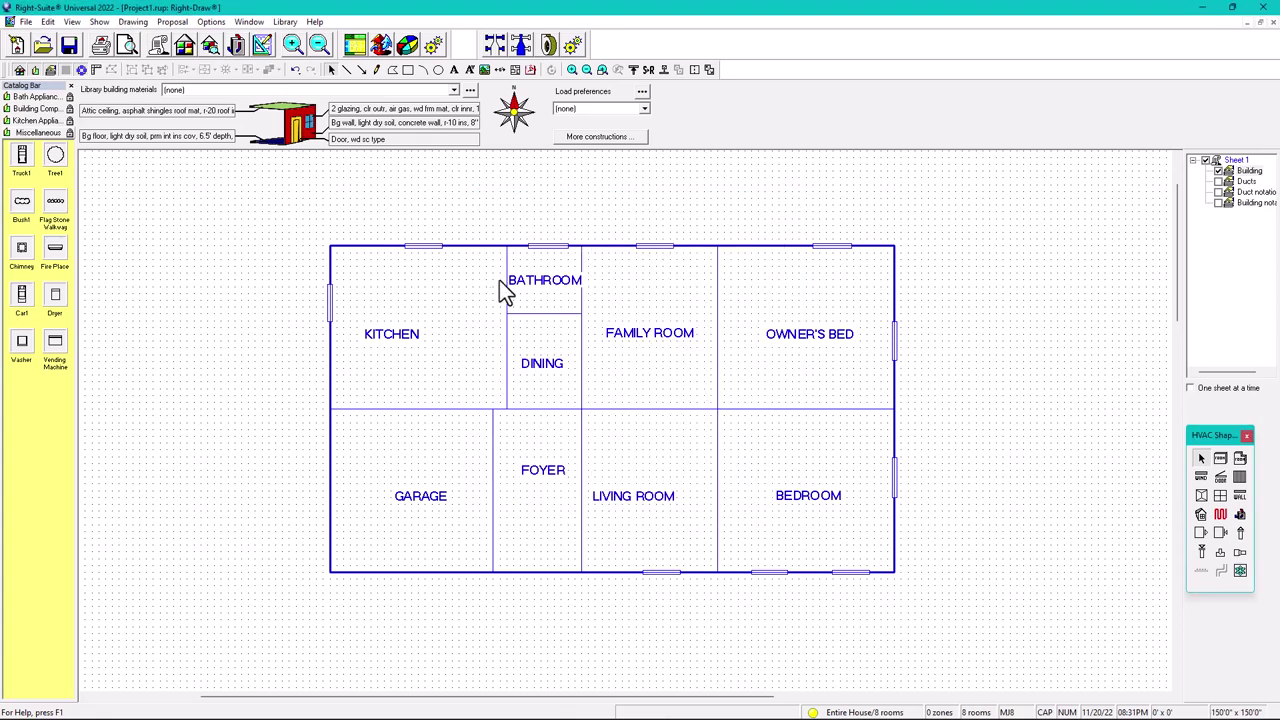
Step: Set the bathroom window's width to 2 ft and its height to 3 ft
double_click(543, 246)
left_click(620, 292)
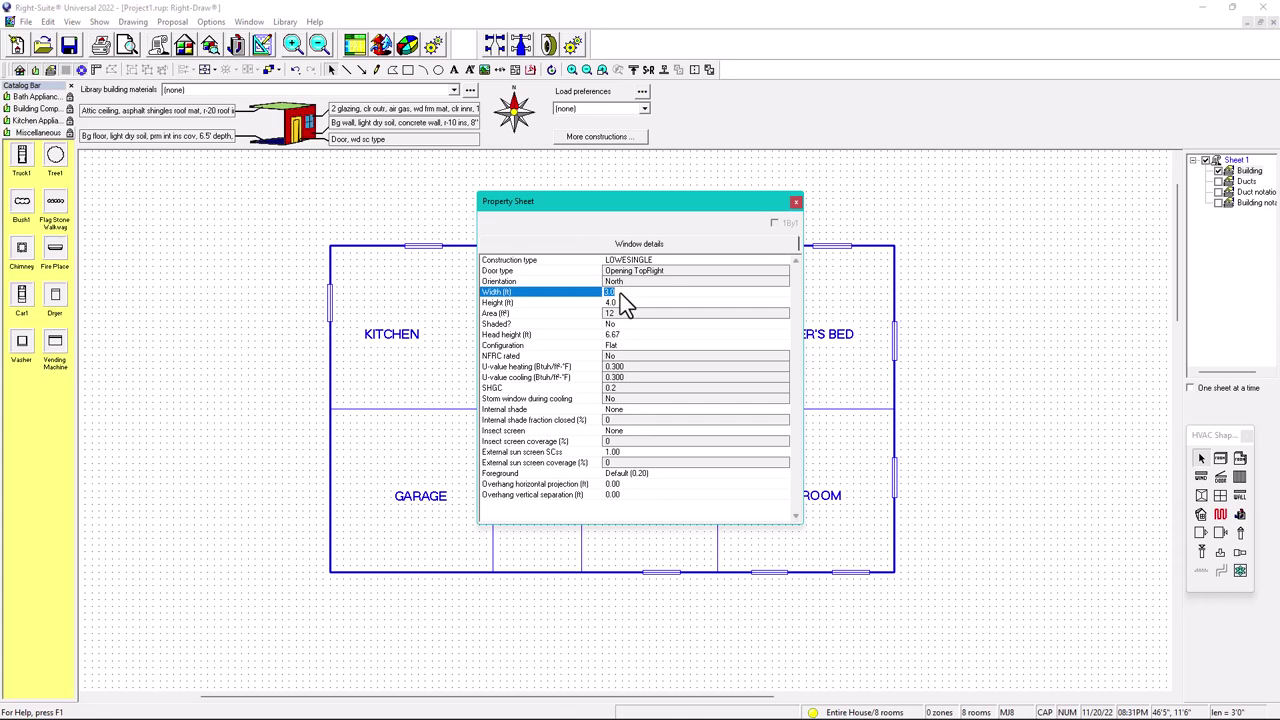
type("2")
left_click(621, 303)
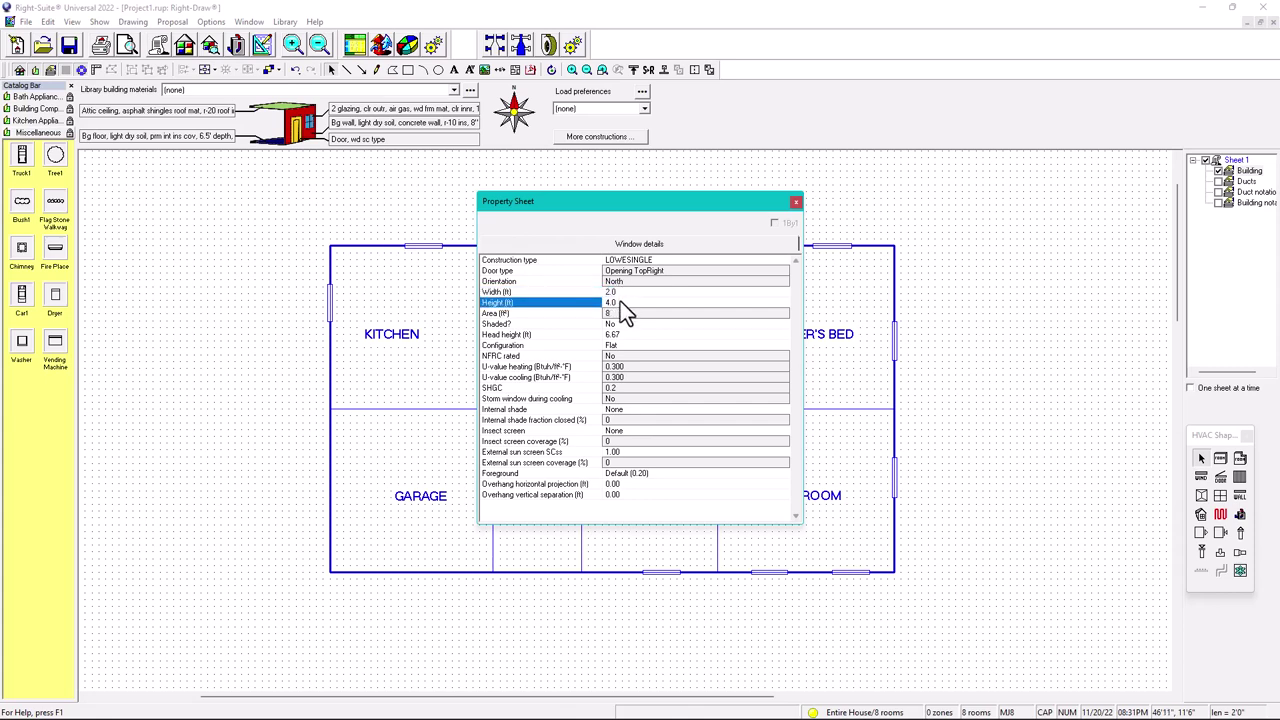
type("3")
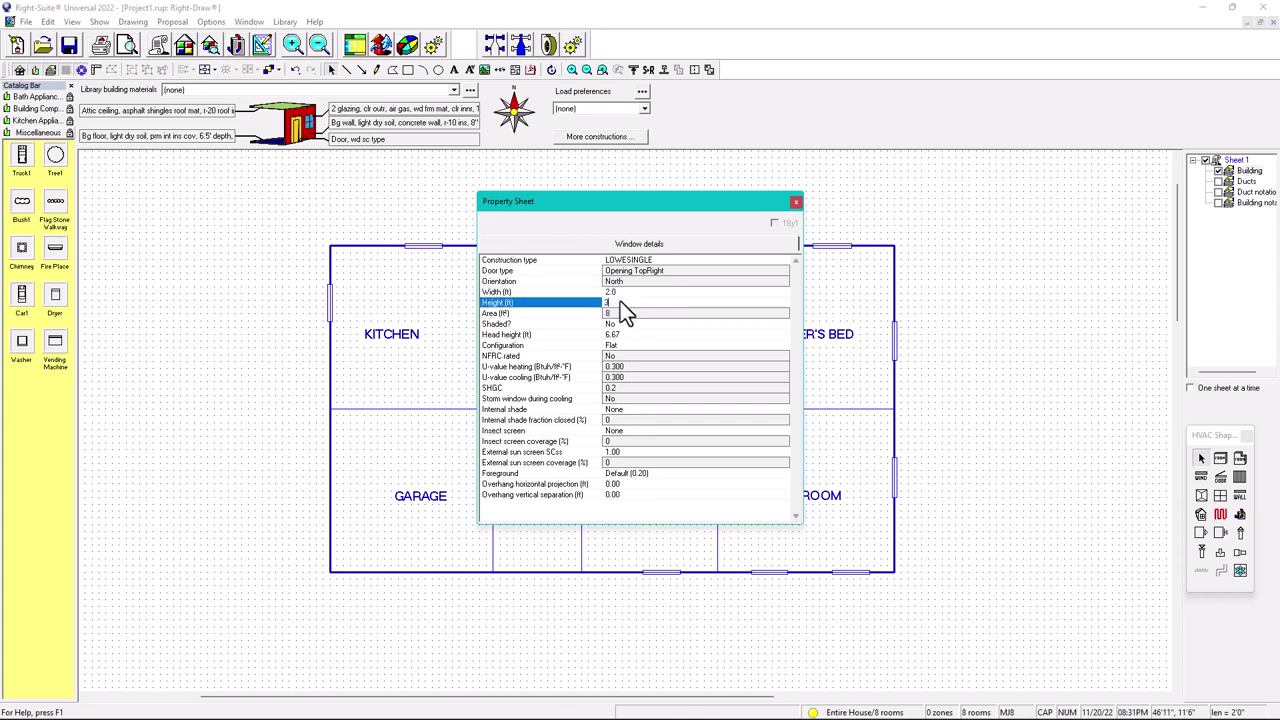
left_click(796, 202)
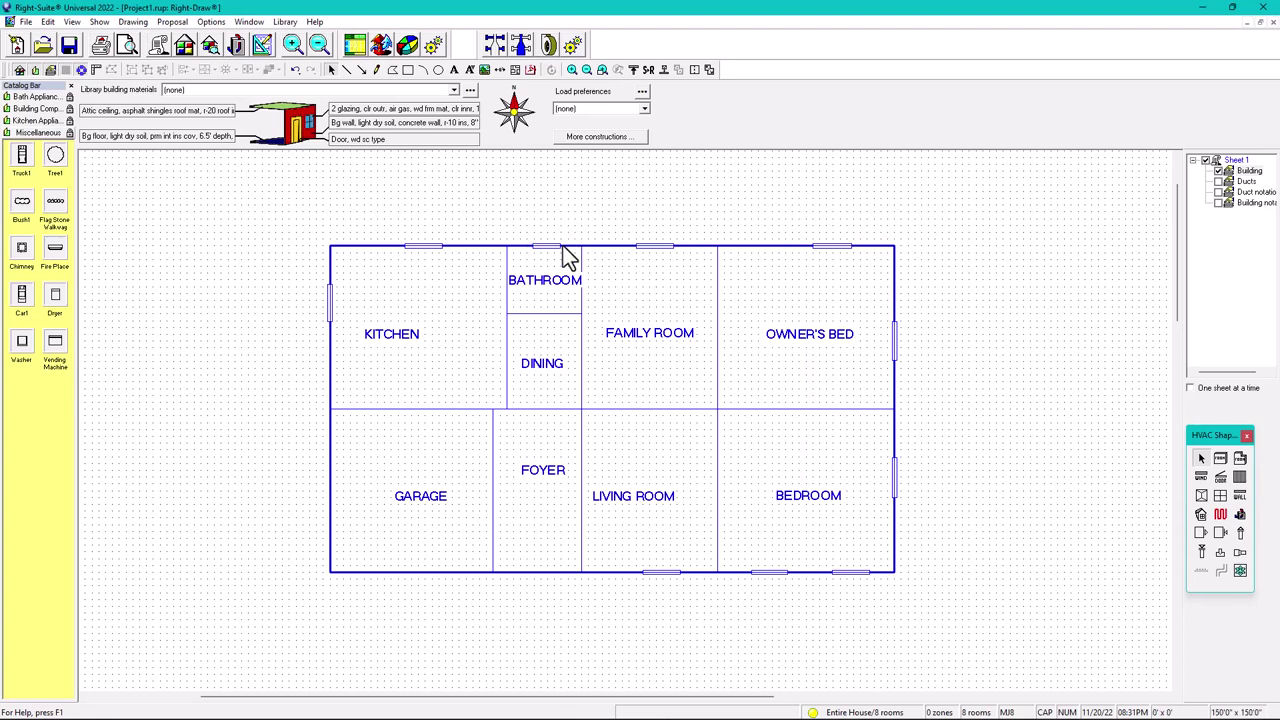
left_click(990, 165)
Step: Draw an entry door about 3 ft wide in the foyer's south exterior wall
mouse_move(822, 305)
left_click(1222, 478)
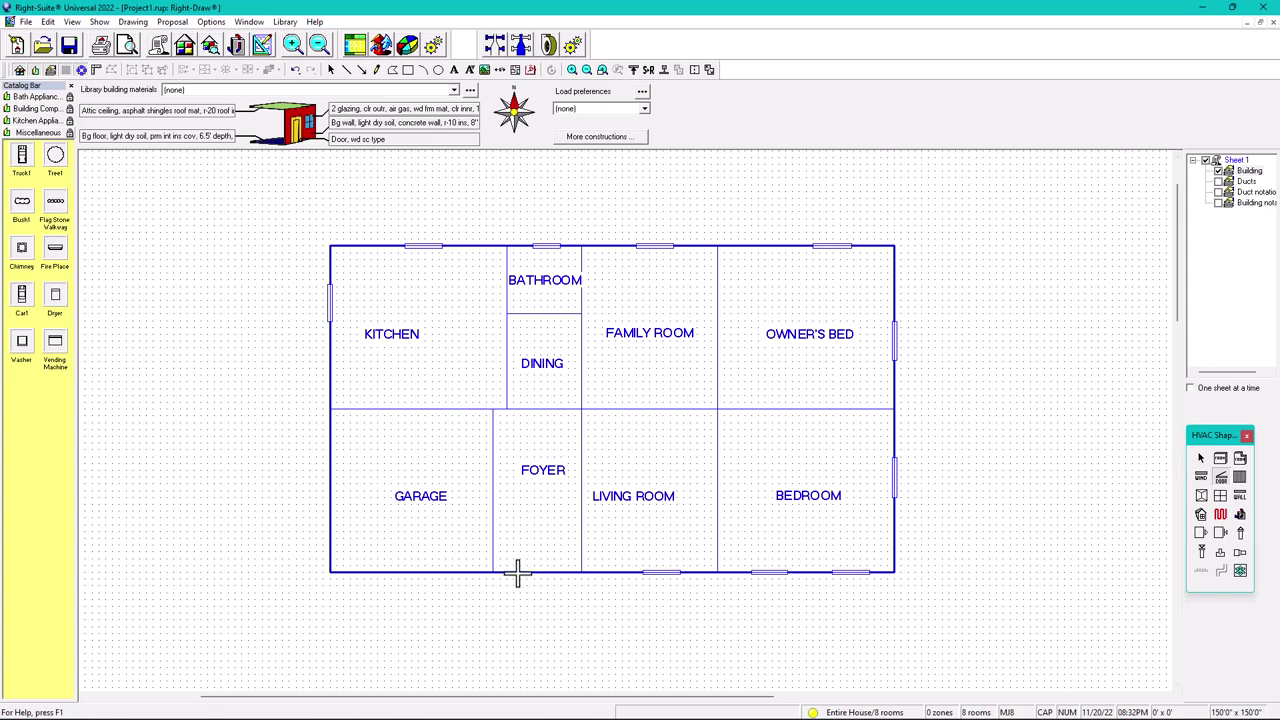
left_click_drag(517, 572, 529, 573)
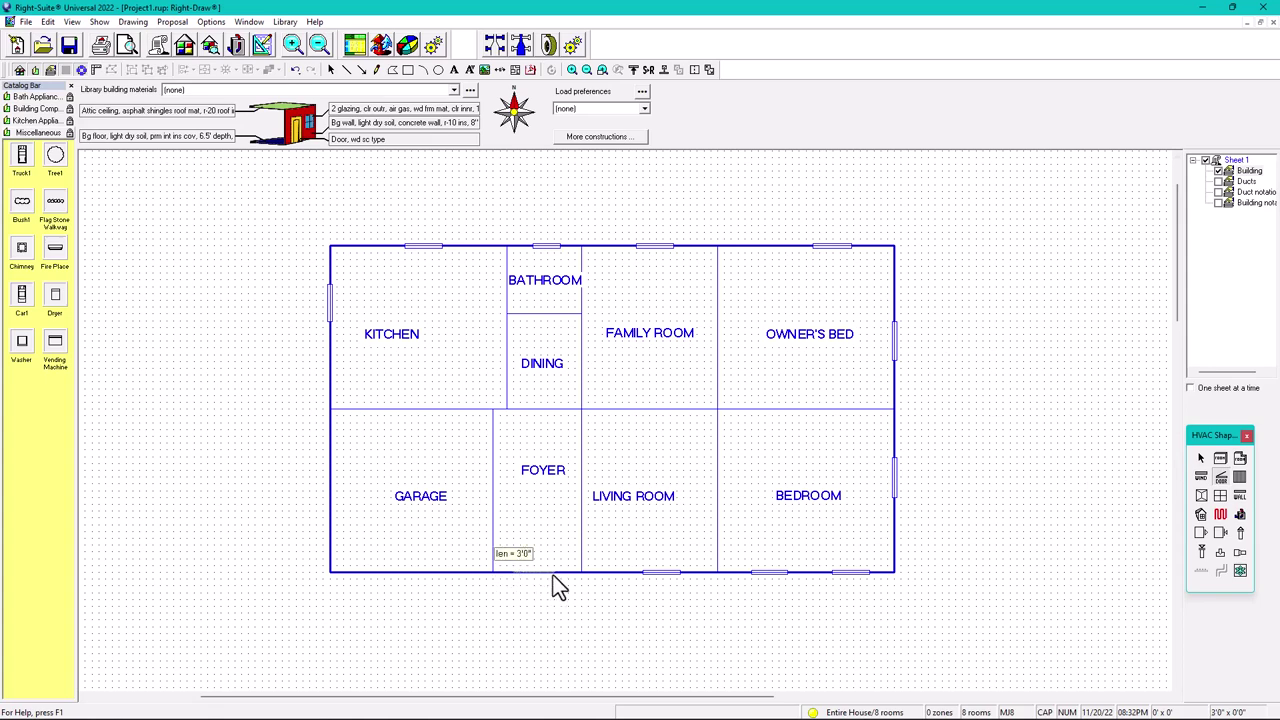
left_click(553, 575)
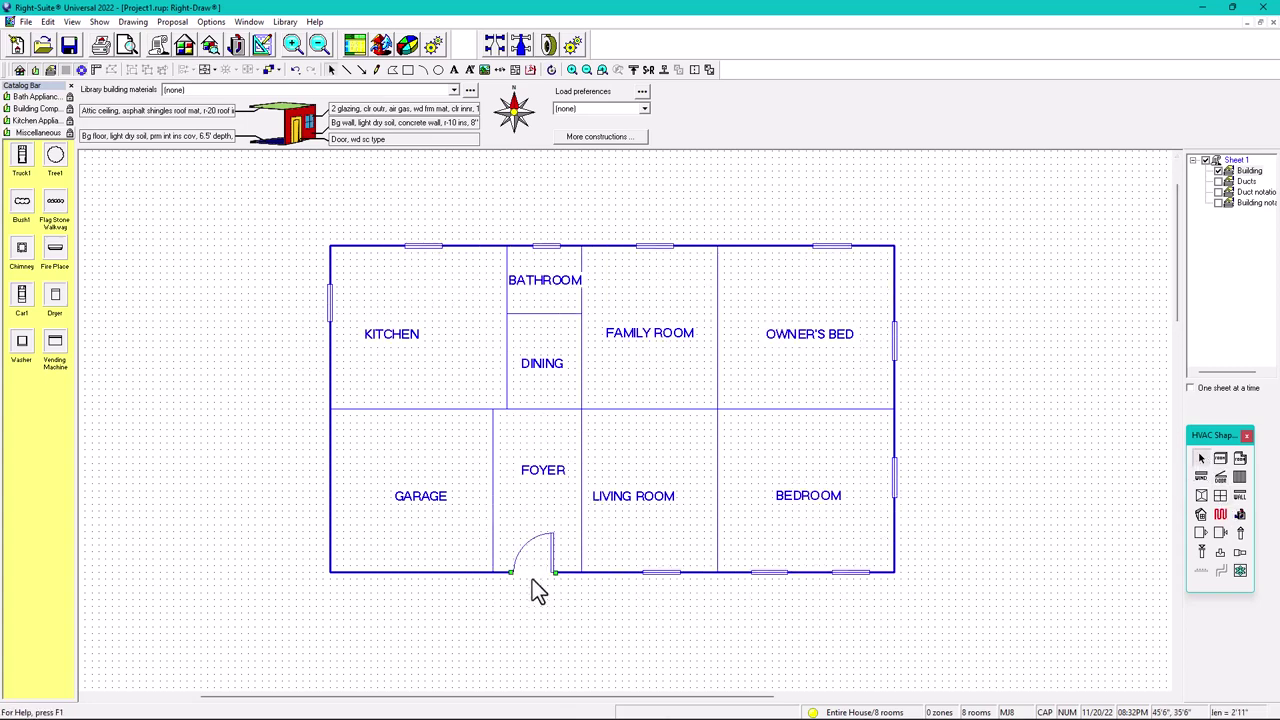
Step: Create a new construction named ENTRY DOOR in the door construction library, starting from the foyer door's construction type
double_click(535, 576)
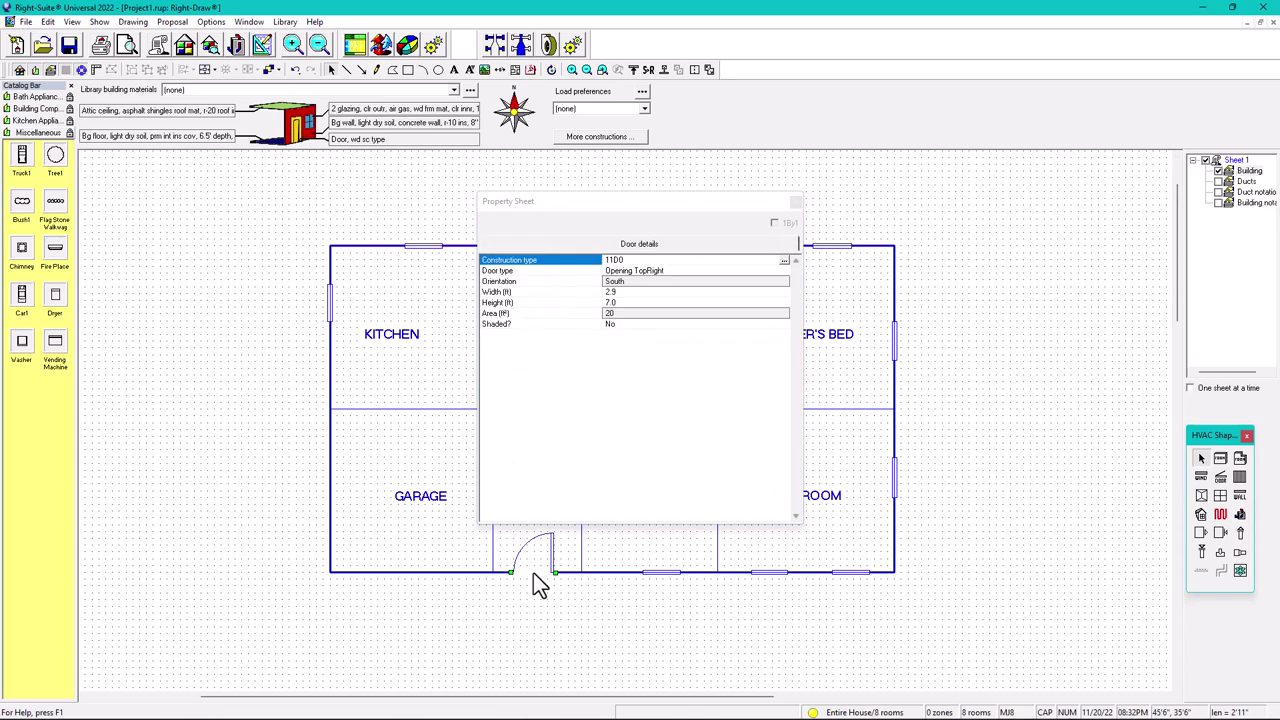
double_click(630, 260)
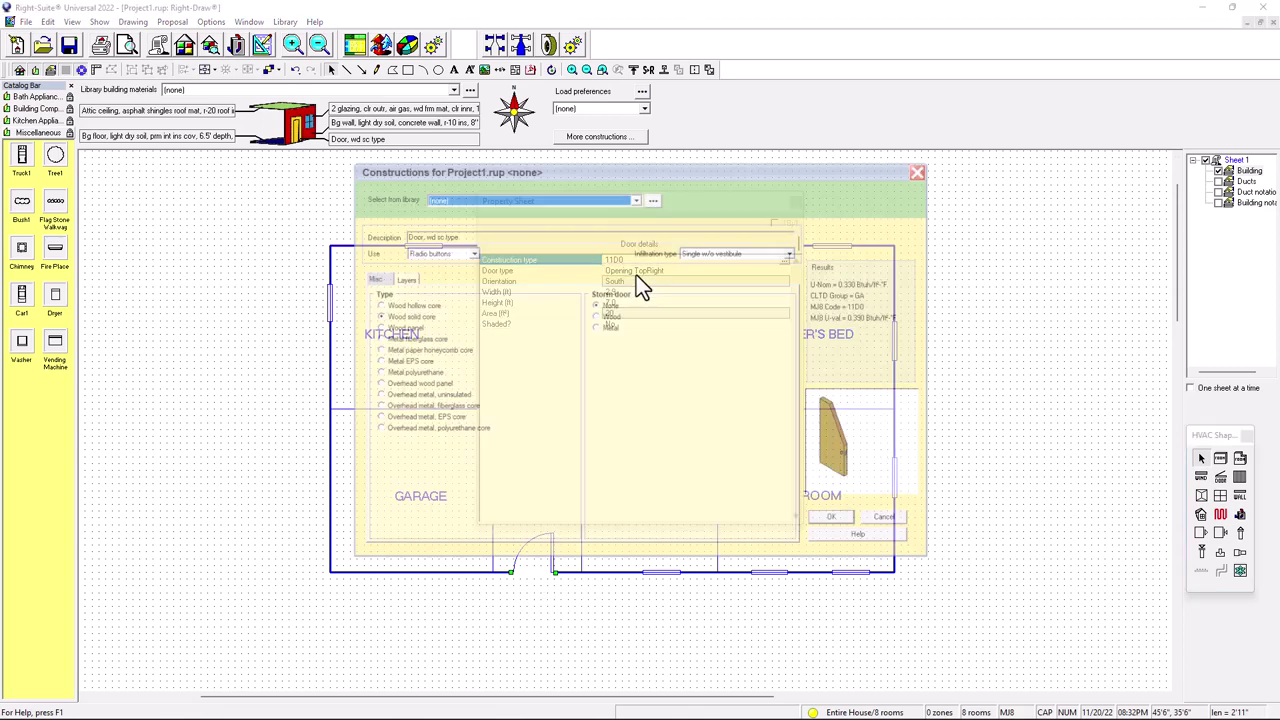
left_click(609, 184)
left_click(609, 186)
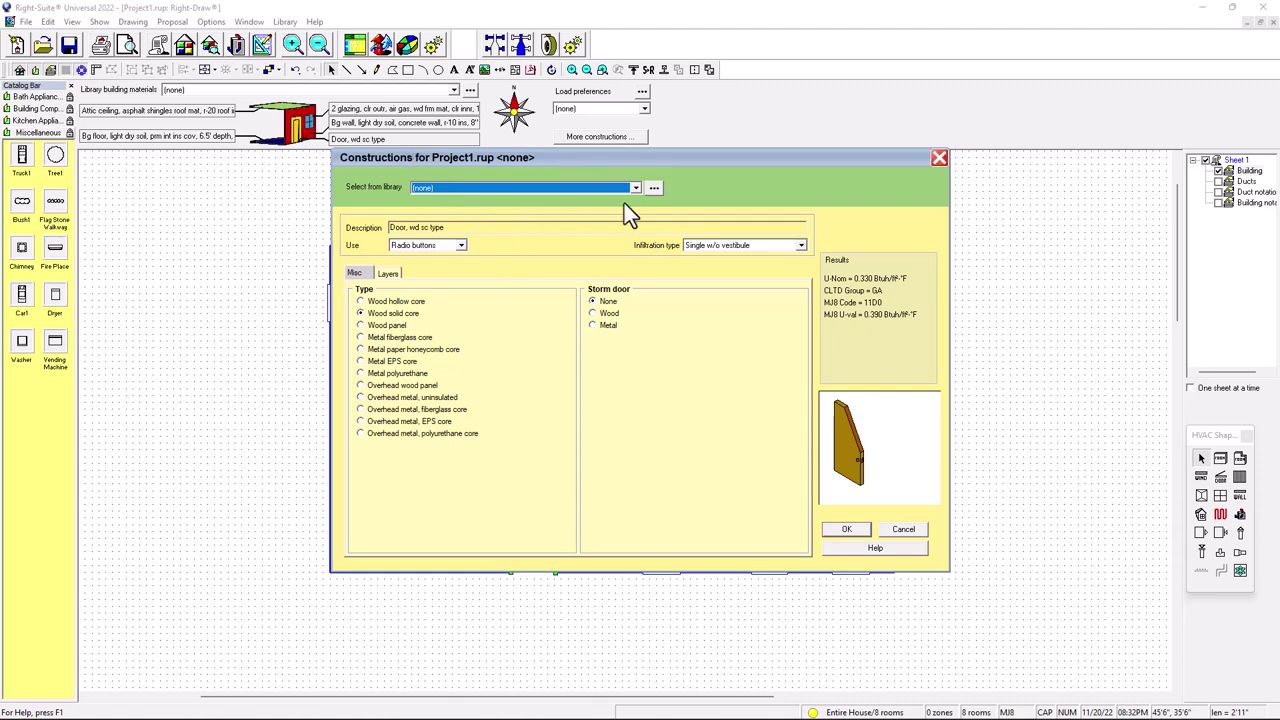
left_click(653, 188)
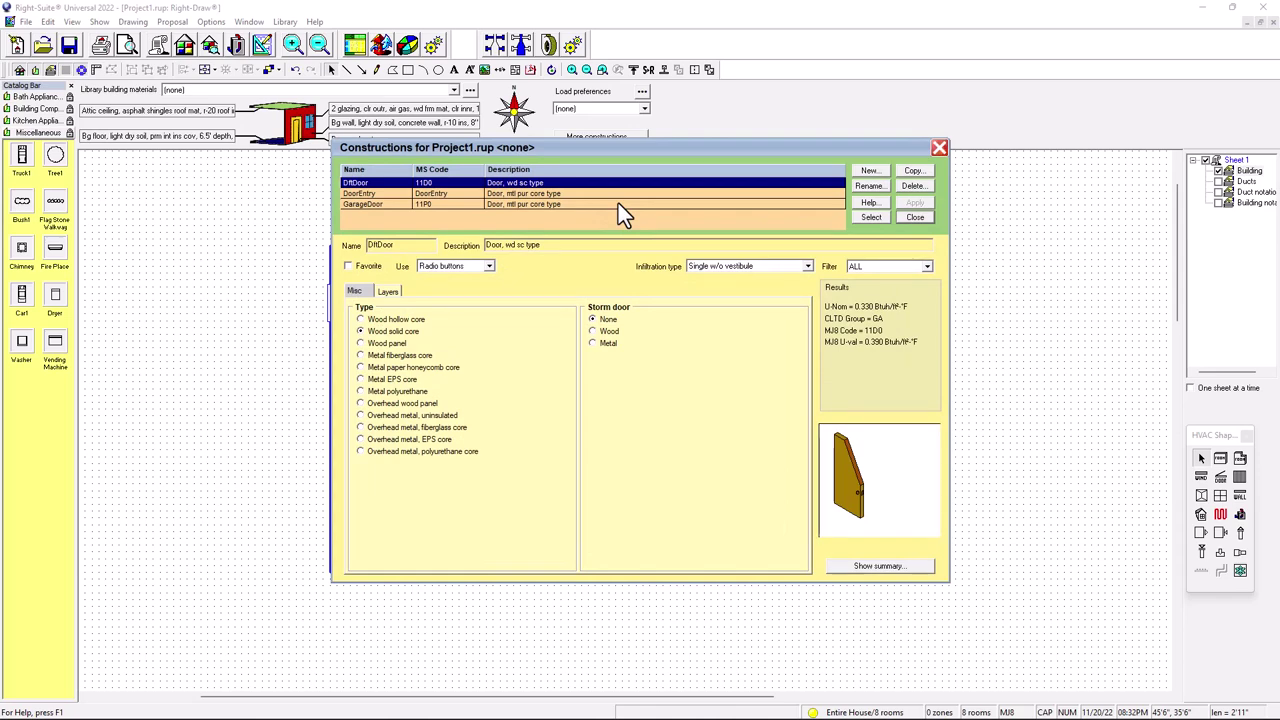
left_click(871, 172)
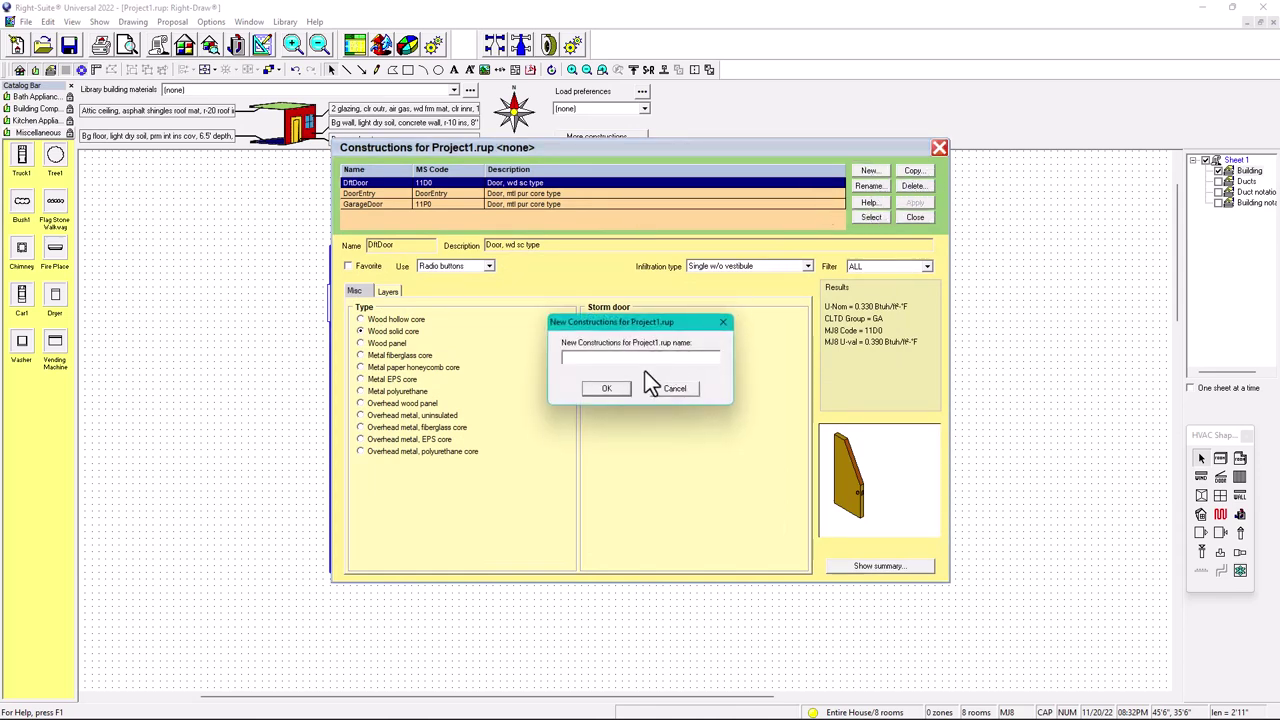
type("ENTRY DOOR")
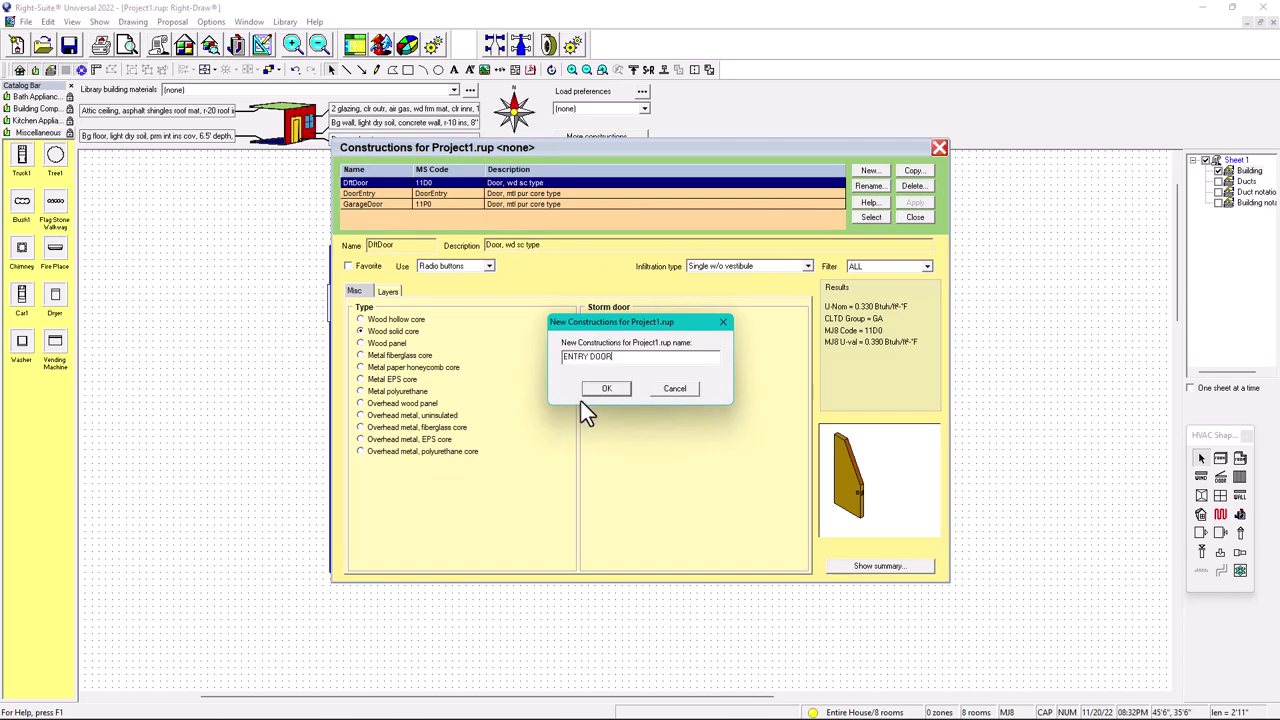
left_click(607, 390)
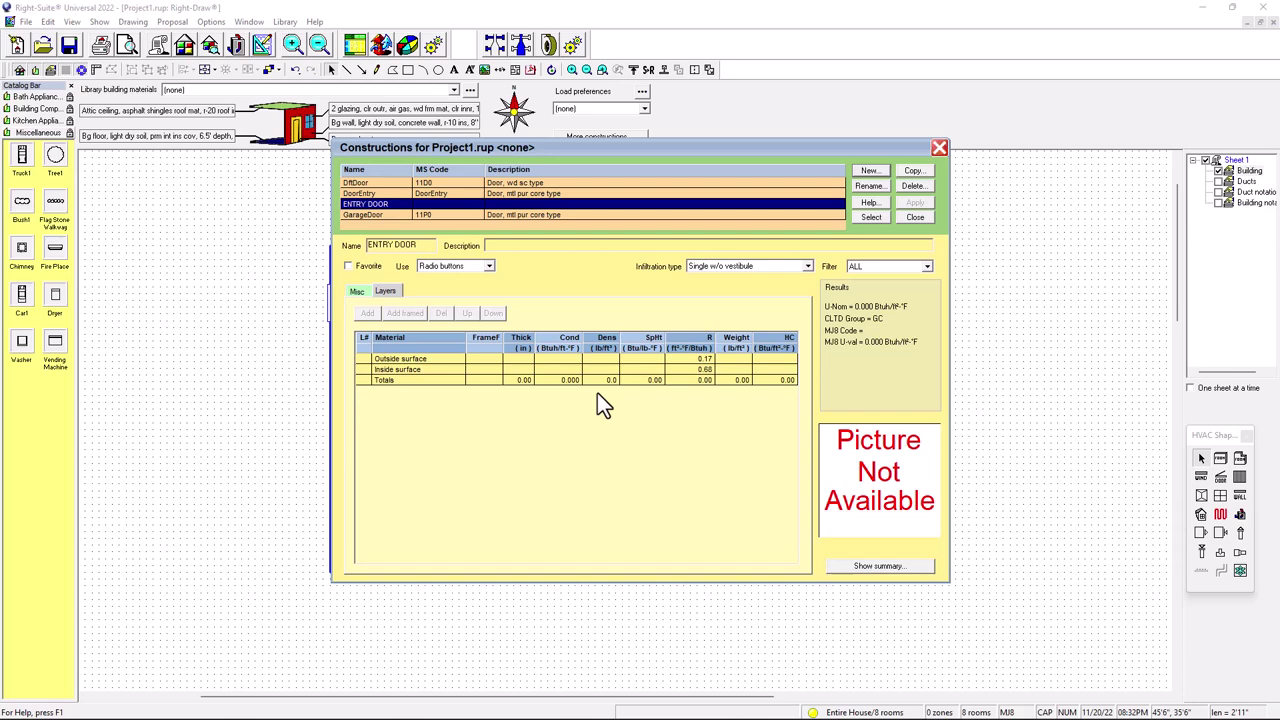
Step: Try to switch the new ENTRY DOOR construction from radio buttons to custom values
left_click(490, 265)
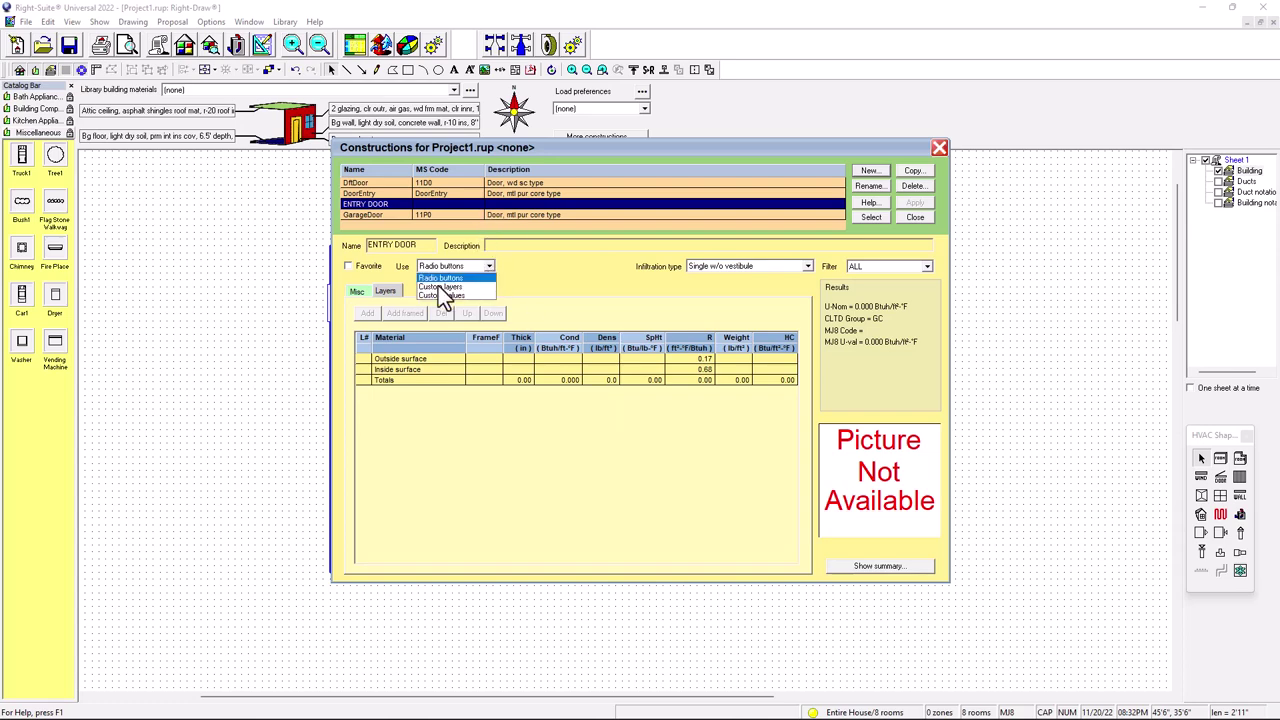
left_click(436, 287)
left_click(490, 265)
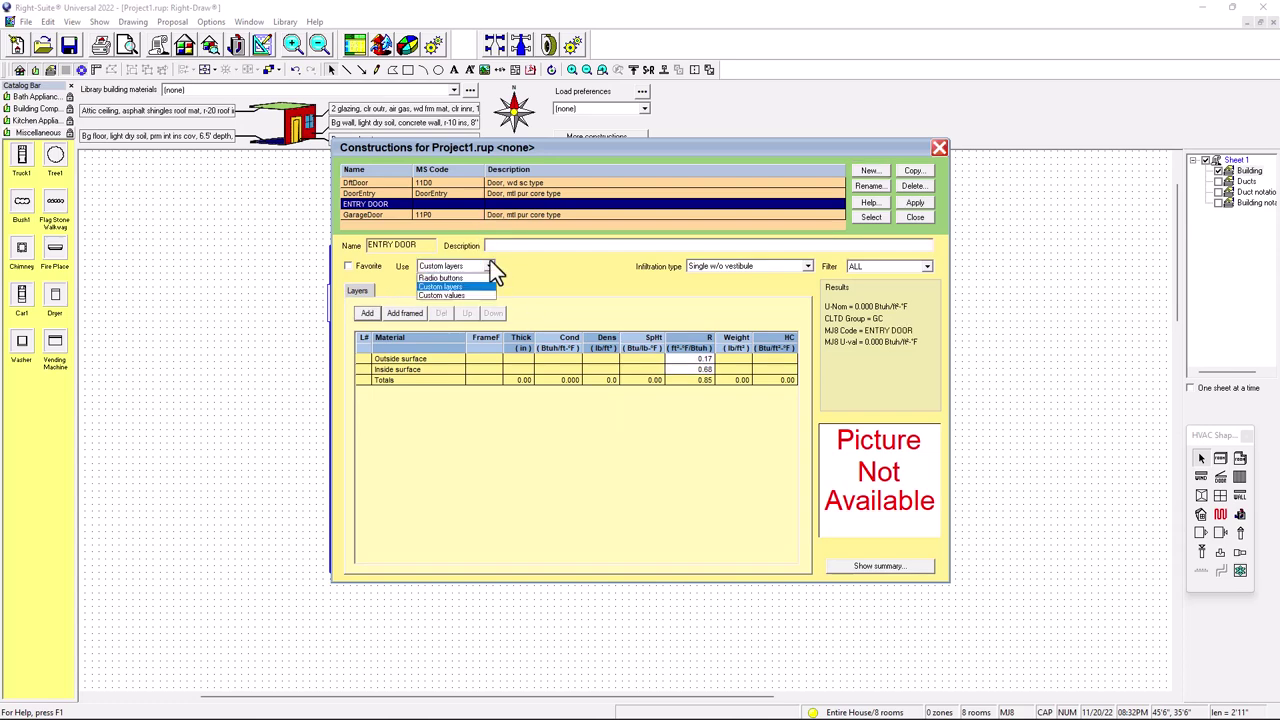
left_click(449, 298)
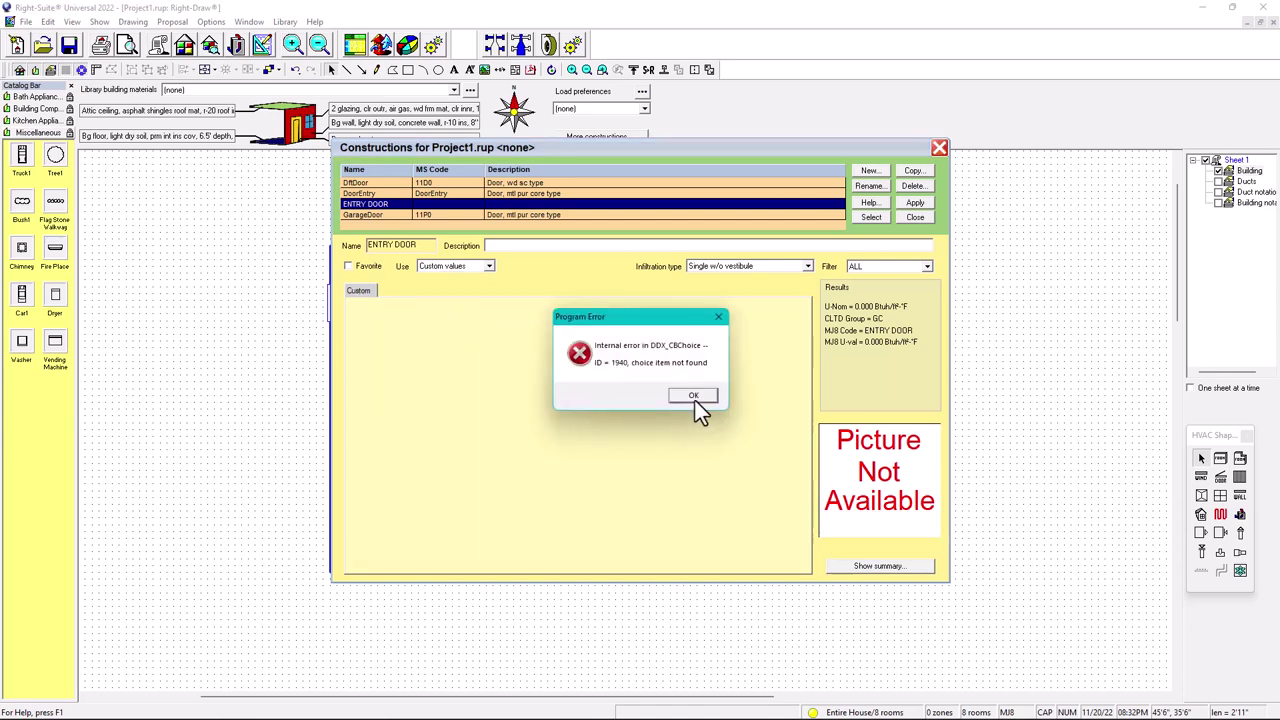
left_click(680, 397)
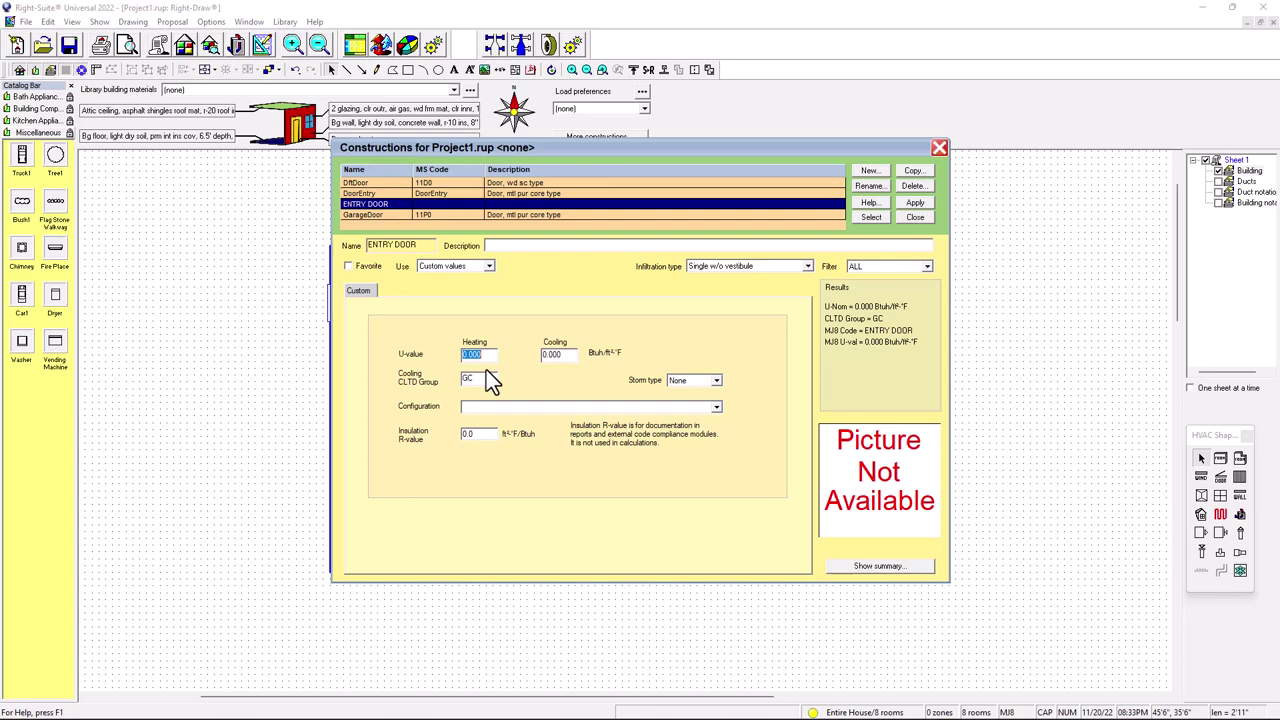
left_click(483, 434)
left_click(693, 396)
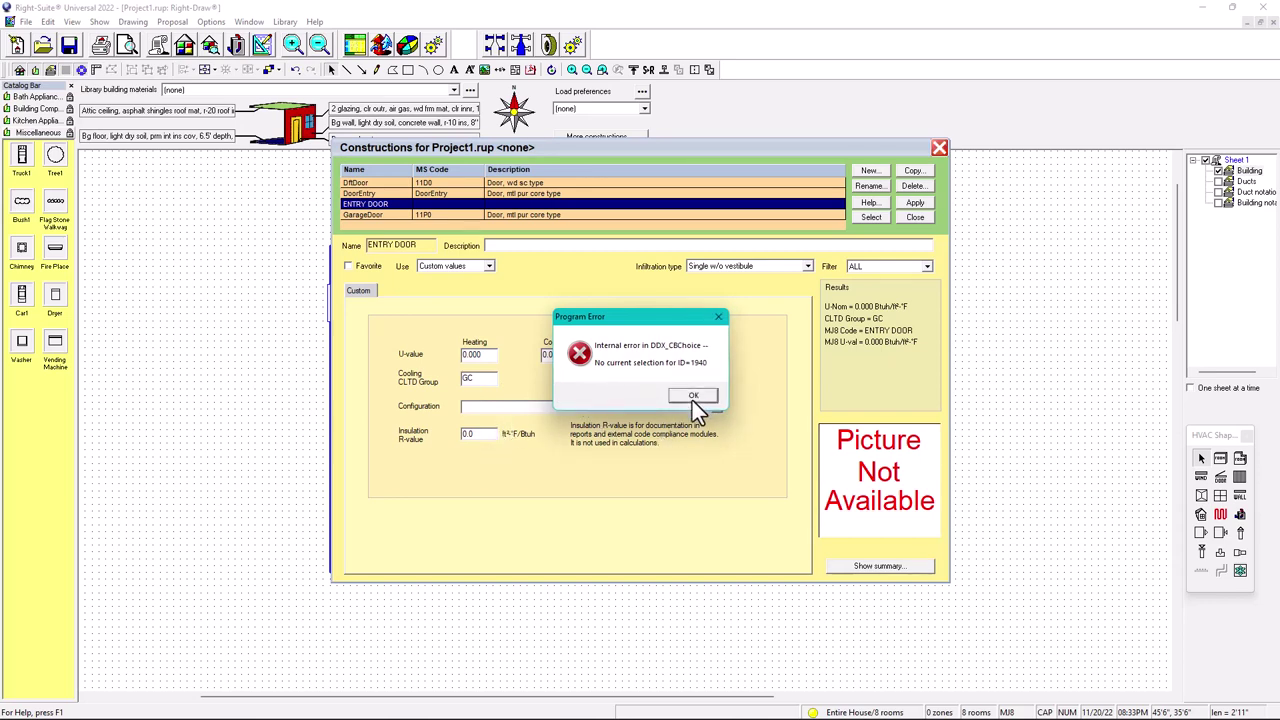
left_click(692, 400)
left_click(693, 396)
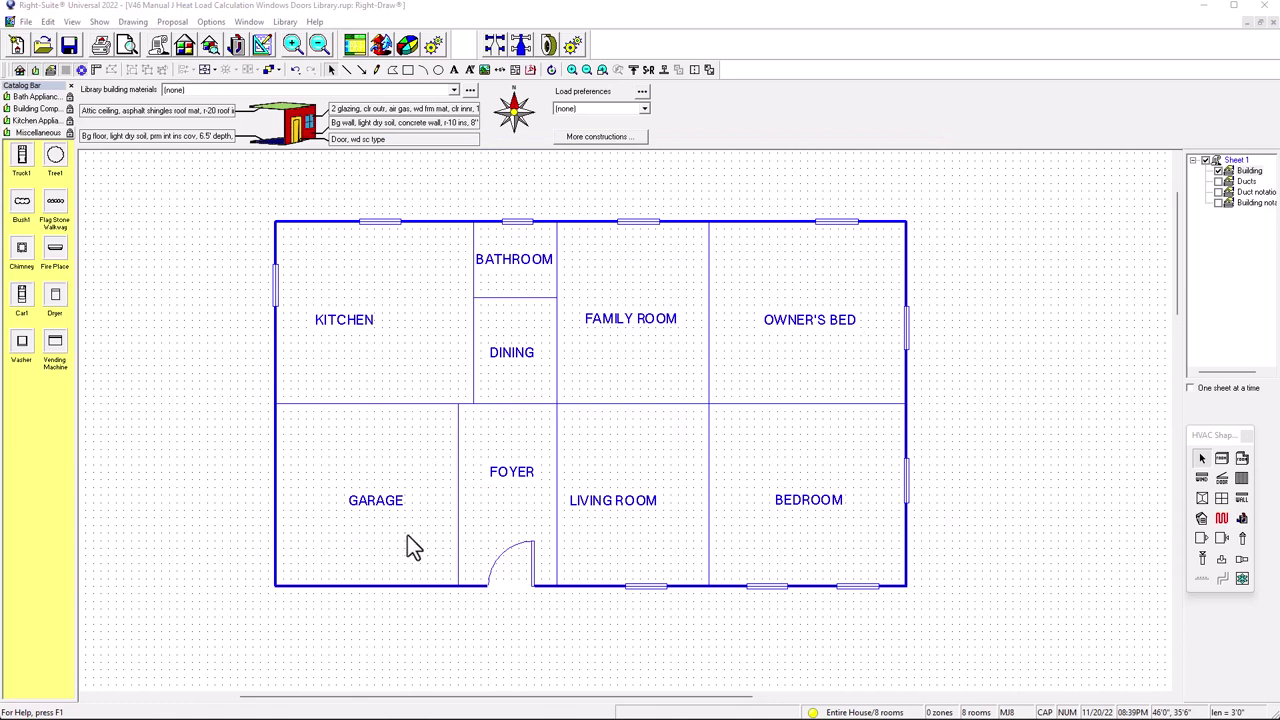
Step: From the foyer door's construction type, copy the DoorEntry library construction as a new construction named ENTRY DOOR
double_click(513, 589)
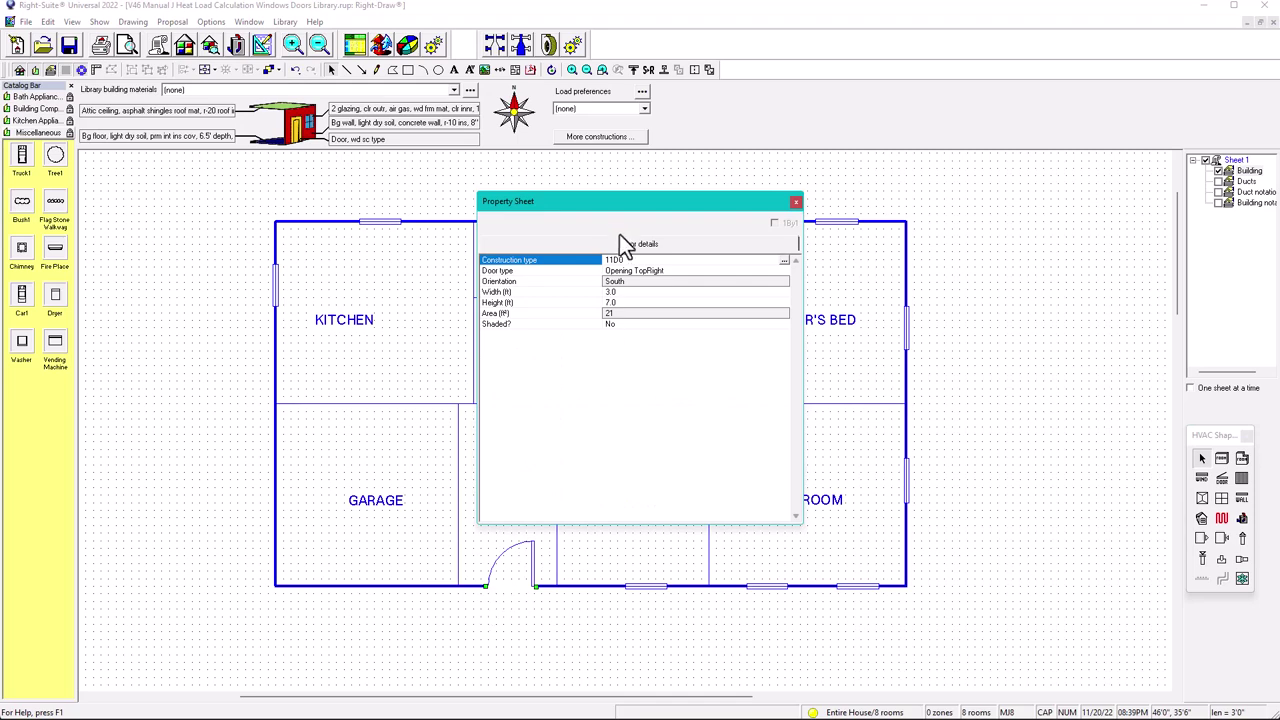
double_click(645, 259)
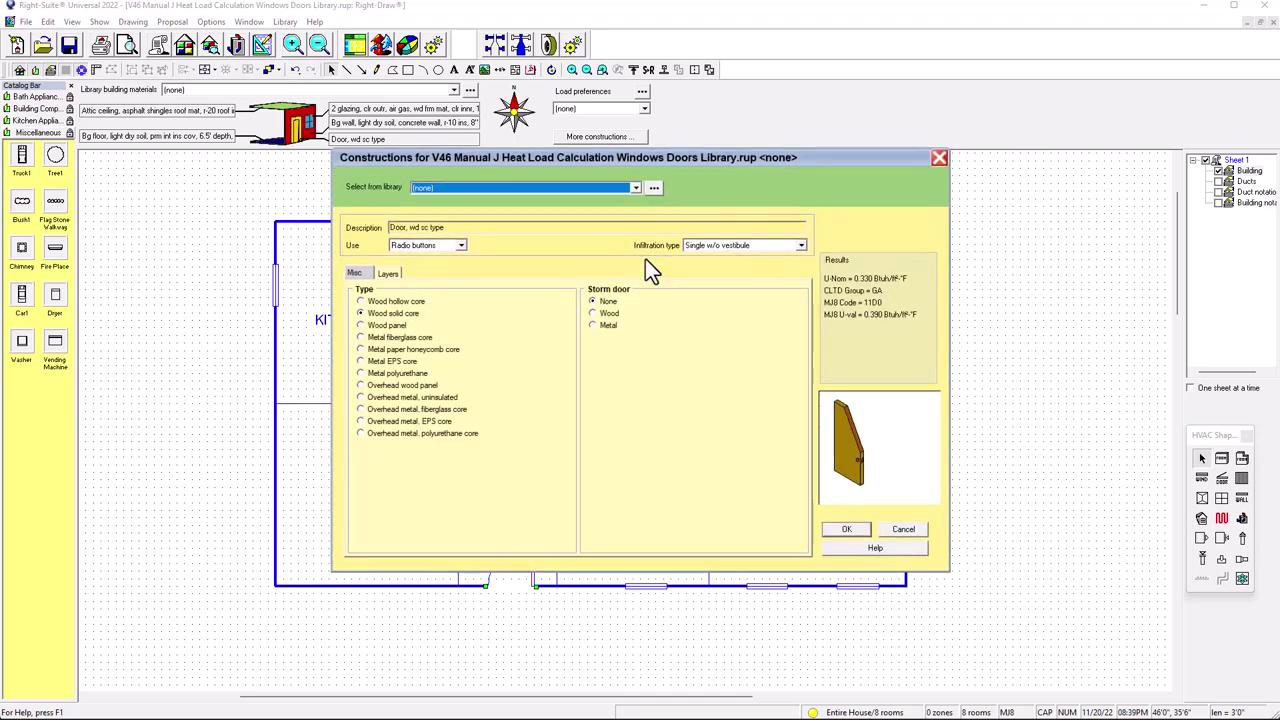
left_click(635, 188)
left_click(438, 214)
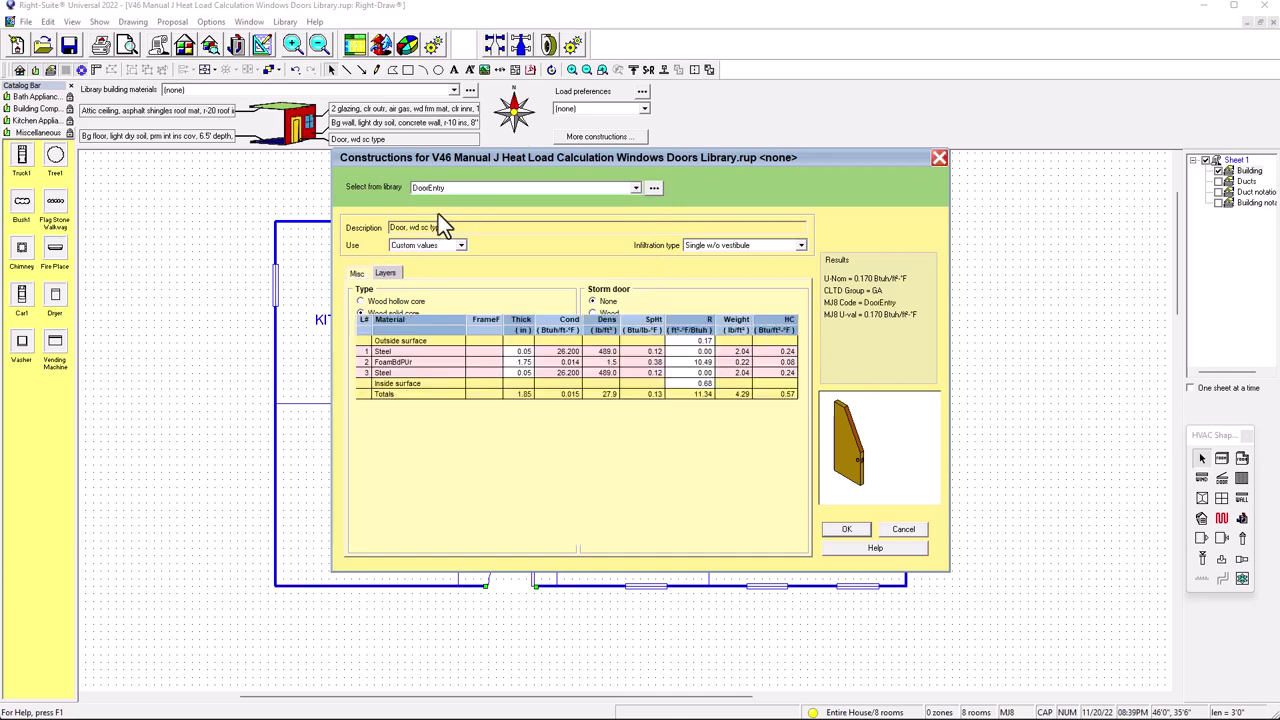
left_click(655, 188)
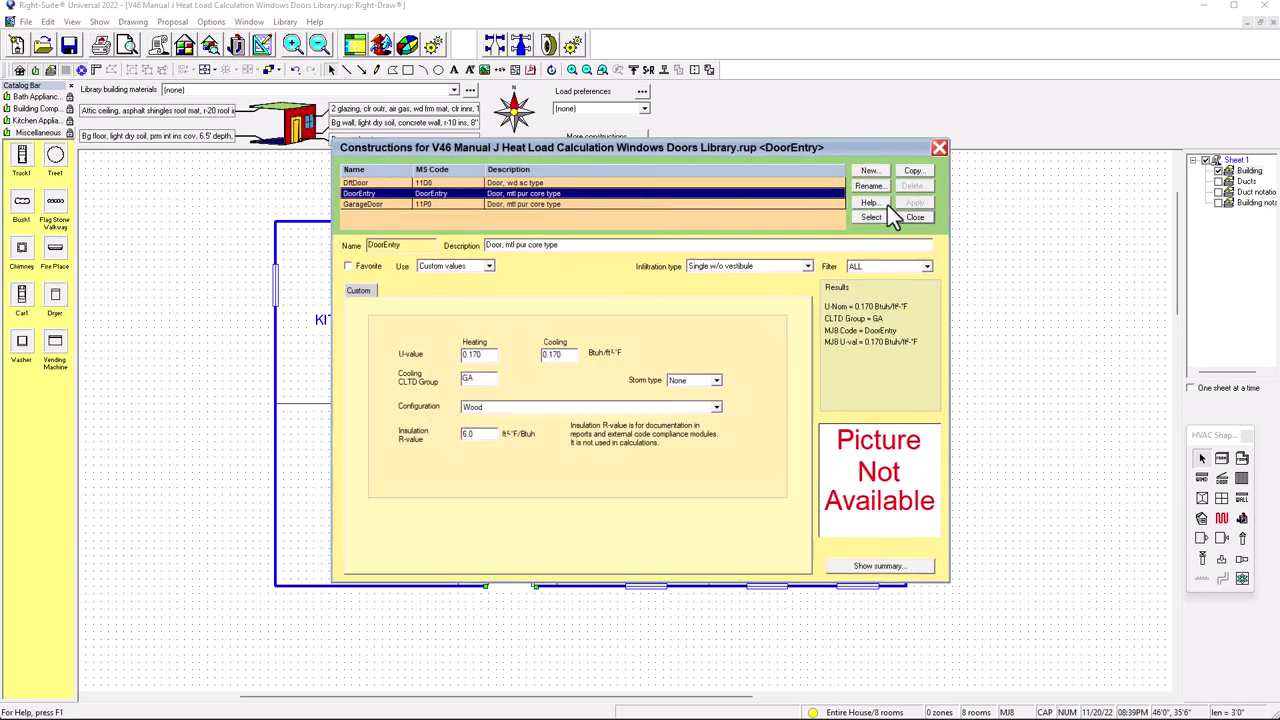
left_click(913, 172)
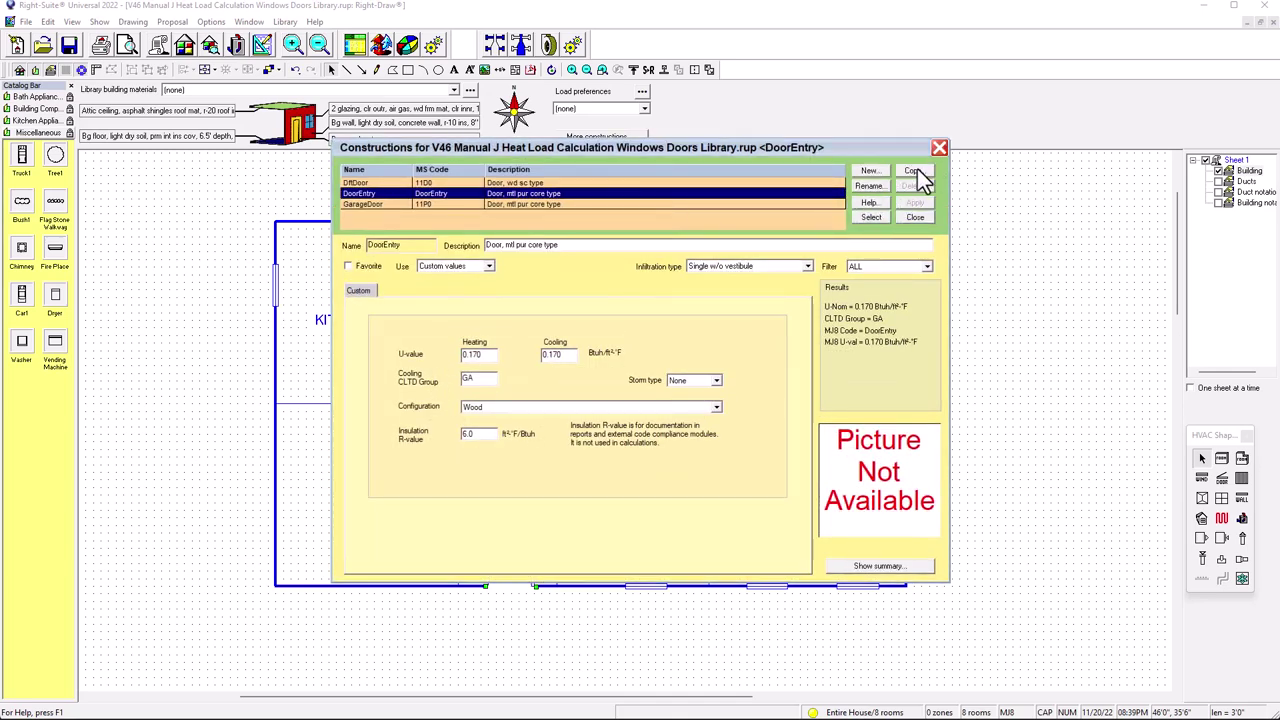
type("ENTRY DOOR")
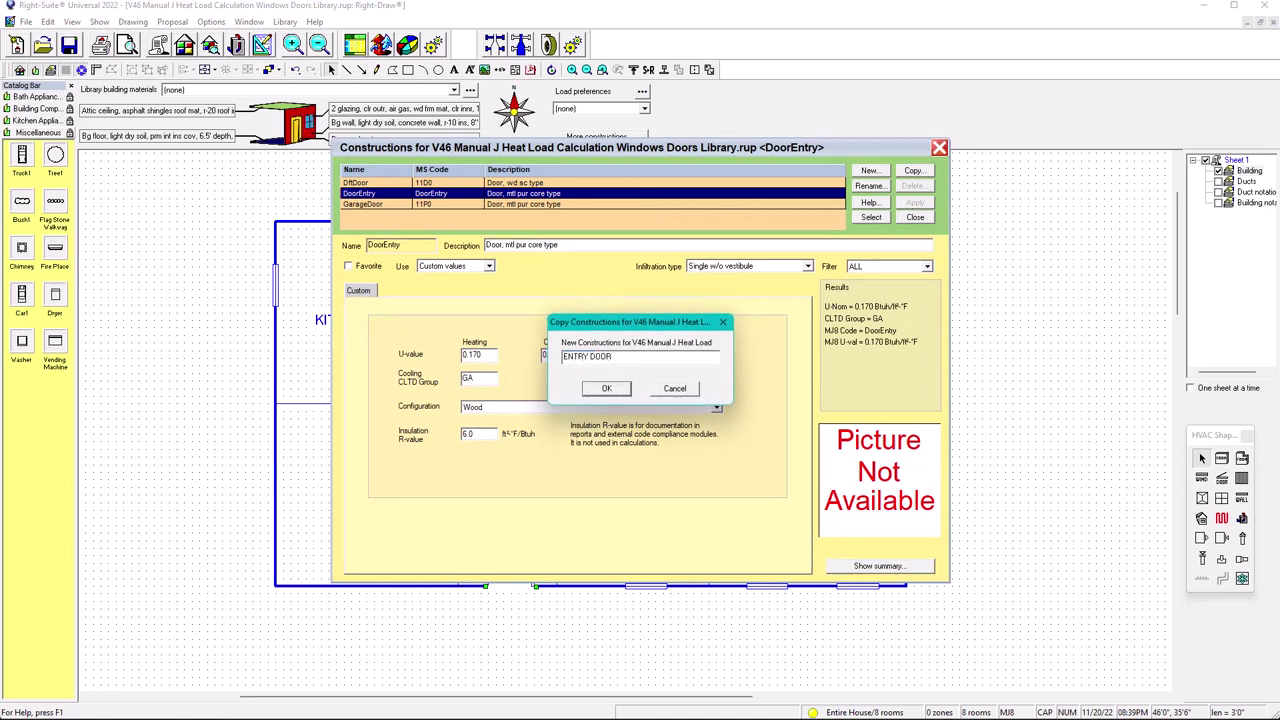
left_click(606, 389)
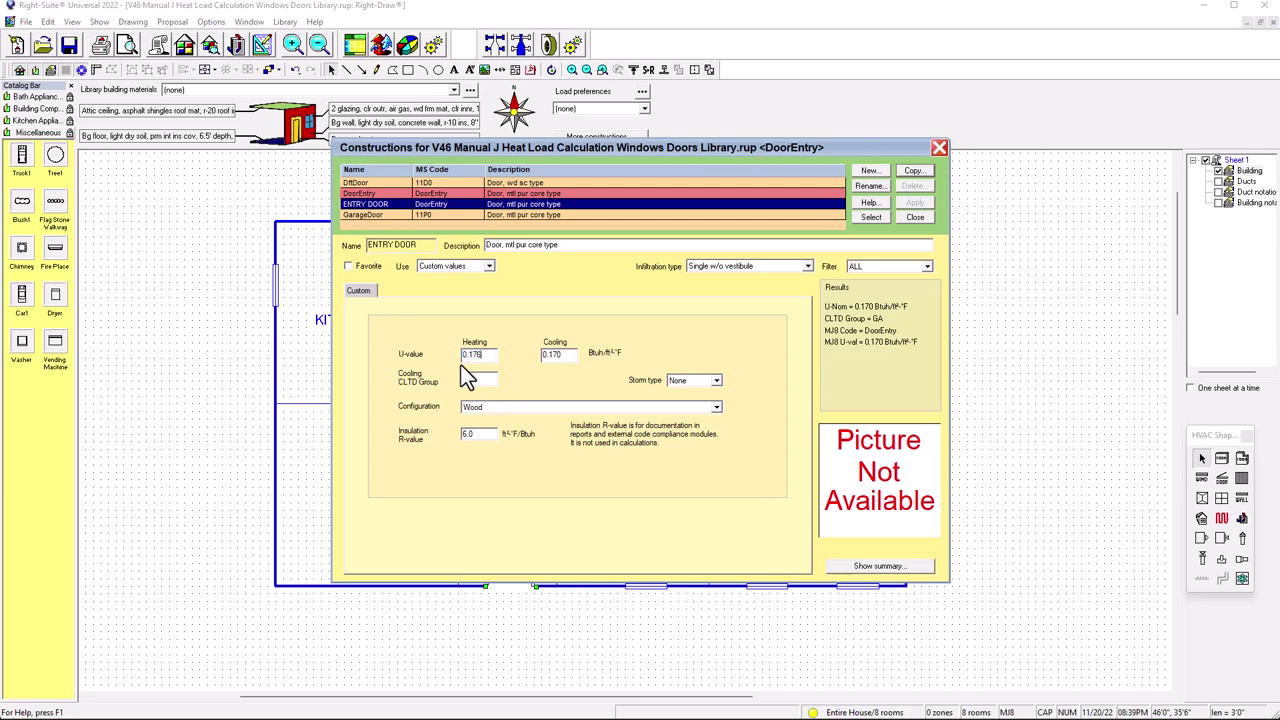
Step: Set both the heating and cooling U-values of the ENTRY DOOR construction to 0.176
key("Tab")
type("0.176")
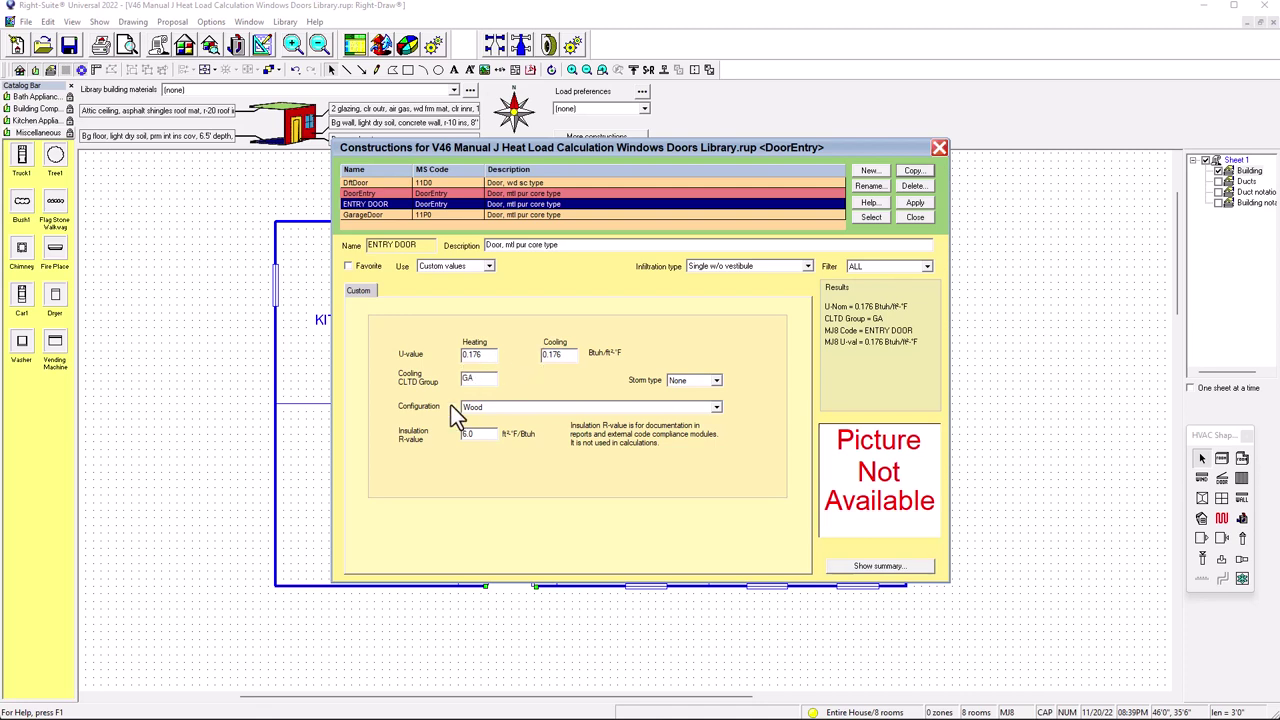
left_click(487, 380)
Step: Set the ENTRY DOOR construction's storm type to Wood and keep Wood as its configuration
left_click(716, 381)
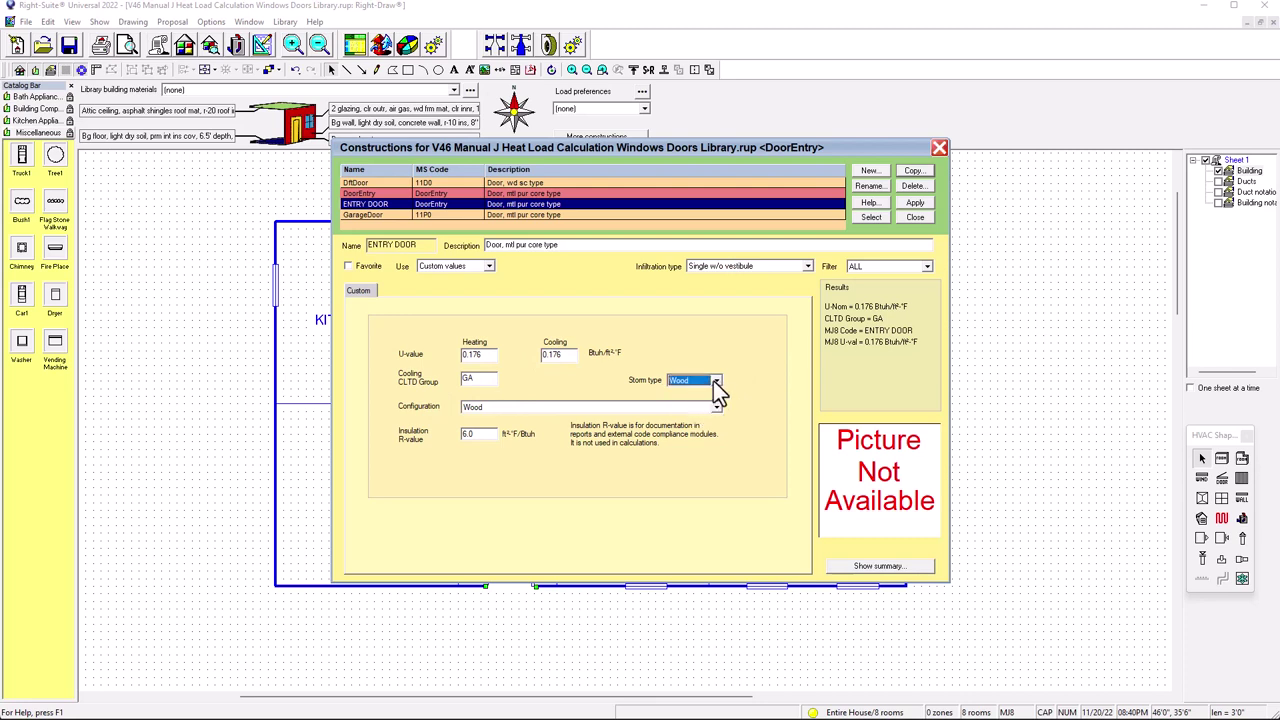
left_click(715, 381)
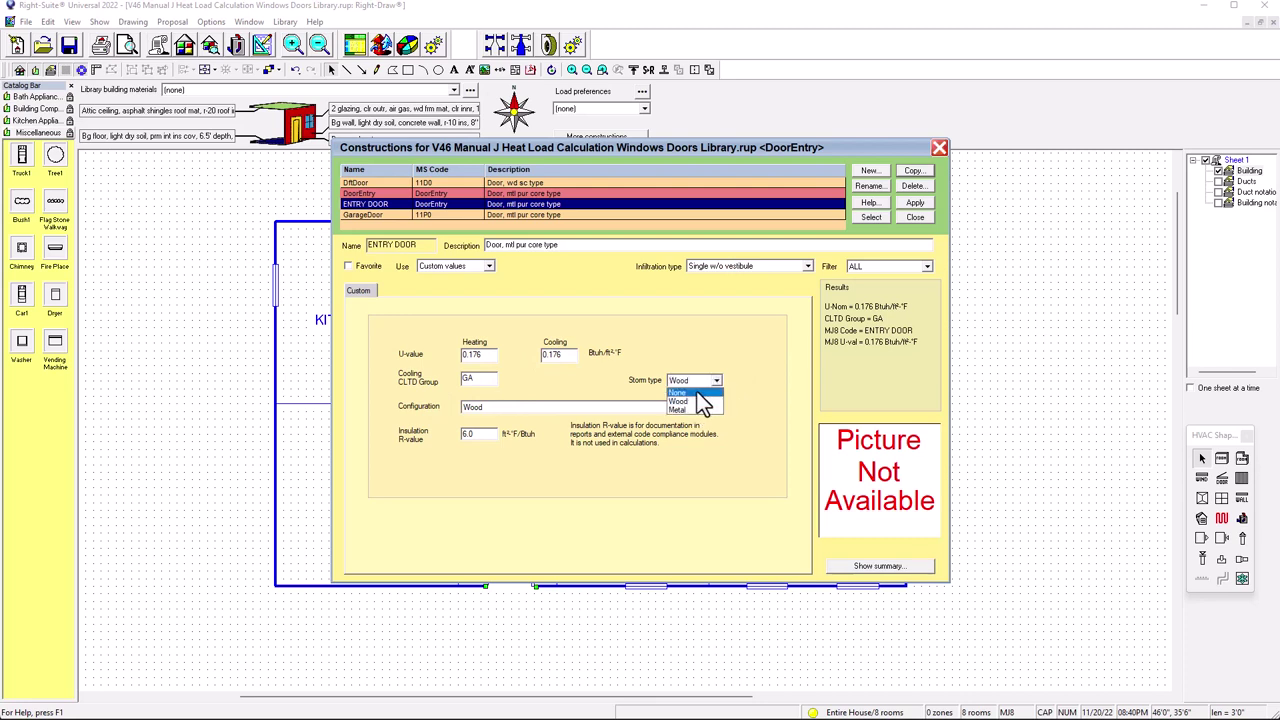
left_click(550, 398)
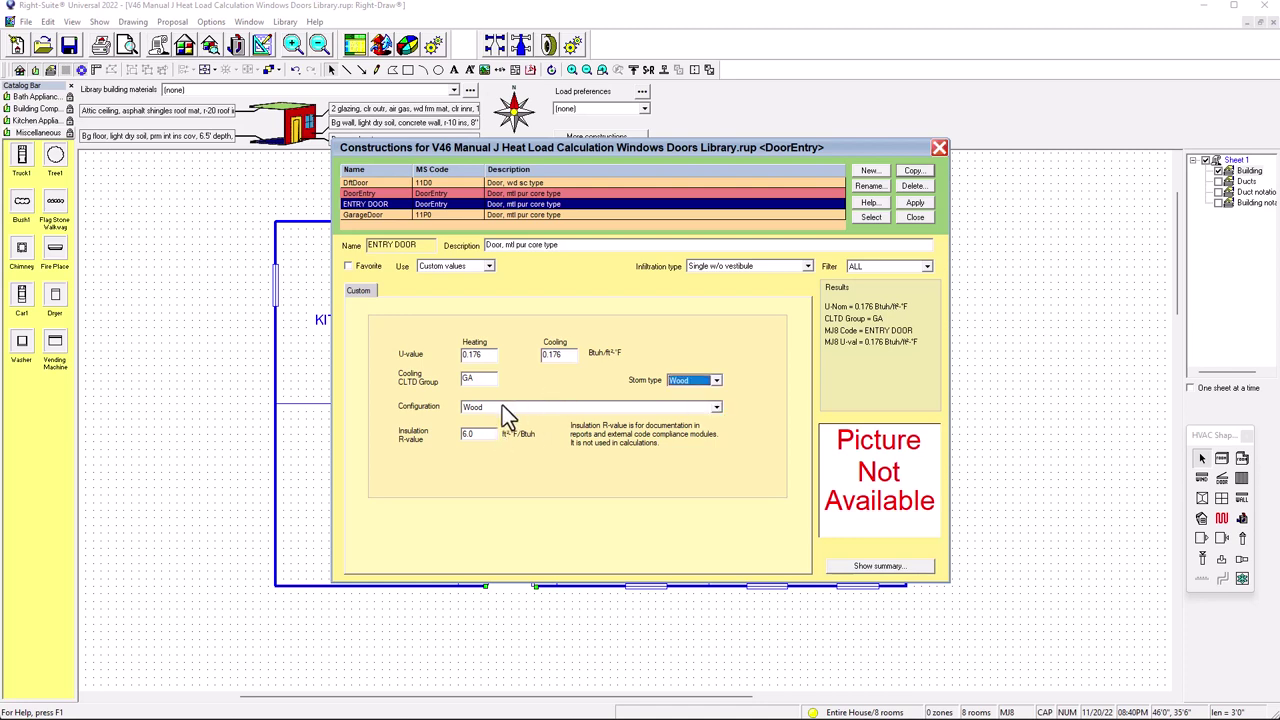
left_click(716, 407)
left_click(716, 406)
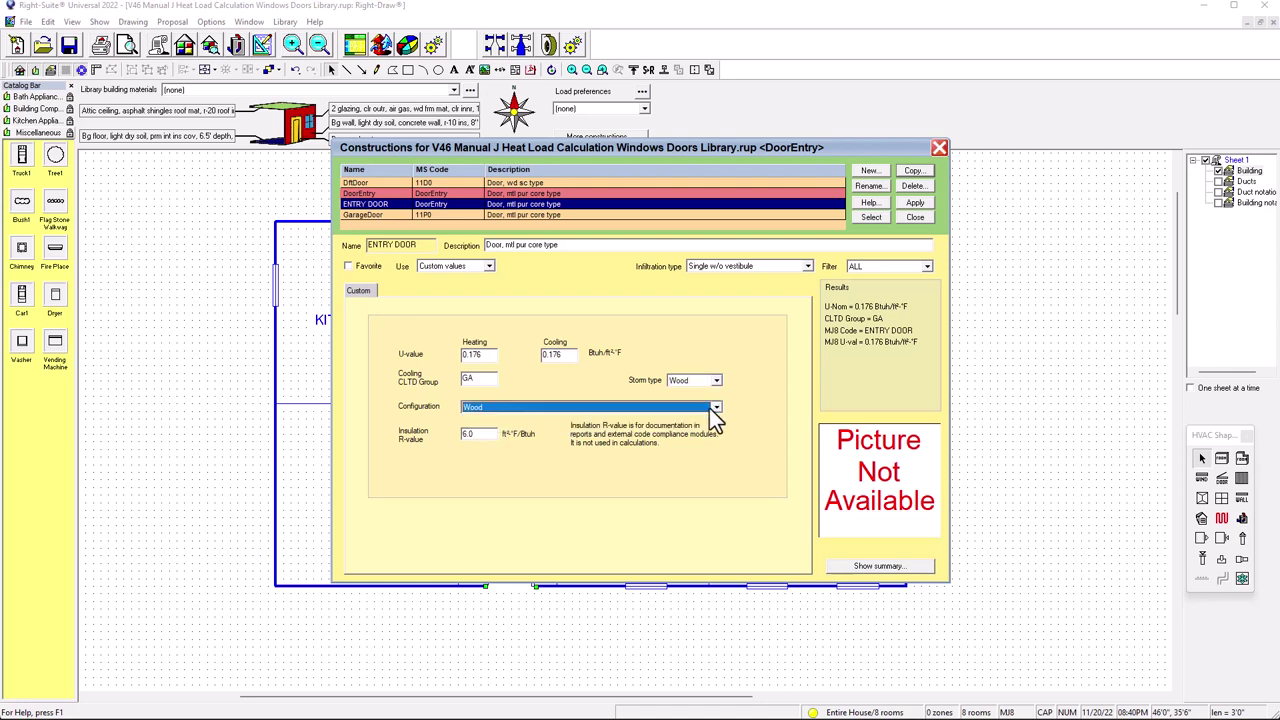
double_click(482, 433)
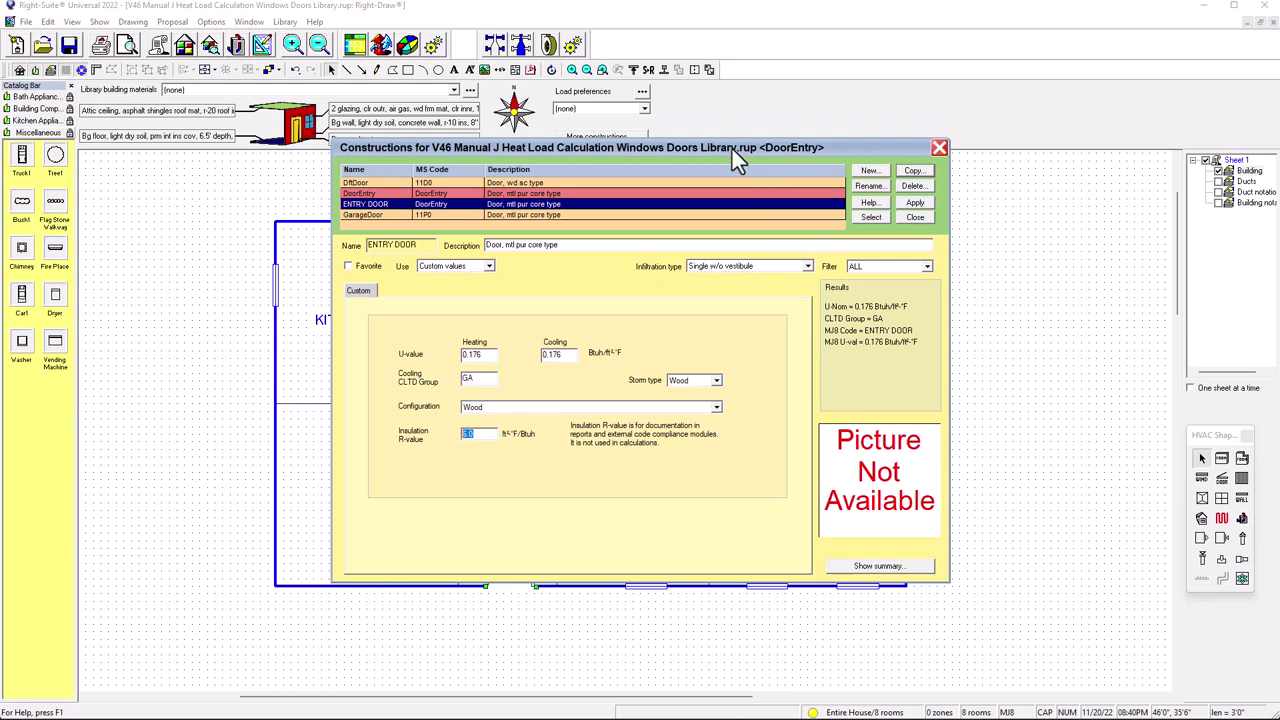
Step: Choose Single w/o vestibule as the ENTRY DOOR's infiltration type and close the construction library and the foyer door's properties
left_click_drag(732, 149, 817, 113)
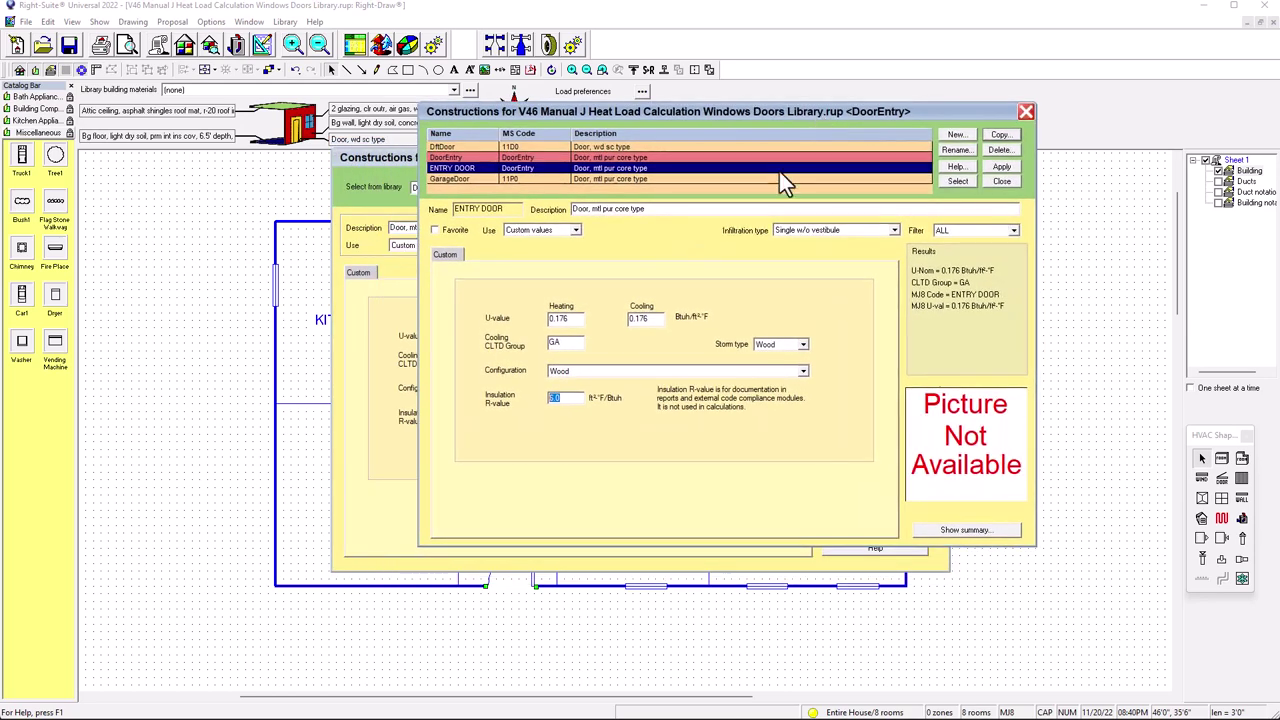
left_click(894, 230)
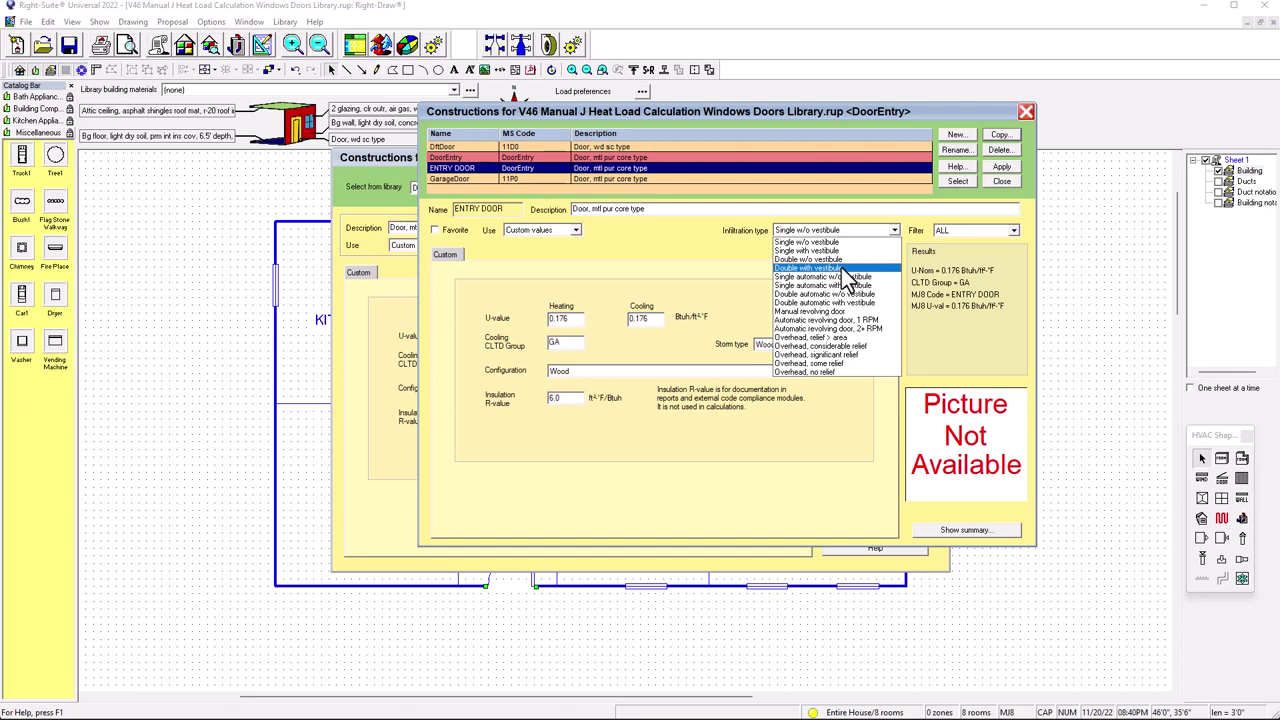
left_click(820, 242)
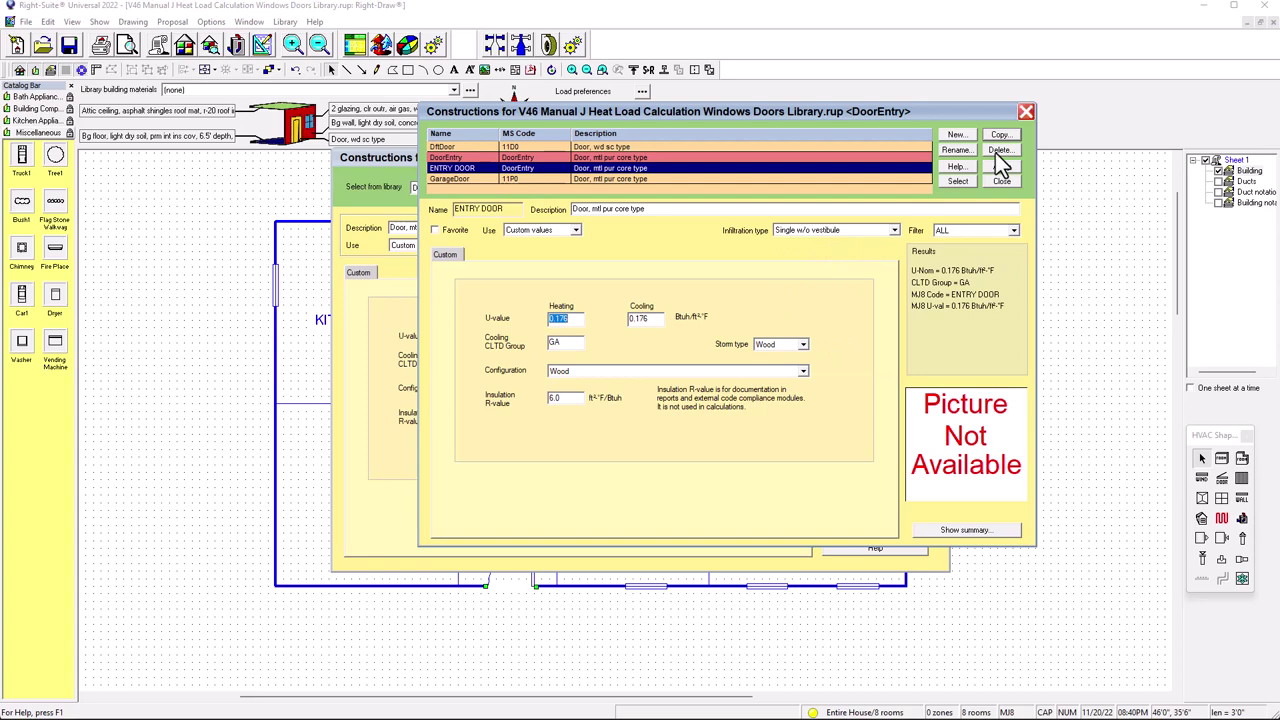
left_click(1026, 111)
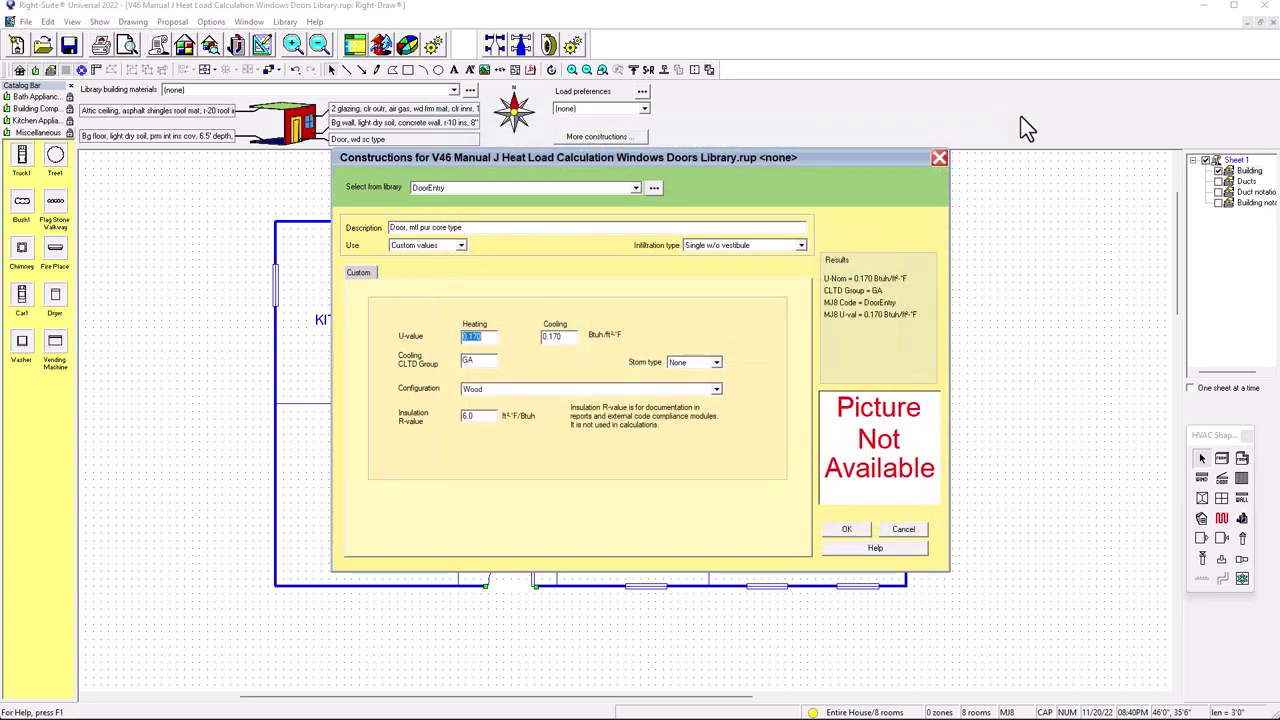
left_click(940, 157)
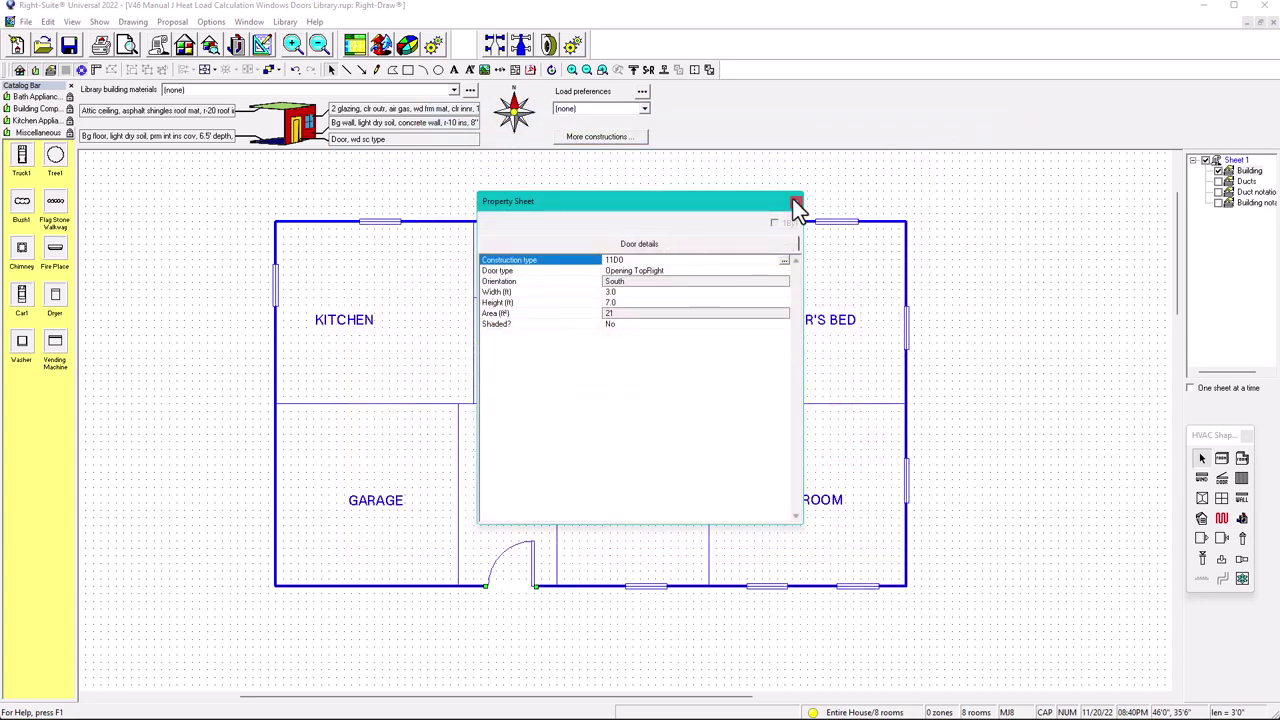
left_click(796, 203)
Step: Assign the ENTRY DOOR library construction to the foyer's entry door and close its properties
double_click(510, 586)
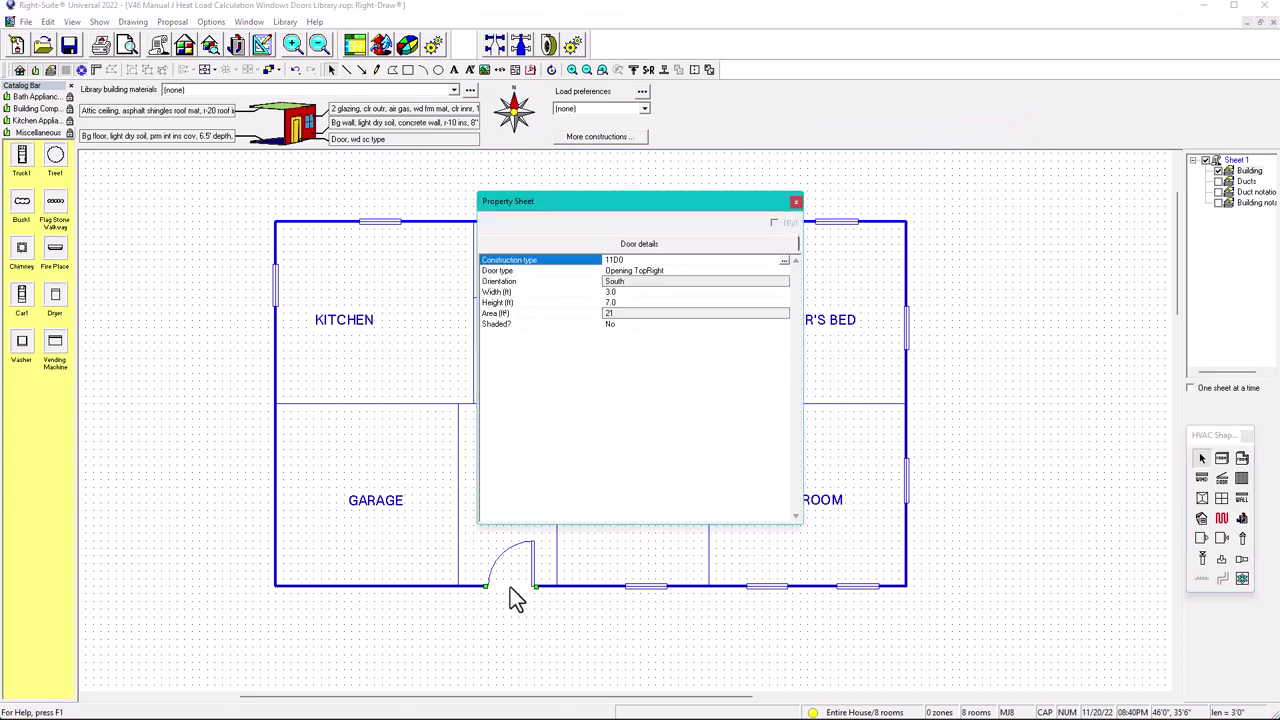
double_click(641, 260)
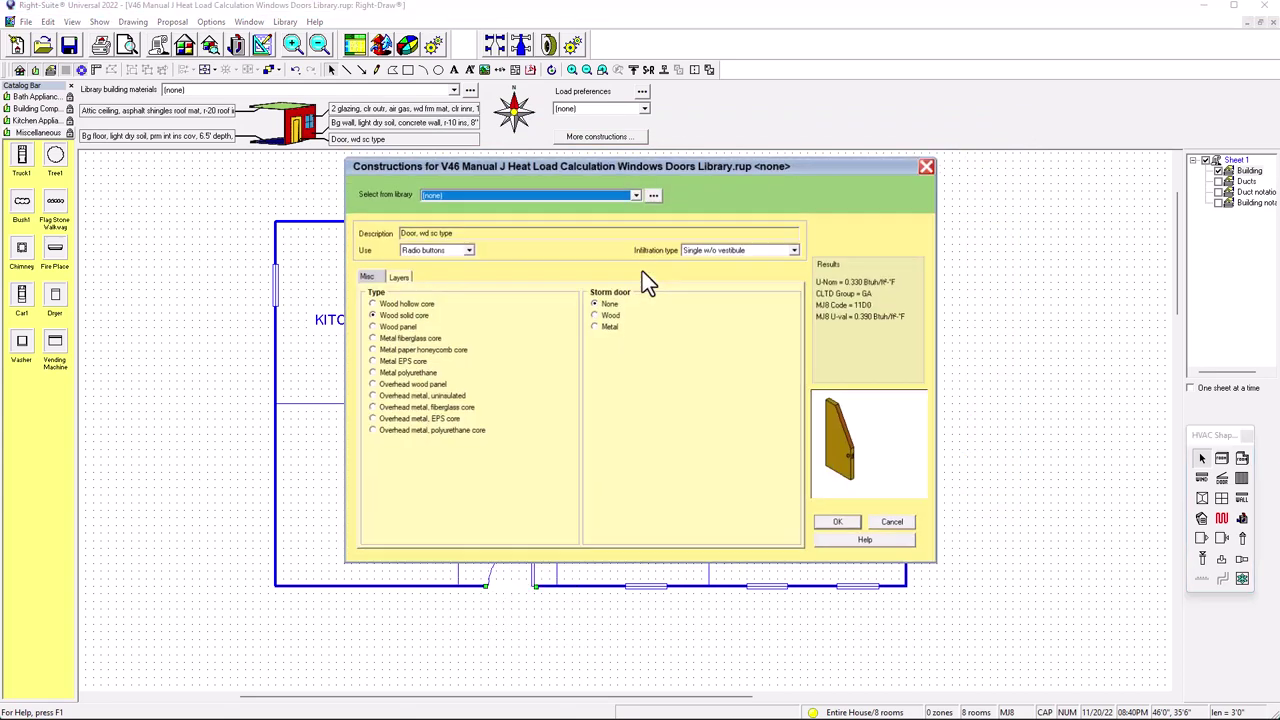
left_click(519, 187)
left_click(440, 210)
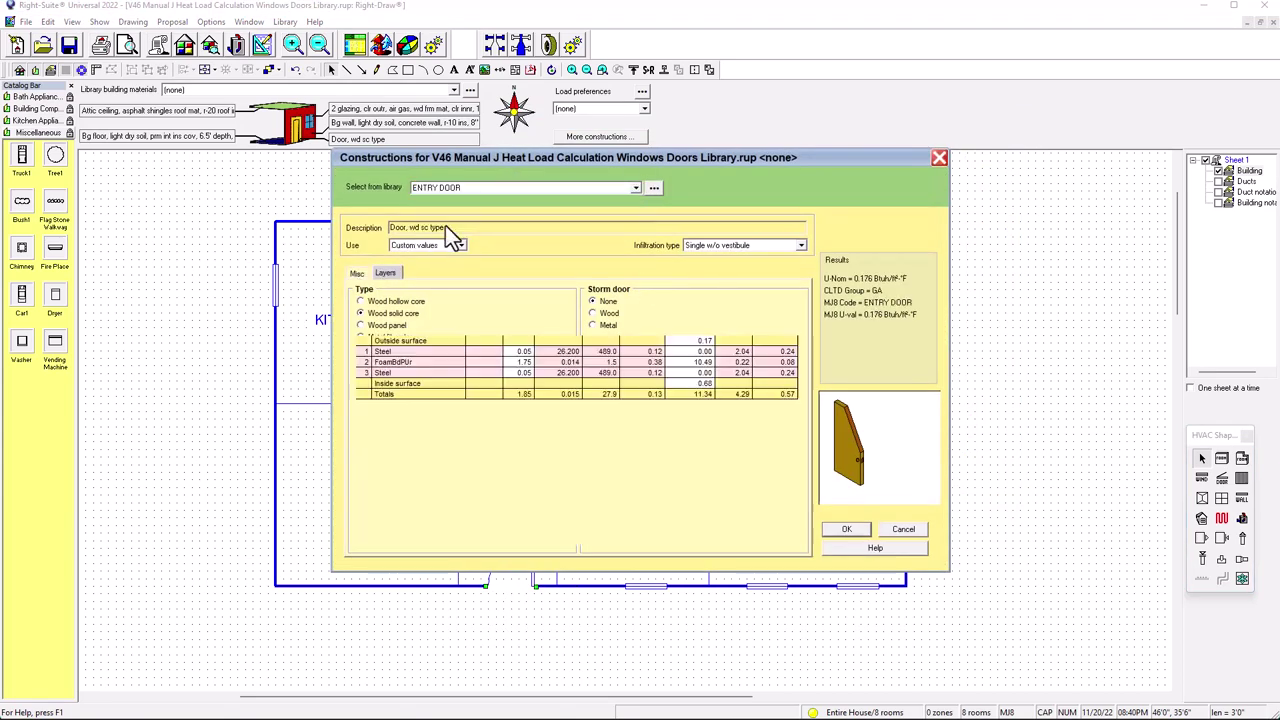
left_click(847, 533)
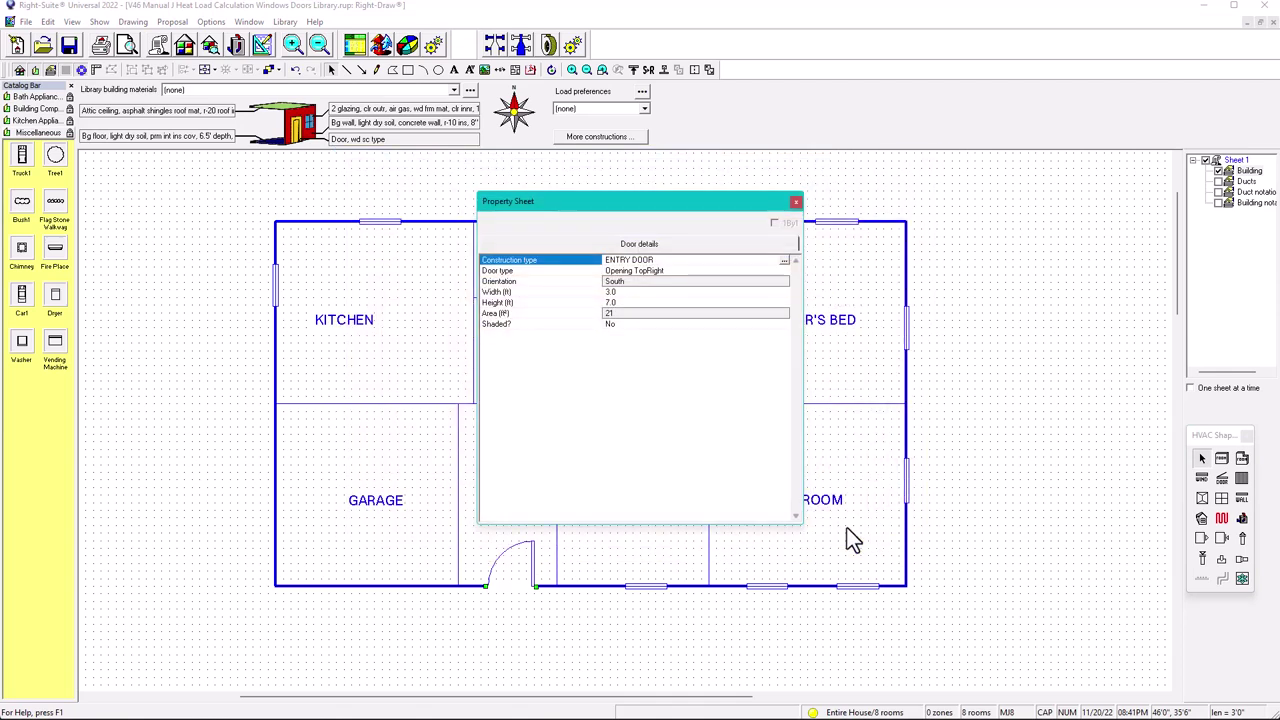
left_click(794, 204)
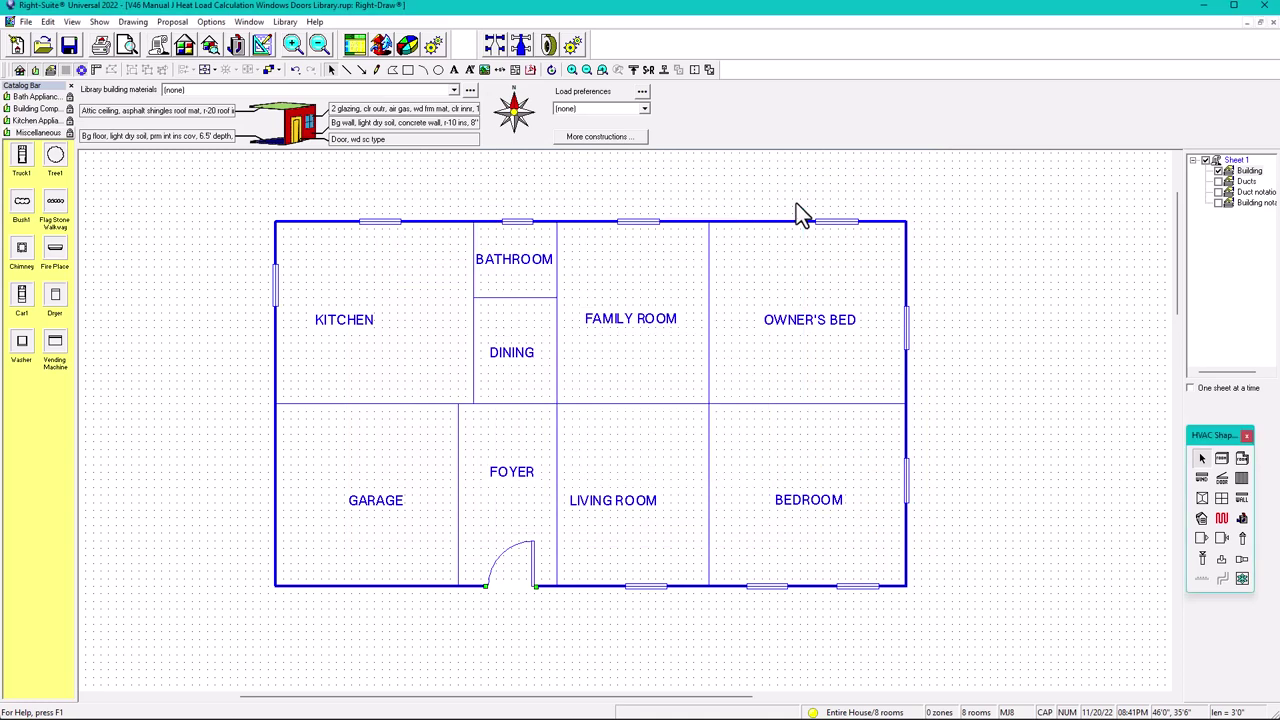